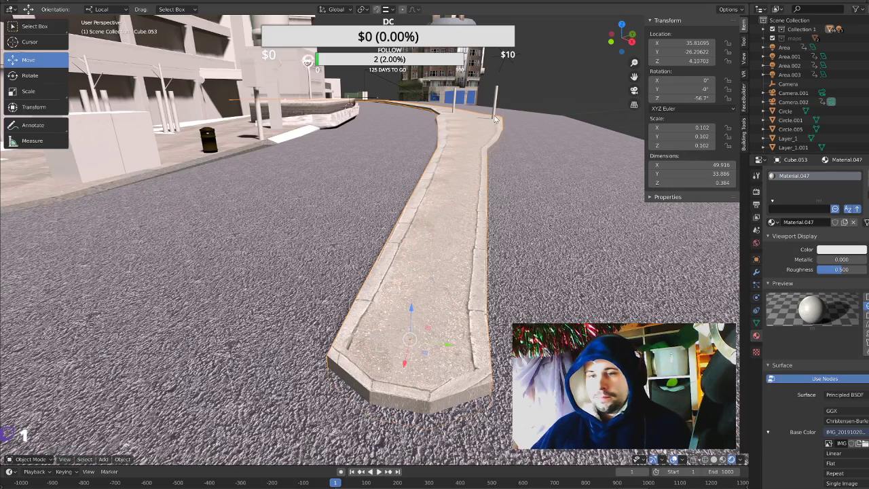
Frame and orbit around pole Cylinder.010, then zoom back out to the whole street.
{"action": "left_click", "coordinate": [496, 142]}
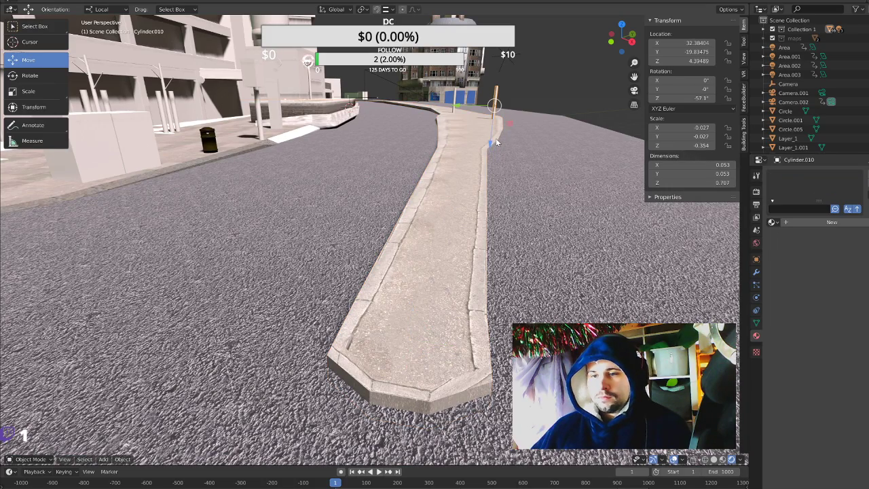
{"action": "key", "text": "KP_Decimal"}
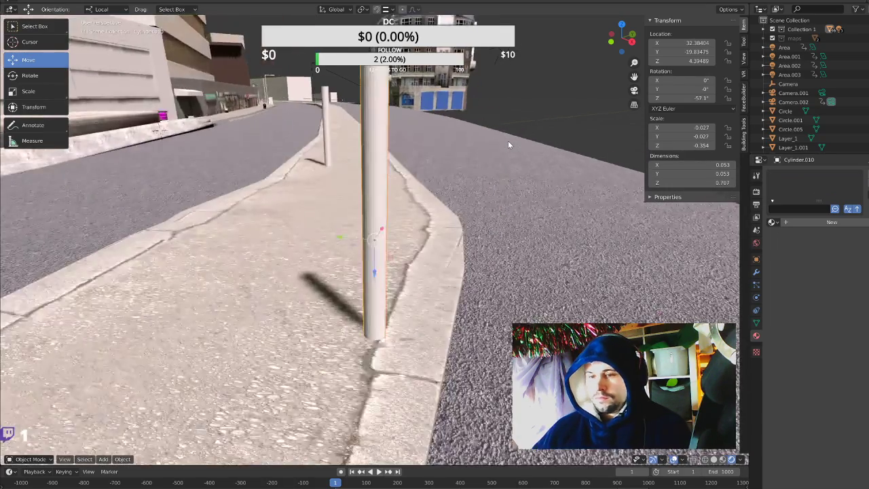
{"action": "mouse_move", "coordinate": [508, 141]}
{"action": "middle_mouse_down"}
{"action": "mouse_move", "coordinate": [486, 141]}
{"action": "mouse_move", "coordinate": [430, 181]}
{"action": "mouse_move", "coordinate": [505, 215]}
{"action": "mouse_move", "coordinate": [533, 192]}
{"action": "mouse_move", "coordinate": [462, 177]}
{"action": "mouse_move", "coordinate": [426, 209]}
{"action": "mouse_move", "coordinate": [454, 285]}
{"action": "mouse_move", "coordinate": [542, 308]}
{"action": "mouse_move", "coordinate": [482, 273]}
{"action": "mouse_move", "coordinate": [439, 275]}
{"action": "mouse_move", "coordinate": [483, 309]}
{"action": "middle_mouse_up"}
{"action": "scroll", "coordinate": [426, 208], "scroll_direction": "down", "scroll_amount": 5}
{"action": "scroll", "coordinate": [453, 289], "scroll_direction": "up", "scroll_amount": 4}
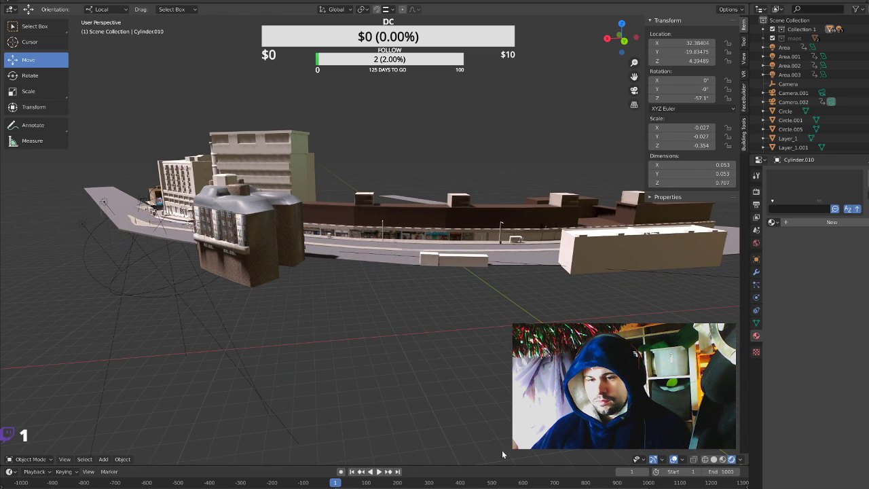
Switch the viewport to solid shading and orbit down to the empty ground grid.
{"action": "left_click", "coordinate": [714, 459]}
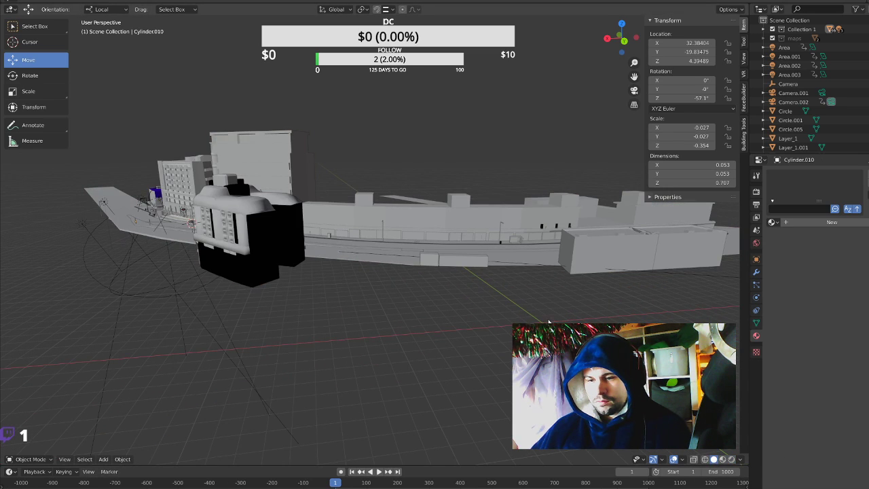
{"action": "scroll", "coordinate": [430, 347], "scroll_direction": "up", "scroll_amount": 3}
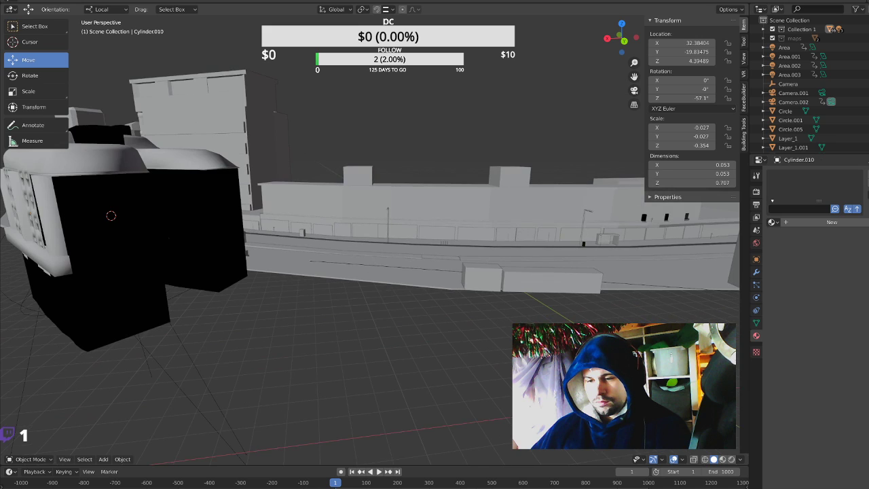
{"action": "scroll", "coordinate": [429, 347], "scroll_direction": "up", "scroll_amount": 3}
{"action": "mouse_move", "coordinate": [421, 319]}
{"action": "middle_mouse_down"}
{"action": "mouse_move", "coordinate": [430, 347]}
{"action": "mouse_move", "coordinate": [407, 306]}
{"action": "mouse_move", "coordinate": [415, 268]}
{"action": "mouse_move", "coordinate": [407, 227]}
{"action": "mouse_move", "coordinate": [380, 242]}
{"action": "middle_mouse_up"}
{"action": "scroll", "coordinate": [430, 347], "scroll_direction": "up", "scroll_amount": 3}
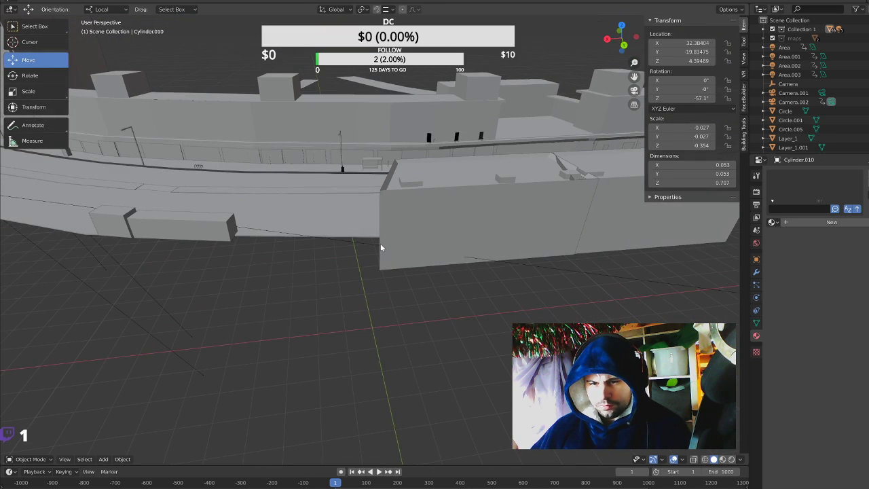
{"action": "mouse_move", "coordinate": [380, 324]}
{"action": "middle_mouse_down"}
{"action": "mouse_move", "coordinate": [379, 358]}
{"action": "mouse_move", "coordinate": [391, 316]}
{"action": "mouse_move", "coordinate": [413, 292]}
{"action": "middle_mouse_up"}
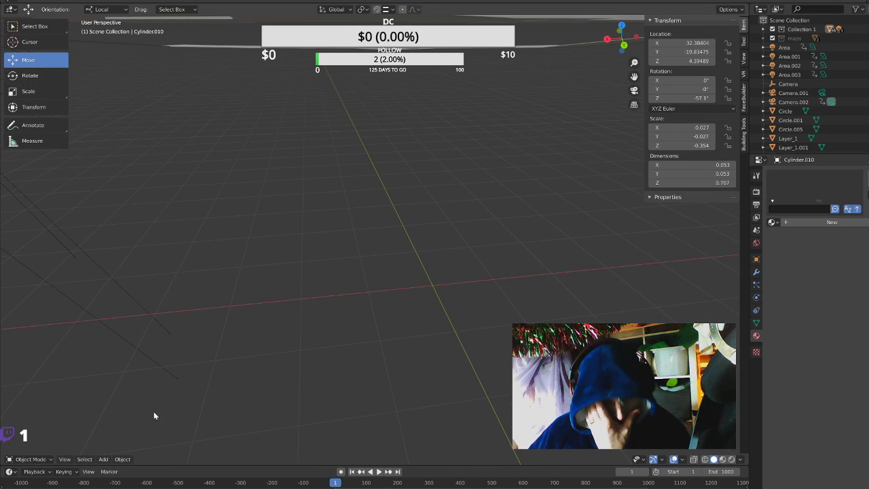
{"action": "key", "text": "shift+space"}
{"action": "key", "text": "space"}
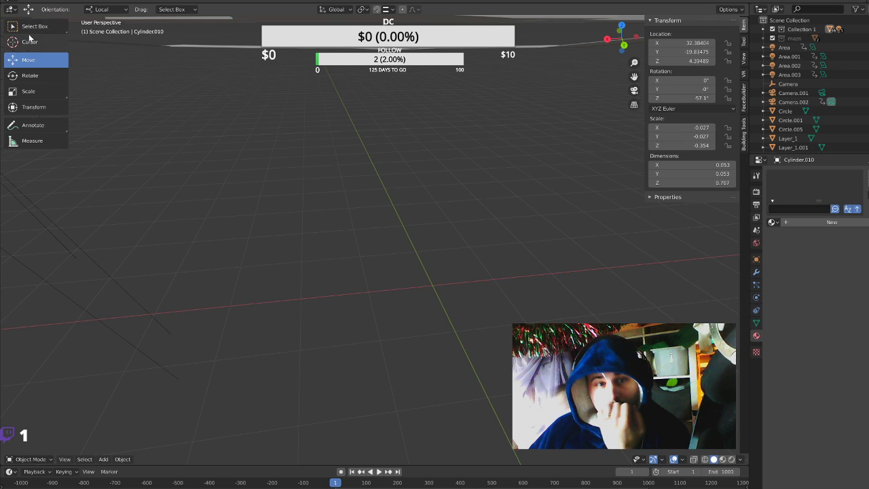
Place the 3D cursor at the grid origin and bring up the Add menu.
{"action": "left_click", "coordinate": [430, 288]}
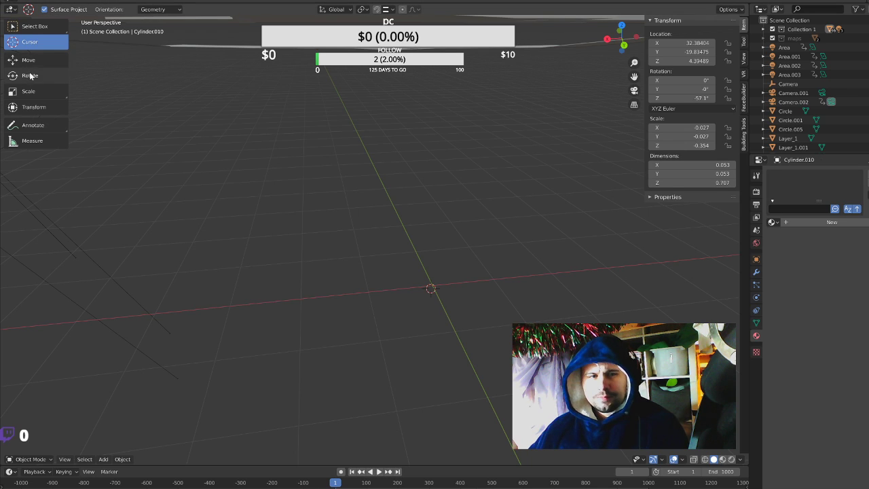
{"action": "left_click", "coordinate": [121, 461]}
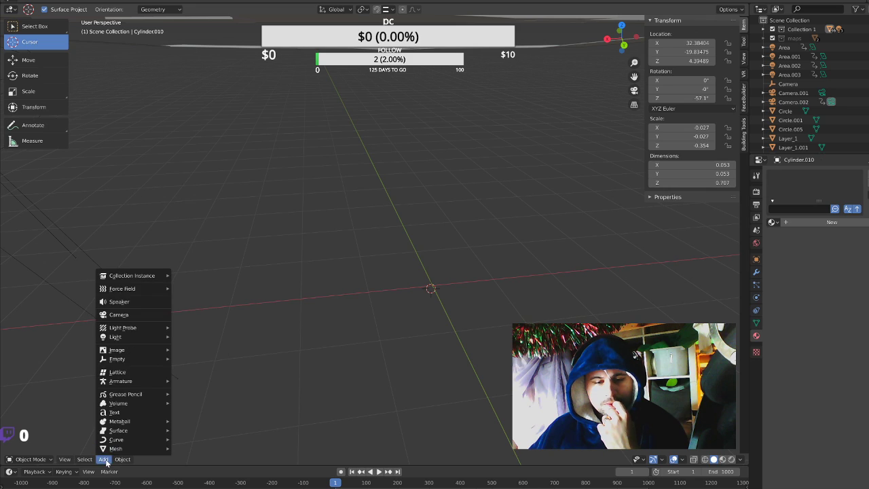
{"action": "mouse_move", "coordinate": [103, 459]}
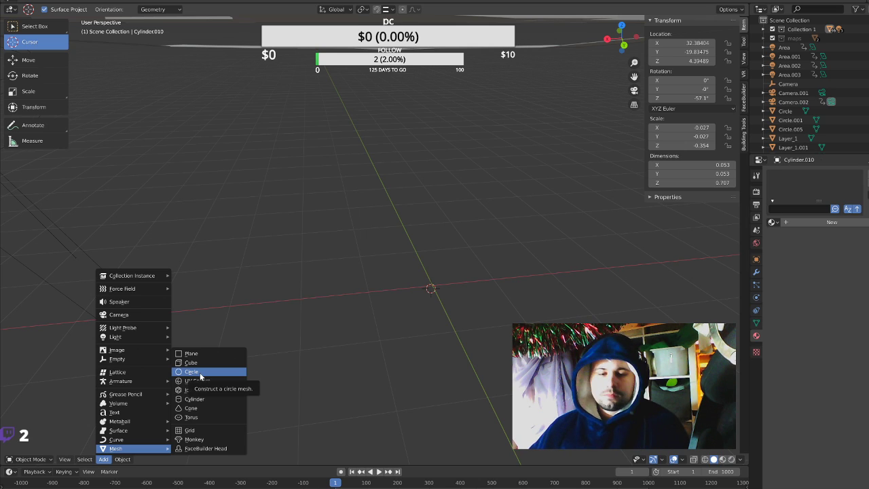
Add a circle, fill it with a face and extrude it into a short cylinder.
{"action": "left_click", "coordinate": [200, 374]}
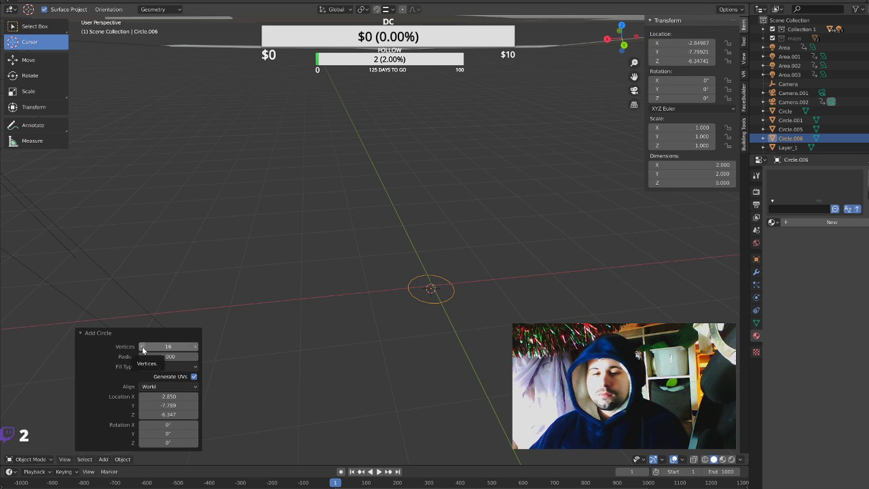
{"action": "key", "text": "Tab"}
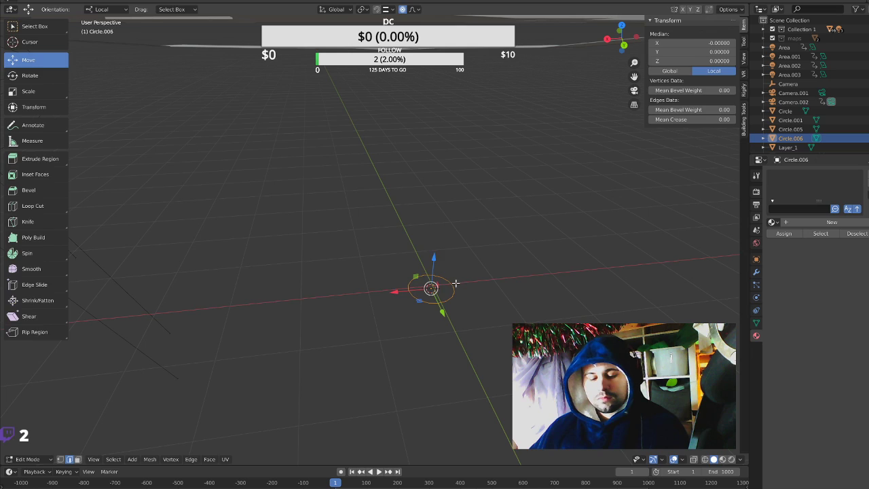
{"action": "key", "text": "Tab"}
{"action": "key", "text": "Tab"}
{"action": "key", "text": "f"}
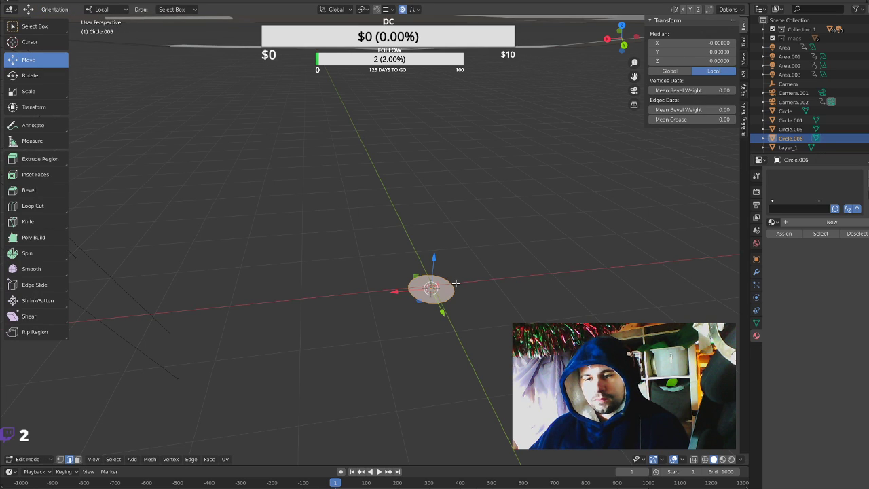
{"action": "key", "text": "e"}
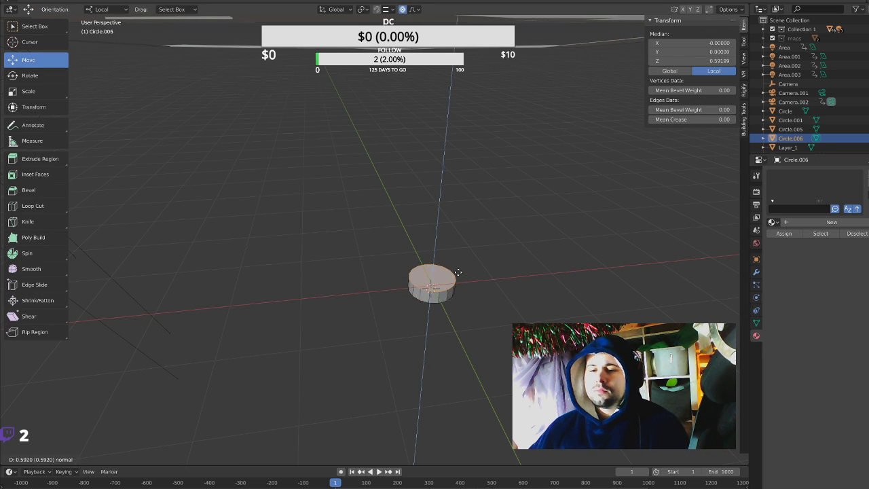
{"action": "left_click", "coordinate": [502, 281]}
Add a centred edge loop around the cylinder and scale it to 1.201.
{"action": "key", "text": "ctrl+r"}
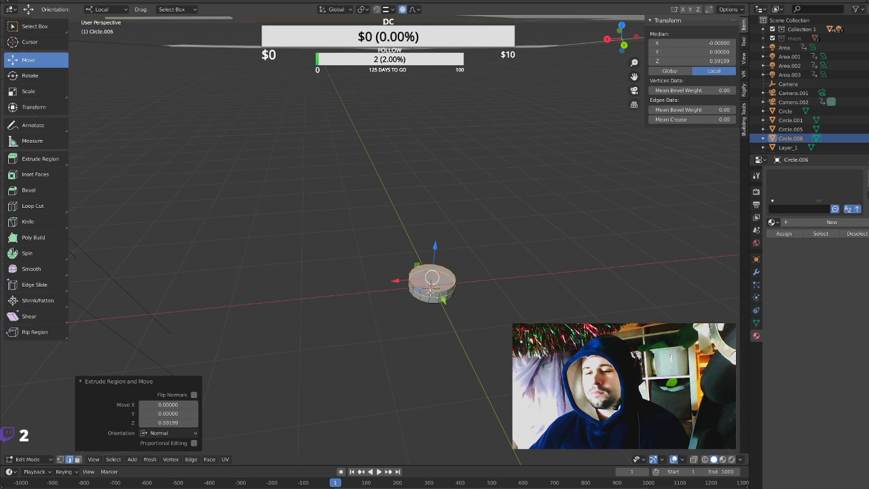
{"action": "left_click", "coordinate": [428, 296]}
{"action": "right_click", "coordinate": [428, 297]}
{"action": "key", "text": "s"}
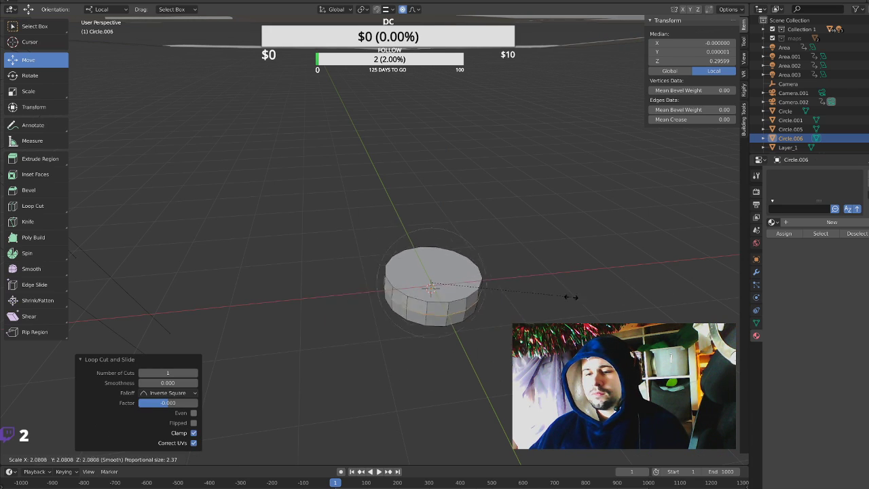
{"action": "left_click", "coordinate": [514, 288]}
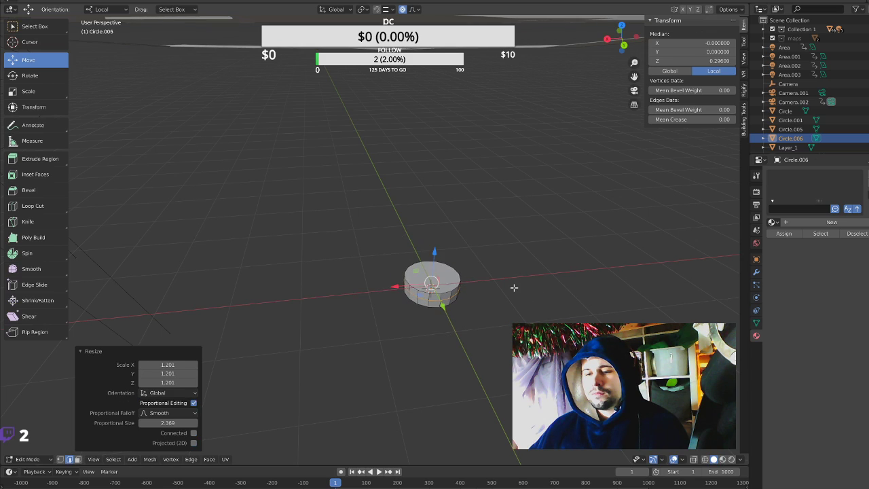
Extrude the cylinder's top face slightly and shrink it to 0.813.
{"action": "left_click", "coordinate": [442, 275]}
{"action": "left_click", "coordinate": [78, 459]}
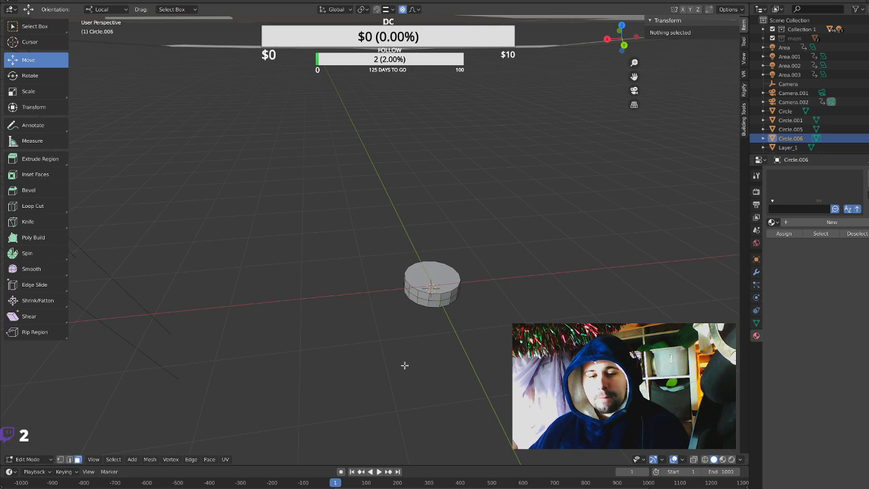
{"action": "left_click", "coordinate": [426, 276]}
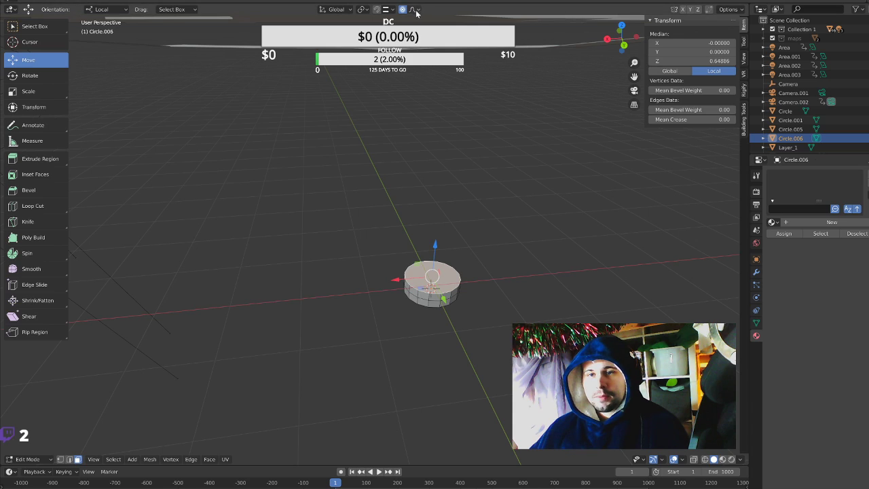
{"action": "key", "text": "e"}
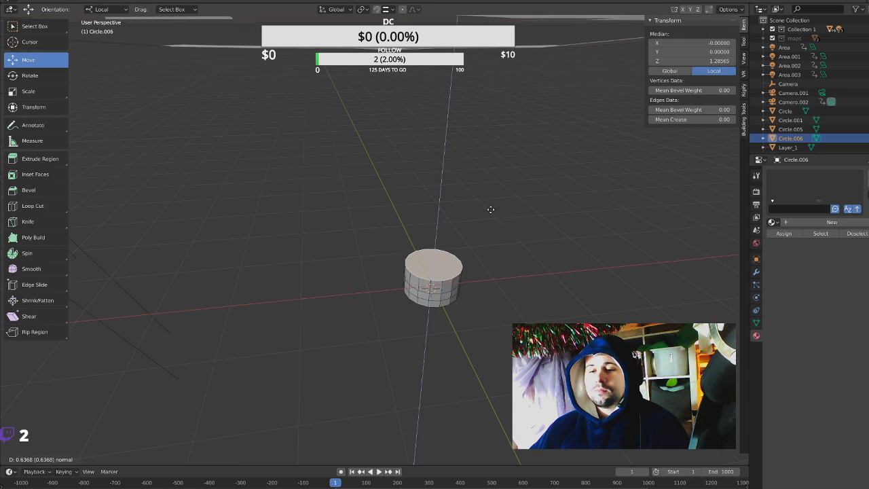
{"action": "left_click", "coordinate": [491, 215]}
{"action": "key", "text": "s"}
{"action": "left_click", "coordinate": [500, 210]}
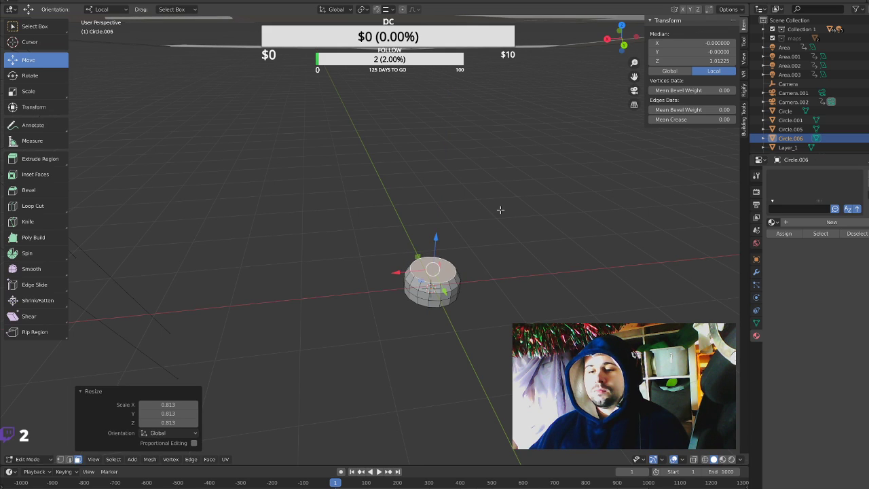
Extrude a tall column, then scale the whole mesh to 0.458 and 0.793.
{"action": "key", "text": "e"}
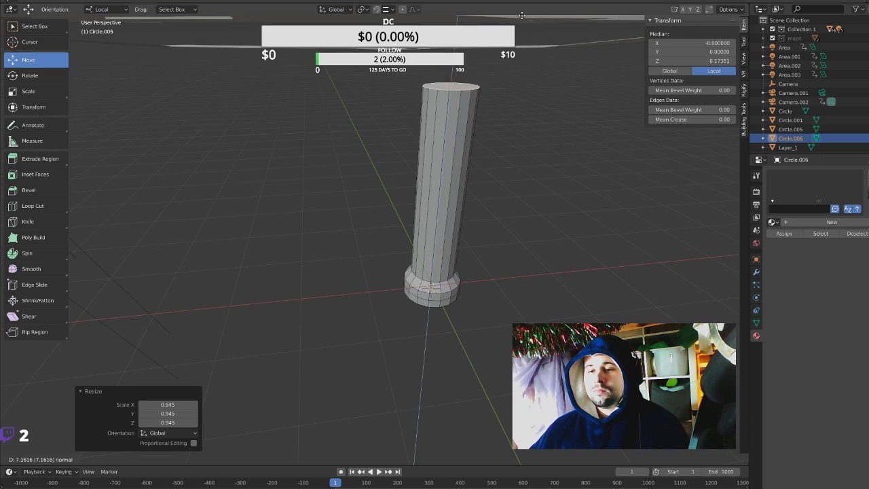
{"action": "left_click", "coordinate": [518, 32]}
{"action": "middle_click_drag", "start_coordinate": [495, 134], "coordinate": [473, 167]}
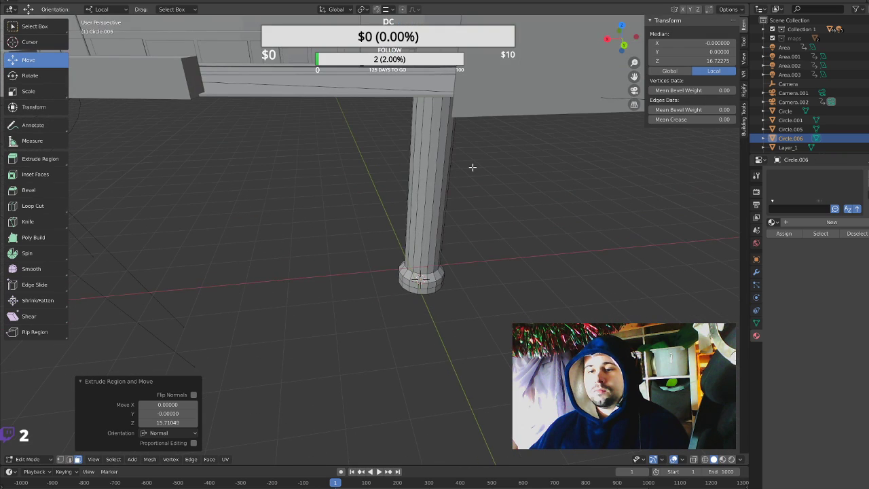
{"action": "key", "text": "a"}
{"action": "key", "text": "alt+a"}
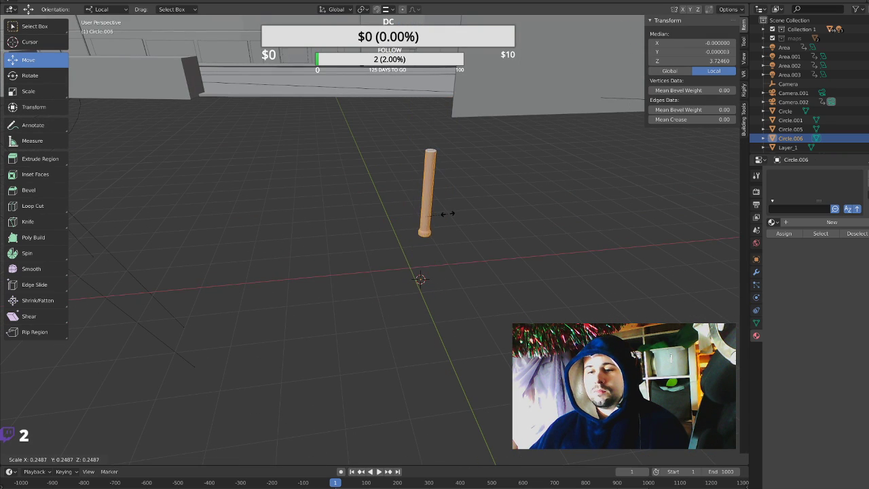
{"action": "key", "text": "a"}
{"action": "left_click", "coordinate": [461, 204]}
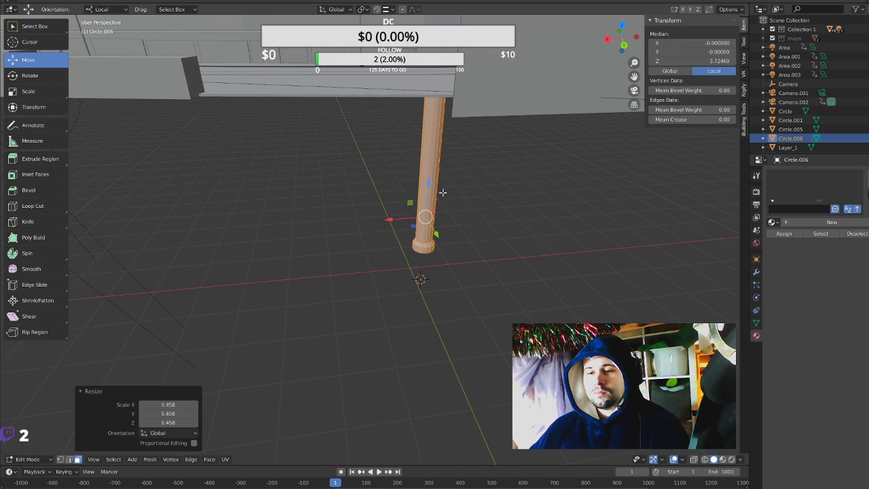
{"action": "right_click", "coordinate": [442, 192]}
{"action": "key", "text": "s"}
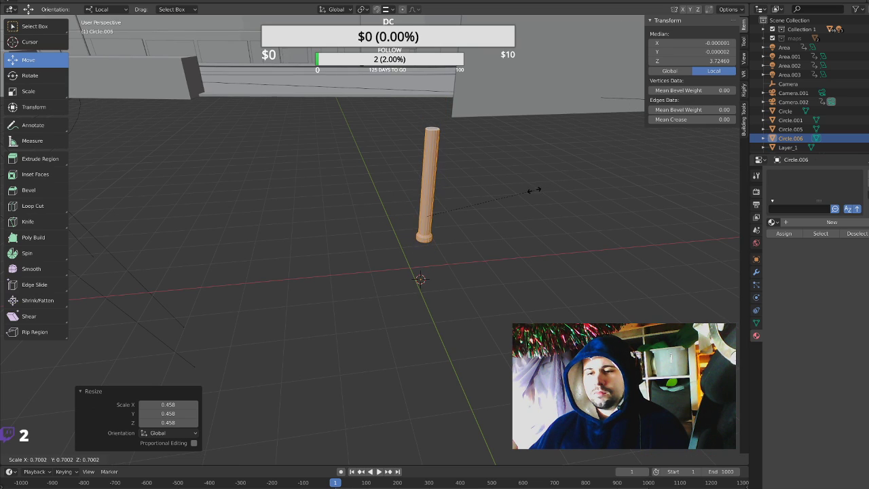
{"action": "left_click", "coordinate": [547, 183]}
Lower the column onto the grid and slide it along Y and X.
{"action": "left_click_drag", "start_coordinate": [426, 185], "coordinate": [420, 216]}
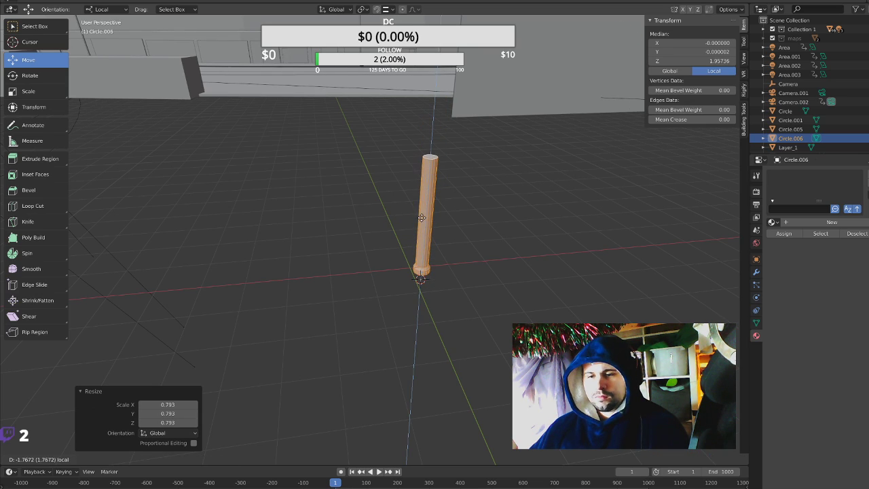
{"action": "mouse_move", "coordinate": [467, 214]}
{"action": "middle_mouse_down"}
{"action": "mouse_move", "coordinate": [372, 196]}
{"action": "mouse_move", "coordinate": [314, 230]}
{"action": "middle_mouse_up"}
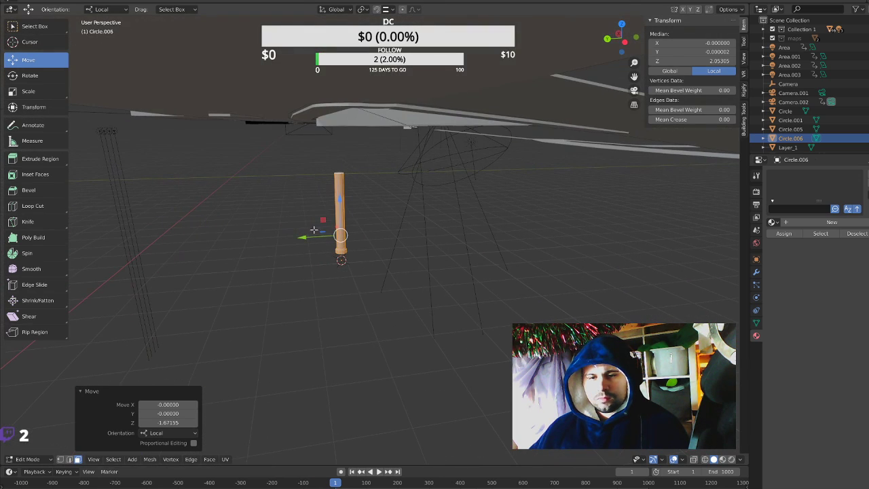
{"action": "left_click_drag", "start_coordinate": [304, 237], "coordinate": [199, 222]}
{"action": "middle_click_drag", "start_coordinate": [200, 222], "coordinate": [442, 261]}
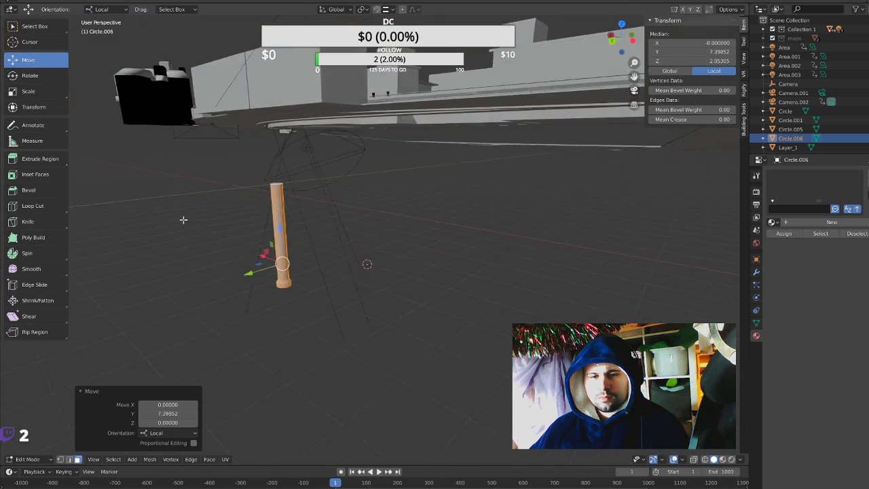
{"action": "scroll", "coordinate": [442, 261], "scroll_direction": "up", "scroll_amount": 3}
{"action": "scroll", "coordinate": [438, 285], "scroll_direction": "down", "scroll_amount": 3}
{"action": "scroll", "coordinate": [435, 304], "scroll_direction": "up", "scroll_amount": 1}
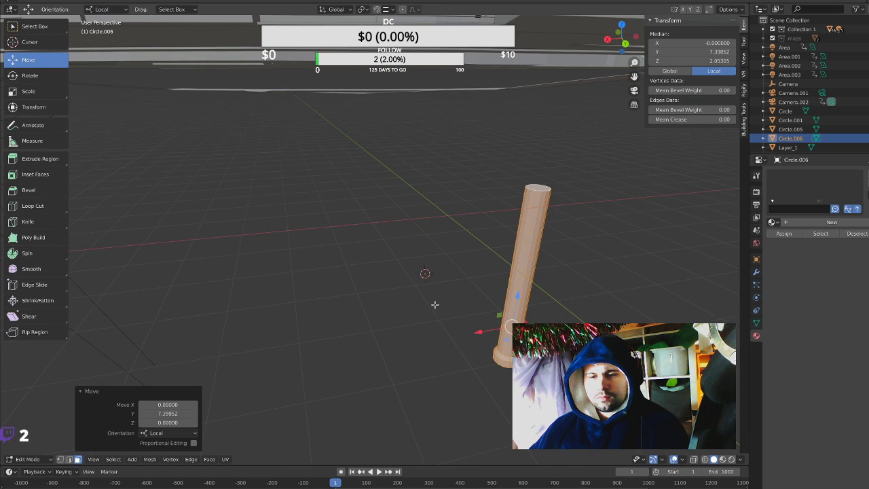
{"action": "left_click_drag", "start_coordinate": [479, 332], "coordinate": [401, 337]}
{"action": "middle_click_drag", "start_coordinate": [394, 216], "coordinate": [413, 221]}
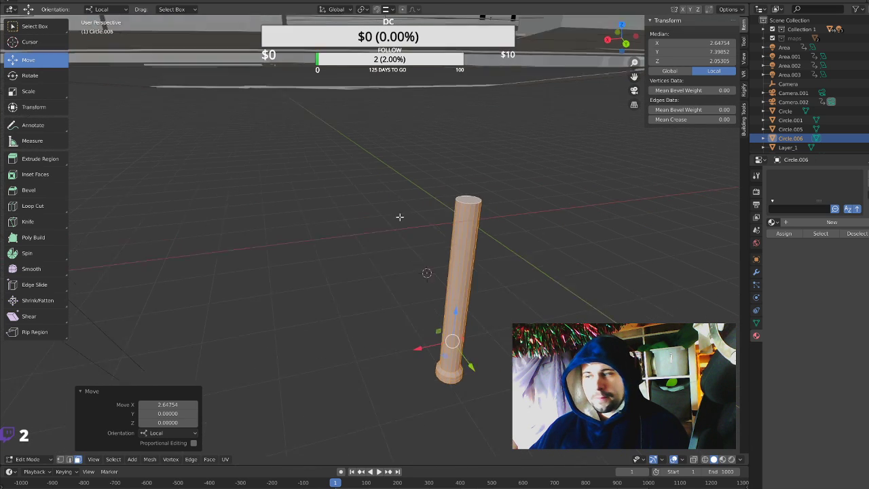
{"action": "mouse_move", "coordinate": [540, 306]}
{"action": "left_mouse_down"}
{"action": "mouse_move", "coordinate": [551, 312]}
{"action": "mouse_move", "coordinate": [576, 224]}
{"action": "left_mouse_up"}
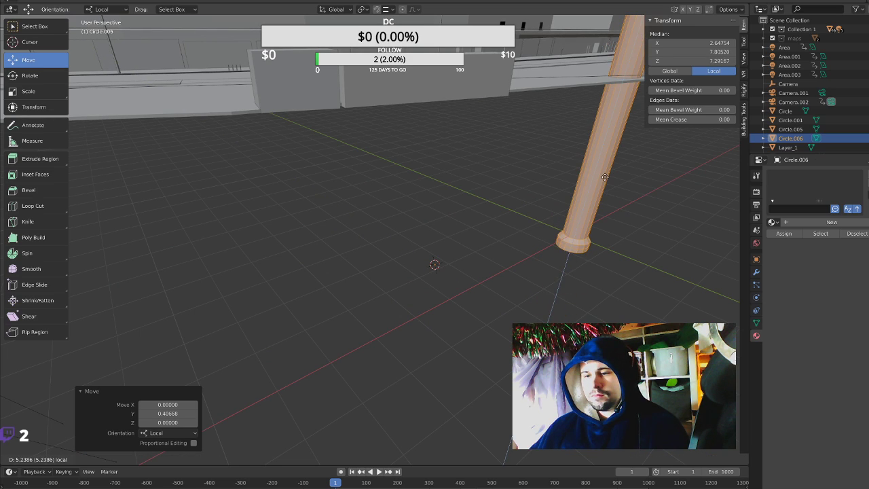
Shrink and reposition the post, nudging it along X and height, scaling to 0.483.
{"action": "key", "text": "s"}
{"action": "left_click", "coordinate": [597, 220]}
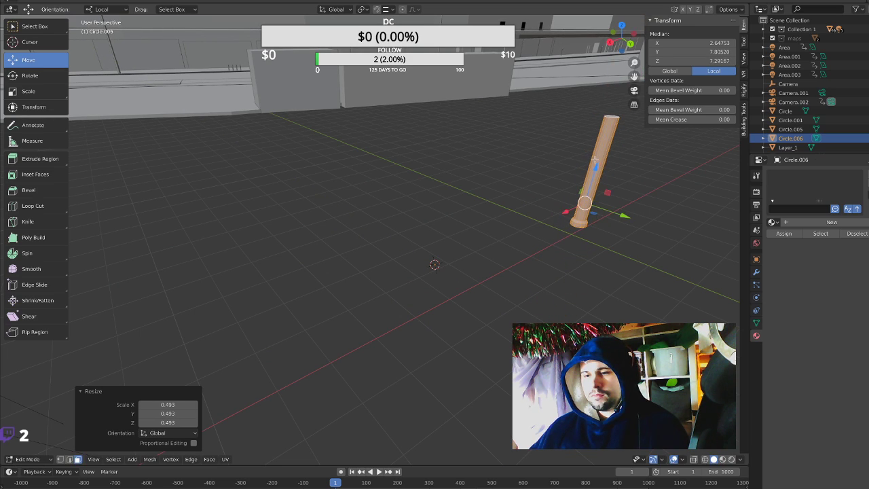
{"action": "left_click_drag", "start_coordinate": [594, 159], "coordinate": [594, 185]}
{"action": "middle_click_drag", "start_coordinate": [594, 185], "coordinate": [338, 237]}
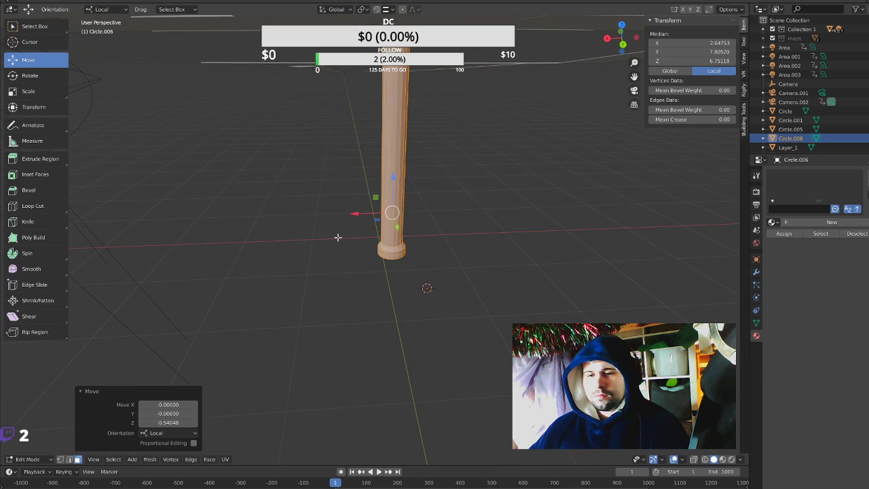
{"action": "left_click_drag", "start_coordinate": [356, 212], "coordinate": [346, 213]}
{"action": "middle_click_drag", "start_coordinate": [346, 240], "coordinate": [631, 233]}
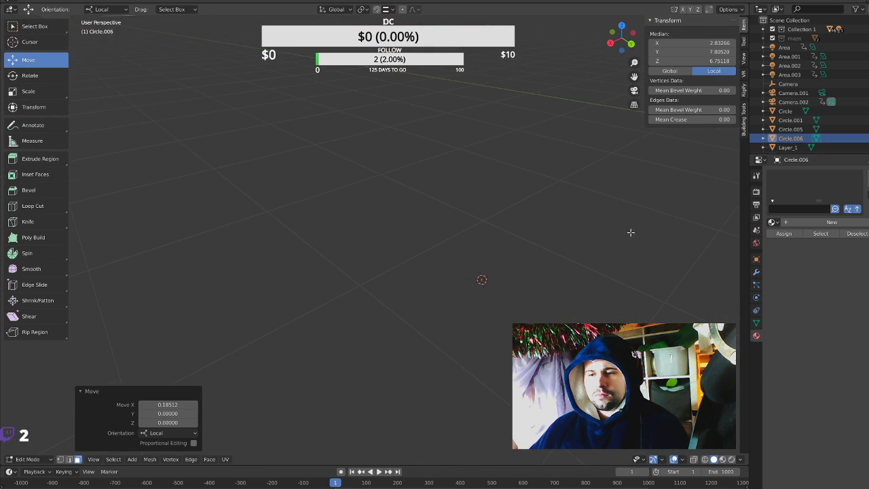
{"action": "key", "text": "KP_Decimal"}
{"action": "scroll", "coordinate": [339, 253], "scroll_direction": "down", "scroll_amount": 3}
{"action": "scroll", "coordinate": [340, 253], "scroll_direction": "down", "scroll_amount": 3}
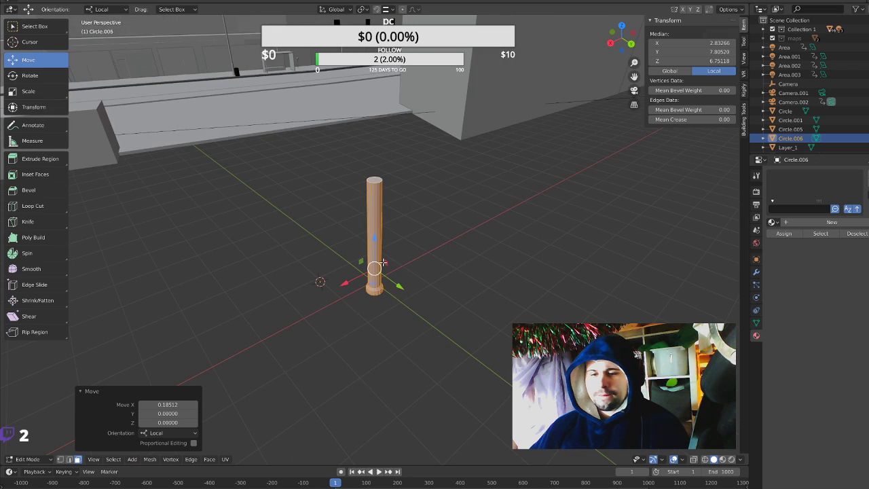
{"action": "middle_click_drag", "start_coordinate": [340, 253], "coordinate": [353, 245]}
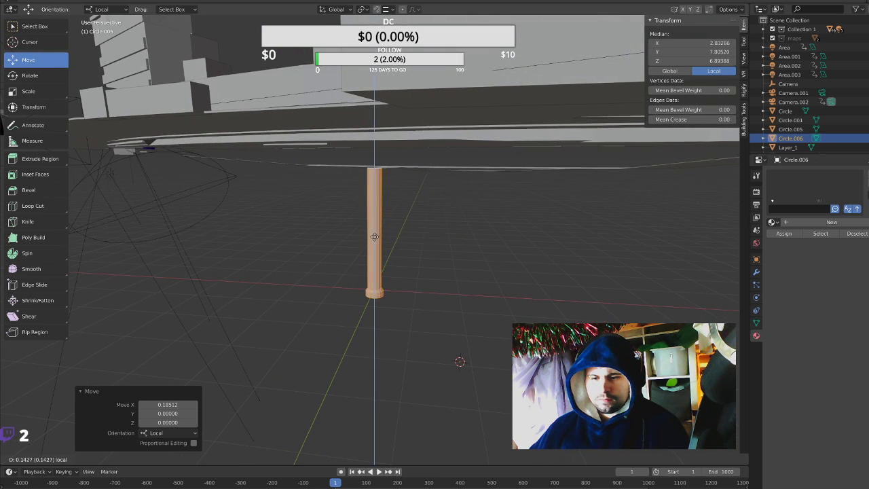
{"action": "left_click_drag", "start_coordinate": [375, 243], "coordinate": [375, 234]}
{"action": "key", "text": "s"}
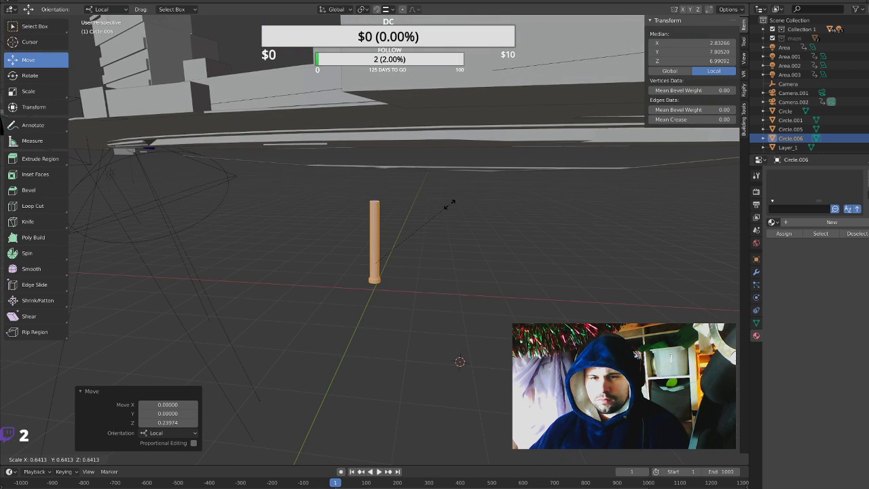
{"action": "left_click", "coordinate": [424, 220]}
Scale the post to 0.690 and lower it vertically.
{"action": "key", "text": "KP_Decimal"}
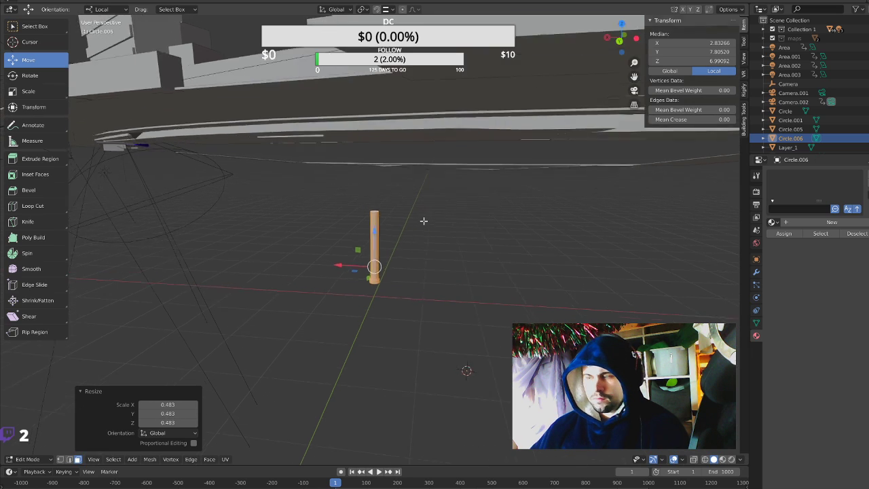
{"action": "left_click_drag", "start_coordinate": [372, 287], "coordinate": [372, 336]}
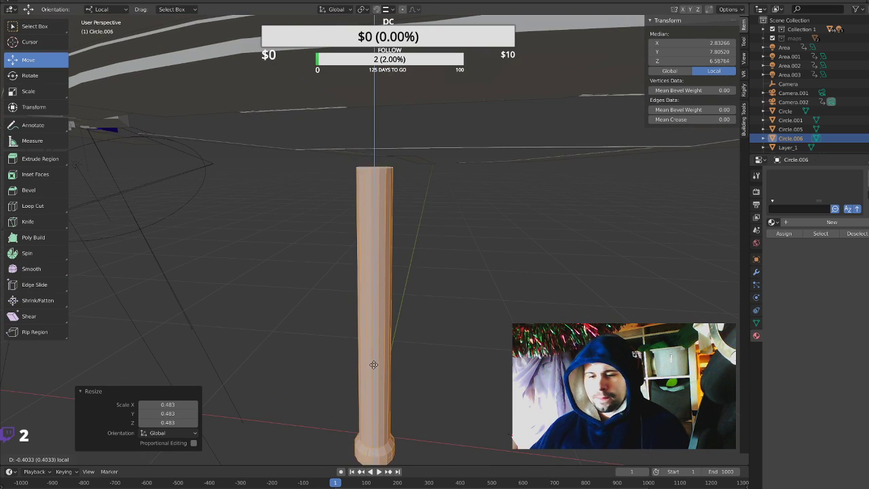
{"action": "middle_click_drag", "start_coordinate": [384, 350], "coordinate": [400, 319]}
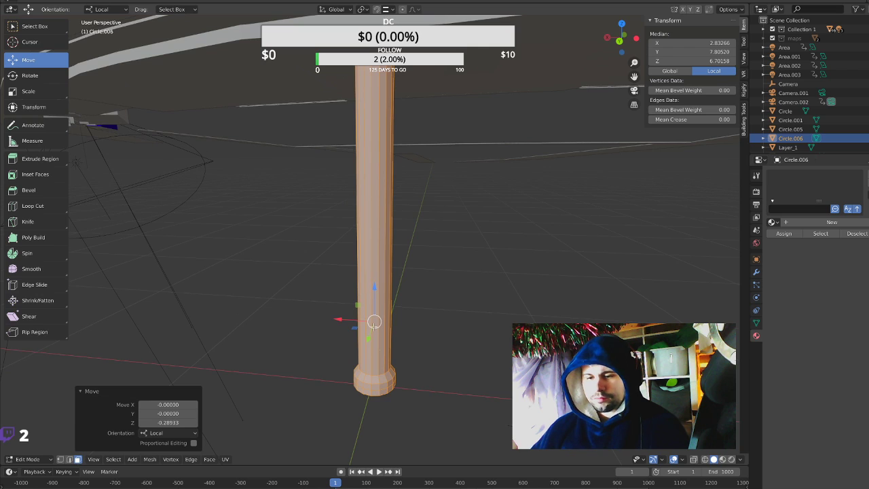
{"action": "scroll", "coordinate": [406, 299], "scroll_direction": "down", "scroll_amount": 3}
{"action": "scroll", "coordinate": [491, 320], "scroll_direction": "up", "scroll_amount": 2}
{"action": "scroll", "coordinate": [518, 303], "scroll_direction": "up", "scroll_amount": 1}
{"action": "mouse_move", "coordinate": [518, 303]}
{"action": "middle_mouse_down"}
{"action": "mouse_move", "coordinate": [478, 256]}
{"action": "mouse_move", "coordinate": [423, 252]}
{"action": "mouse_move", "coordinate": [479, 261]}
{"action": "middle_mouse_up"}
{"action": "key", "text": "s"}
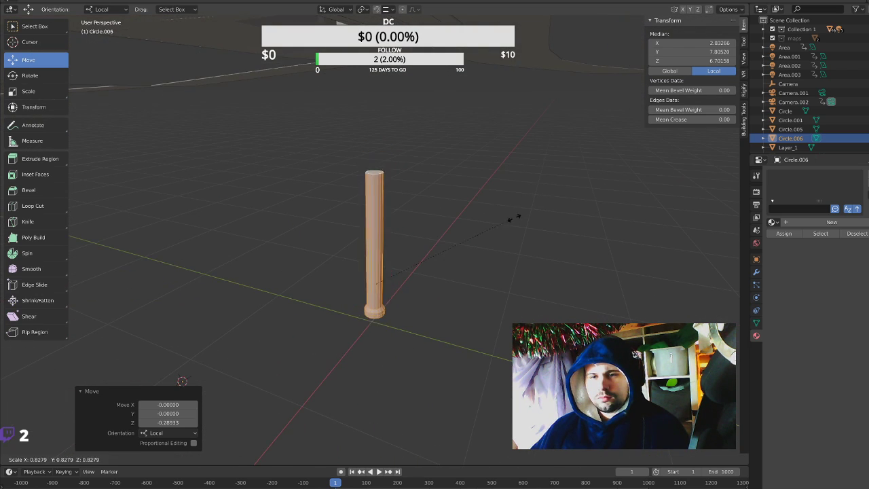
{"action": "left_click", "coordinate": [398, 248]}
{"action": "key", "text": "g"}
{"action": "key", "text": "z"}
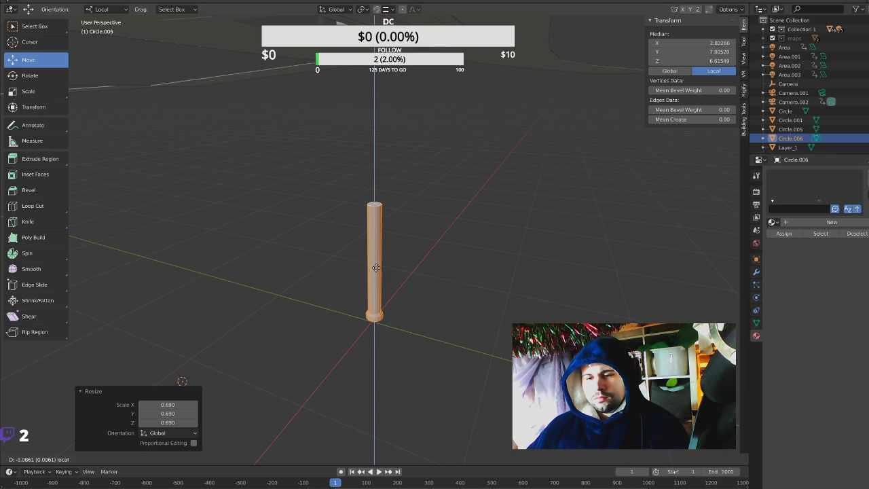
{"action": "left_click", "coordinate": [372, 249]}
Shift the post slightly along X, then select its top cap face.
{"action": "scroll", "coordinate": [373, 249], "scroll_direction": "up", "scroll_amount": 4}
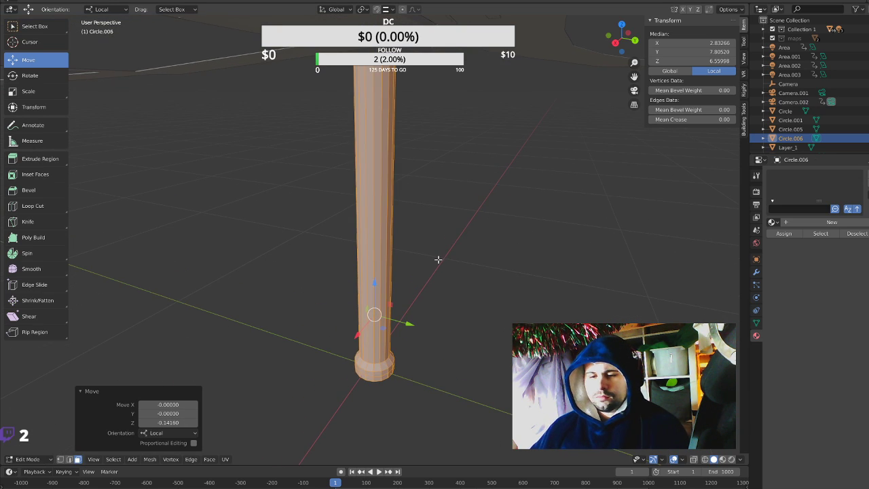
{"action": "middle_click_drag", "start_coordinate": [437, 258], "coordinate": [418, 245]}
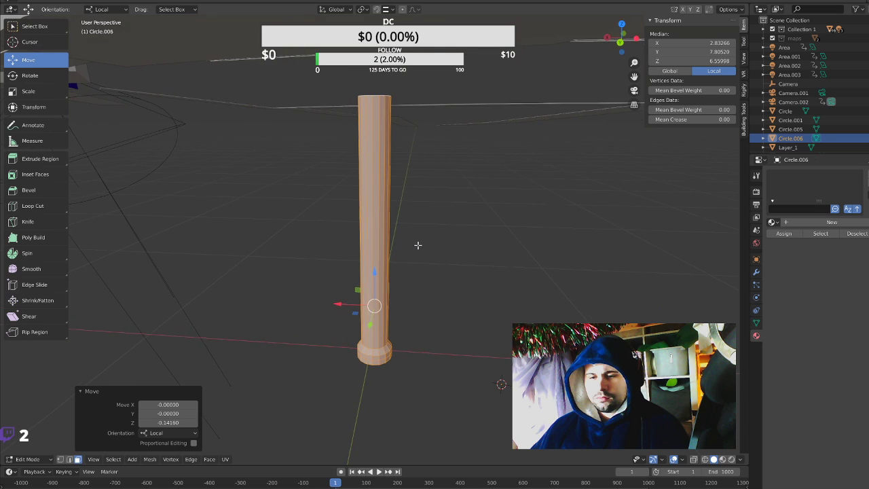
{"action": "left_click_drag", "start_coordinate": [337, 303], "coordinate": [331, 305]}
{"action": "left_click", "coordinate": [470, 249]}
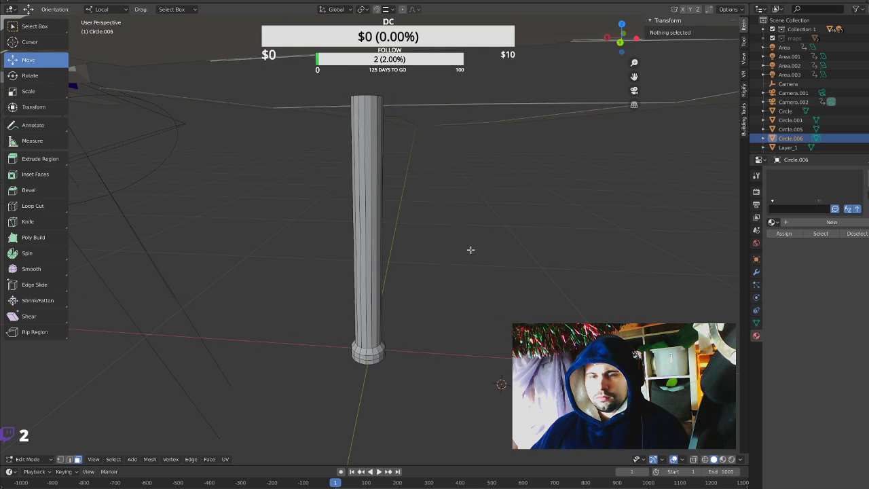
{"action": "middle_click_drag", "start_coordinate": [382, 197], "coordinate": [382, 214]}
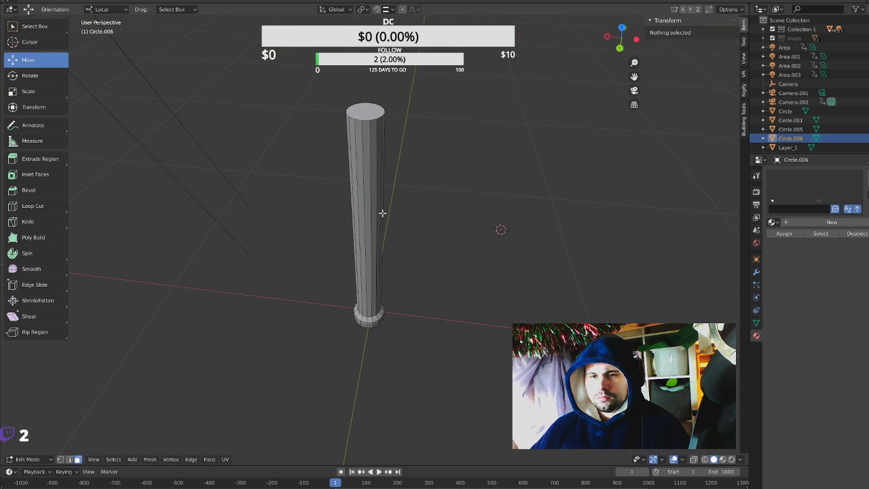
{"action": "left_click", "coordinate": [369, 106]}
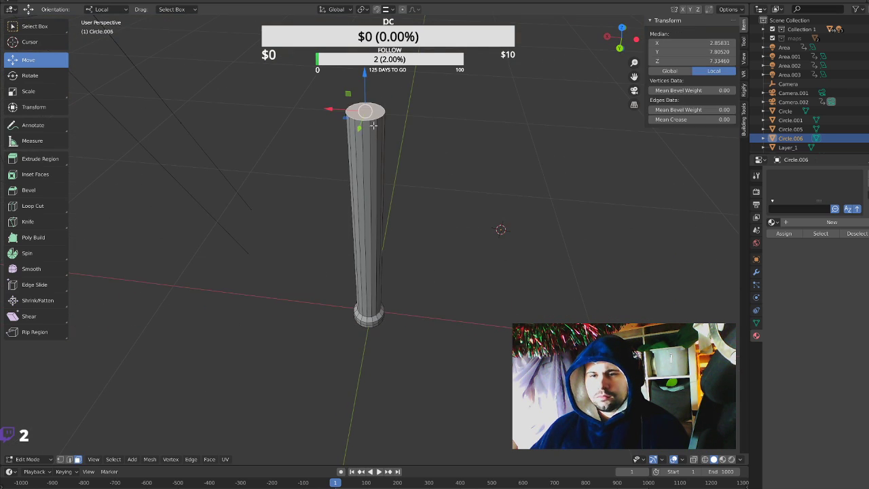
Enlarge the top face, then twice extrude and shrink it into a flared cap.
{"action": "key", "text": "s"}
{"action": "left_click", "coordinate": [425, 188]}
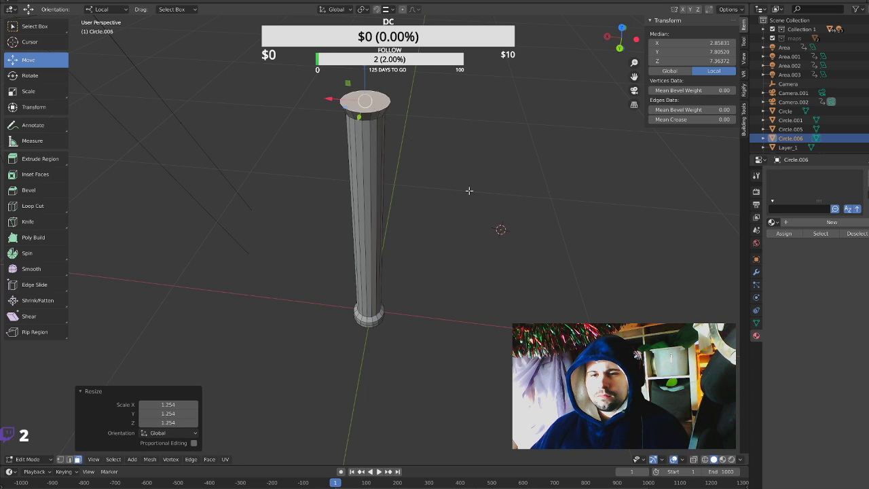
{"action": "key", "text": "e"}
{"action": "left_click", "coordinate": [428, 171]}
{"action": "key", "text": "s"}
{"action": "left_click", "coordinate": [468, 159]}
{"action": "key", "text": "e"}
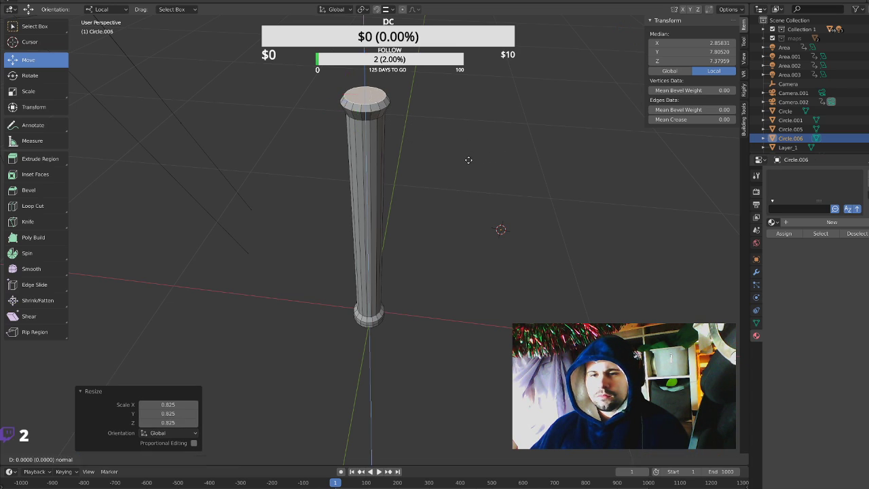
{"action": "left_click", "coordinate": [470, 159]}
{"action": "key", "text": "s"}
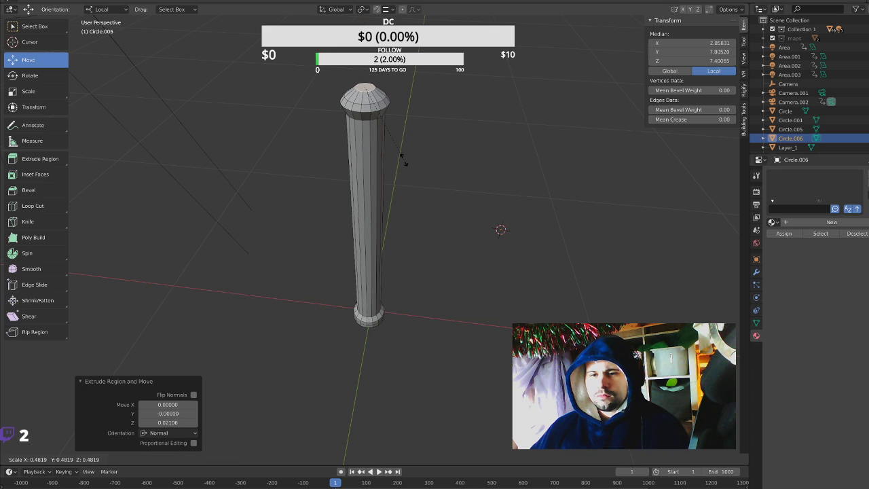
{"action": "left_click", "coordinate": [445, 165]}
{"action": "key", "text": "g"}
{"action": "key", "text": "z"}
{"action": "key", "text": "z"}
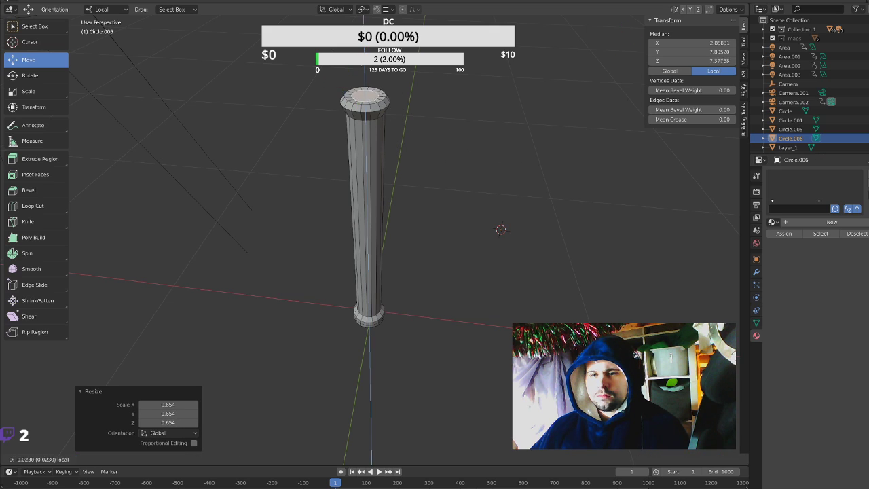
{"action": "key", "text": "Return"}
Extrude a small tip on top of the cap and shrink it to 0.581.
{"action": "key", "text": "g"}
{"action": "key", "text": "z"}
{"action": "key", "text": "z"}
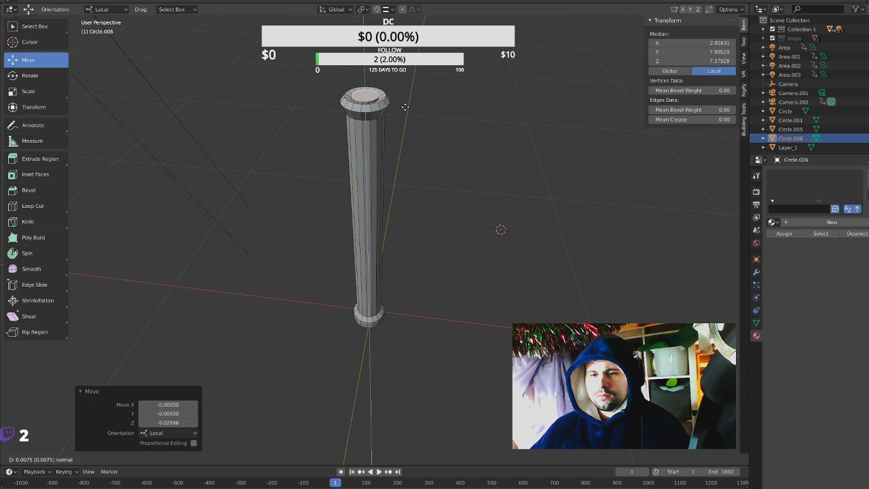
{"action": "left_click", "coordinate": [404, 100]}
{"action": "key", "text": "s"}
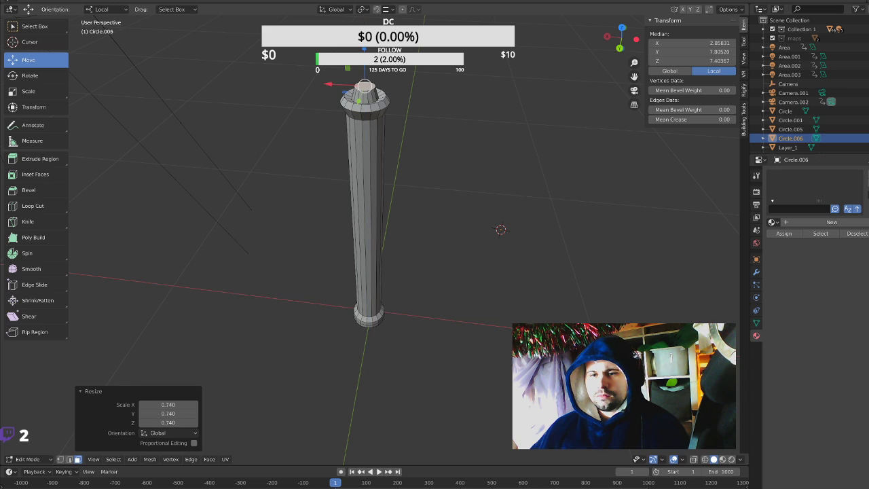
{"action": "left_click_drag", "start_coordinate": [365, 86], "coordinate": [414, 99]}
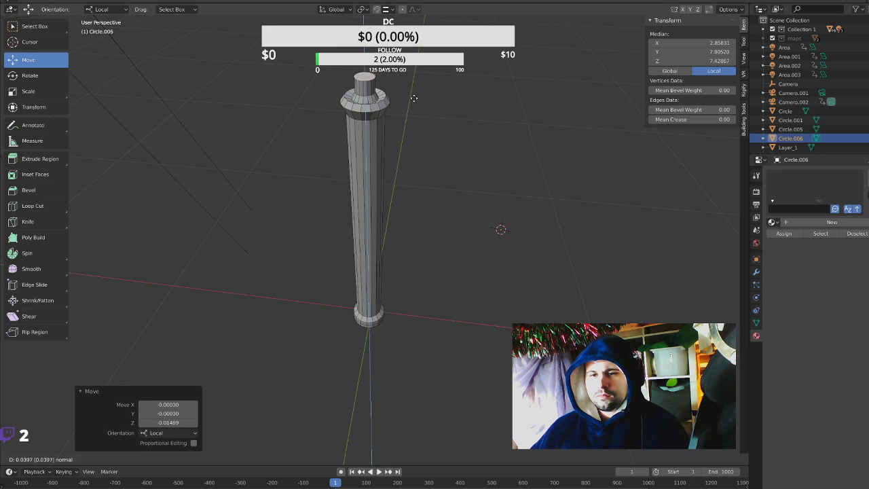
{"action": "left_click", "coordinate": [413, 100]}
{"action": "key", "text": "s"}
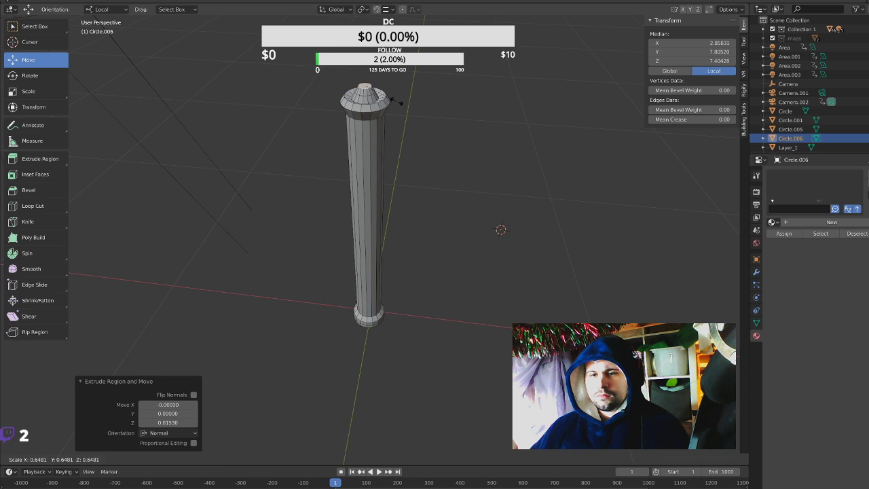
{"action": "left_click", "coordinate": [393, 101]}
{"action": "mouse_move", "coordinate": [388, 94]}
{"action": "middle_mouse_down"}
{"action": "mouse_move", "coordinate": [394, 132]}
{"action": "mouse_move", "coordinate": [460, 138]}
{"action": "mouse_move", "coordinate": [430, 134]}
{"action": "middle_mouse_up"}
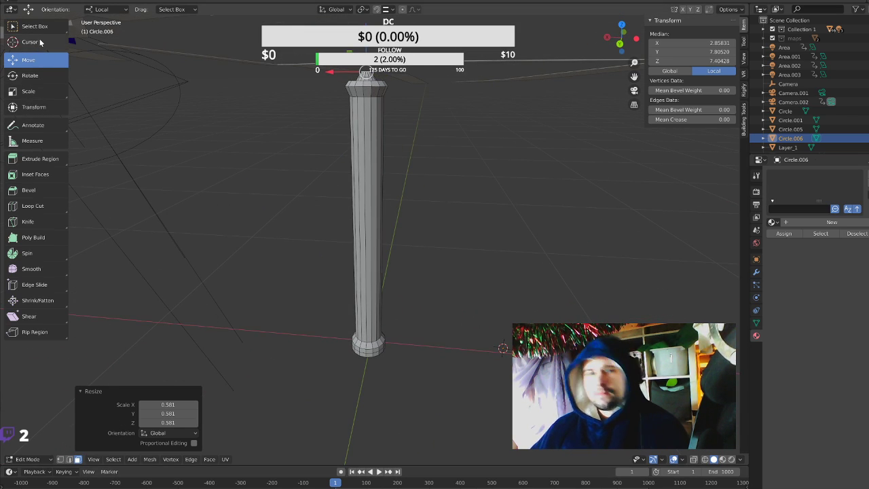
Add a cube to the post mesh from the Add menu.
{"action": "left_click", "coordinate": [38, 42]}
{"action": "middle_click_drag", "start_coordinate": [457, 127], "coordinate": [380, 122]}
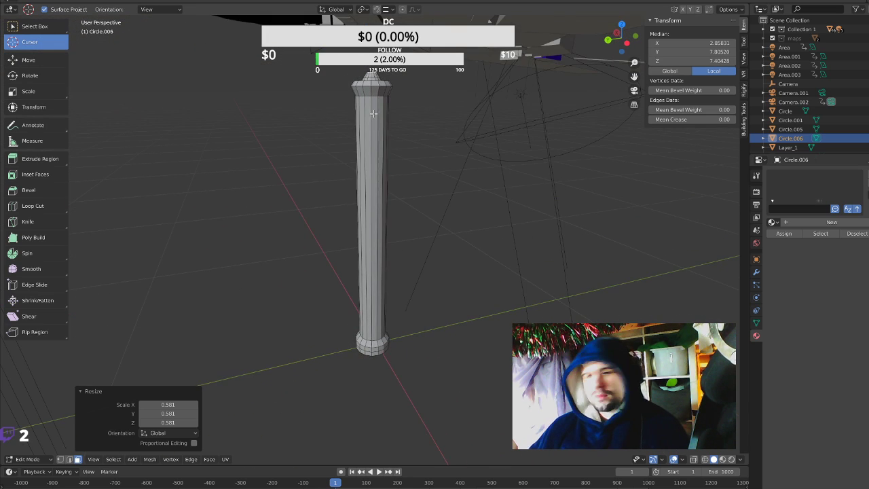
{"action": "left_click", "coordinate": [31, 60]}
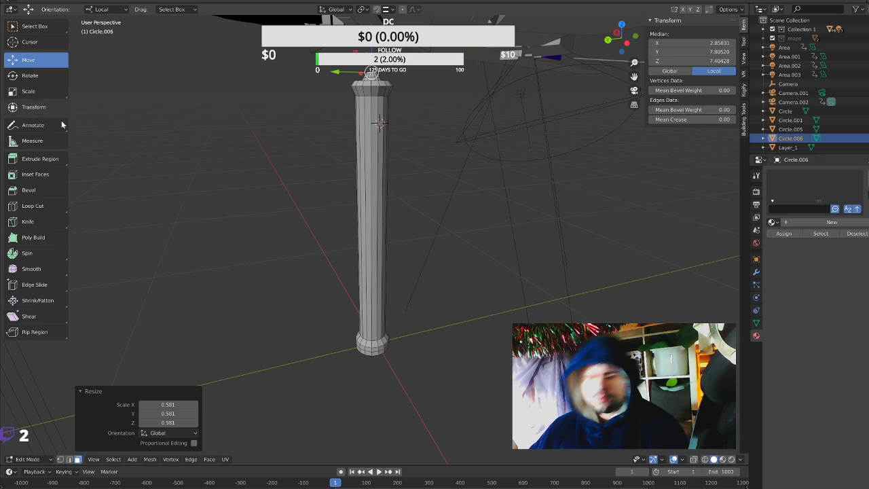
{"action": "left_click", "coordinate": [39, 466]}
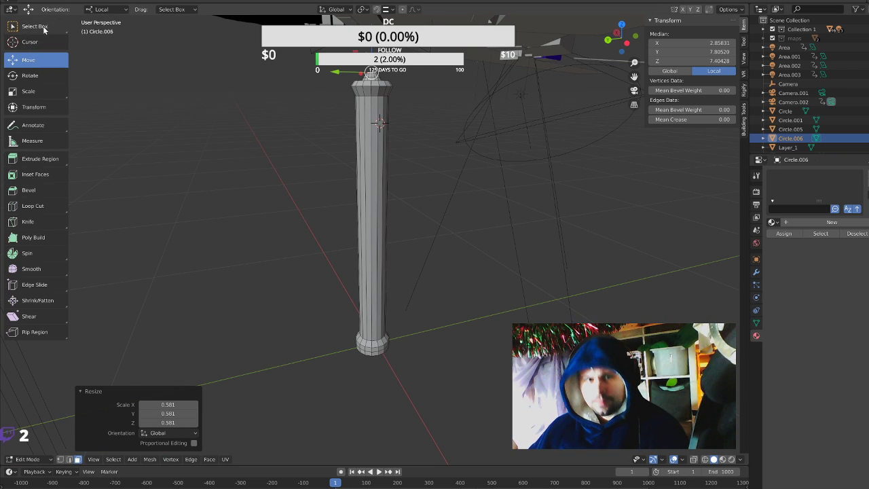
{"action": "left_click", "coordinate": [150, 459]}
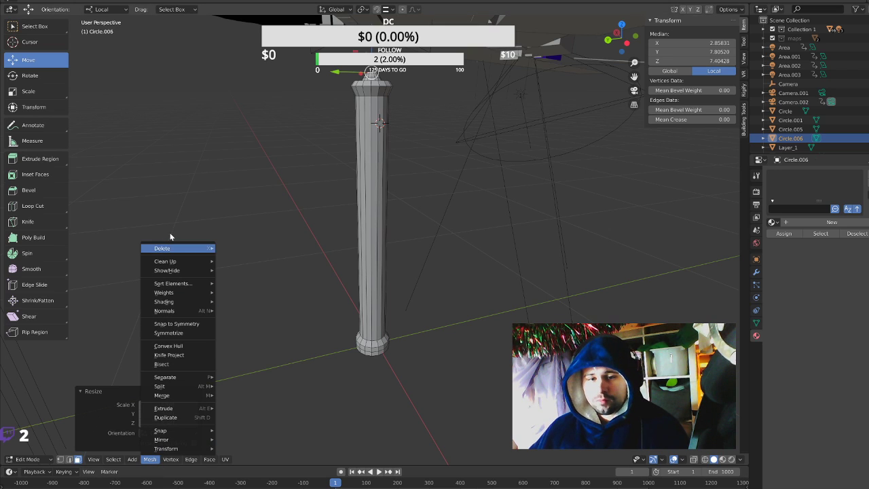
{"action": "key", "text": "Escape"}
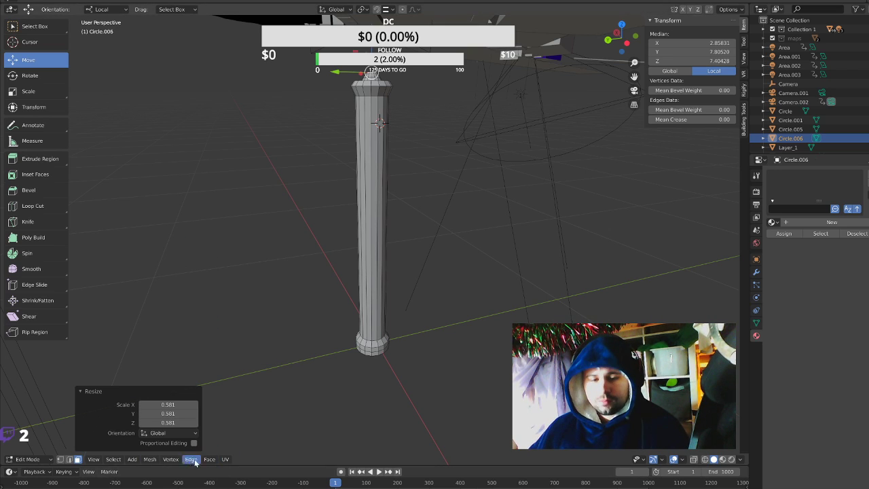
{"action": "left_click", "coordinate": [132, 459]}
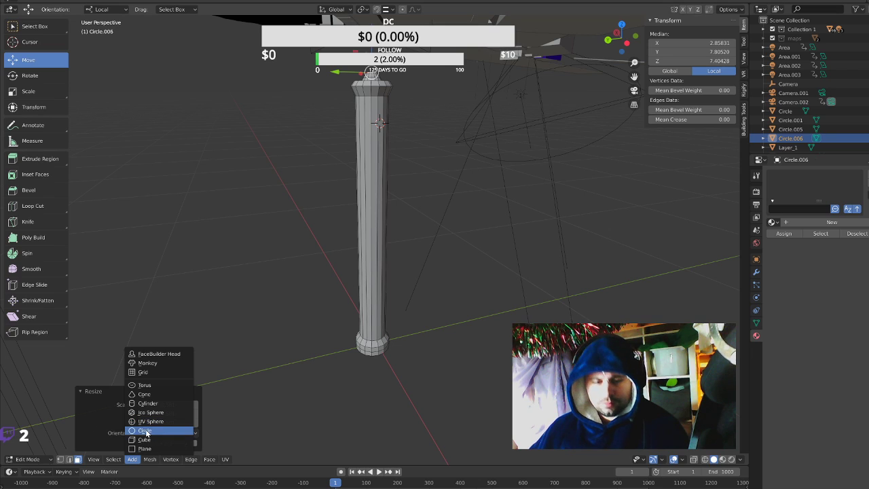
{"action": "left_click", "coordinate": [144, 439]}
Shrink the cube to a small block and stretch it vertically along Z.
{"action": "key", "text": "s"}
{"action": "left_click", "coordinate": [342, 195]}
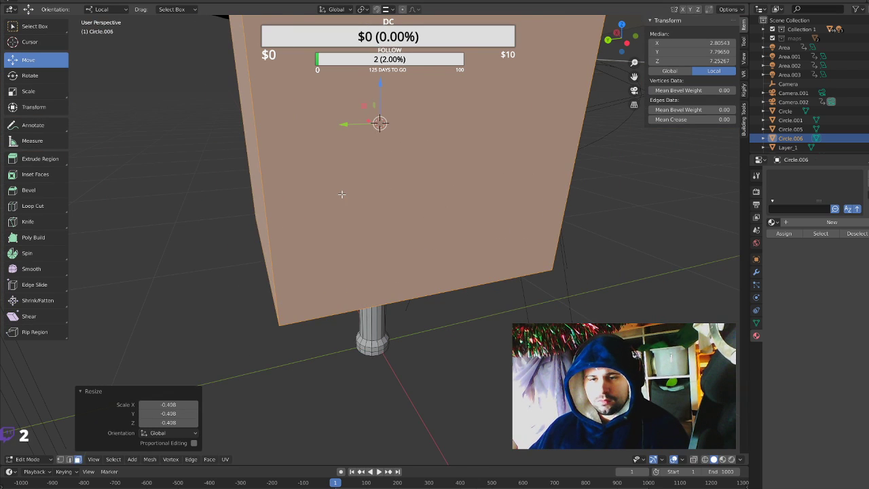
{"action": "key", "text": "s"}
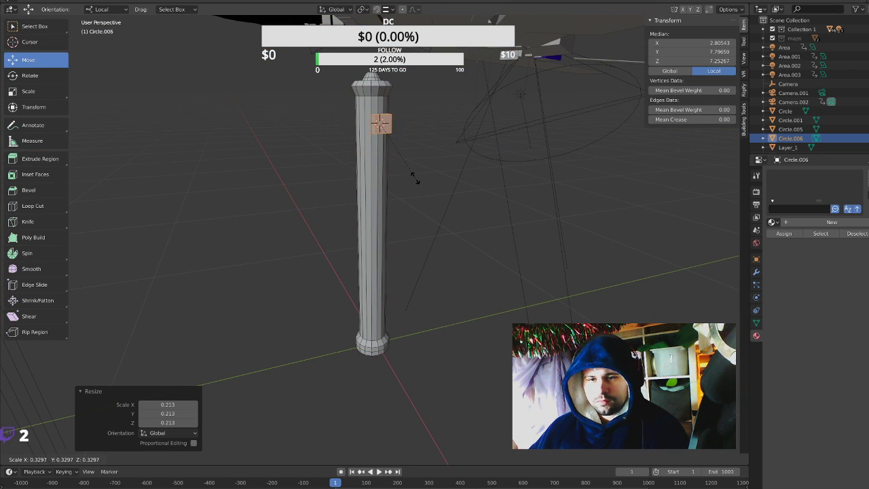
{"action": "left_click", "coordinate": [409, 177]}
{"action": "key", "text": "s"}
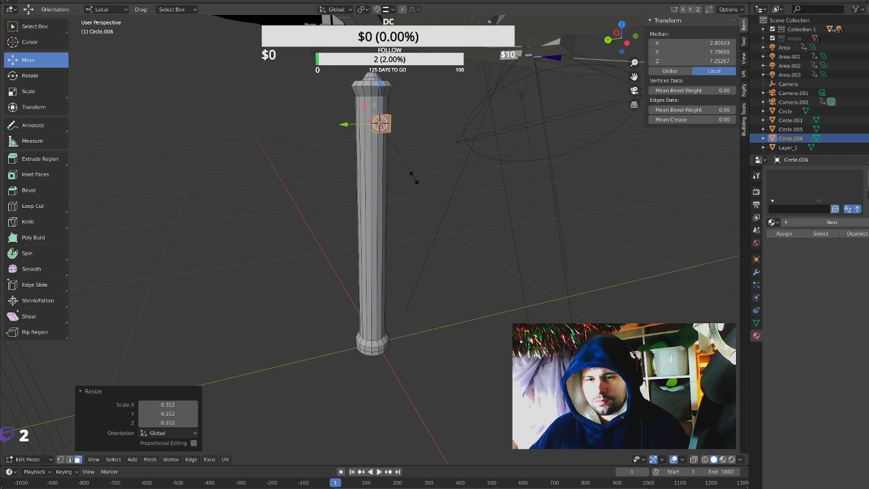
{"action": "key", "text": "z"}
{"action": "left_click", "coordinate": [460, 243]}
{"action": "key", "text": "s"}
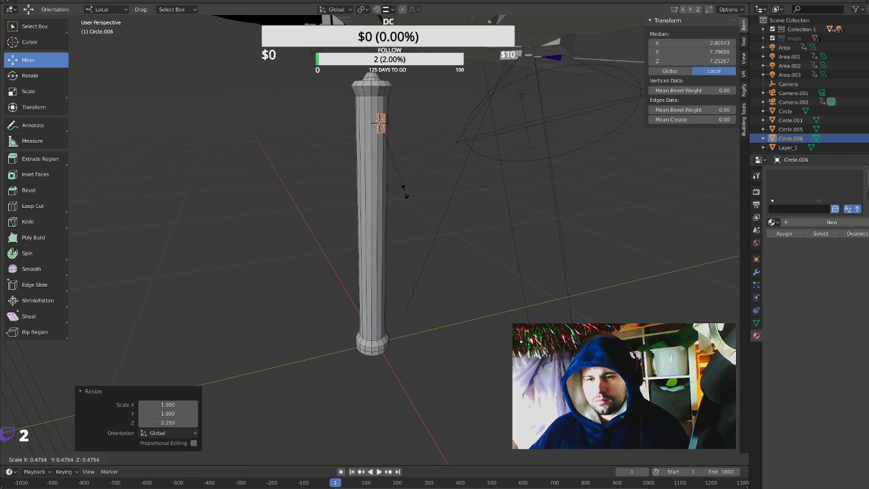
{"action": "left_click", "coordinate": [405, 191]}
Raise the block along Z and nudge it against the post's upper side.
{"action": "middle_click_drag", "start_coordinate": [404, 191], "coordinate": [431, 178]}
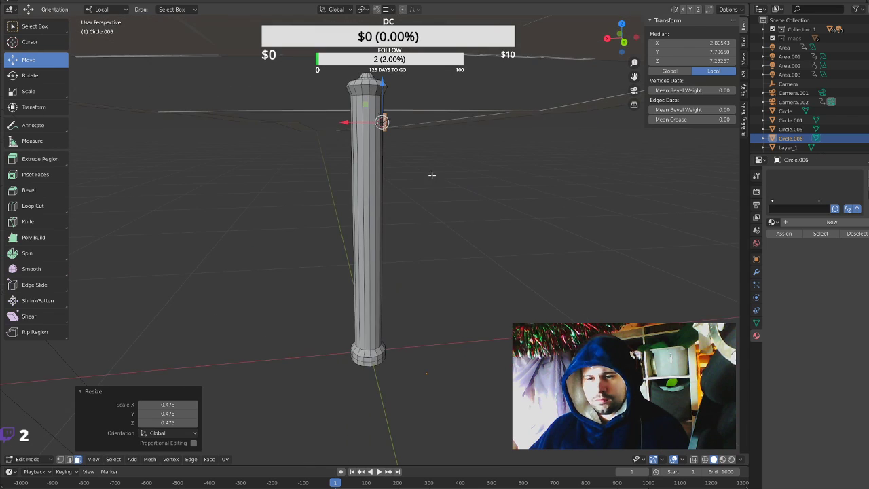
{"action": "key", "text": "g"}
{"action": "key", "text": "z"}
{"action": "key", "text": "z"}
{"action": "left_click", "coordinate": [386, 76]}
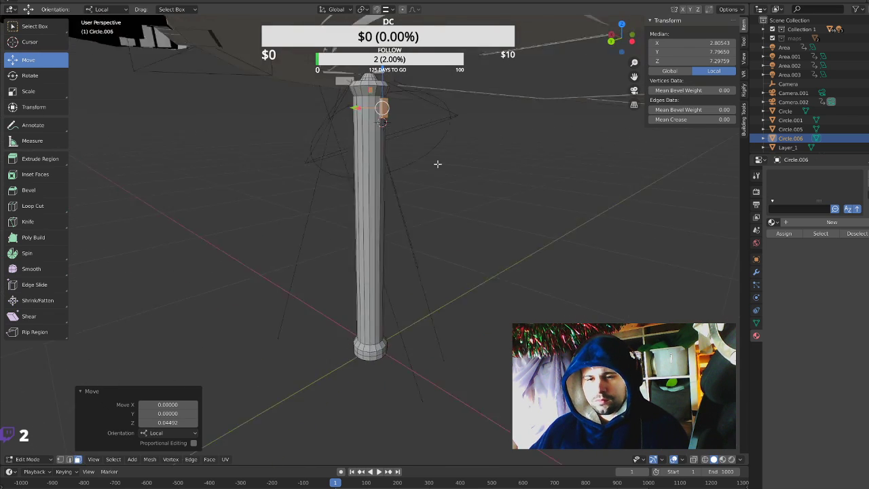
{"action": "middle_click_drag", "start_coordinate": [386, 76], "coordinate": [379, 142]}
{"action": "left_click_drag", "start_coordinate": [344, 106], "coordinate": [340, 107]}
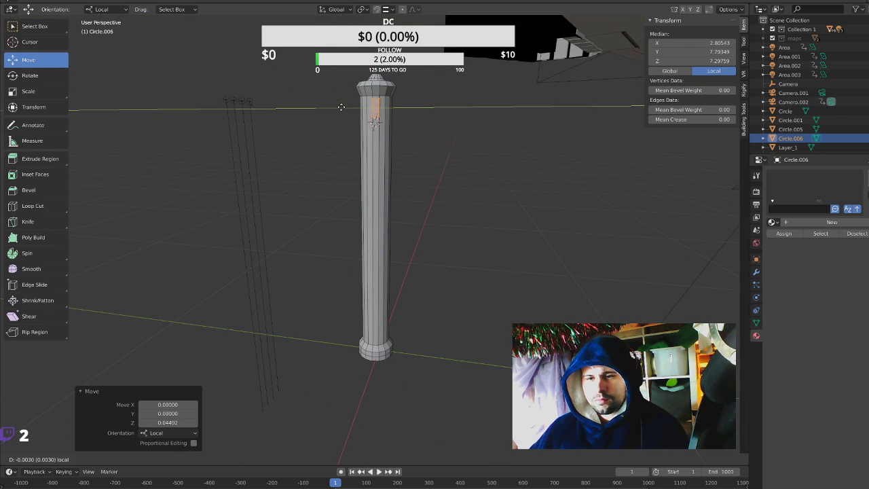
{"action": "mouse_move", "coordinate": [467, 194]}
{"action": "middle_mouse_down"}
{"action": "mouse_move", "coordinate": [536, 194]}
{"action": "mouse_move", "coordinate": [377, 104]}
{"action": "middle_mouse_up"}
{"action": "left_click", "coordinate": [396, 105]}
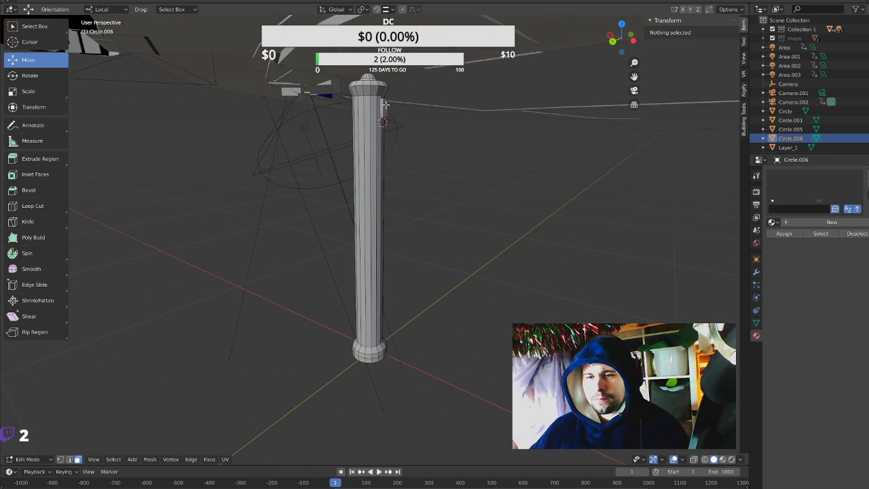
Extrude the block's outer face into a long horizontal beam and adjust its end.
{"action": "left_click", "coordinate": [385, 104]}
{"action": "key", "text": "e"}
{"action": "left_click", "coordinate": [290, 301]}
{"action": "scroll", "coordinate": [414, 309], "scroll_direction": "down", "scroll_amount": 3}
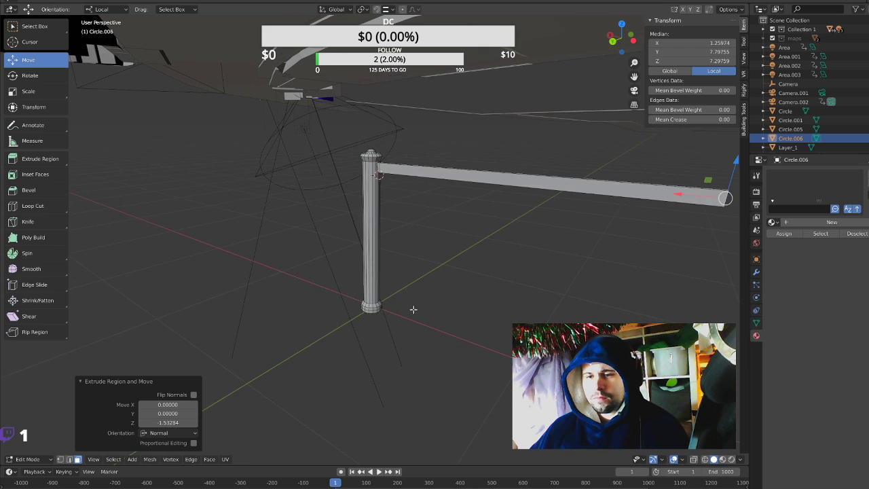
{"action": "middle_click_drag", "start_coordinate": [413, 309], "coordinate": [458, 349]}
{"action": "key", "text": "e"}
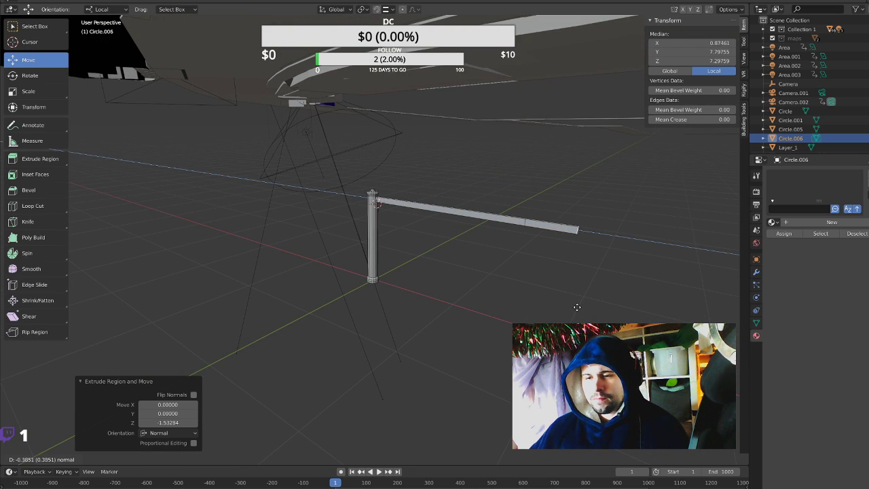
{"action": "left_click", "coordinate": [624, 318]}
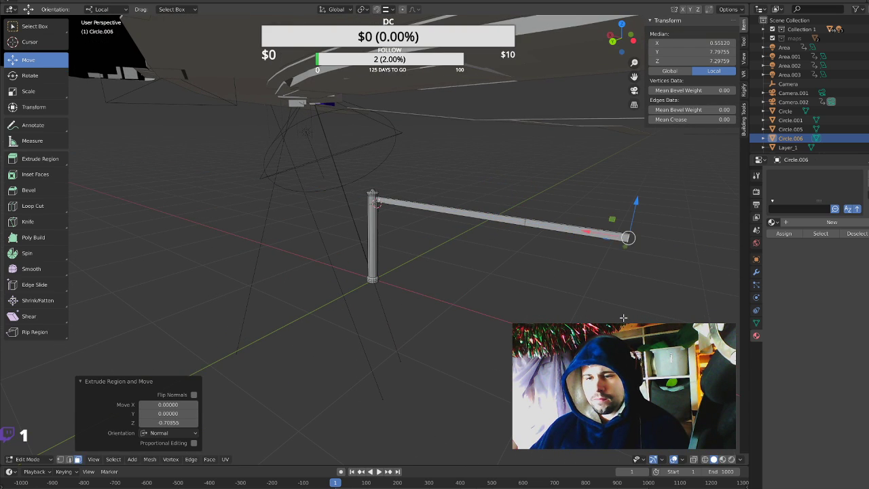
{"action": "key", "text": "ctrl+z"}
{"action": "mouse_move", "coordinate": [491, 223]}
{"action": "left_mouse_down"}
{"action": "mouse_move", "coordinate": [560, 233]}
{"action": "mouse_move", "coordinate": [537, 246]}
{"action": "left_mouse_up"}
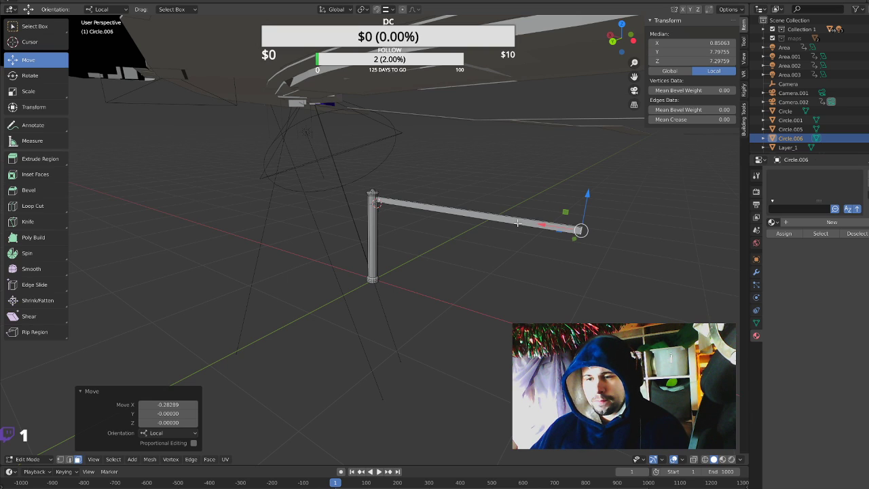
Lower the beam slightly on Z and duplicate it downward as a second, lower rail.
{"action": "key", "text": "l"}
{"action": "key", "text": "g"}
{"action": "key", "text": "z"}
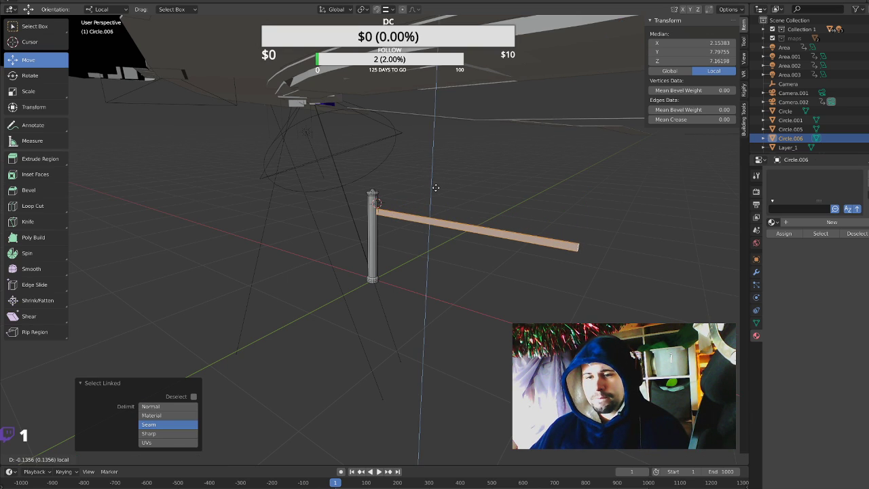
{"action": "left_click", "coordinate": [461, 228]}
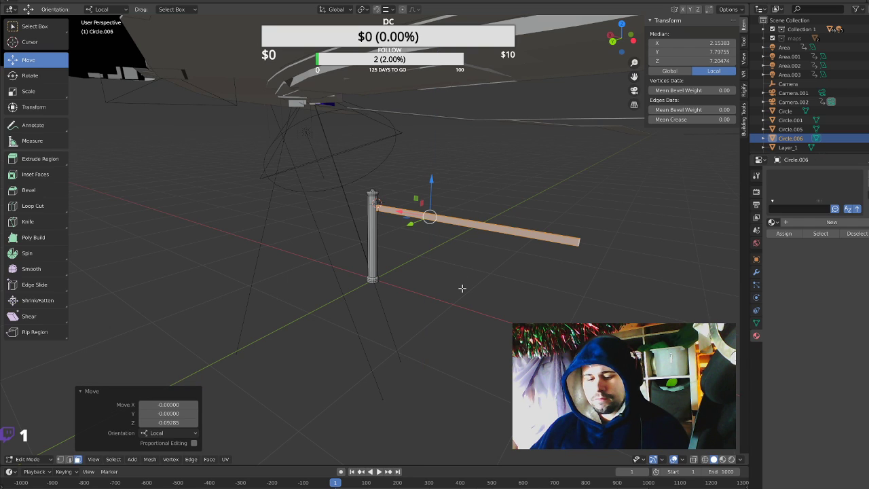
{"action": "key", "text": "shift+d"}
{"action": "key", "text": "z"}
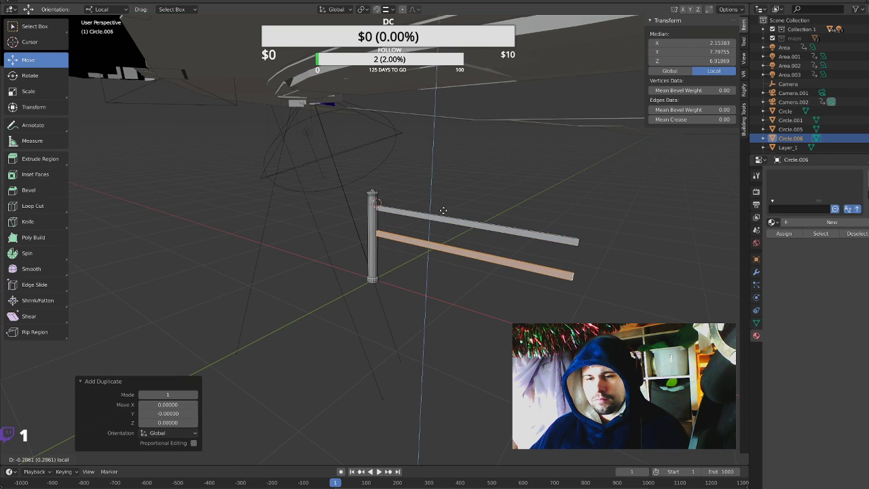
{"action": "left_click", "coordinate": [444, 215]}
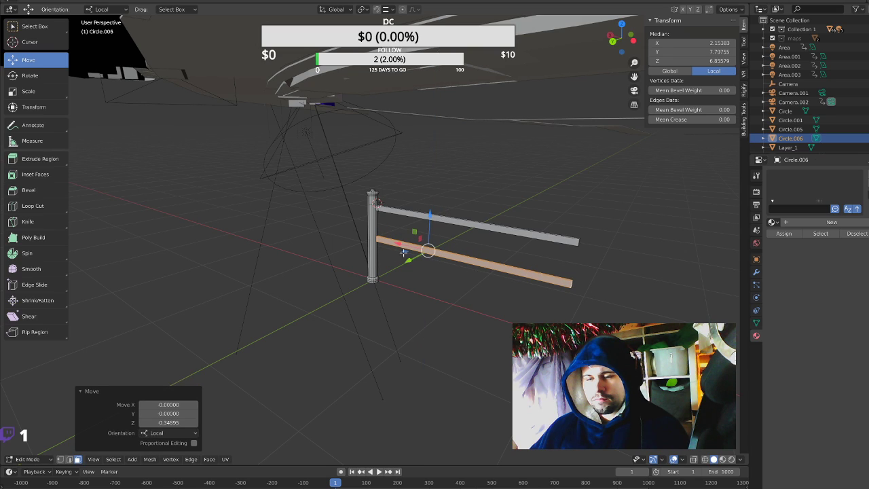
Duplicate the post and slide the copy along X to the rails' far end.
{"action": "key", "text": "l"}
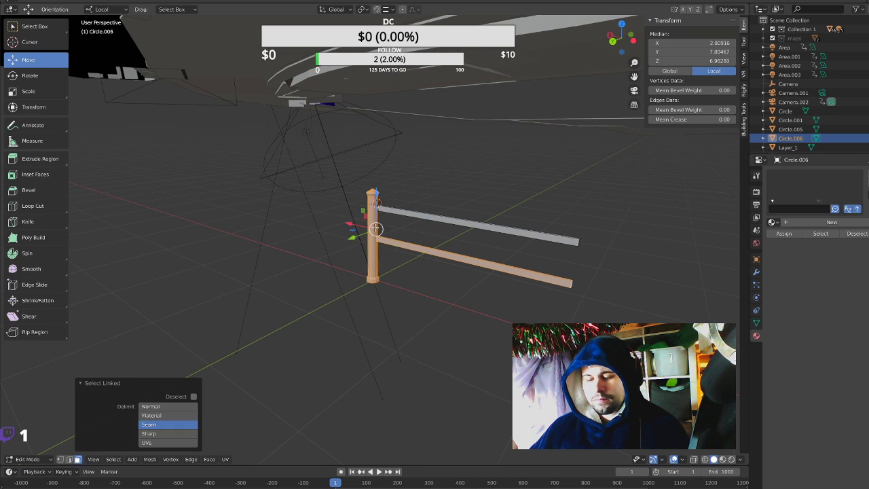
{"action": "key", "text": "shift+d"}
{"action": "right_click", "coordinate": [376, 229]}
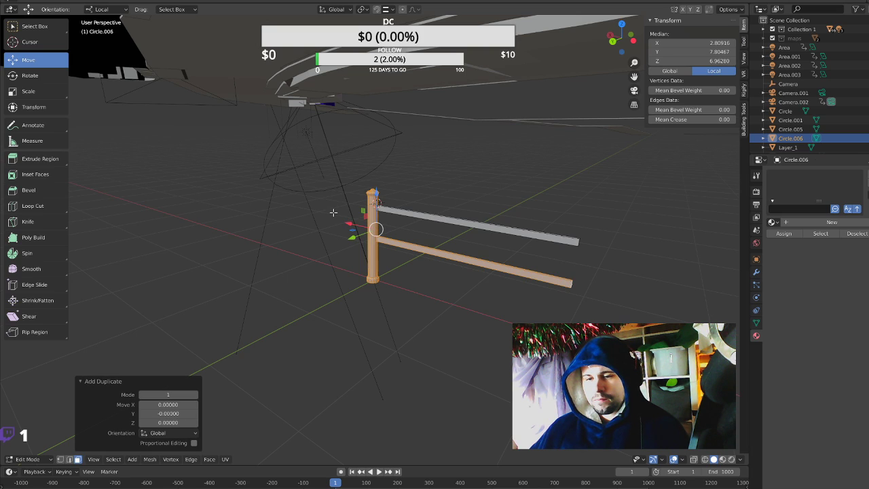
{"action": "key", "text": "ctrl+z"}
{"action": "key", "text": "ctrl+z"}
{"action": "left_click", "coordinate": [377, 256]}
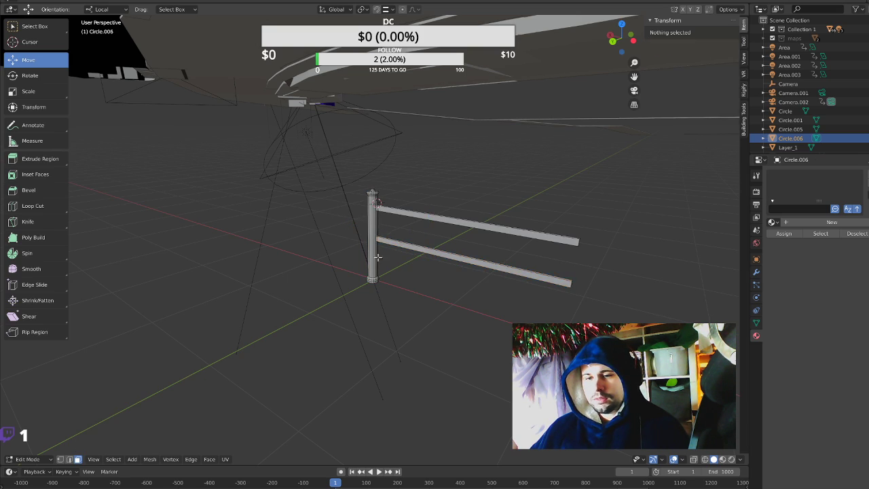
{"action": "left_click", "coordinate": [373, 229]}
{"action": "key", "text": "l"}
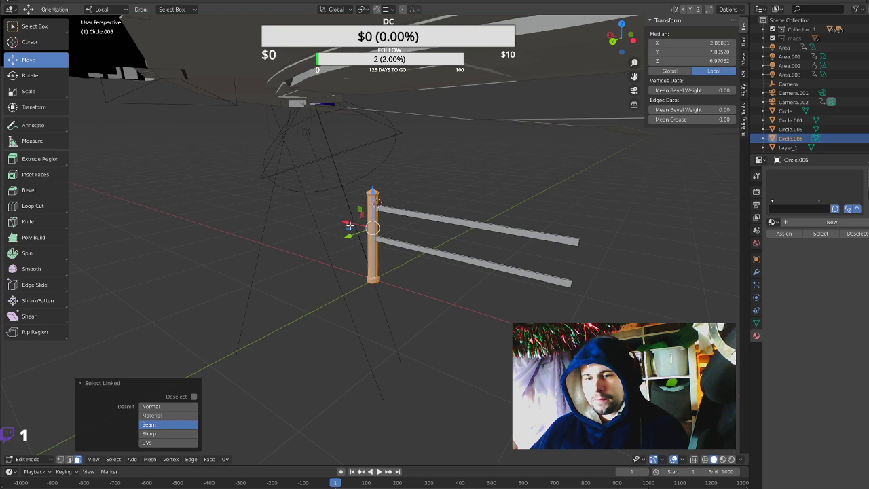
{"action": "key", "text": "shift+d"}
{"action": "key", "text": "x"}
{"action": "key", "text": "x"}
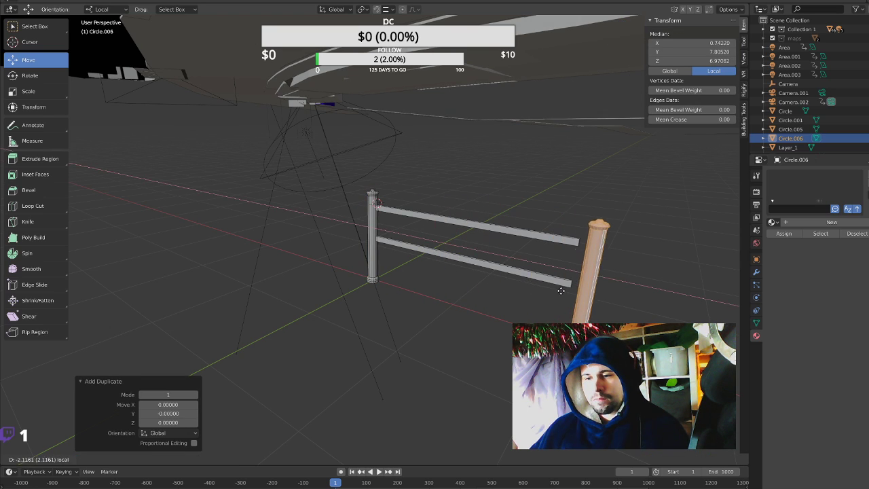
{"action": "left_click", "coordinate": [549, 285]}
{"action": "middle_click_drag", "start_coordinate": [549, 285], "coordinate": [581, 314]}
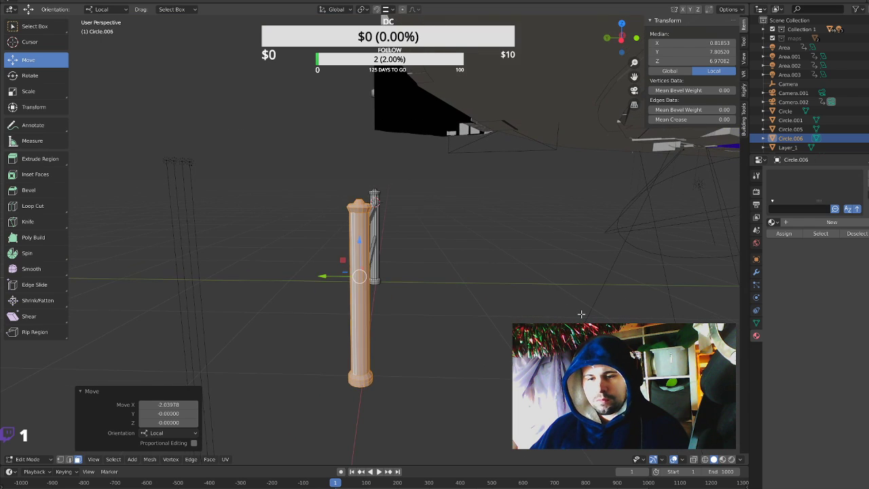
{"action": "mouse_move", "coordinate": [452, 319]}
{"action": "middle_mouse_down"}
{"action": "mouse_move", "coordinate": [527, 312]}
{"action": "mouse_move", "coordinate": [515, 313]}
{"action": "middle_mouse_up"}
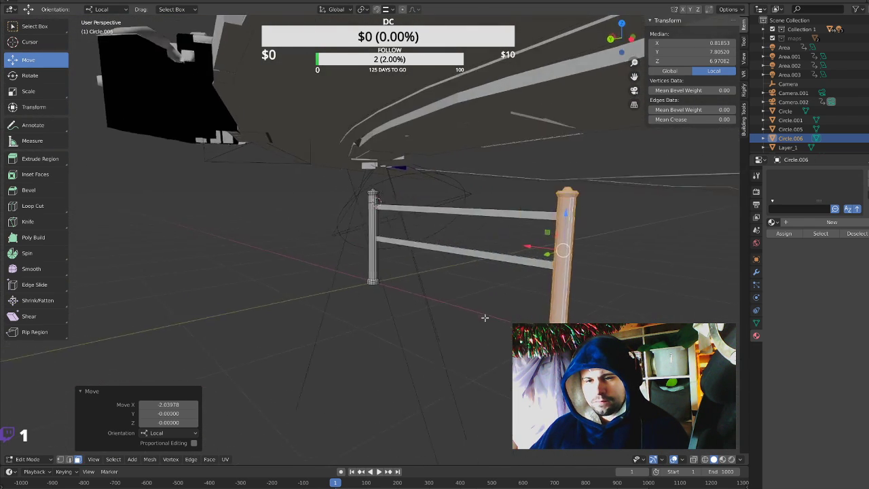
Select both the top and bottom rails and lower them slightly along Z.
{"action": "left_click", "coordinate": [475, 293]}
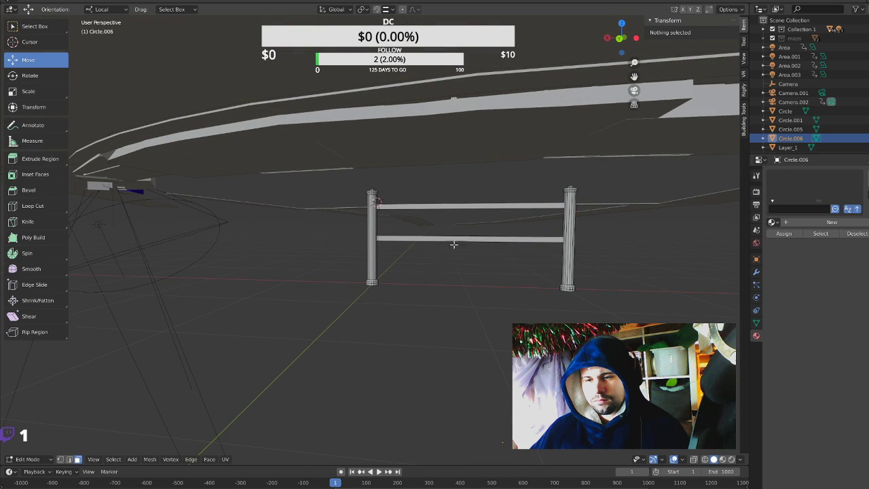
{"action": "left_click", "coordinate": [458, 208]}
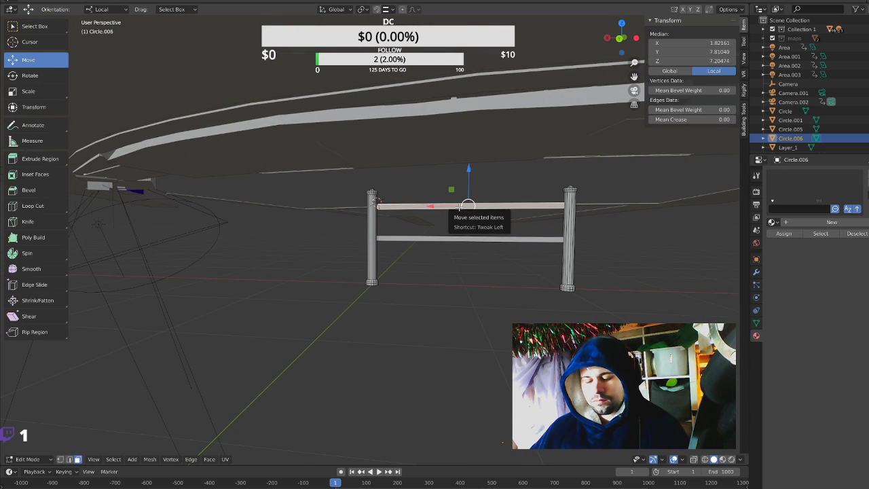
{"action": "key", "text": "l"}
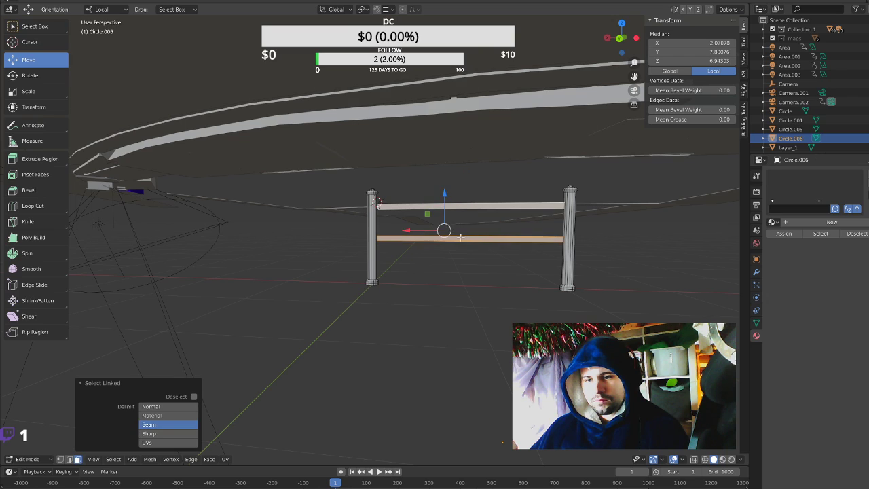
{"action": "left_click_drag", "start_coordinate": [443, 198], "coordinate": [444, 203]}
{"action": "key", "text": "ctrl+z"}
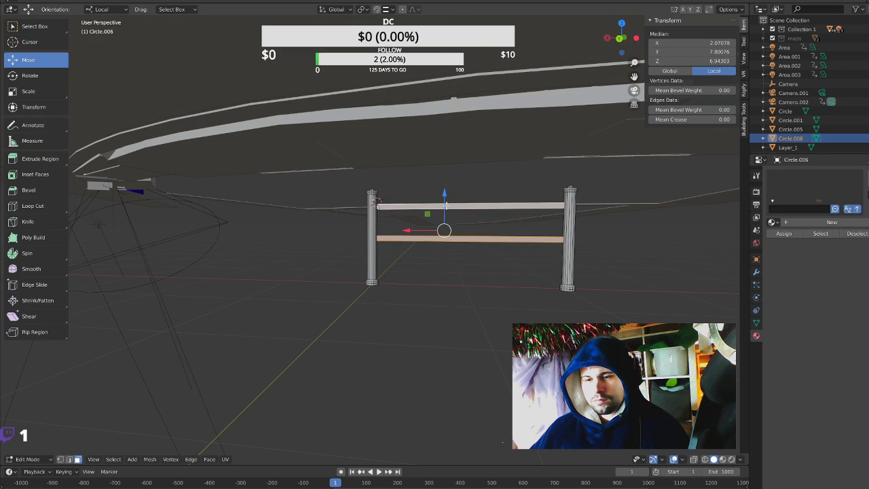
{"action": "key", "text": "l"}
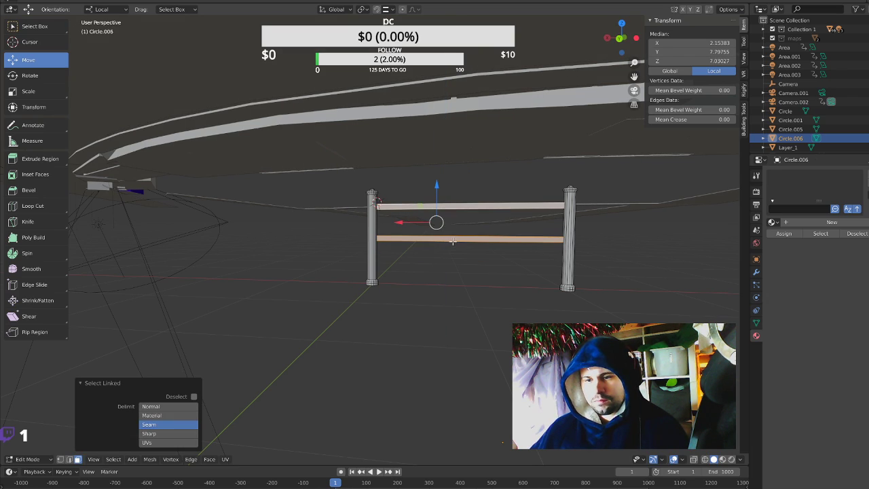
{"action": "left_click", "coordinate": [440, 196]}
{"action": "left_click", "coordinate": [443, 205]}
{"action": "key", "text": "l"}
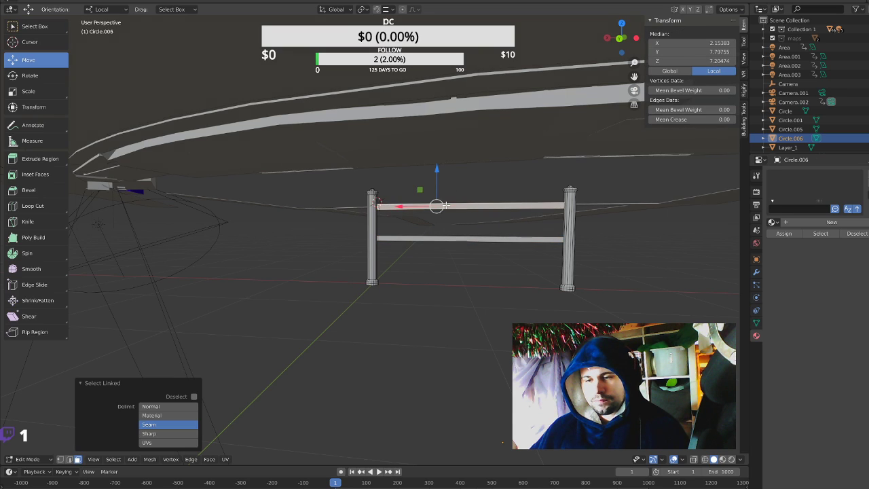
{"action": "key", "text": "l"}
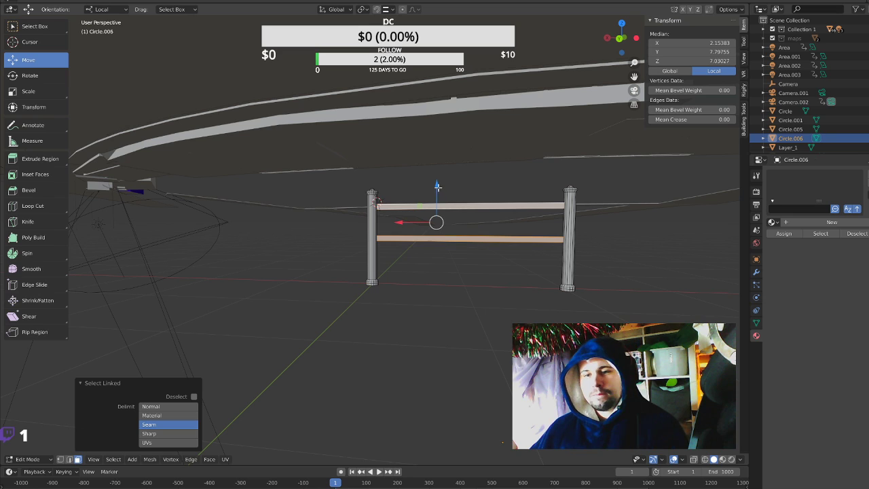
{"action": "key", "text": "g"}
{"action": "key", "text": "z"}
{"action": "left_click", "coordinate": [465, 233]}
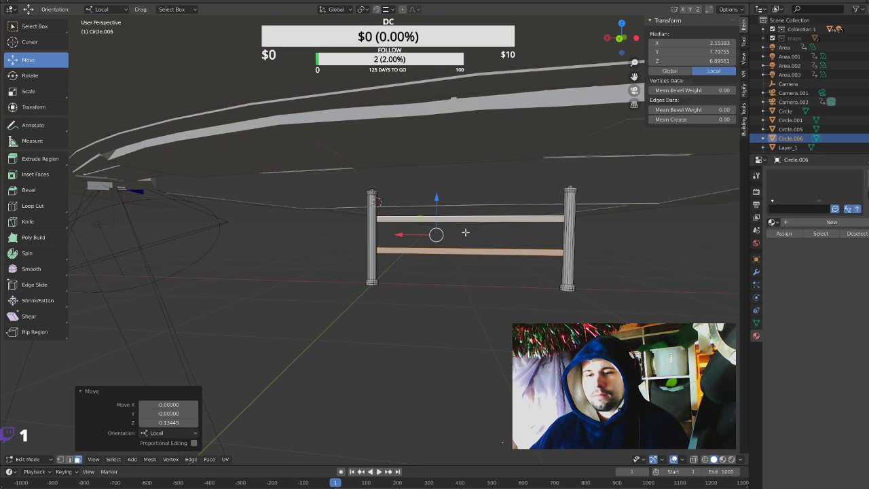
Check the fence from several angles, then place the 3D cursor on the ground beside it.
{"action": "middle_click_drag", "start_coordinate": [468, 234], "coordinate": [455, 251]}
{"action": "key", "text": "Tab"}
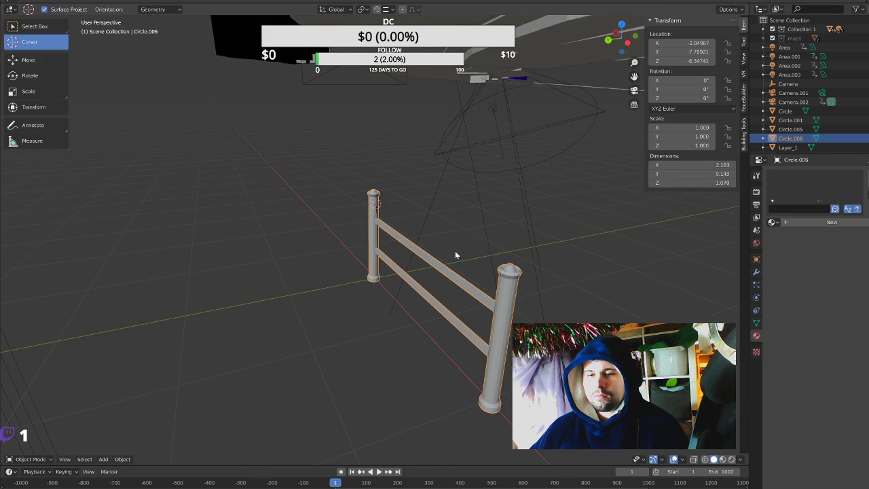
{"action": "mouse_move", "coordinate": [467, 316]}
{"action": "middle_mouse_down"}
{"action": "mouse_move", "coordinate": [431, 307]}
{"action": "mouse_move", "coordinate": [499, 309]}
{"action": "middle_mouse_up"}
{"action": "key", "text": "Tab"}
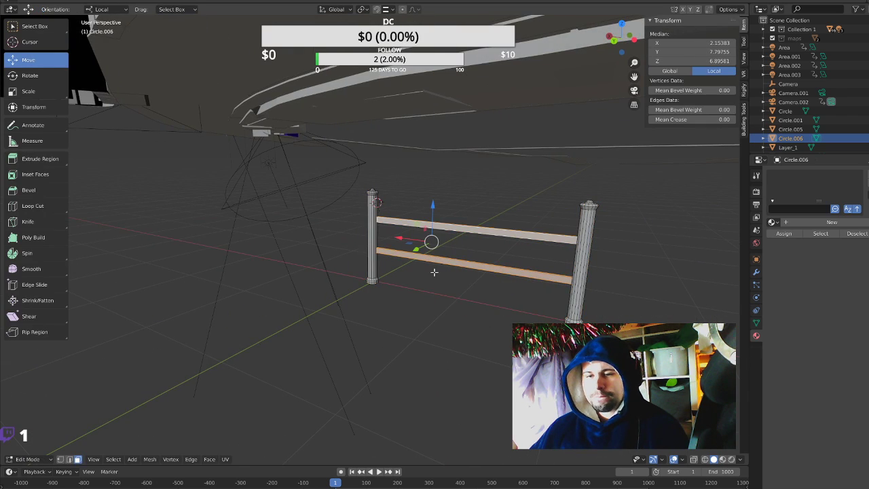
{"action": "key", "text": "Tab"}
{"action": "middle_click_drag", "start_coordinate": [452, 262], "coordinate": [431, 257]}
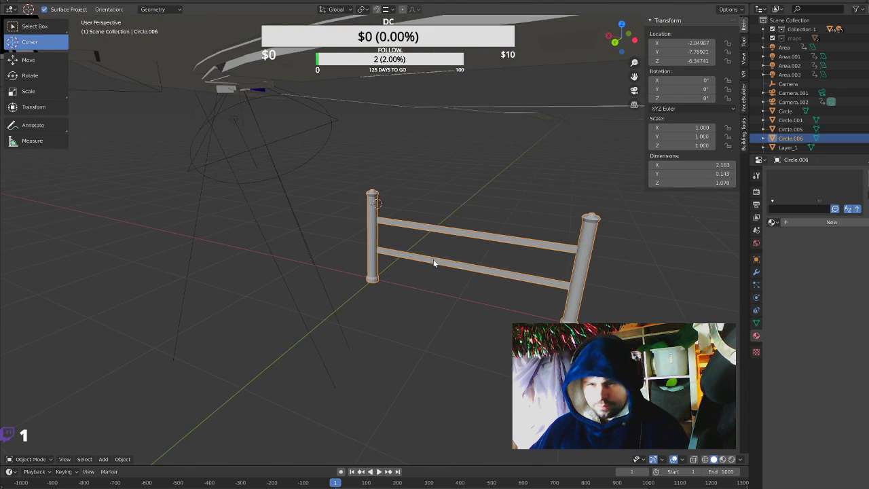
{"action": "key", "text": "Tab"}
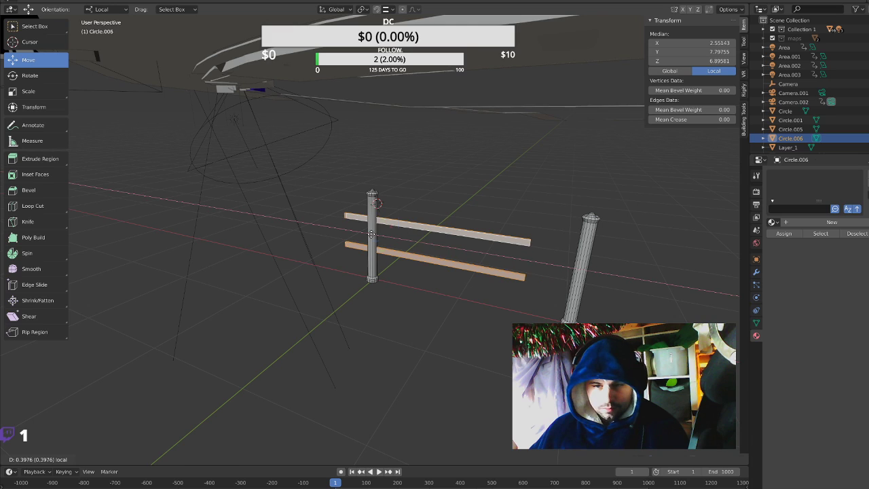
{"action": "key", "text": "a"}
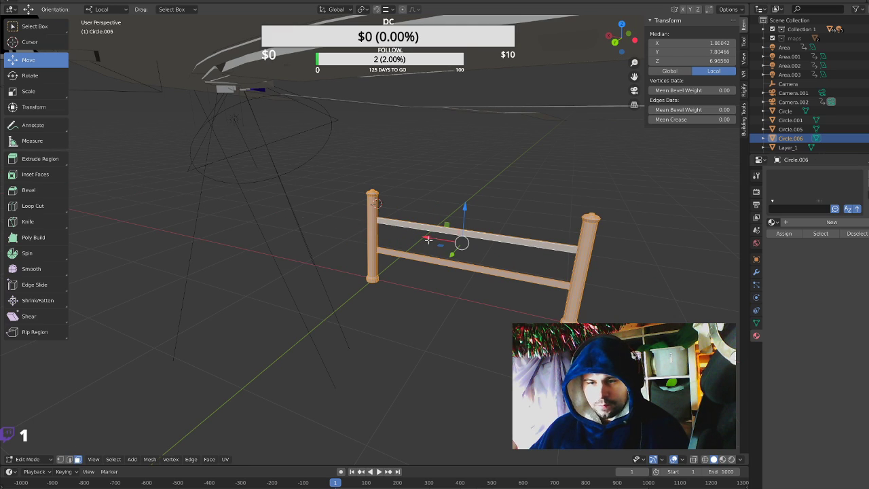
{"action": "left_click_drag", "start_coordinate": [428, 239], "coordinate": [350, 250]}
{"action": "key", "text": "Tab"}
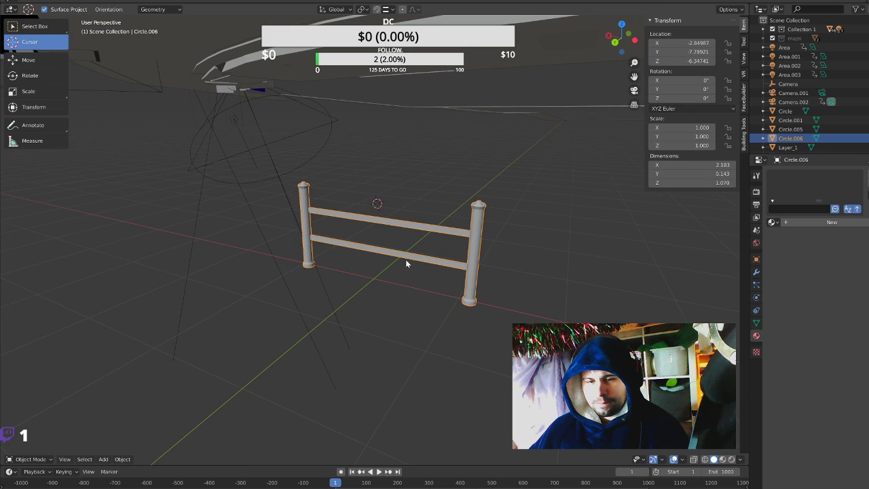
{"action": "key", "text": "ctrl+z"}
{"action": "key", "text": "ctrl+z"}
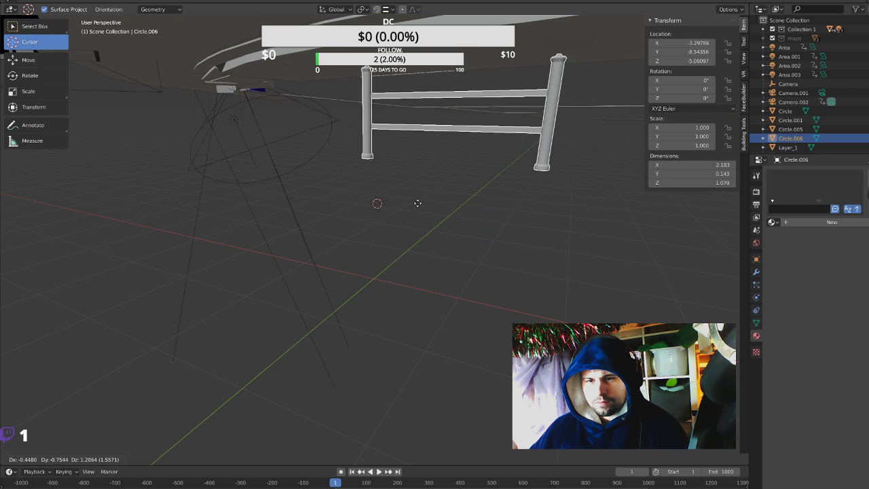
{"action": "key", "text": "ctrl+z"}
{"action": "key", "text": "ctrl+z"}
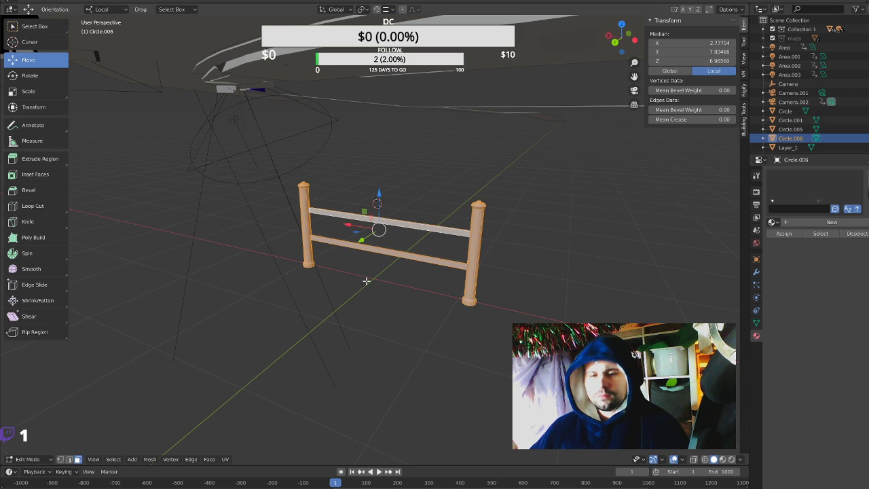
{"action": "left_click", "coordinate": [27, 41]}
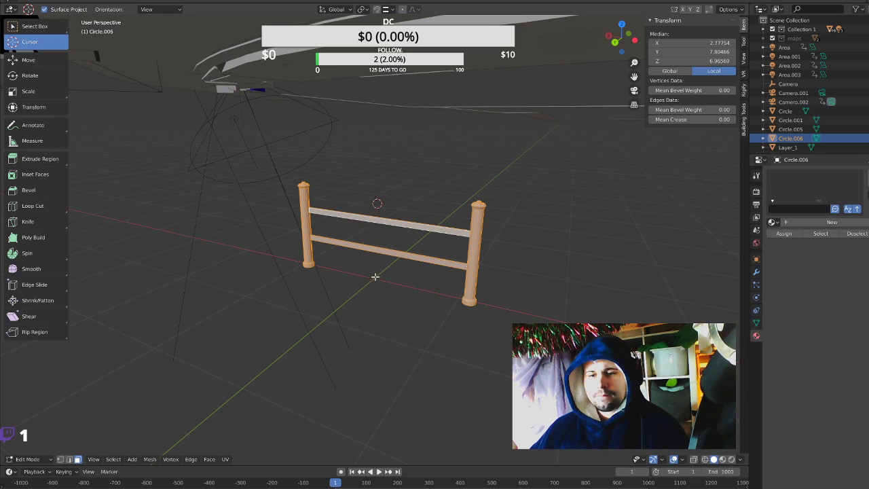
{"action": "left_click", "coordinate": [374, 274]}
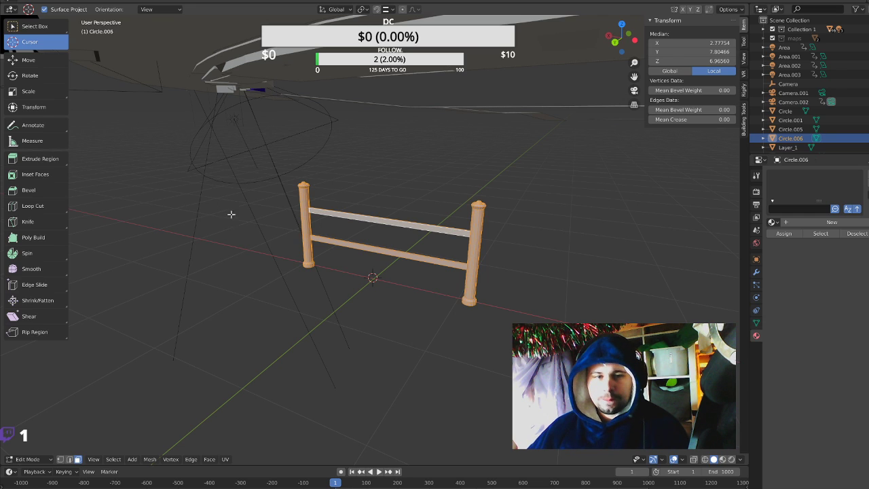
Orbit around the fence and open the Mesh > Snap options in the viewport header.
{"action": "middle_click_drag", "start_coordinate": [398, 274], "coordinate": [373, 258]}
{"action": "mouse_move", "coordinate": [380, 290]}
{"action": "middle_mouse_down"}
{"action": "mouse_move", "coordinate": [363, 278]}
{"action": "mouse_move", "coordinate": [366, 296]}
{"action": "mouse_move", "coordinate": [382, 289]}
{"action": "mouse_move", "coordinate": [410, 314]}
{"action": "mouse_move", "coordinate": [394, 286]}
{"action": "middle_mouse_up"}
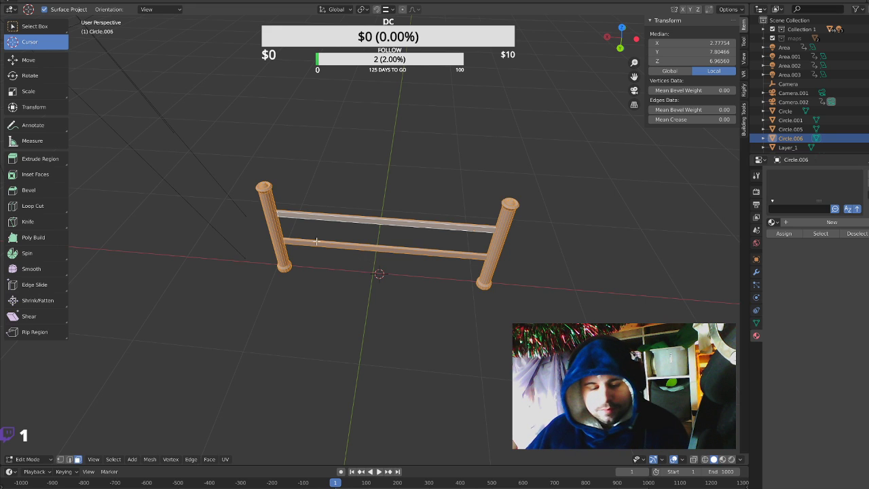
{"action": "middle_click_drag", "start_coordinate": [372, 246], "coordinate": [374, 260]}
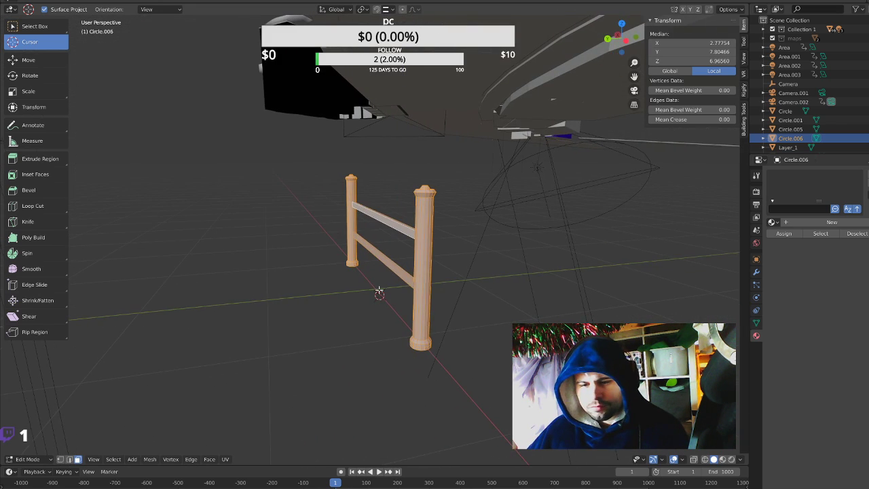
{"action": "mouse_move", "coordinate": [374, 289]}
{"action": "middle_mouse_down"}
{"action": "mouse_move", "coordinate": [430, 287]}
{"action": "mouse_move", "coordinate": [382, 290]}
{"action": "middle_mouse_up"}
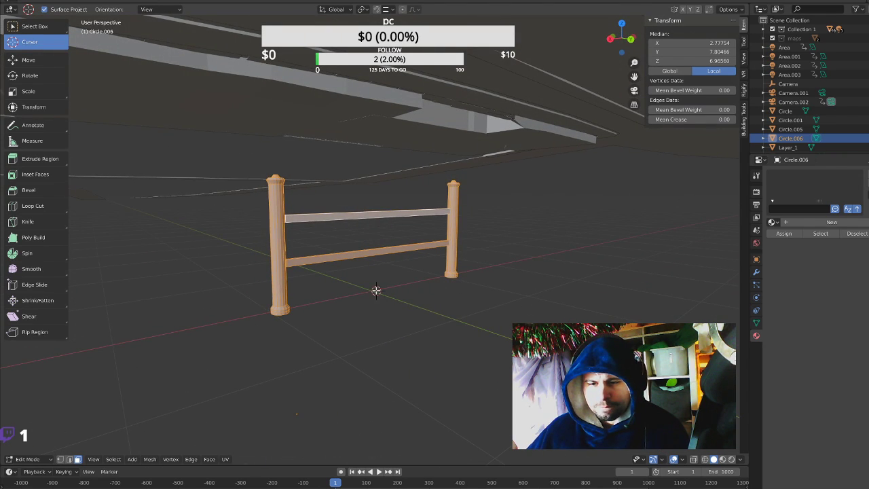
{"action": "left_click", "coordinate": [376, 291]}
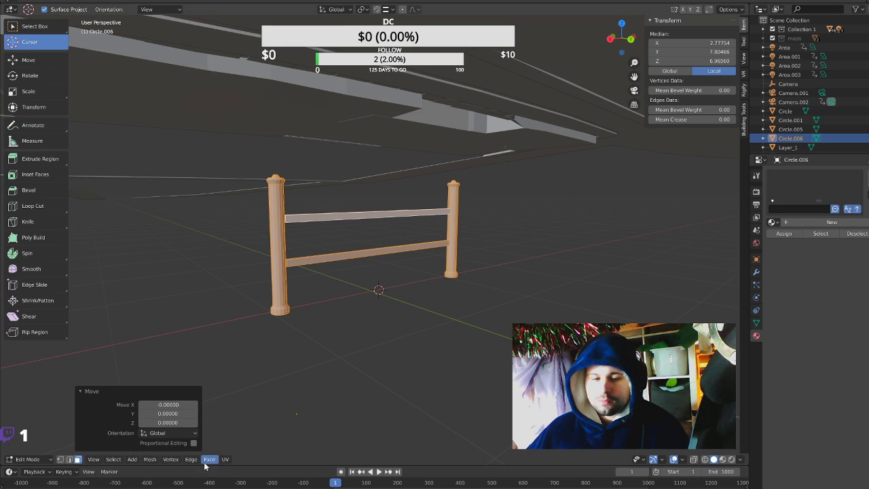
{"action": "left_click", "coordinate": [150, 459]}
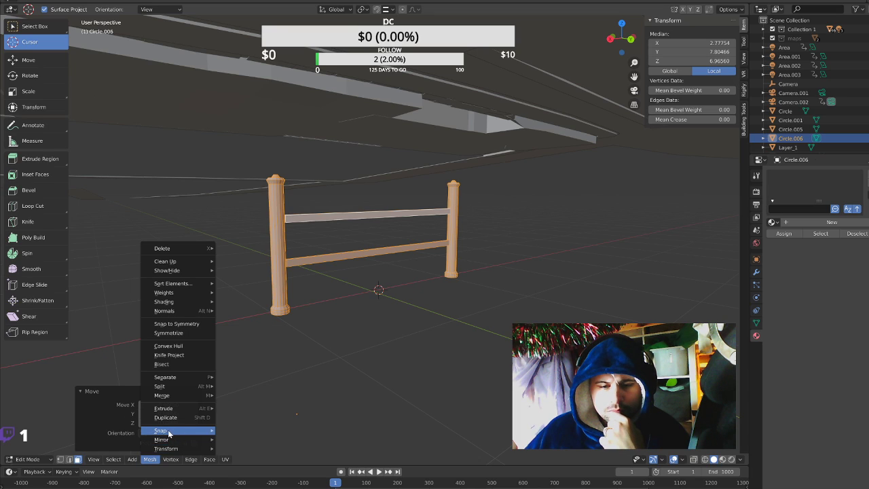
{"action": "mouse_move", "coordinate": [167, 430]}
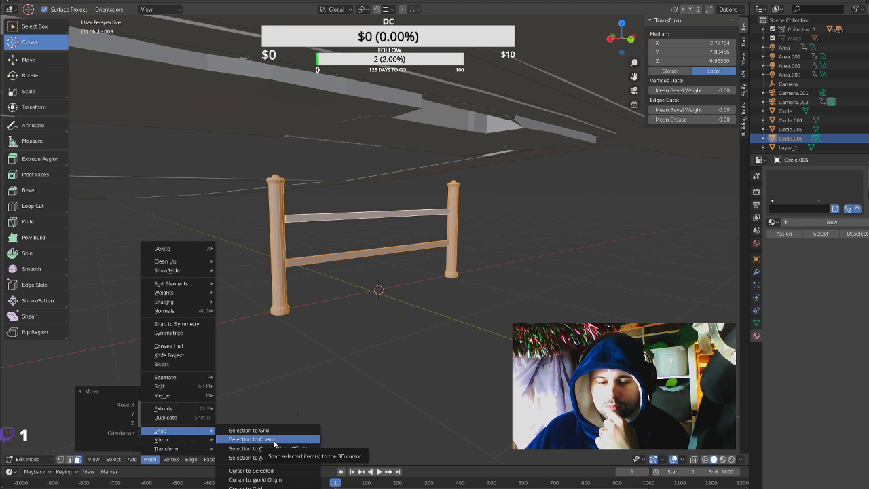
{"action": "left_click", "coordinate": [273, 442]}
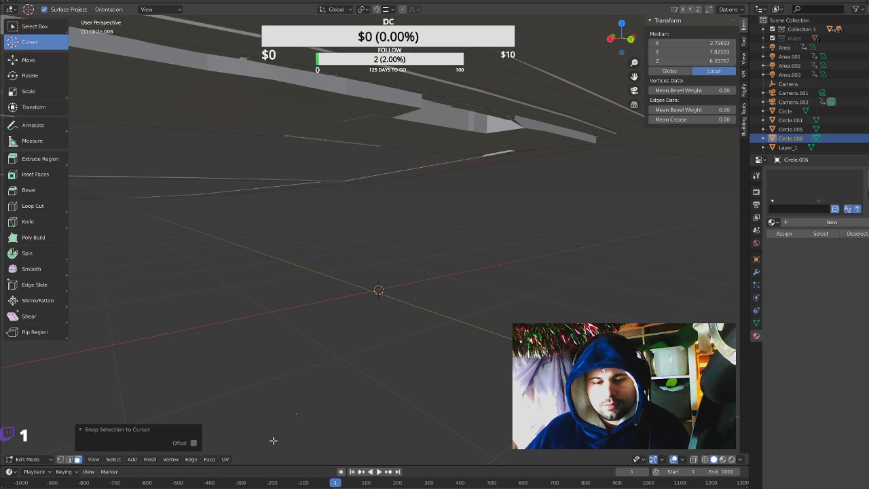
{"action": "key", "text": "ctrl+z"}
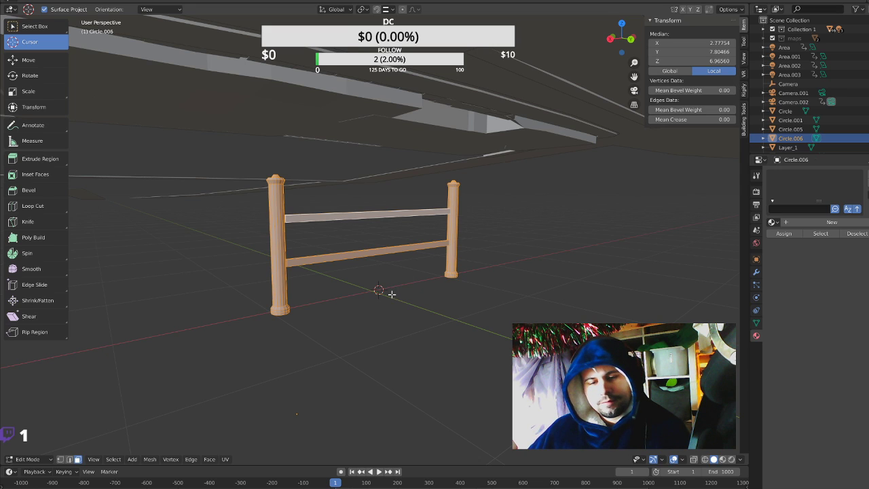
{"action": "scroll", "coordinate": [392, 294], "scroll_direction": "down", "scroll_amount": 3}
{"action": "scroll", "coordinate": [392, 294], "scroll_direction": "up", "scroll_amount": 1}
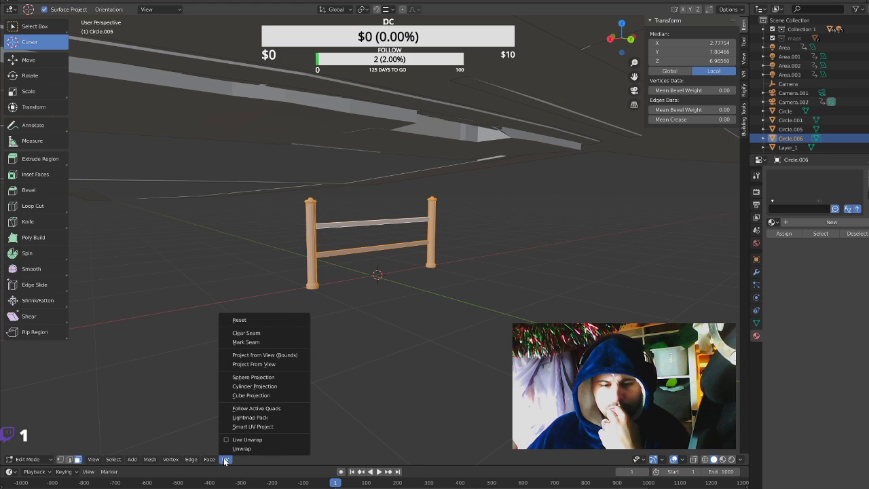
Set the fence object's origin to its geometry centre.
{"action": "left_click", "coordinate": [95, 459]}
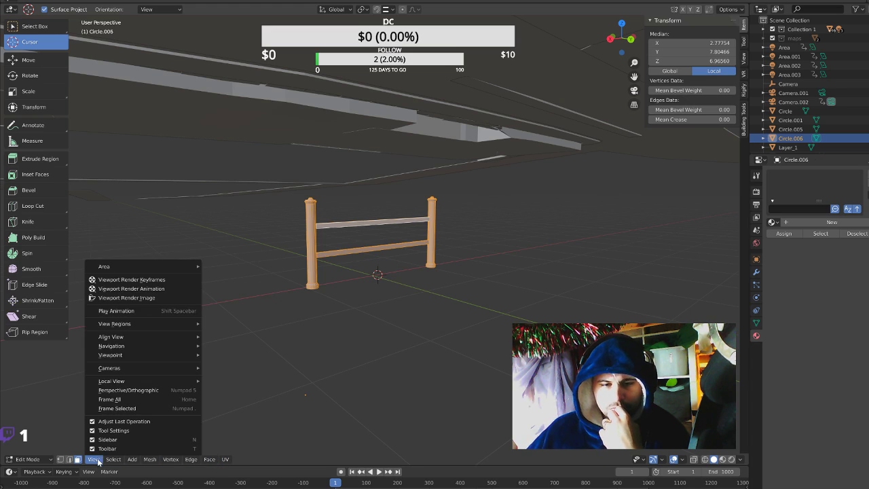
{"action": "key", "text": "Tab"}
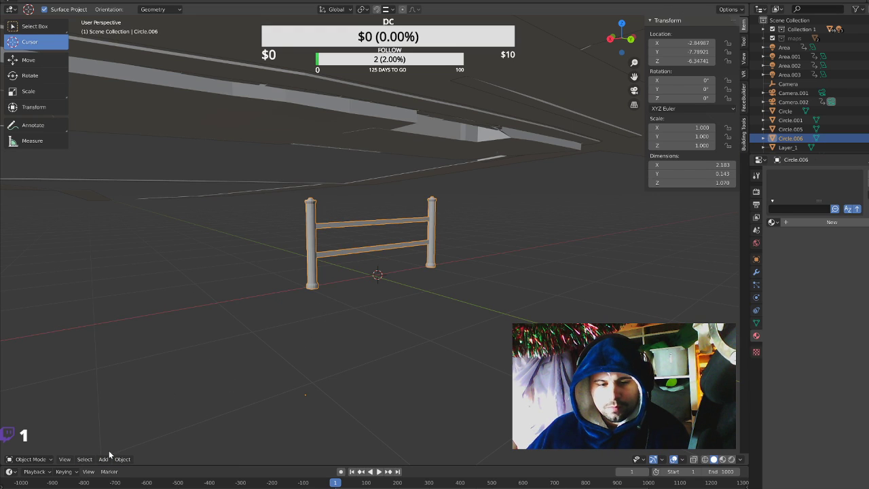
{"action": "left_click", "coordinate": [104, 459]}
{"action": "left_click", "coordinate": [120, 459]}
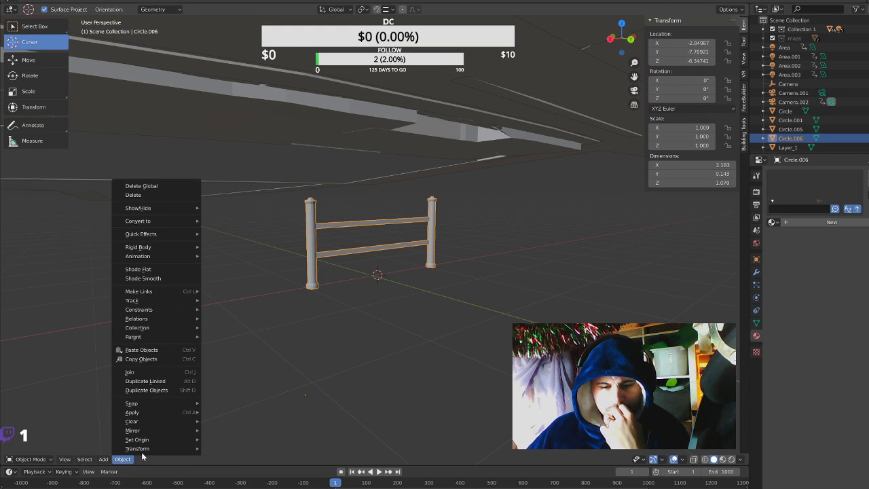
{"action": "mouse_move", "coordinate": [137, 439]}
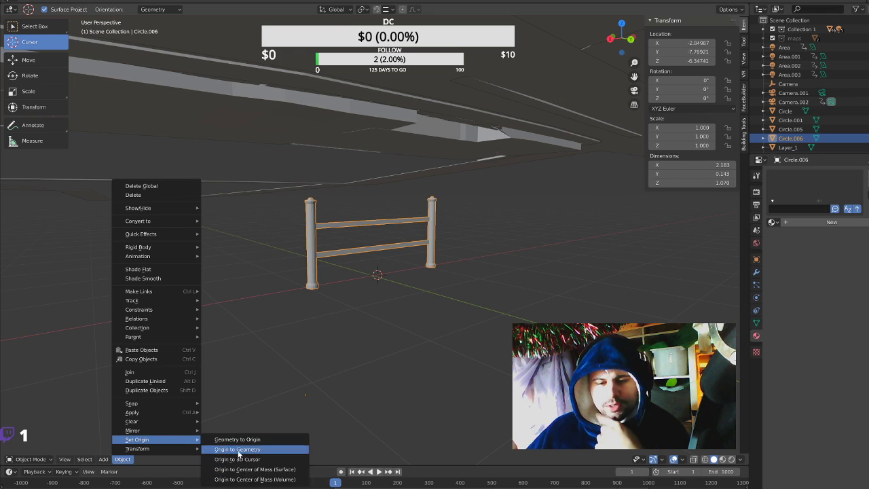
{"action": "left_click", "coordinate": [238, 439]}
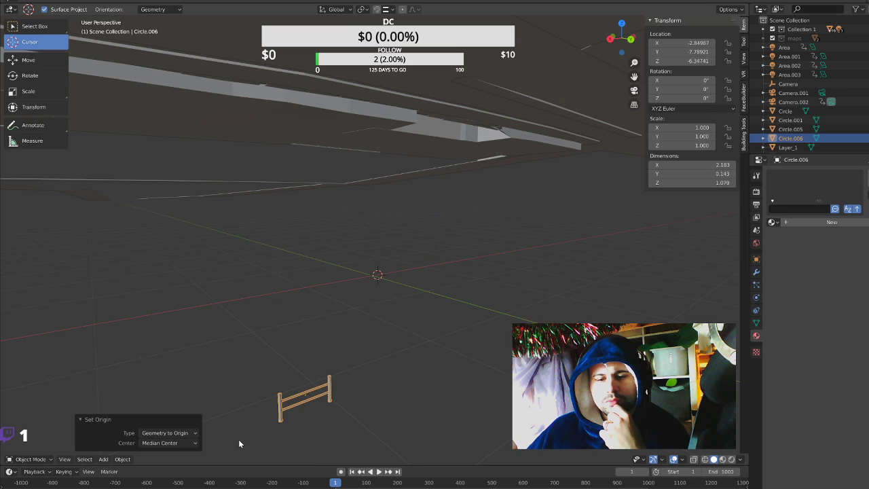
{"action": "key", "text": "ctrl+z"}
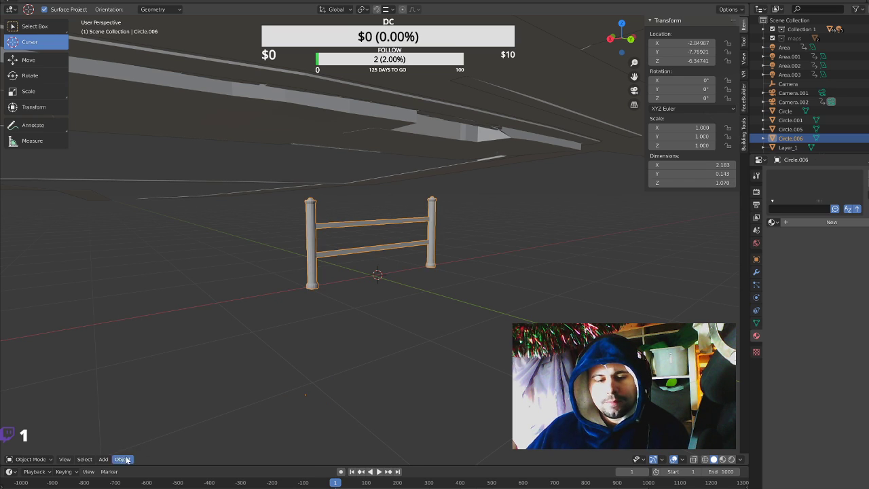
{"action": "left_click", "coordinate": [125, 460]}
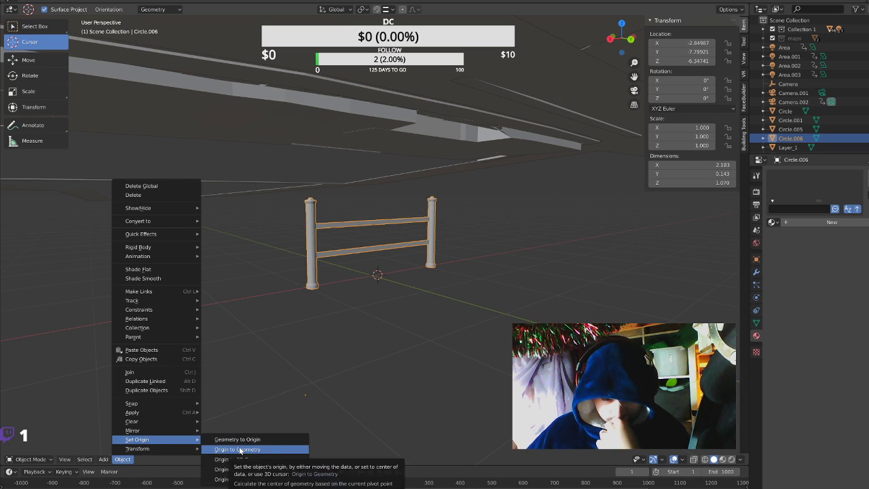
{"action": "left_click", "coordinate": [239, 449]}
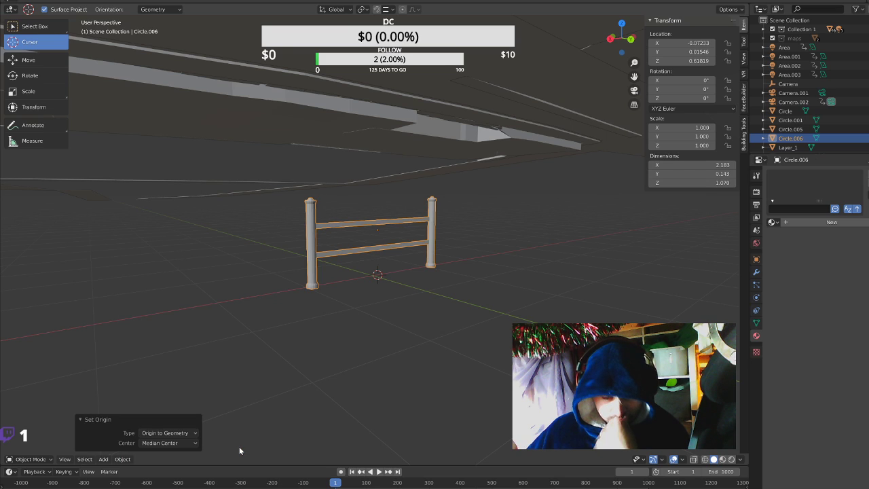
Raise the top rail higher up the posts in Edit Mode.
{"action": "key", "text": "Tab"}
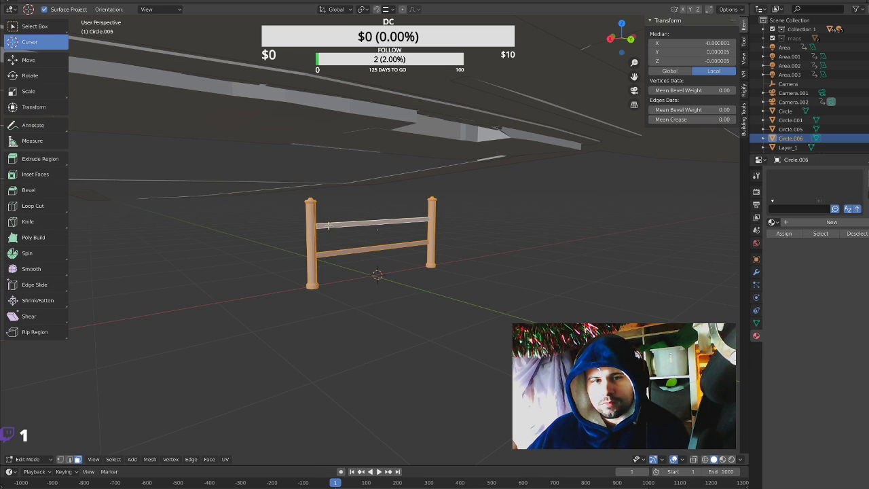
{"action": "key", "text": "w"}
{"action": "left_click_drag", "start_coordinate": [387, 202], "coordinate": [386, 152]}
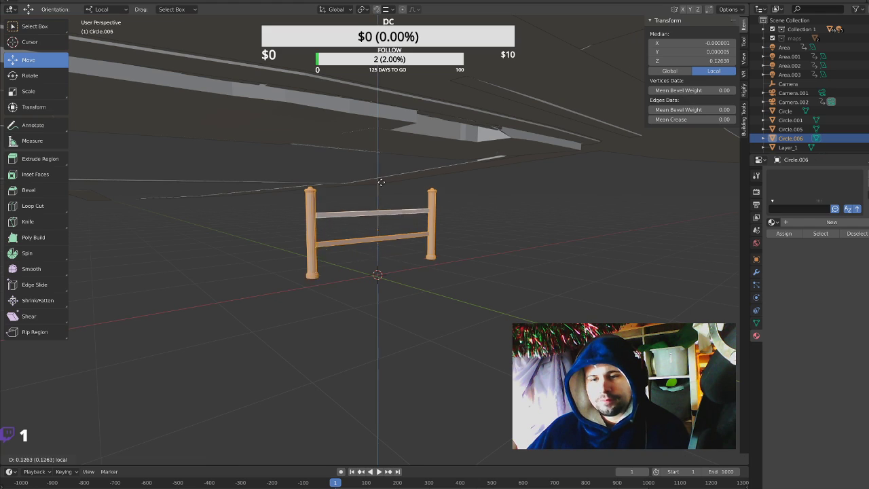
{"action": "key", "text": "Tab"}
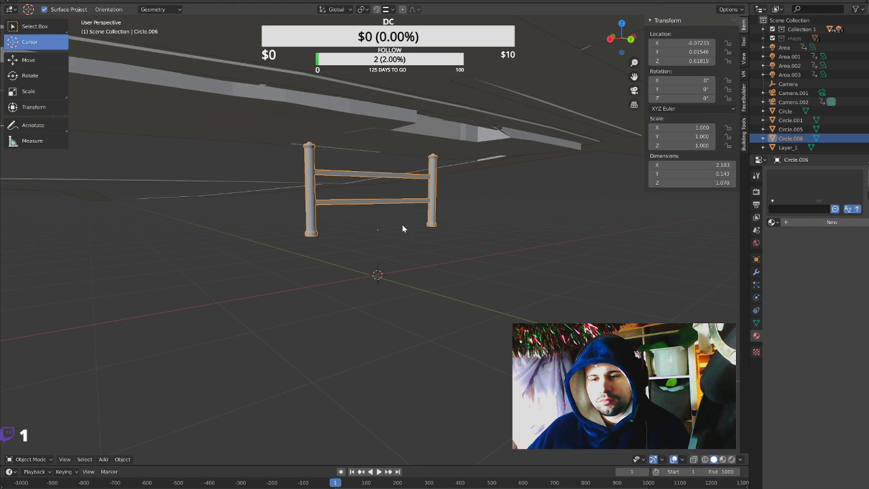
{"action": "key", "text": "Tab"}
{"action": "left_click", "coordinate": [393, 258]}
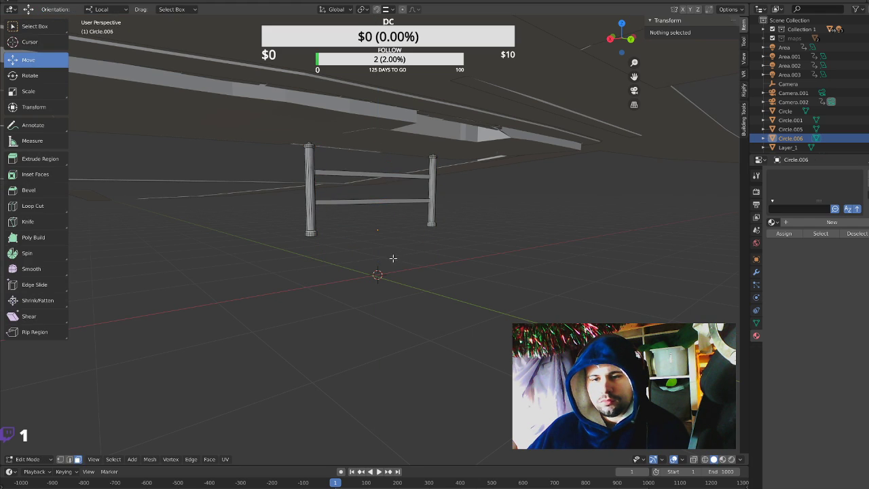
{"action": "key", "text": "Tab"}
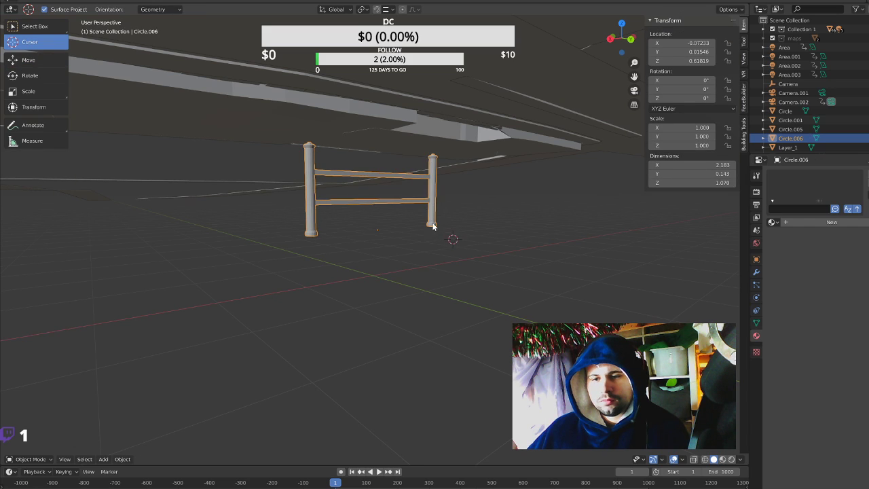
Drag the whole fence down toward the ground grid with the Move gizmo's Z arrow.
{"action": "left_click", "coordinate": [30, 26]}
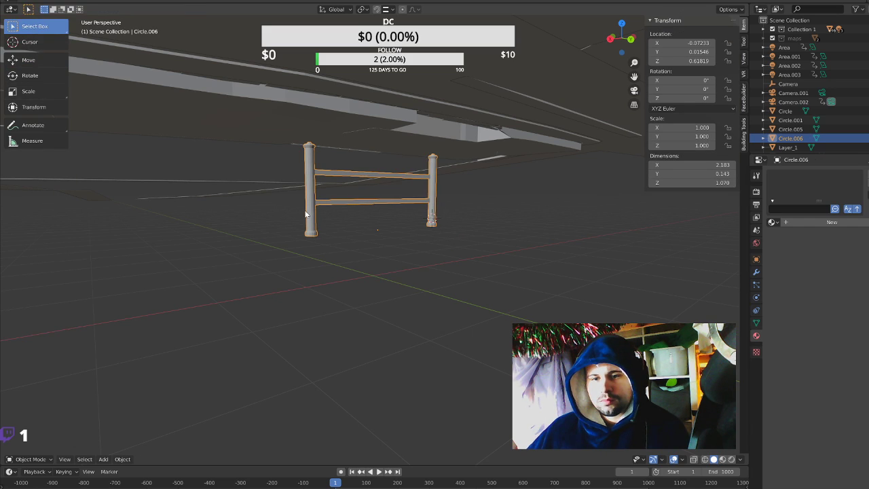
{"action": "left_click", "coordinate": [28, 60]}
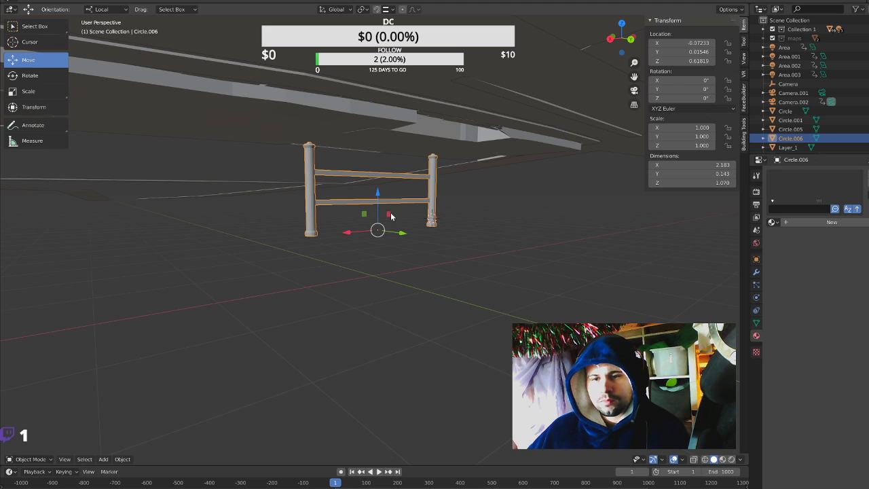
{"action": "left_click_drag", "start_coordinate": [391, 216], "coordinate": [388, 261]}
Lower the fence and slide it along its length toward the street.
{"action": "mouse_move", "coordinate": [352, 200]}
{"action": "middle_mouse_down"}
{"action": "mouse_move", "coordinate": [329, 178]}
{"action": "mouse_move", "coordinate": [337, 234]}
{"action": "mouse_move", "coordinate": [405, 275]}
{"action": "middle_mouse_up"}
{"action": "scroll", "coordinate": [350, 273], "scroll_direction": "up", "scroll_amount": 3}
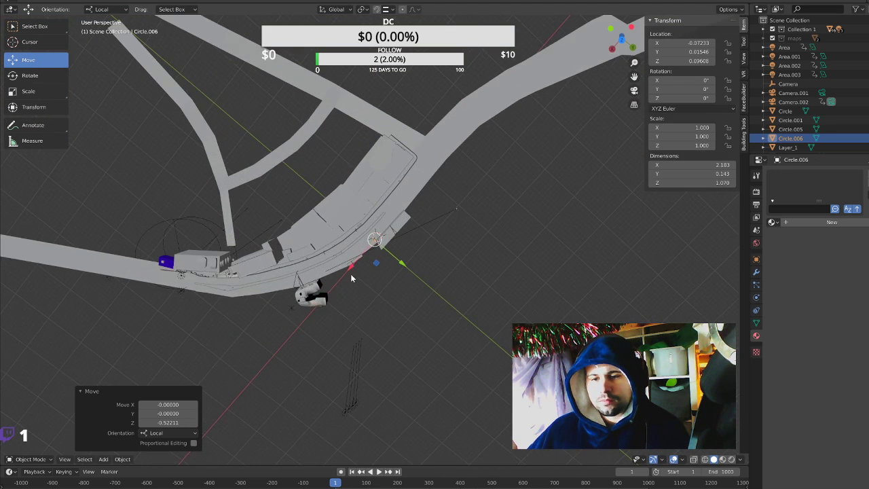
{"action": "middle_click_drag", "start_coordinate": [351, 275], "coordinate": [362, 259]}
{"action": "left_click_drag", "start_coordinate": [356, 256], "coordinate": [208, 302]}
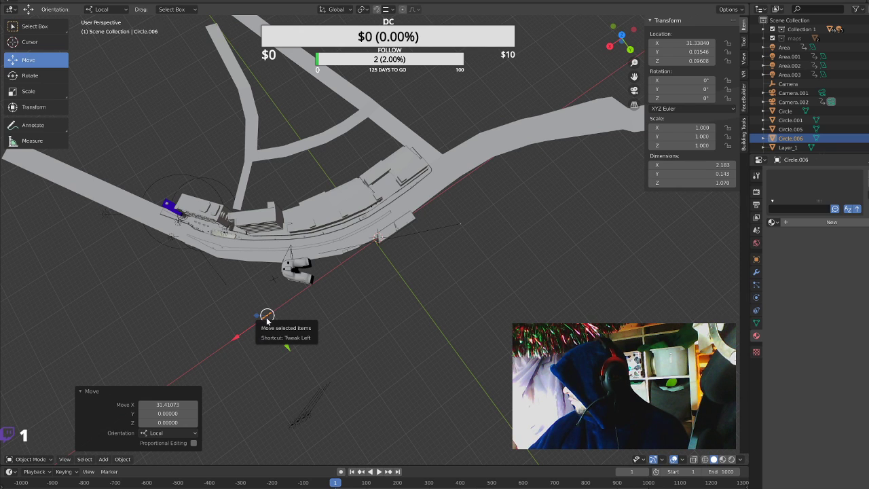
{"action": "middle_click_drag", "start_coordinate": [297, 323], "coordinate": [321, 318]}
{"action": "key", "text": "KP_Decimal"}
{"action": "scroll", "coordinate": [320, 318], "scroll_direction": "down", "scroll_amount": 3}
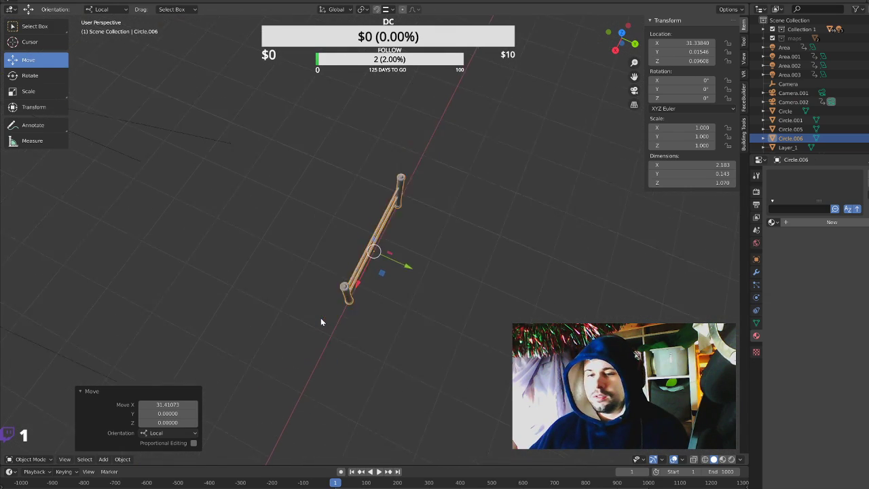
{"action": "scroll", "coordinate": [321, 318], "scroll_direction": "down", "scroll_amount": 5}
{"action": "middle_click_drag", "start_coordinate": [316, 311], "coordinate": [401, 248]}
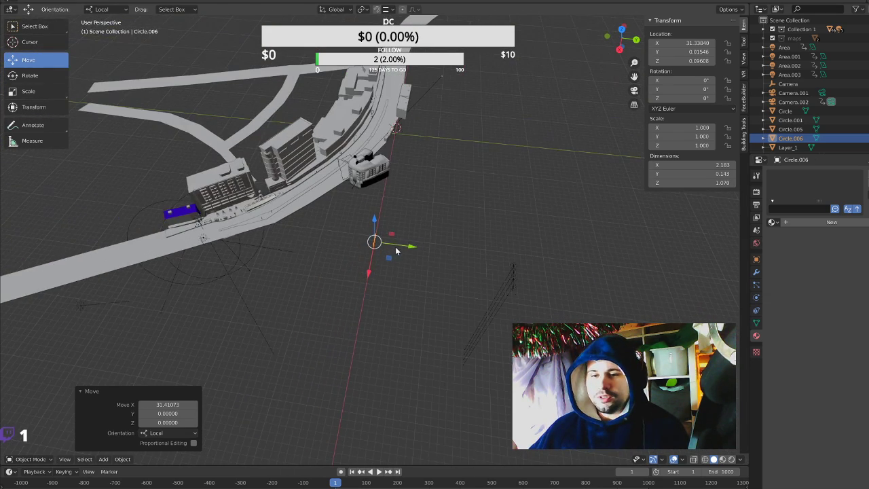
Move the fence along Y near the street median and raise it to street level.
{"action": "key", "text": "g"}
{"action": "key", "text": "y"}
{"action": "key", "text": "y"}
{"action": "left_click", "coordinate": [238, 218]}
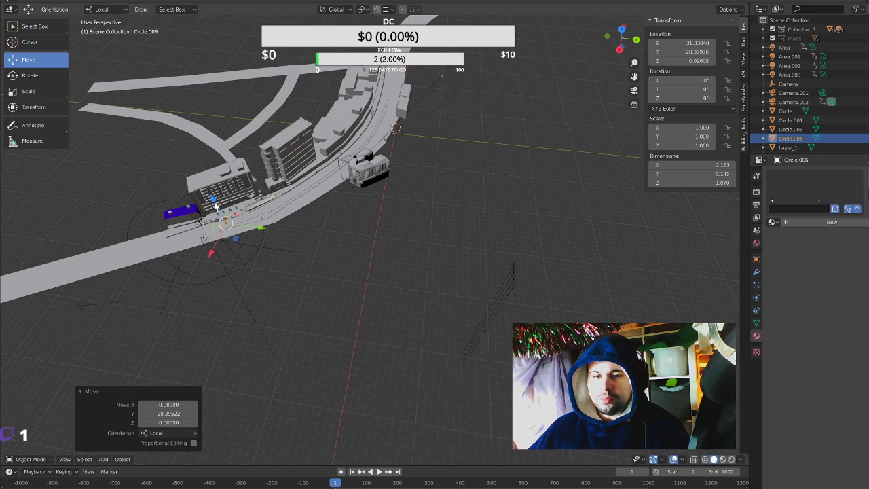
{"action": "left_click_drag", "start_coordinate": [213, 199], "coordinate": [213, 162]}
{"action": "key", "text": "KP_Decimal"}
{"action": "scroll", "coordinate": [205, 179], "scroll_direction": "down", "scroll_amount": 2}
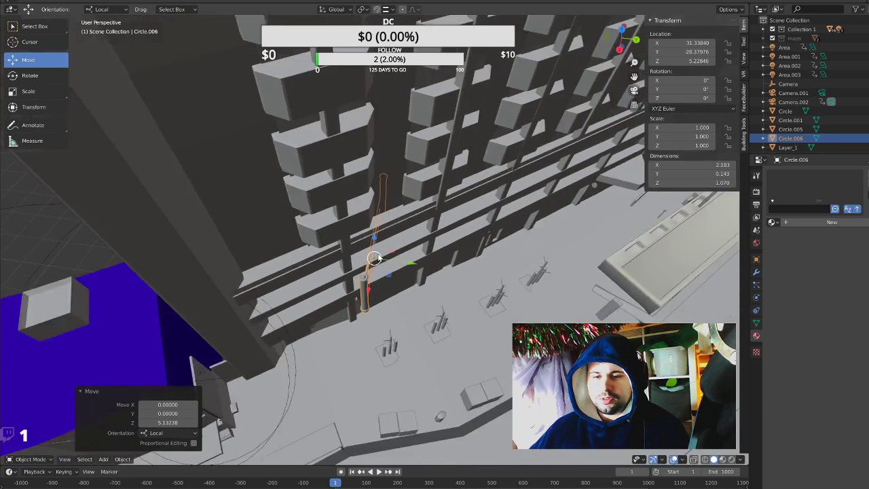
{"action": "scroll", "coordinate": [377, 258], "scroll_direction": "down", "scroll_amount": 4}
Slide the fence along X and Y onto the median sidewalk beside the building.
{"action": "mouse_move", "coordinate": [369, 275]}
{"action": "left_mouse_down"}
{"action": "mouse_move", "coordinate": [346, 358]}
{"action": "mouse_move", "coordinate": [366, 377]}
{"action": "left_mouse_up"}
{"action": "left_click_drag", "start_coordinate": [399, 352], "coordinate": [263, 437]}
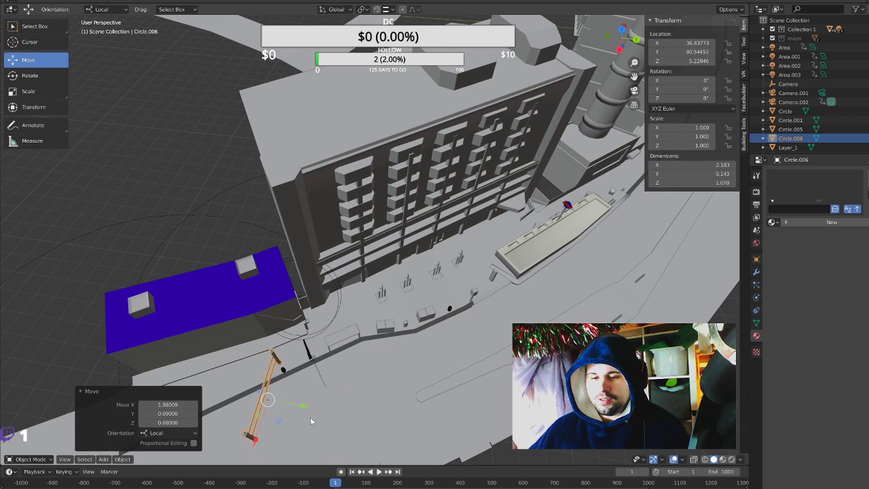
{"action": "left_click_drag", "start_coordinate": [263, 437], "coordinate": [434, 380]}
{"action": "middle_click_drag", "start_coordinate": [435, 380], "coordinate": [464, 368]}
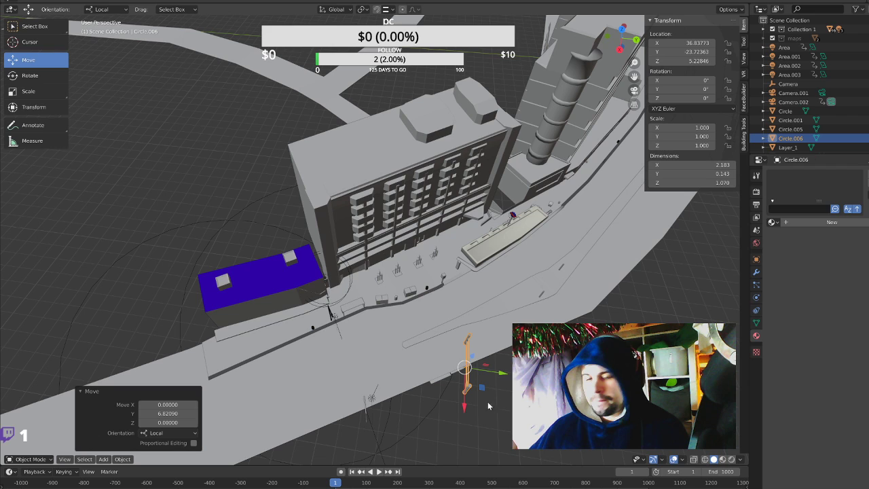
{"action": "left_click_drag", "start_coordinate": [463, 412], "coordinate": [464, 370]}
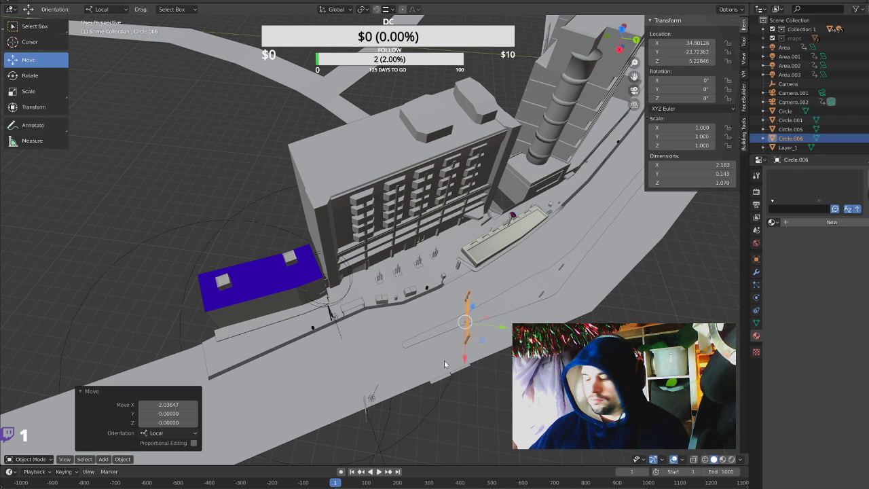
{"action": "key", "text": "KP_Decimal"}
{"action": "scroll", "coordinate": [444, 364], "scroll_direction": "down", "scroll_amount": 3}
{"action": "scroll", "coordinate": [433, 280], "scroll_direction": "down", "scroll_amount": 3}
Shrink the fence to 0.198 scale and lower it onto the sidewalk.
{"action": "key", "text": "s"}
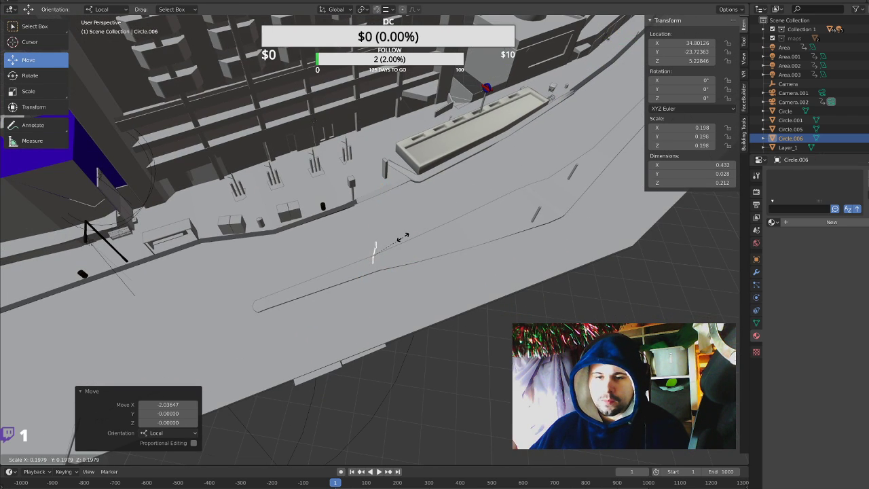
{"action": "left_click", "coordinate": [402, 240]}
{"action": "scroll", "coordinate": [402, 240], "scroll_direction": "up", "scroll_amount": 3}
{"action": "mouse_move", "coordinate": [400, 254]}
{"action": "middle_mouse_down"}
{"action": "mouse_move", "coordinate": [372, 229]}
{"action": "mouse_move", "coordinate": [450, 232]}
{"action": "mouse_move", "coordinate": [411, 240]}
{"action": "middle_mouse_up"}
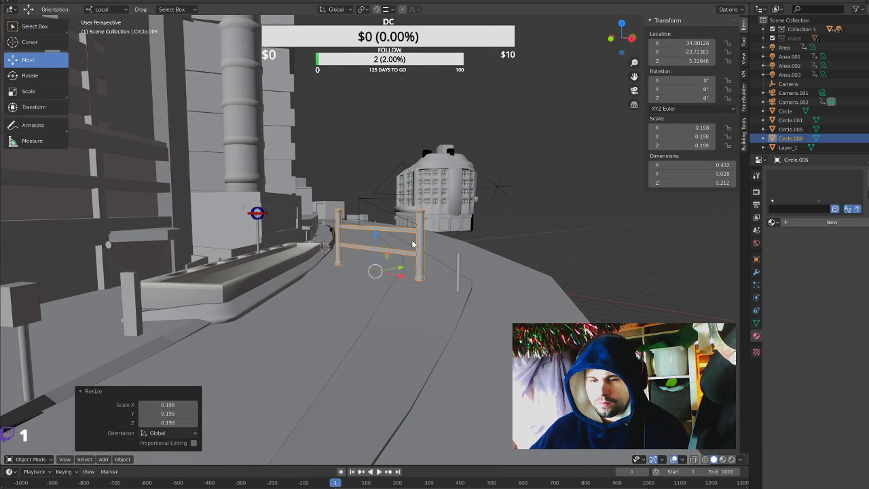
{"action": "left_click_drag", "start_coordinate": [377, 245], "coordinate": [376, 370]}
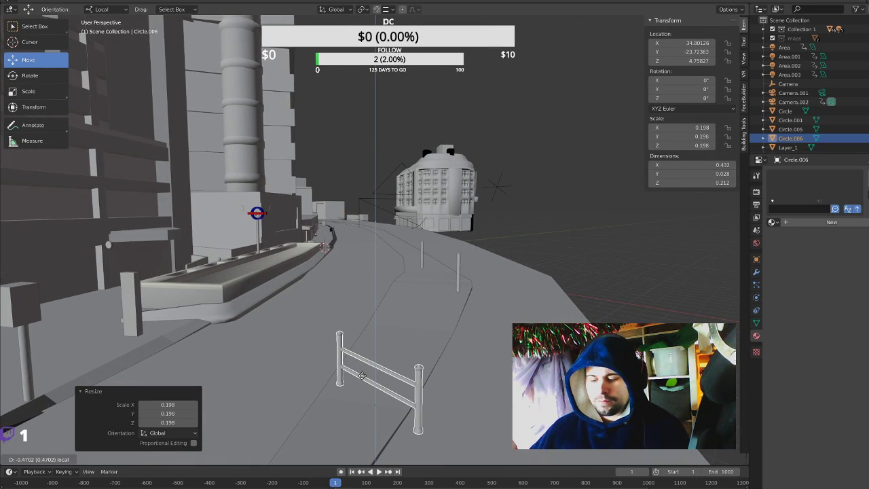
{"action": "scroll", "coordinate": [376, 370], "scroll_direction": "up", "scroll_amount": 3}
{"action": "left_click_drag", "start_coordinate": [377, 292], "coordinate": [377, 435]}
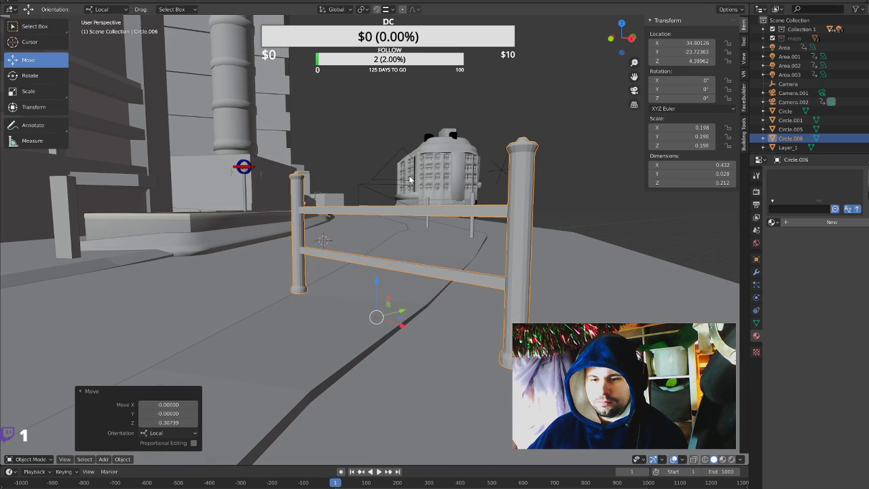
{"action": "left_click_drag", "start_coordinate": [379, 296], "coordinate": [378, 448]}
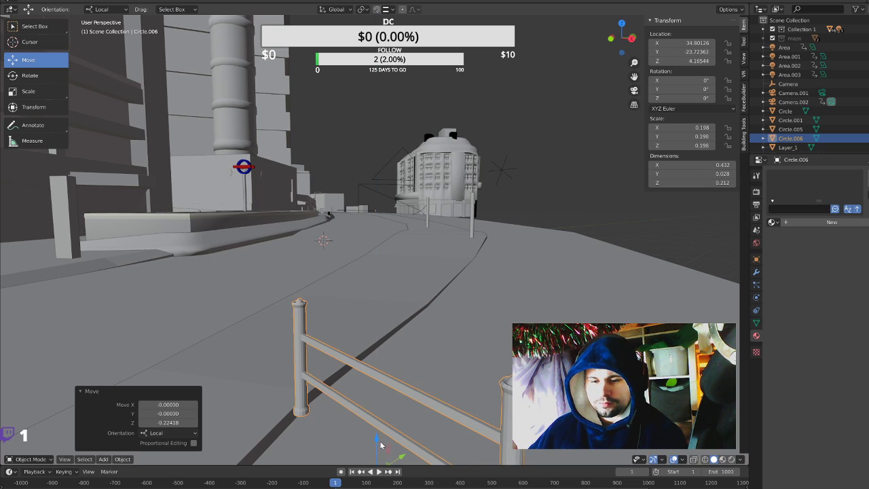
{"action": "middle_click_drag", "start_coordinate": [469, 315], "coordinate": [466, 250], "text": "shift"}
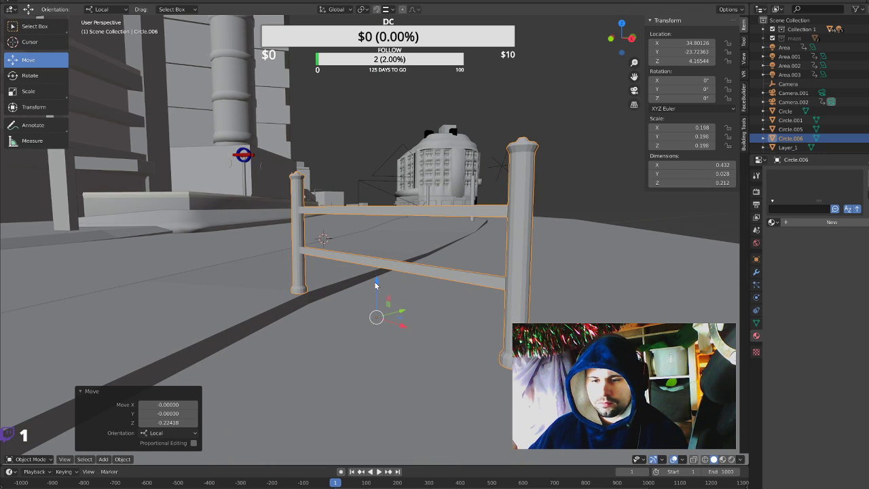
{"action": "mouse_move", "coordinate": [374, 281]}
{"action": "left_mouse_down"}
{"action": "mouse_move", "coordinate": [390, 334]}
{"action": "mouse_move", "coordinate": [246, 250]}
{"action": "left_mouse_up"}
{"action": "mouse_move", "coordinate": [246, 250]}
{"action": "middle_mouse_down"}
{"action": "mouse_move", "coordinate": [331, 219]}
{"action": "mouse_move", "coordinate": [306, 219]}
{"action": "middle_mouse_up"}
Shorten the fence's height with Z scaling and rotate it around its vertical axis.
{"action": "key", "text": "s"}
{"action": "key", "text": "z"}
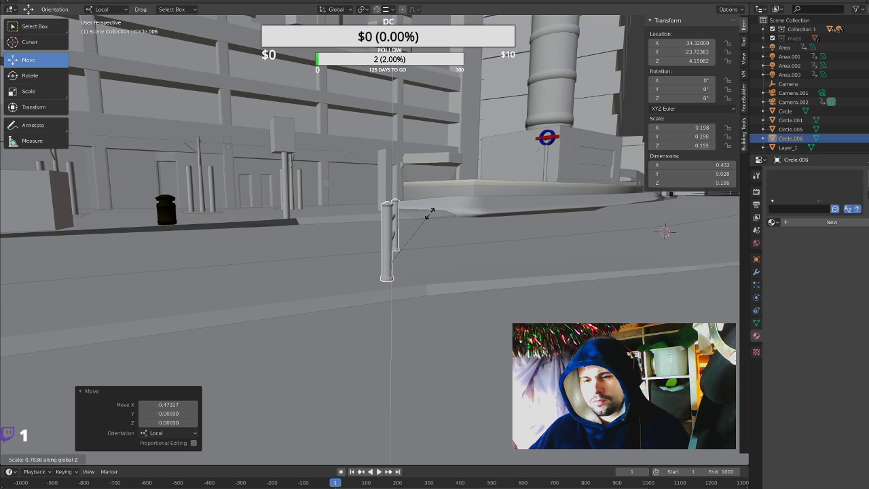
{"action": "left_click", "coordinate": [429, 216]}
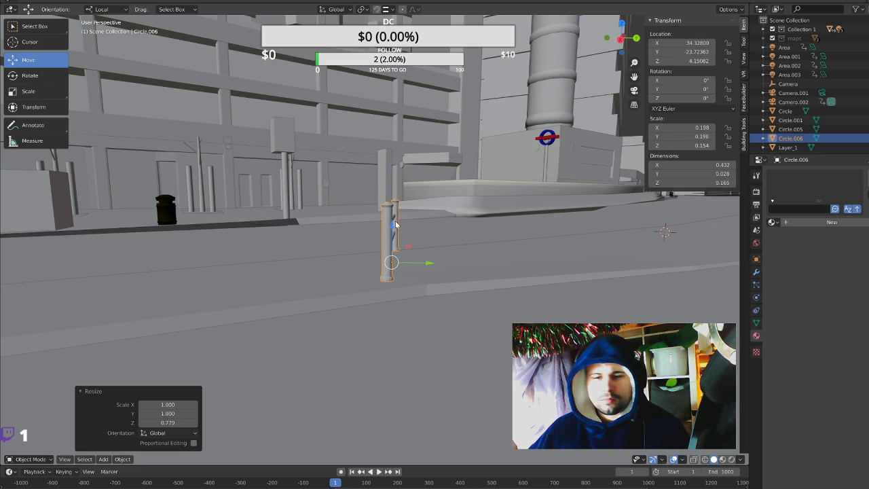
{"action": "left_click", "coordinate": [30, 76]}
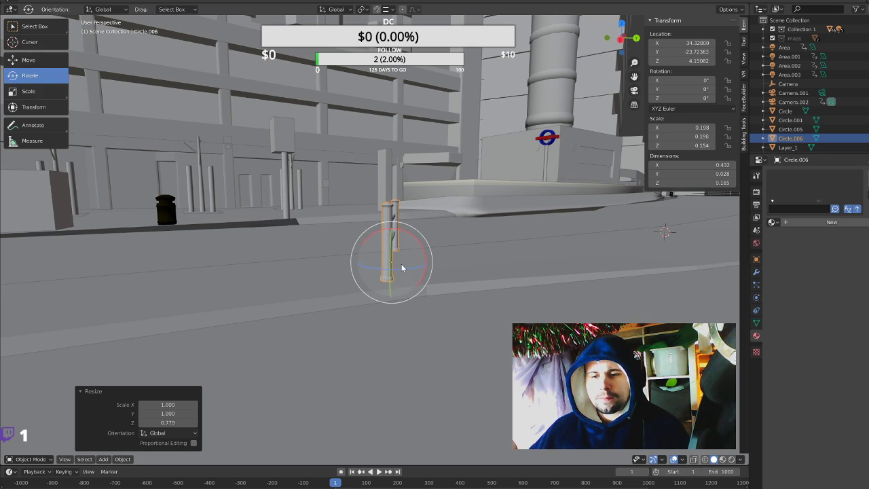
{"action": "left_click_drag", "start_coordinate": [405, 273], "coordinate": [388, 269]}
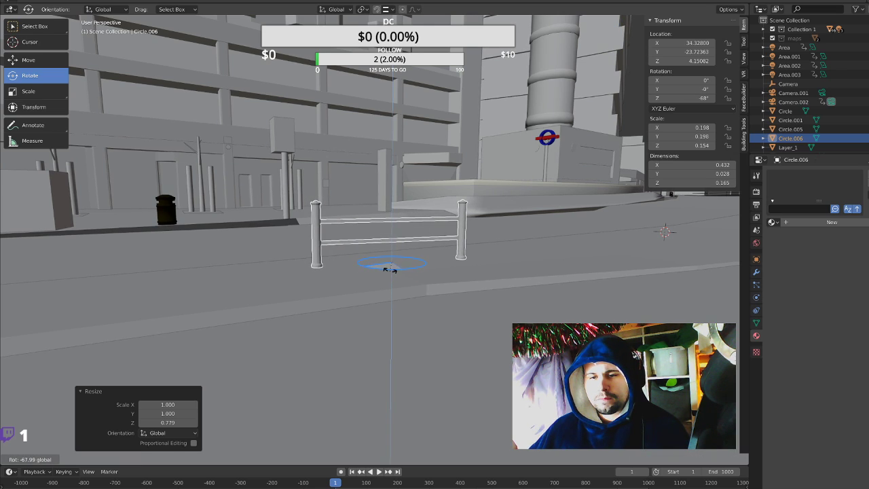
{"action": "left_click_drag", "start_coordinate": [388, 270], "coordinate": [75, 267]}
Move the fence along its length and onto the median strip.
{"action": "left_click", "coordinate": [28, 60]}
{"action": "mouse_move", "coordinate": [258, 285]}
{"action": "middle_mouse_down"}
{"action": "mouse_move", "coordinate": [304, 290]}
{"action": "mouse_move", "coordinate": [343, 264]}
{"action": "mouse_move", "coordinate": [372, 263]}
{"action": "mouse_move", "coordinate": [450, 285]}
{"action": "mouse_move", "coordinate": [376, 355]}
{"action": "mouse_move", "coordinate": [367, 207]}
{"action": "mouse_move", "coordinate": [347, 104]}
{"action": "mouse_move", "coordinate": [346, 121]}
{"action": "middle_mouse_up"}
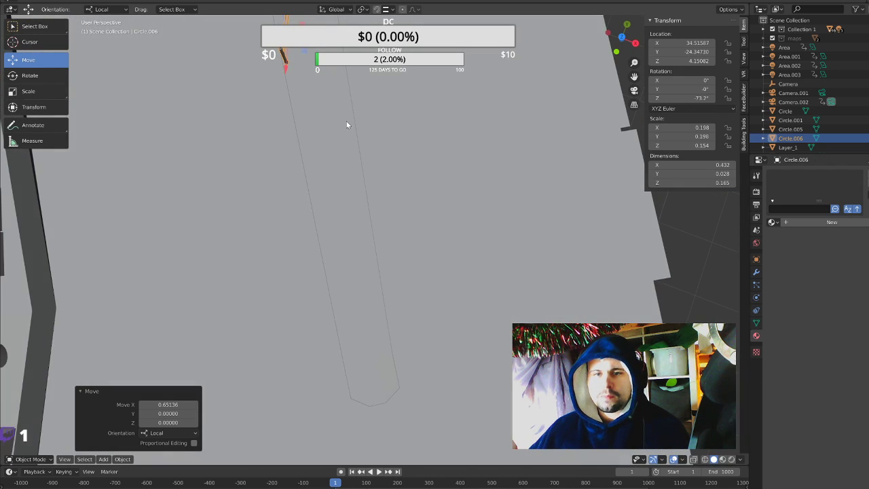
{"action": "mouse_move", "coordinate": [305, 49]}
{"action": "left_mouse_down"}
{"action": "mouse_move", "coordinate": [394, 290]}
{"action": "mouse_move", "coordinate": [383, 360]}
{"action": "mouse_move", "coordinate": [402, 315]}
{"action": "left_mouse_up"}
{"action": "left_click", "coordinate": [33, 77]}
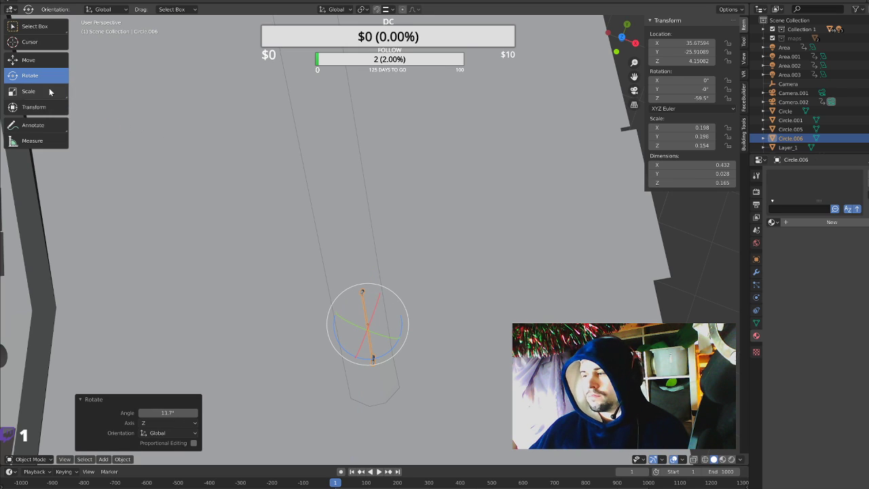
{"action": "left_click", "coordinate": [28, 60]}
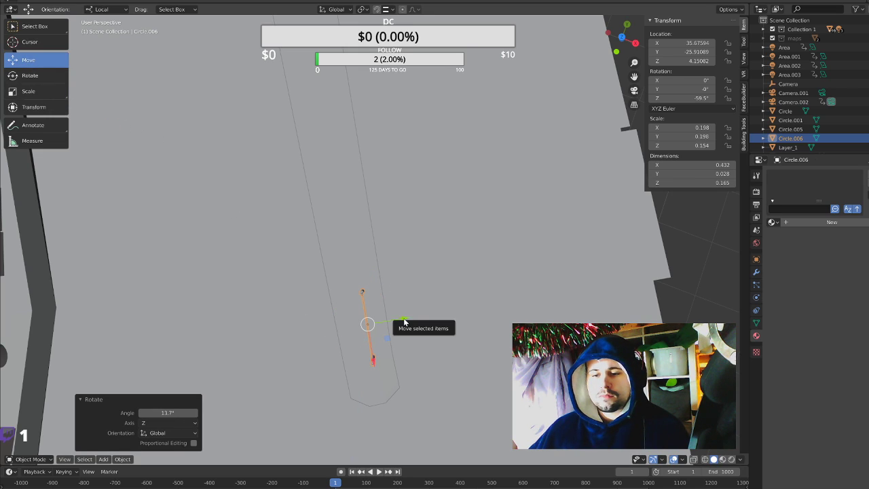
{"action": "left_click_drag", "start_coordinate": [400, 324], "coordinate": [402, 321]}
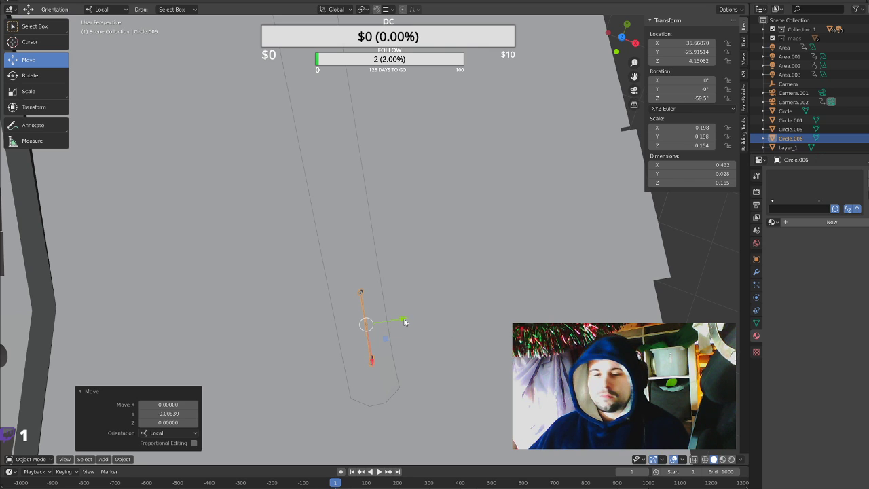
{"action": "mouse_move", "coordinate": [455, 367]}
{"action": "middle_mouse_down"}
{"action": "mouse_move", "coordinate": [411, 338]}
{"action": "mouse_move", "coordinate": [378, 295]}
{"action": "mouse_move", "coordinate": [384, 310]}
{"action": "mouse_move", "coordinate": [394, 306]}
{"action": "middle_mouse_up"}
Frame the fence and lower it slightly so it rests at Z 4.12246.
{"action": "key", "text": "KP_Decimal"}
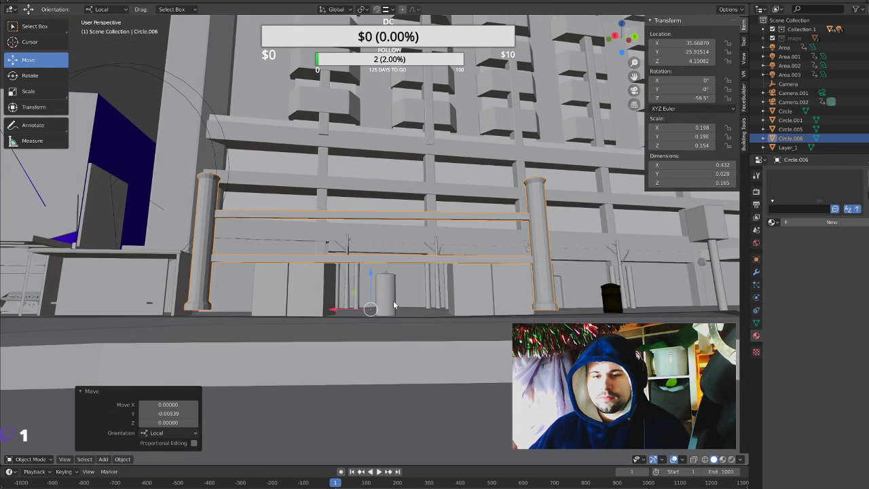
{"action": "left_click_drag", "start_coordinate": [372, 275], "coordinate": [371, 297]}
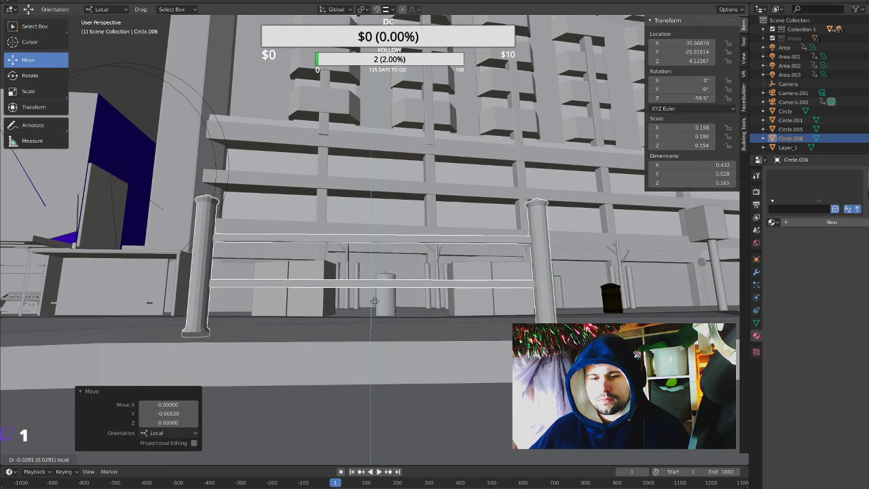
{"action": "scroll", "coordinate": [347, 238], "scroll_direction": "down", "scroll_amount": 2}
{"action": "middle_click_drag", "start_coordinate": [347, 238], "coordinate": [380, 286]}
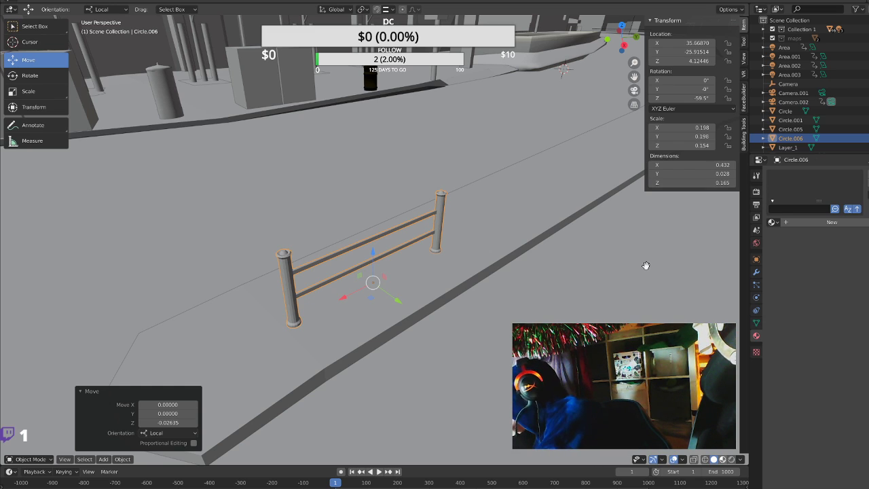
Switch to Material Preview shading and nudge the fence -0.01713 along its local Y.
{"action": "key", "text": "z"}
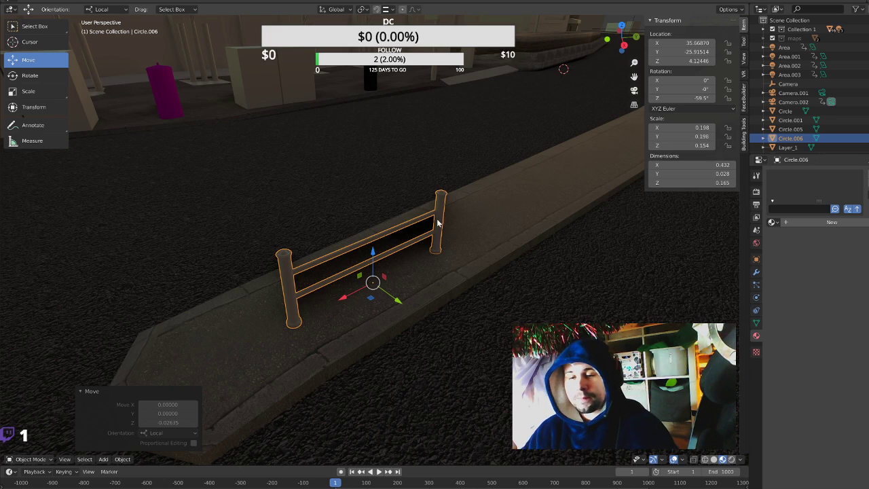
{"action": "mouse_move", "coordinate": [440, 251]}
{"action": "middle_mouse_down"}
{"action": "mouse_move", "coordinate": [494, 227]}
{"action": "mouse_move", "coordinate": [418, 292]}
{"action": "middle_mouse_up"}
{"action": "left_click_drag", "start_coordinate": [411, 295], "coordinate": [404, 296]}
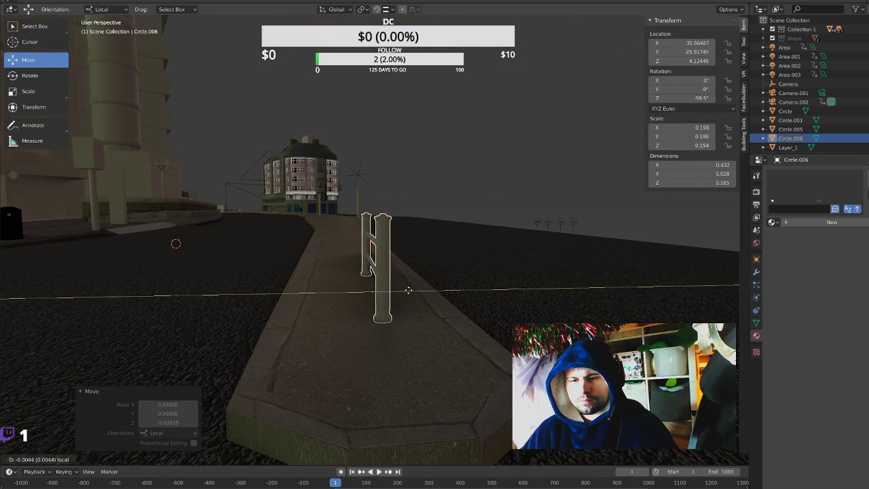
{"action": "mouse_move", "coordinate": [405, 296]}
{"action": "middle_mouse_down"}
{"action": "mouse_move", "coordinate": [440, 297]}
{"action": "mouse_move", "coordinate": [359, 302]}
{"action": "mouse_move", "coordinate": [378, 305]}
{"action": "middle_mouse_up"}
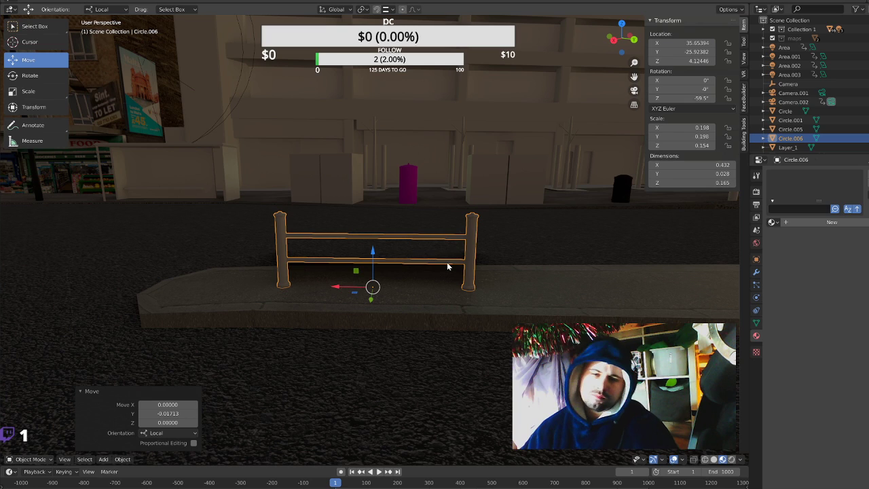
Duplicate the fence as Circle.007 and slide the copy beside the original along the sidewalk.
{"action": "key", "text": "shift+d"}
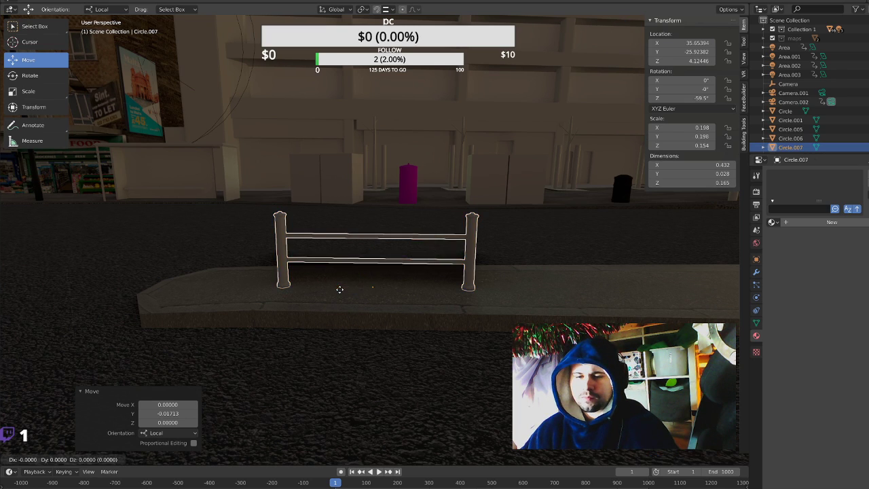
{"action": "right_click", "coordinate": [339, 292]}
{"action": "left_click_drag", "start_coordinate": [337, 292], "coordinate": [541, 296]}
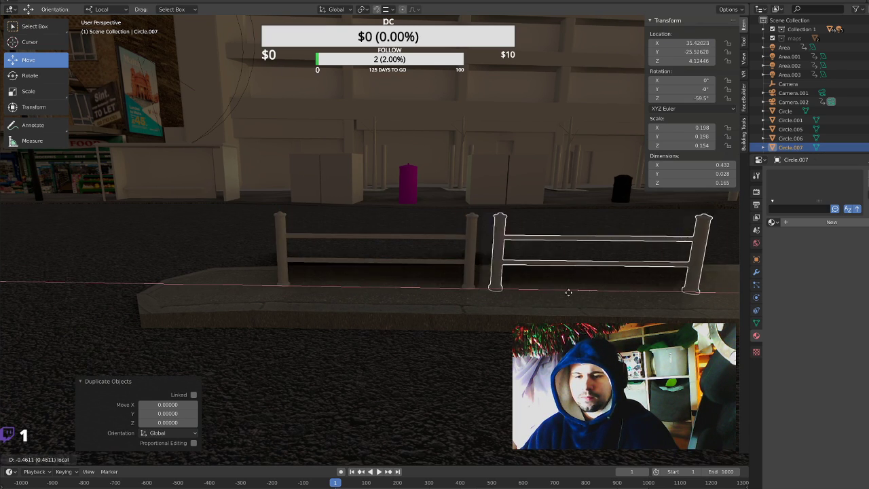
{"action": "left_click", "coordinate": [541, 296]}
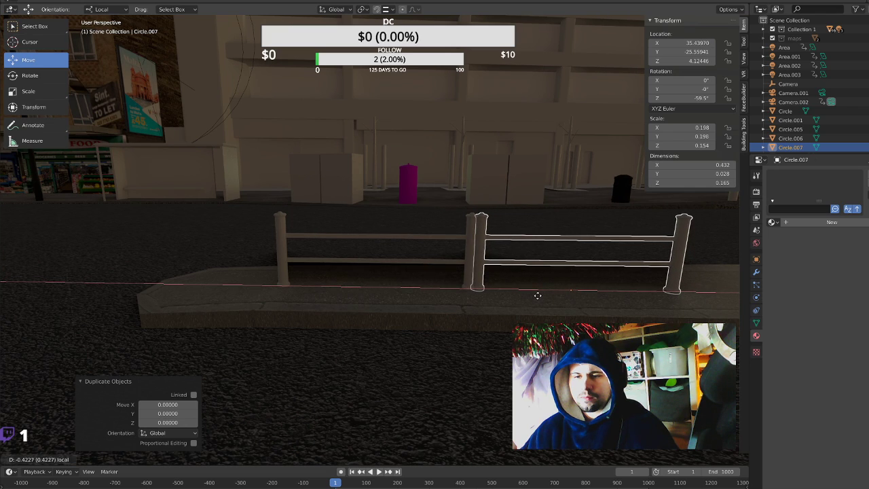
{"action": "mouse_move", "coordinate": [531, 293]}
{"action": "left_mouse_down"}
{"action": "mouse_move", "coordinate": [627, 293]}
{"action": "mouse_move", "coordinate": [607, 293]}
{"action": "left_mouse_up"}
{"action": "middle_click_drag", "start_coordinate": [607, 293], "coordinate": [513, 248]}
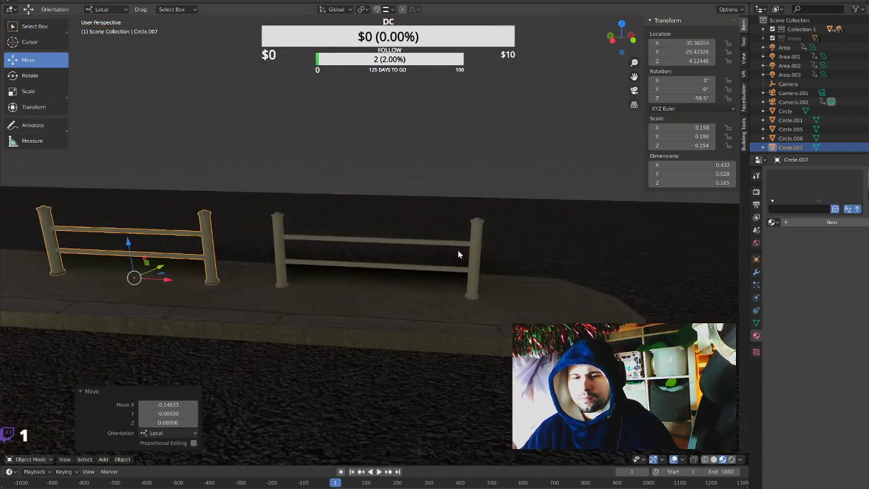
Deselect the copy and survey the two fence sections from a higher view.
{"action": "scroll", "coordinate": [458, 250], "scroll_direction": "down", "scroll_amount": 6}
{"action": "mouse_move", "coordinate": [408, 244]}
{"action": "middle_mouse_down"}
{"action": "mouse_move", "coordinate": [349, 291]}
{"action": "mouse_move", "coordinate": [349, 284]}
{"action": "middle_mouse_up"}
{"action": "scroll", "coordinate": [349, 283], "scroll_direction": "up", "scroll_amount": 3}
{"action": "left_click", "coordinate": [373, 160]}
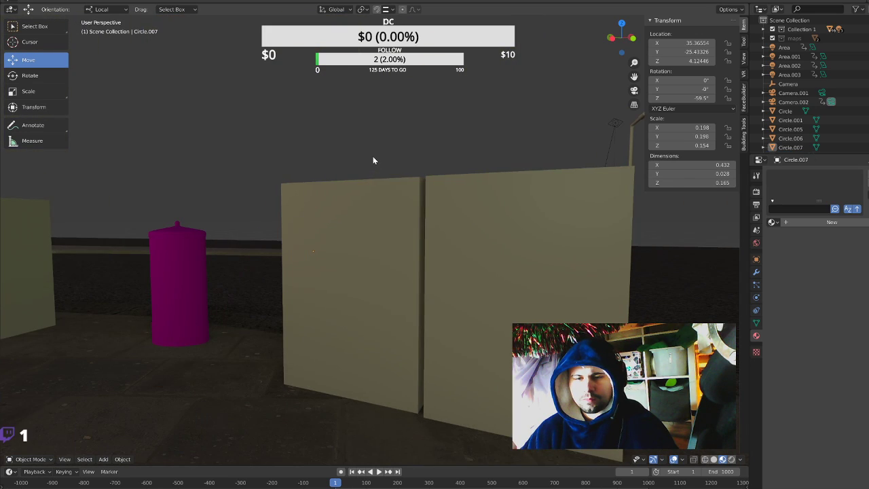
{"action": "mouse_move", "coordinate": [313, 260]}
{"action": "middle_mouse_down"}
{"action": "mouse_move", "coordinate": [351, 253]}
{"action": "mouse_move", "coordinate": [342, 280]}
{"action": "mouse_move", "coordinate": [236, 291]}
{"action": "middle_mouse_up"}
{"action": "scroll", "coordinate": [350, 253], "scroll_direction": "down", "scroll_amount": 3}
{"action": "scroll", "coordinate": [340, 269], "scroll_direction": "up", "scroll_amount": 3}
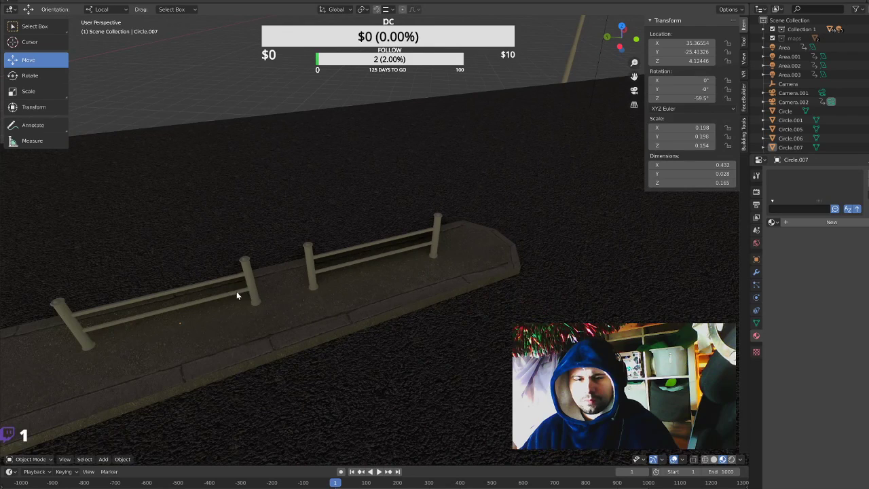
Delete the copy's doubled-up end post vertices in Edit Mode.
{"action": "left_click", "coordinate": [249, 281]}
{"action": "key", "text": "Tab"}
{"action": "left_click", "coordinate": [249, 282]}
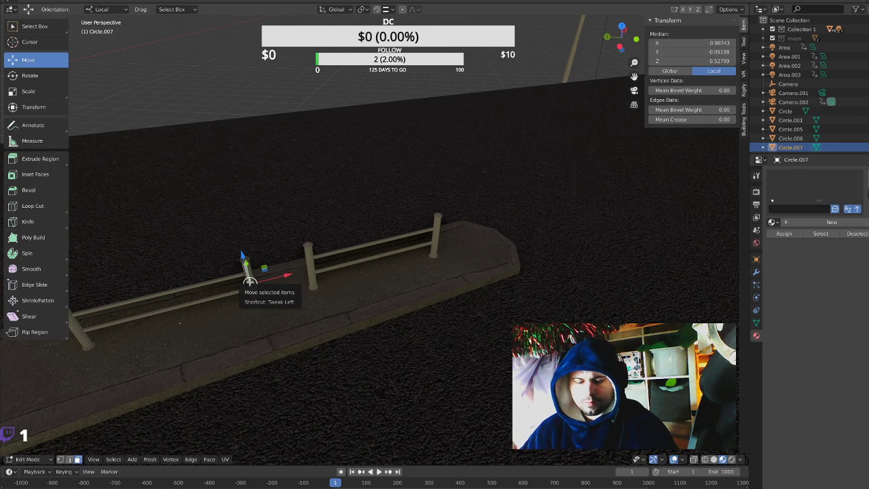
{"action": "key", "text": "l"}
{"action": "key", "text": "x"}
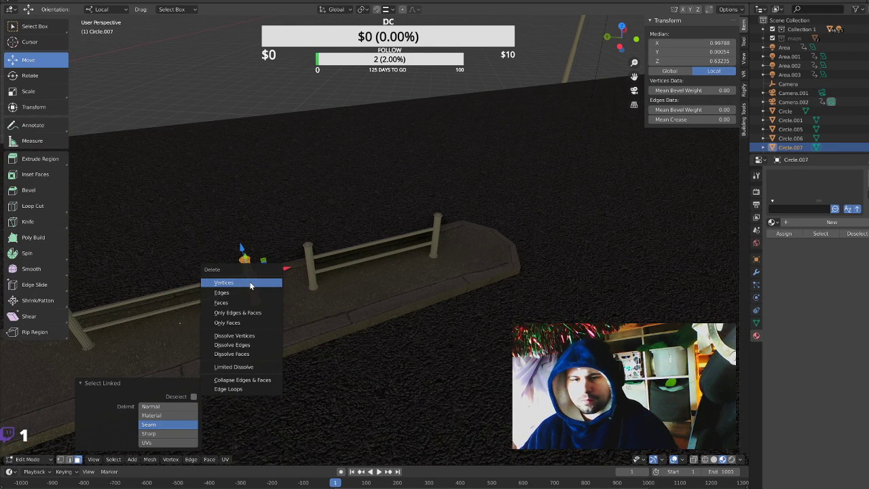
{"action": "left_click", "coordinate": [245, 280]}
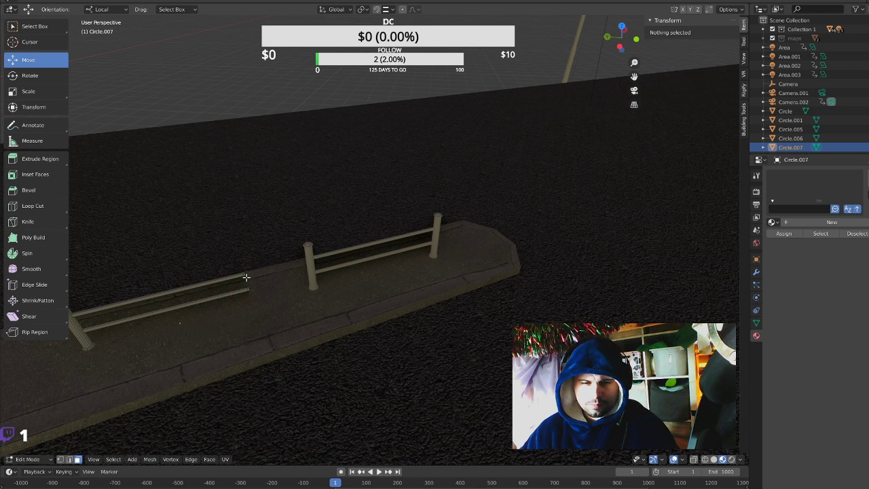
{"action": "key", "text": "Tab"}
Move Circle.007 to X 35.44969, Y -25.57422 so its rails meet the first fence.
{"action": "left_click_drag", "start_coordinate": [222, 317], "coordinate": [289, 296]}
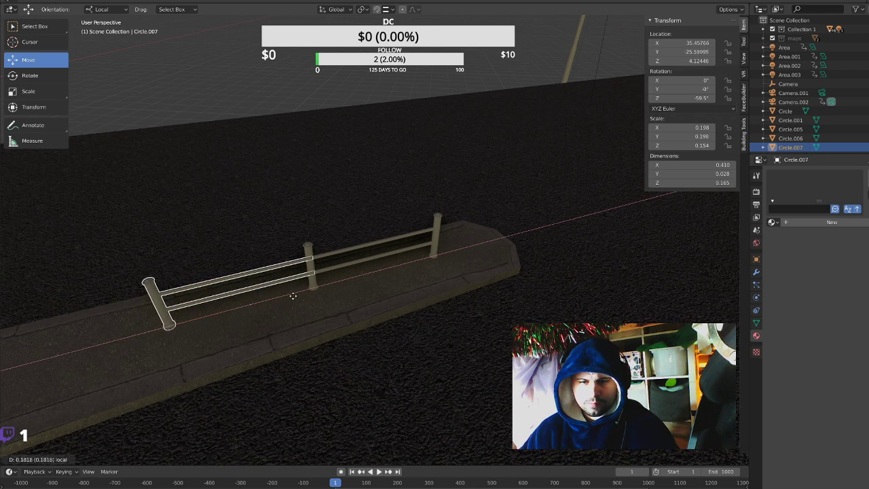
{"action": "key", "text": "KP_Decimal"}
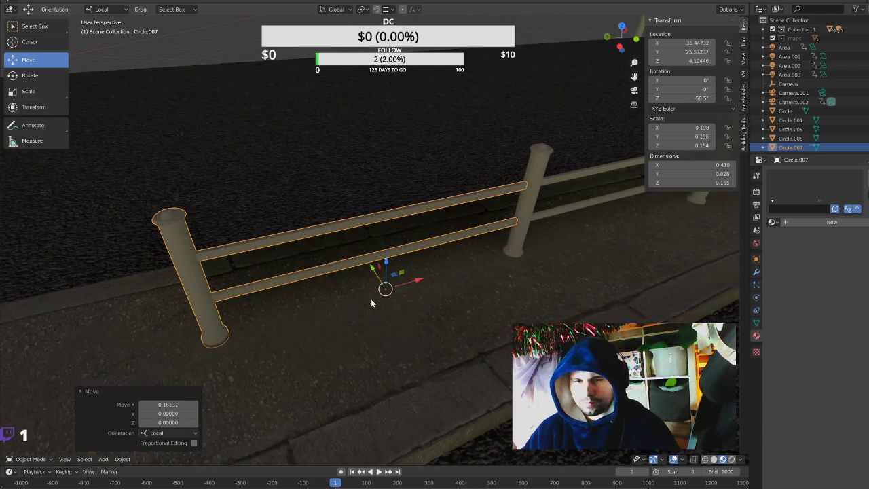
{"action": "mouse_move", "coordinate": [430, 223]}
{"action": "middle_mouse_down"}
{"action": "mouse_move", "coordinate": [473, 222]}
{"action": "mouse_move", "coordinate": [324, 292]}
{"action": "middle_mouse_up"}
{"action": "left_click_drag", "start_coordinate": [334, 300], "coordinate": [332, 299]}
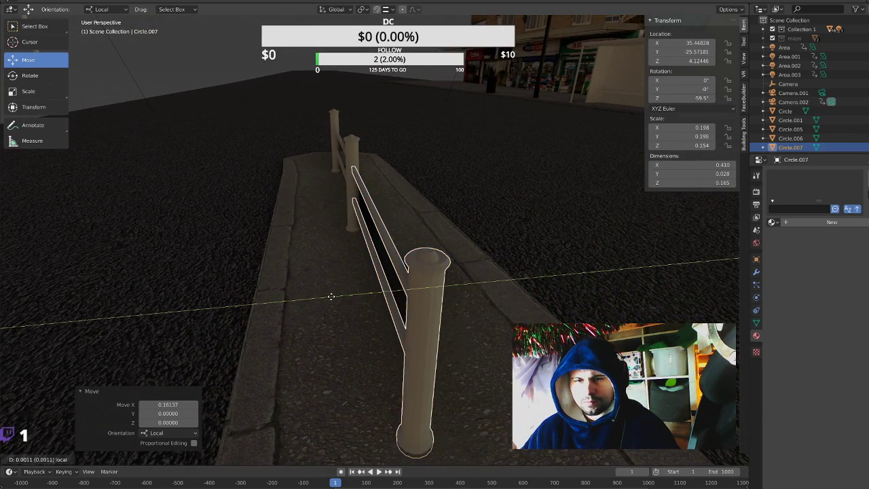
{"action": "mouse_move", "coordinate": [300, 208]}
{"action": "middle_mouse_down"}
{"action": "mouse_move", "coordinate": [353, 219]}
{"action": "mouse_move", "coordinate": [358, 197]}
{"action": "mouse_move", "coordinate": [335, 240]}
{"action": "mouse_move", "coordinate": [339, 342]}
{"action": "middle_mouse_up"}
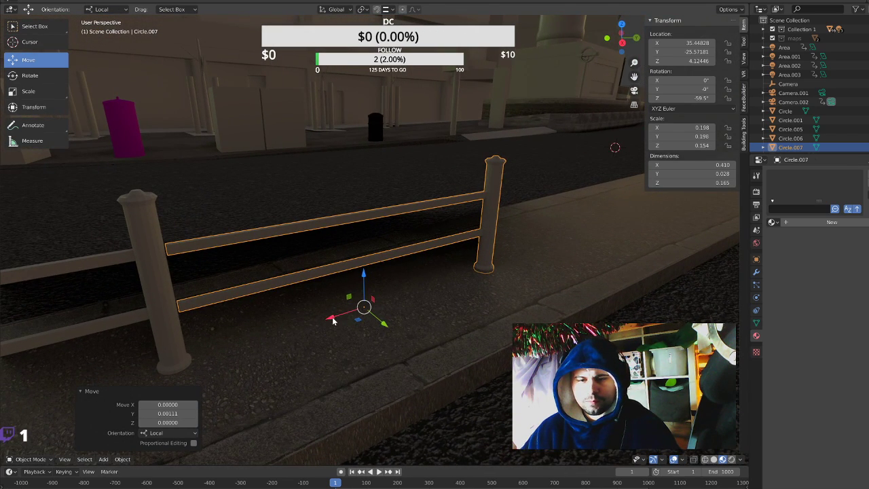
{"action": "left_click_drag", "start_coordinate": [333, 321], "coordinate": [330, 318]}
{"action": "scroll", "coordinate": [381, 208], "scroll_direction": "down", "scroll_amount": 3}
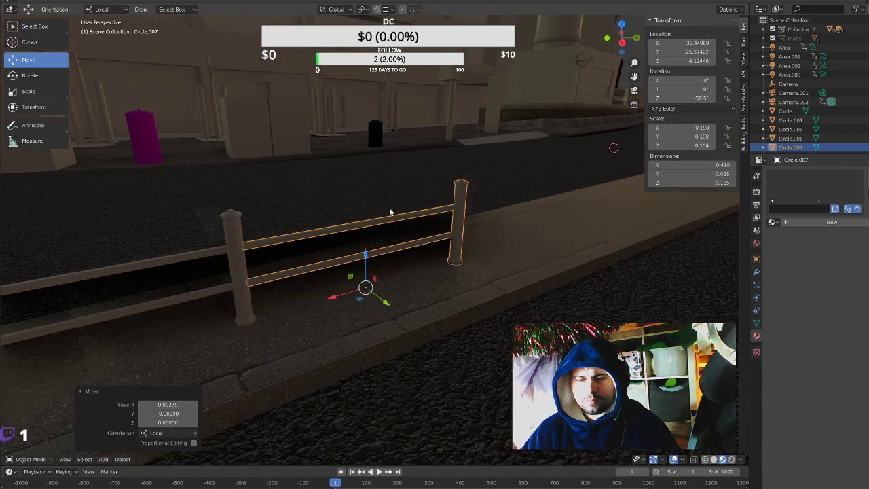
{"action": "mouse_move", "coordinate": [389, 207]}
{"action": "middle_mouse_down"}
{"action": "mouse_move", "coordinate": [332, 215]}
{"action": "mouse_move", "coordinate": [310, 235]}
{"action": "mouse_move", "coordinate": [345, 247]}
{"action": "middle_mouse_up"}
{"action": "left_click", "coordinate": [392, 297]}
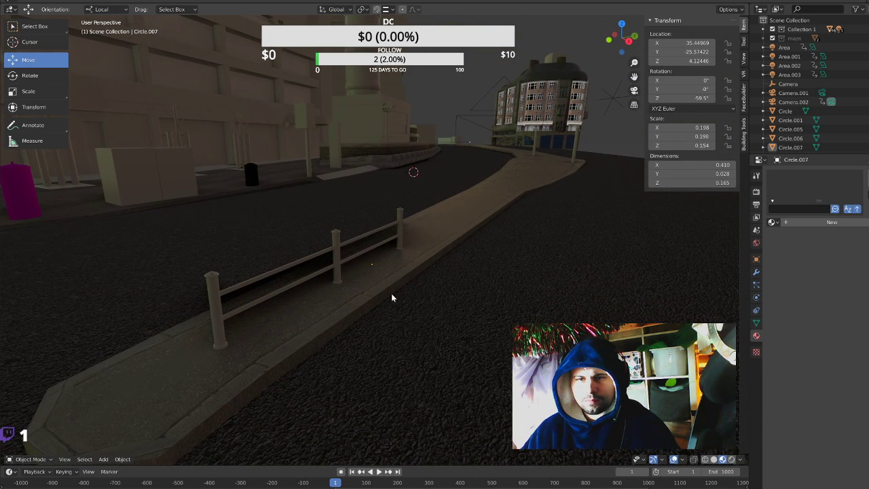
Add a new material named 'black' to Circle.007 with a black viewport colour.
{"action": "left_click", "coordinate": [400, 232]}
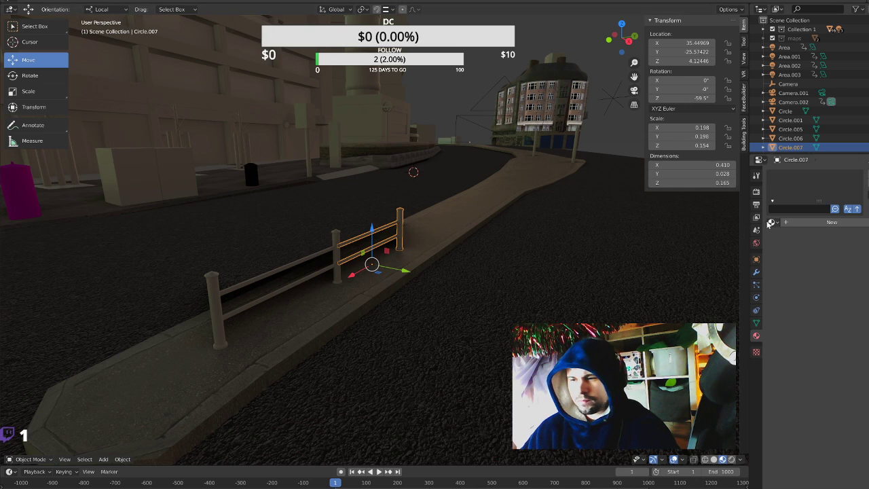
{"action": "left_click", "coordinate": [803, 224]}
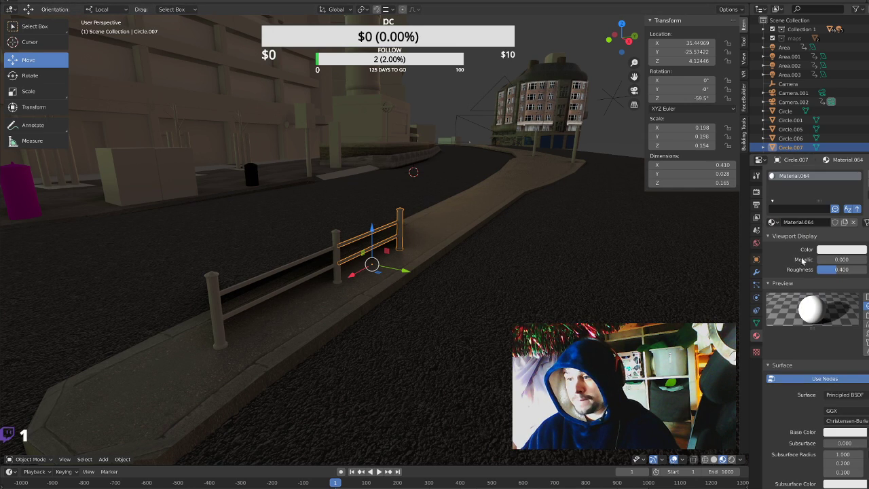
{"action": "type", "text": "al"}
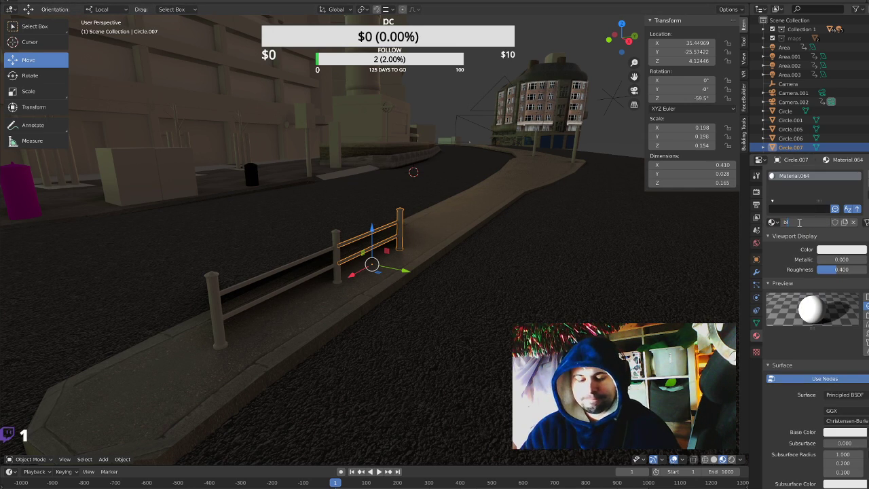
{"action": "type", "text": "k"}
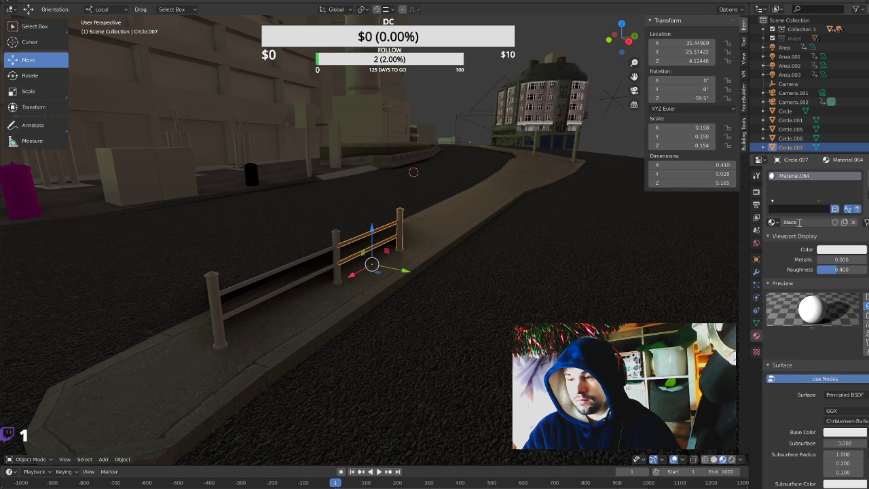
{"action": "key", "text": "Return"}
{"action": "left_click", "coordinate": [824, 251]}
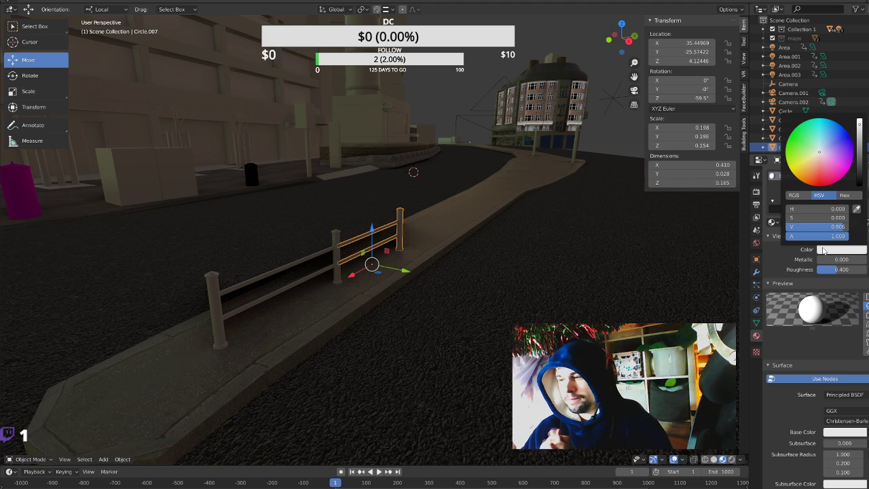
{"action": "left_click", "coordinate": [860, 184]}
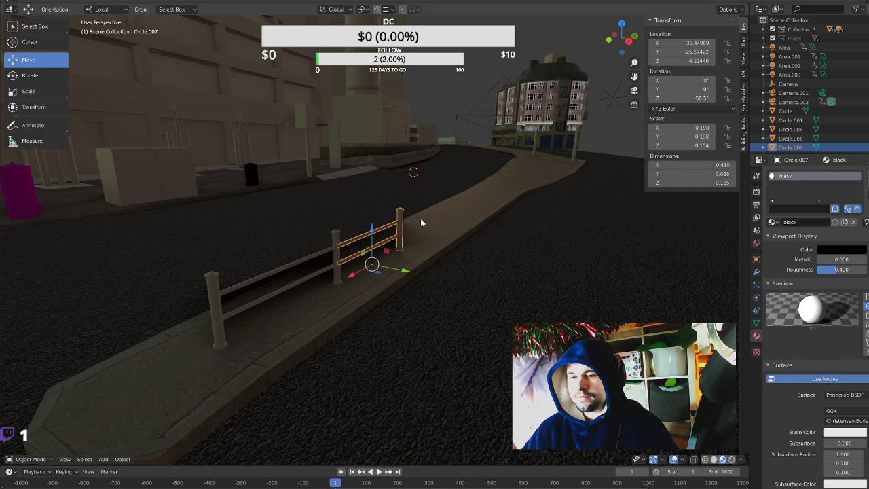
Select all of Circle.007's geometry, then make Circle.006 the active object.
{"action": "key", "text": "Tab"}
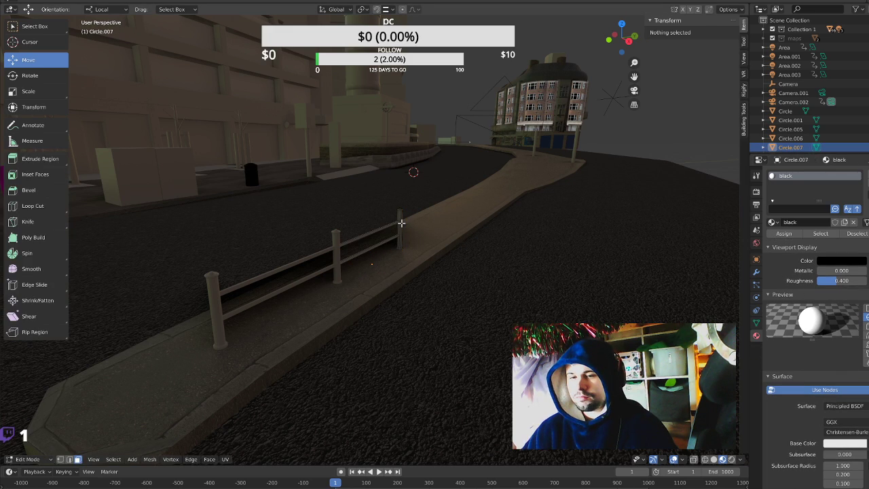
{"action": "key", "text": "a"}
{"action": "key", "text": "Tab"}
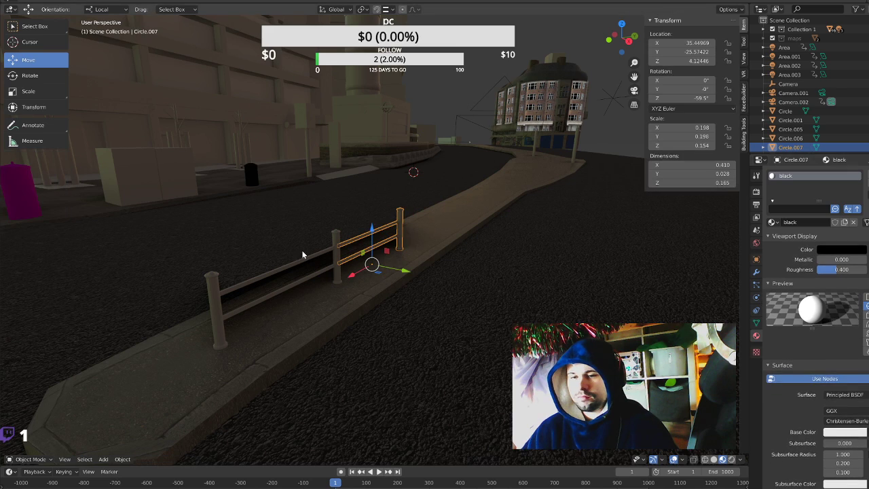
{"action": "left_click", "coordinate": [333, 252]}
Assign the 'black' material to all of Circle.006's geometry.
{"action": "key", "text": "Tab"}
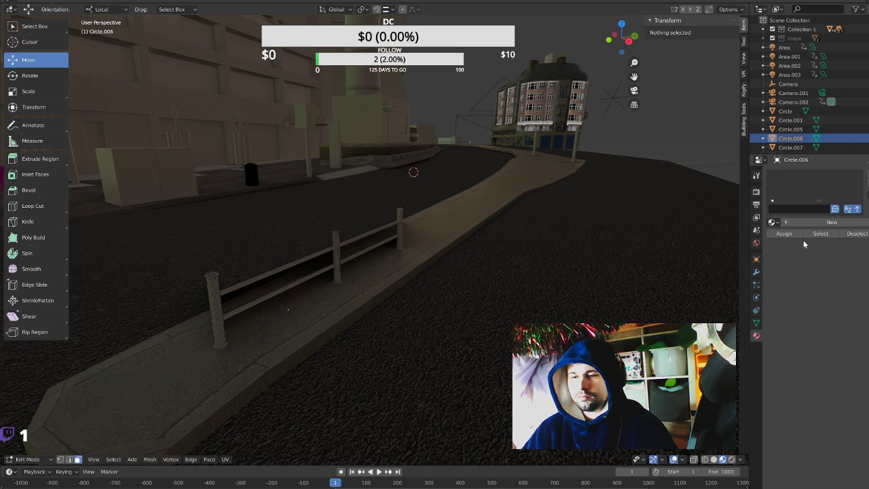
{"action": "key", "text": "a"}
{"action": "key", "text": "z"}
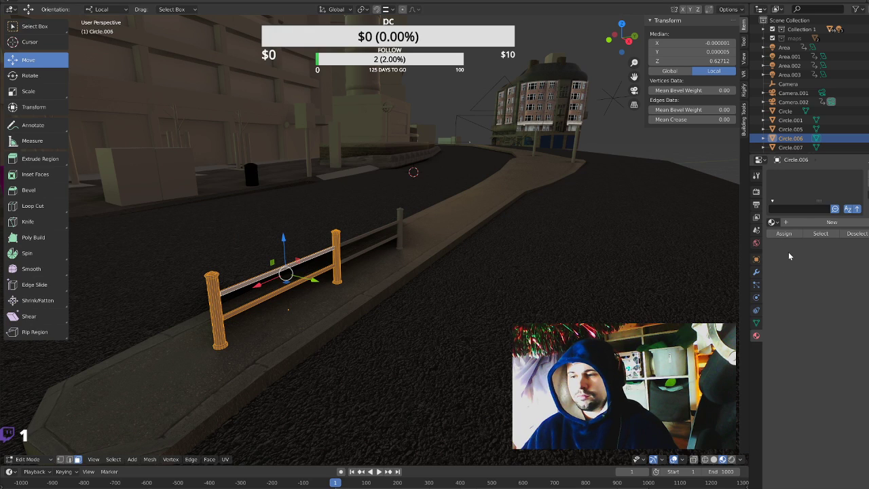
{"action": "left_click", "coordinate": [773, 222]}
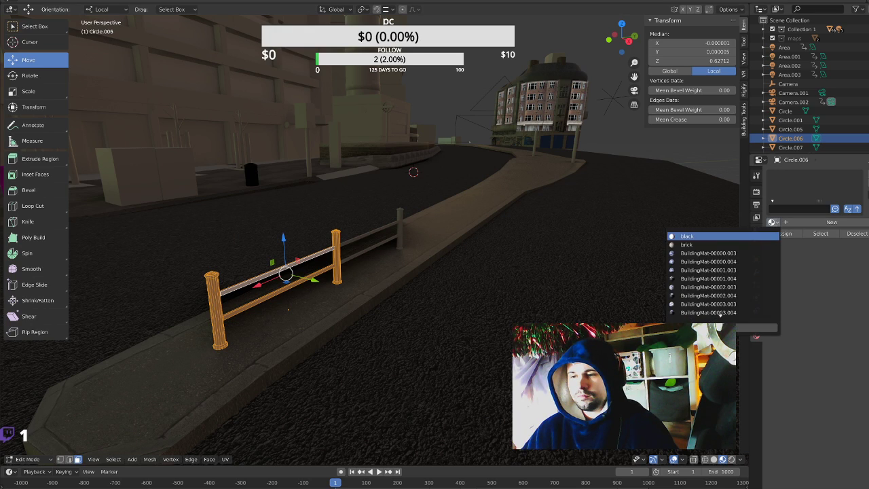
{"action": "left_click", "coordinate": [746, 237]}
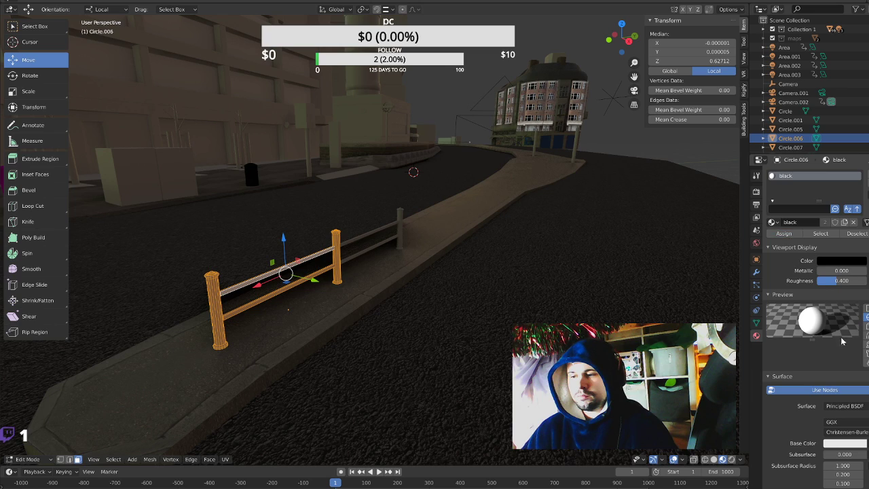
Set the black material's Base Color value to 0 and return to Object Mode.
{"action": "left_click", "coordinate": [844, 447]}
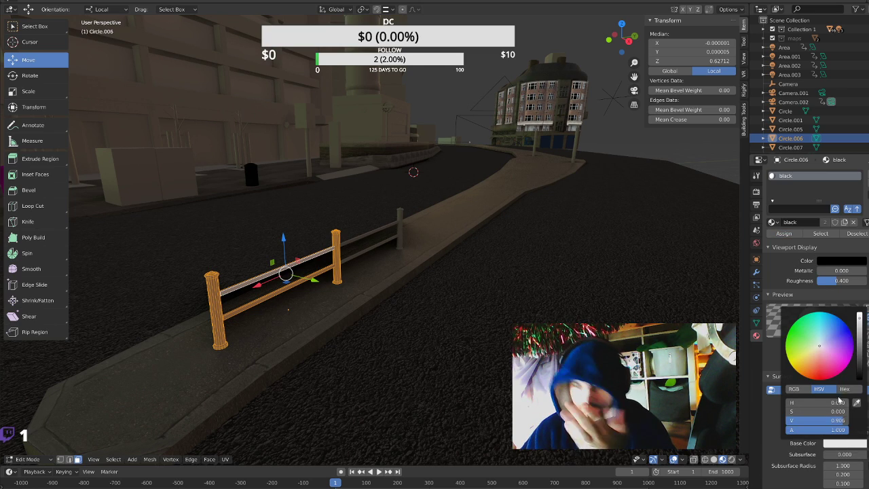
{"action": "left_click", "coordinate": [858, 381]}
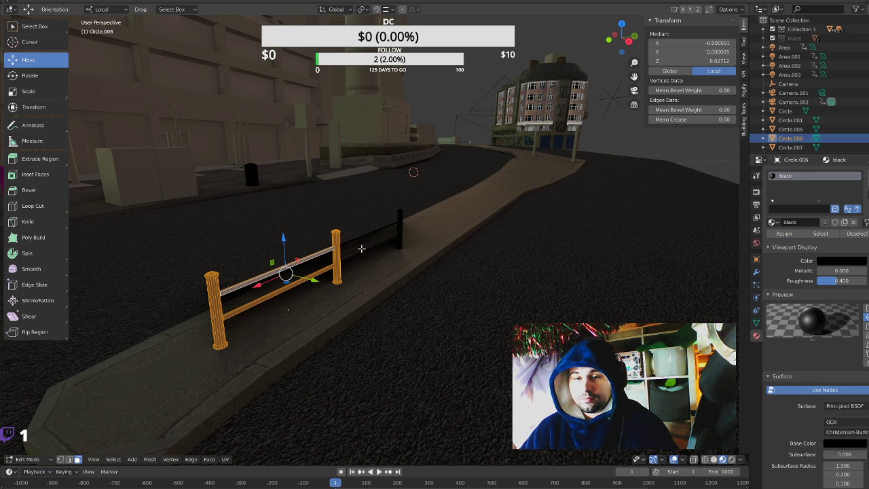
{"action": "key", "text": "Tab"}
{"action": "middle_click_drag", "start_coordinate": [361, 264], "coordinate": [422, 244]}
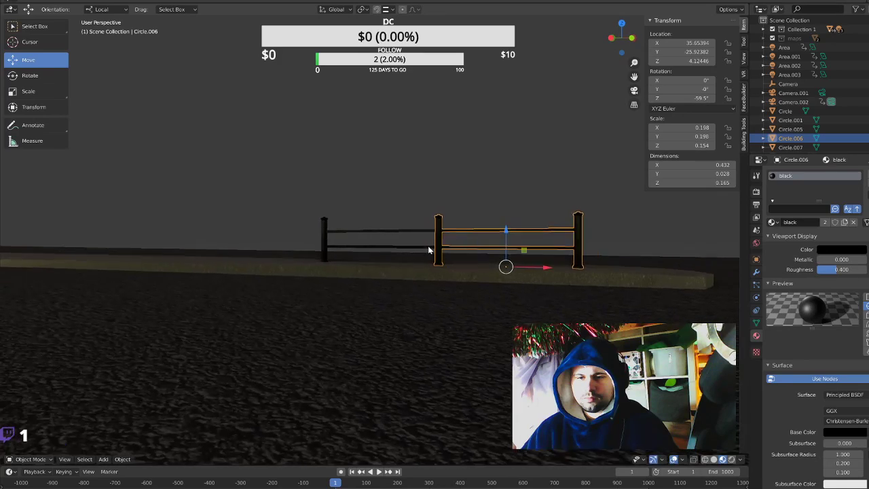
Apply Shade Smooth to Circle.006 and then to the left fence section Circle.007.
{"action": "scroll", "coordinate": [432, 248], "scroll_direction": "up", "scroll_amount": 3}
{"action": "scroll", "coordinate": [432, 248], "scroll_direction": "up", "scroll_amount": 2}
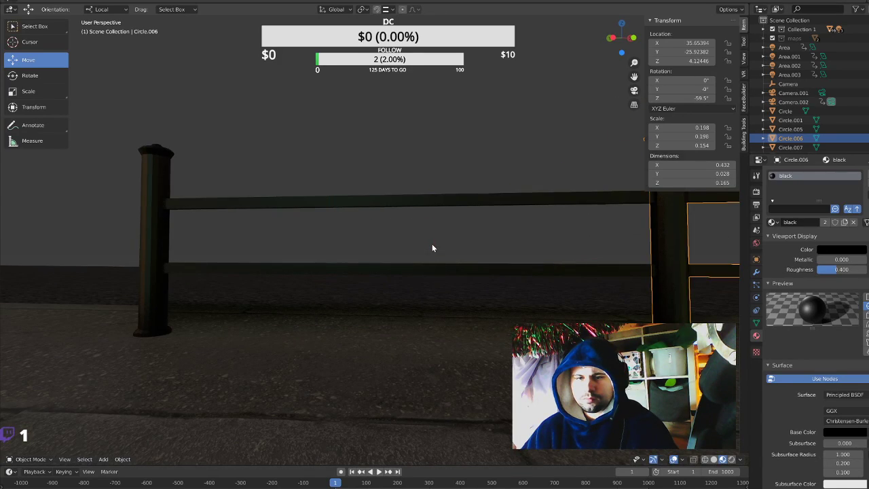
{"action": "middle_click_drag", "start_coordinate": [432, 247], "coordinate": [467, 254]}
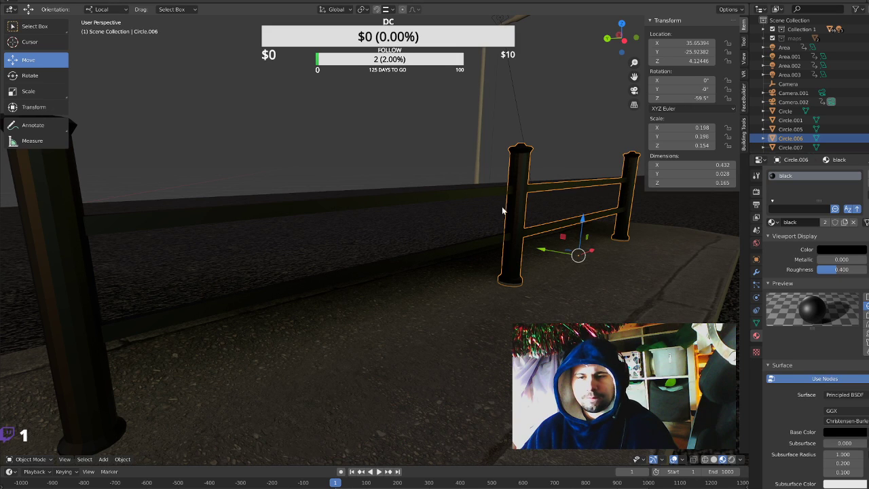
{"action": "left_click", "coordinate": [127, 462]}
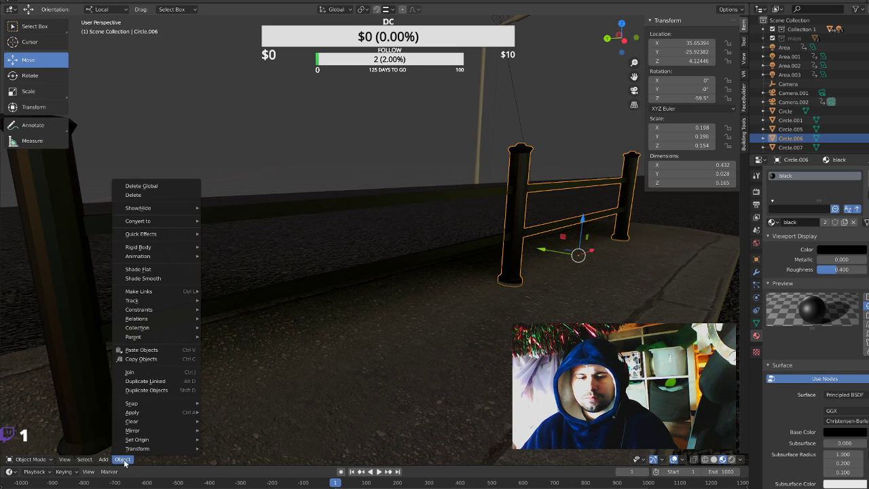
{"action": "left_click", "coordinate": [160, 280]}
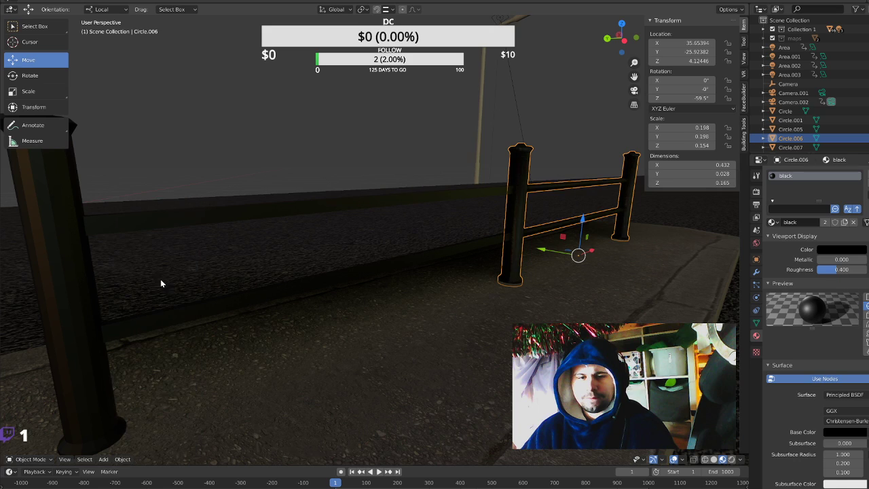
{"action": "left_click", "coordinate": [329, 213]}
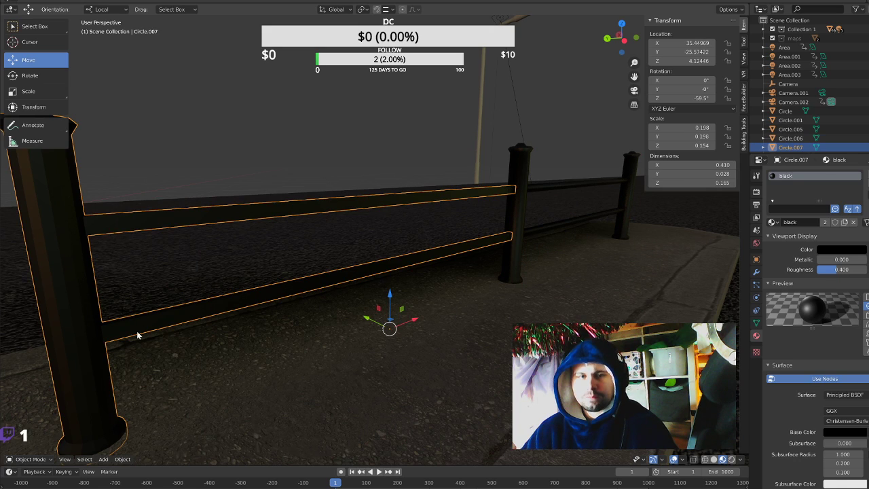
{"action": "left_click", "coordinate": [122, 459]}
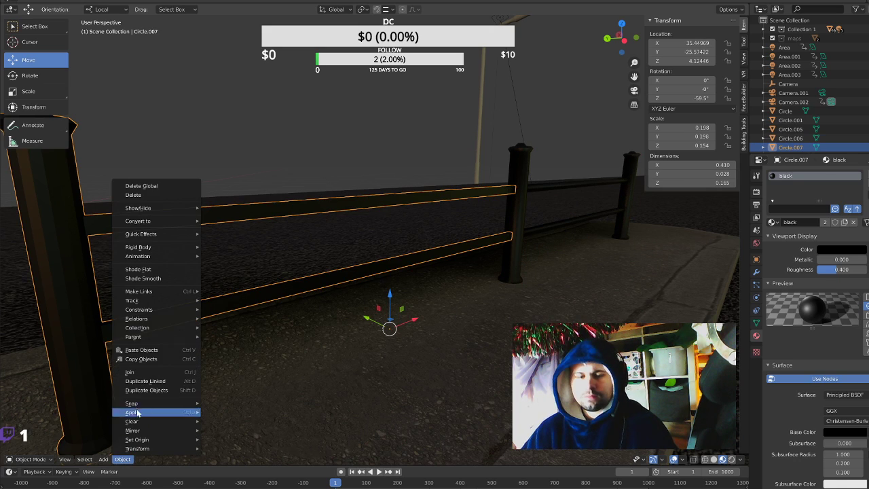
{"action": "left_click", "coordinate": [143, 278]}
{"action": "mouse_move", "coordinate": [448, 305]}
{"action": "middle_mouse_down"}
{"action": "mouse_move", "coordinate": [345, 309]}
{"action": "mouse_move", "coordinate": [305, 299]}
{"action": "mouse_move", "coordinate": [345, 291]}
{"action": "mouse_move", "coordinate": [369, 301]}
{"action": "mouse_move", "coordinate": [436, 246]}
{"action": "middle_mouse_up"}
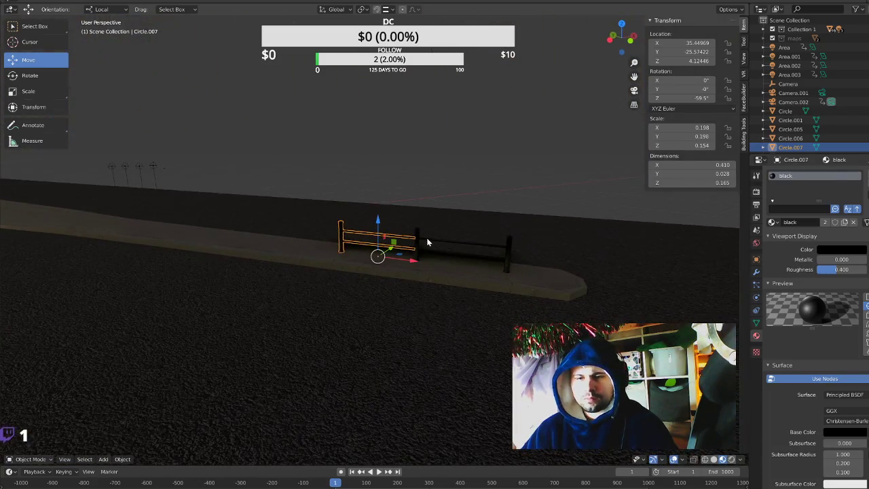
Create a new collection from the selected fences and rename it 'railing'.
{"action": "left_click", "coordinate": [428, 244], "text": "shift"}
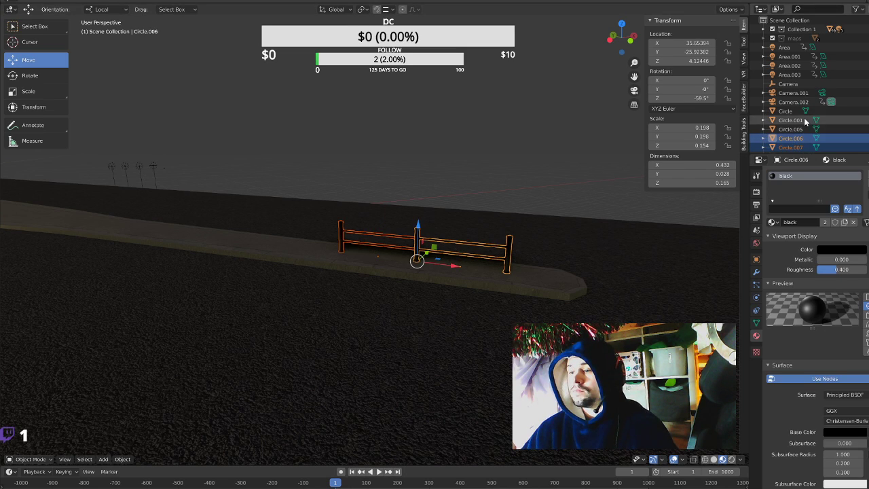
{"action": "right_click", "coordinate": [794, 139]}
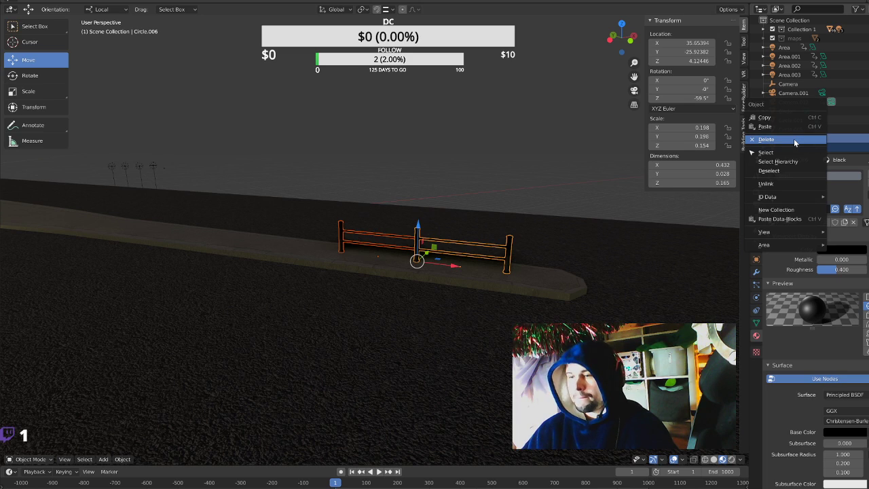
{"action": "left_click", "coordinate": [803, 210]}
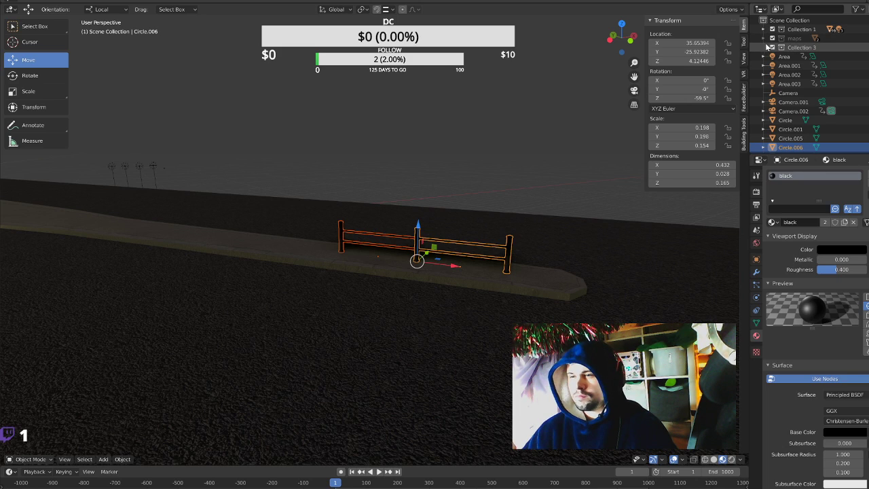
{"action": "left_click", "coordinate": [794, 48]}
{"action": "double_click", "coordinate": [794, 48]}
{"action": "type", "text": "railing"}
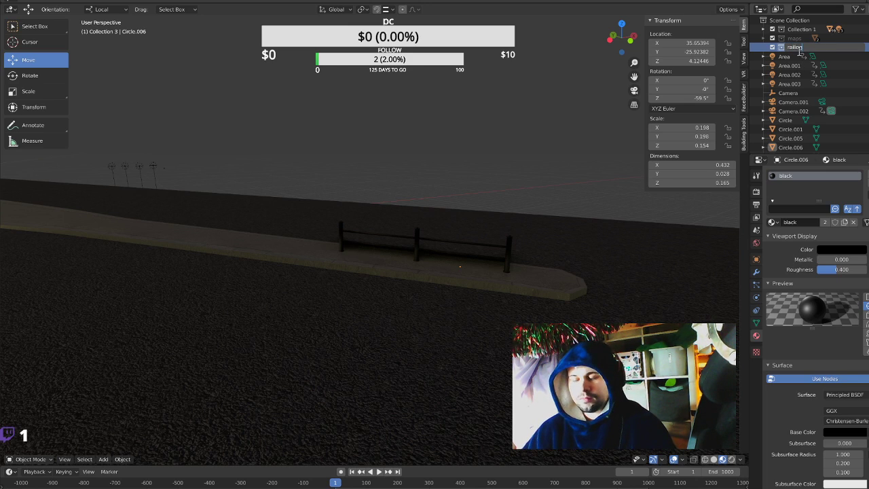
{"action": "key", "text": "Return"}
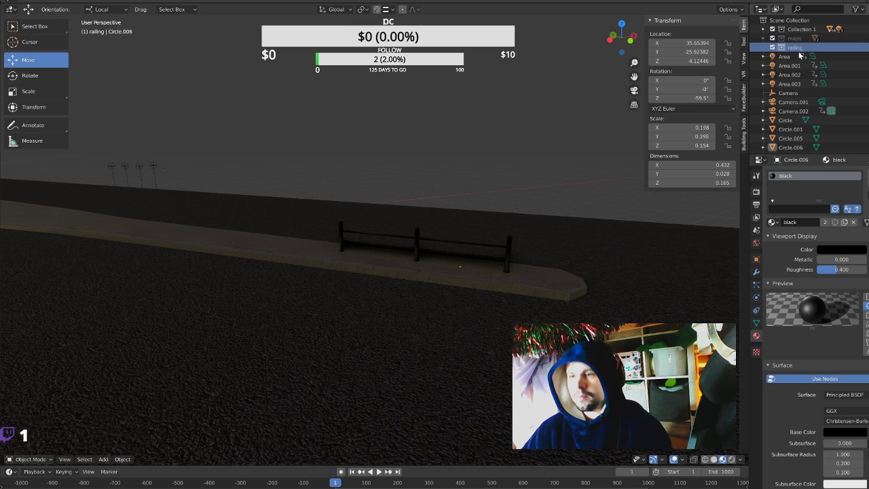
Move Circle.006 and Circle.007 into the 'railing' collection.
{"action": "left_click", "coordinate": [510, 252]}
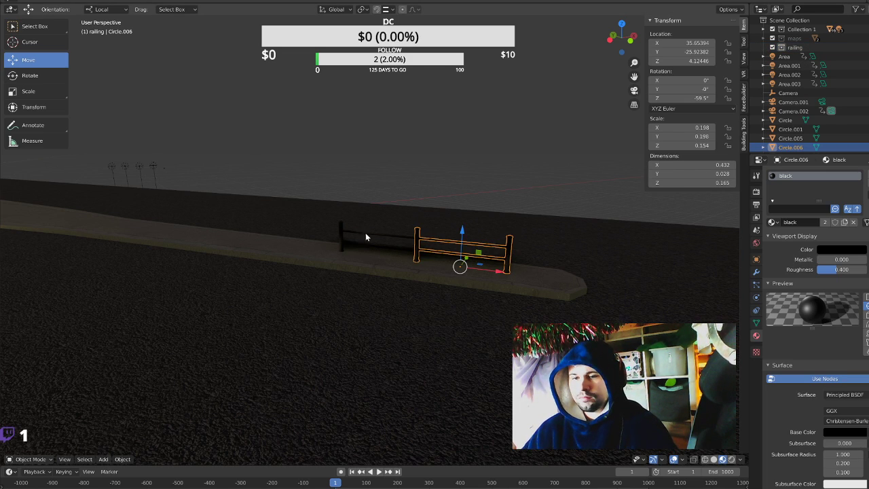
{"action": "left_click", "coordinate": [341, 232], "text": "shift"}
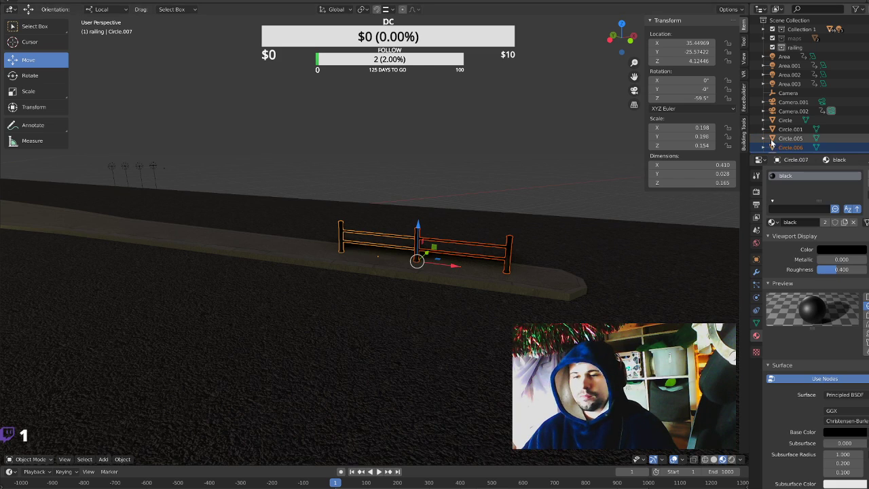
{"action": "scroll", "coordinate": [794, 153], "scroll_direction": "down", "scroll_amount": 1}
{"action": "scroll", "coordinate": [795, 153], "scroll_direction": "up", "scroll_amount": 1}
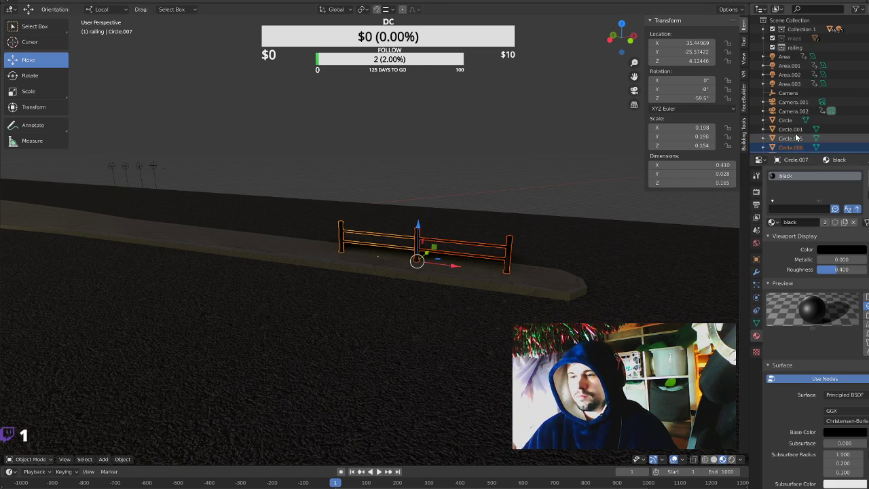
{"action": "left_click_drag", "start_coordinate": [794, 155], "coordinate": [797, 48]}
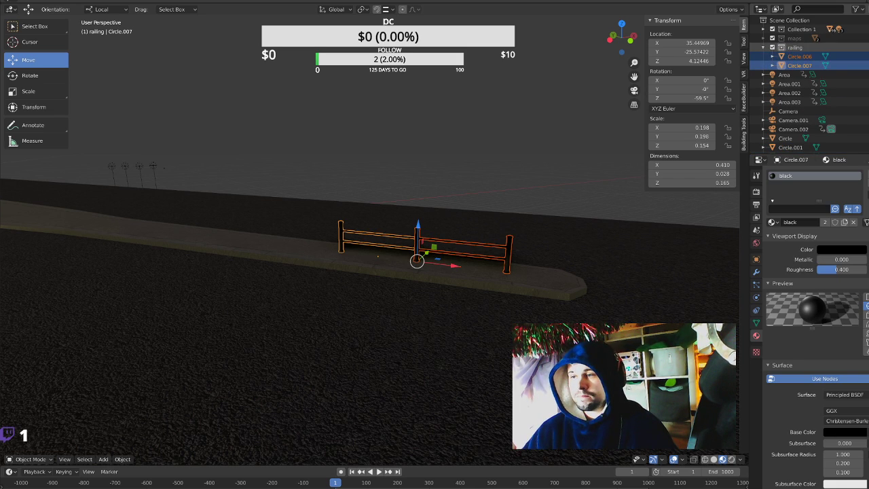
{"action": "left_click", "coordinate": [772, 47]}
{"action": "left_click", "coordinate": [772, 47]}
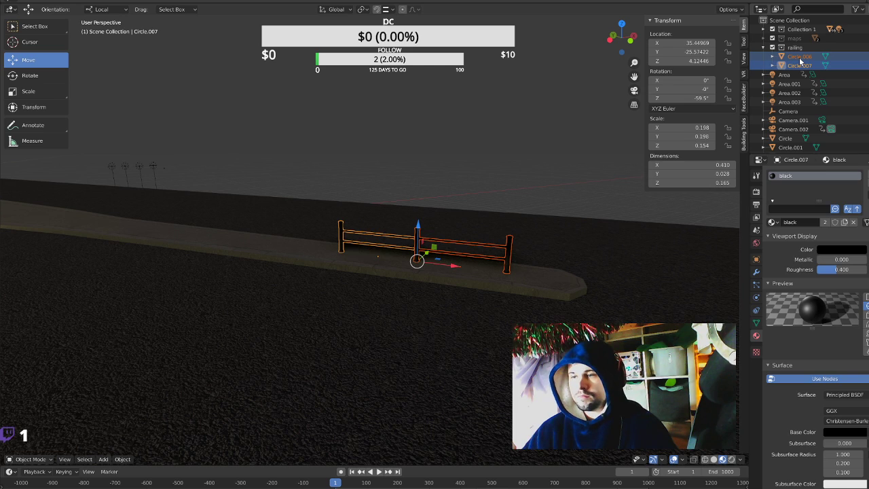
Duplicate both fence sections and slide the copy along the X axis.
{"action": "key", "text": "shift+d"}
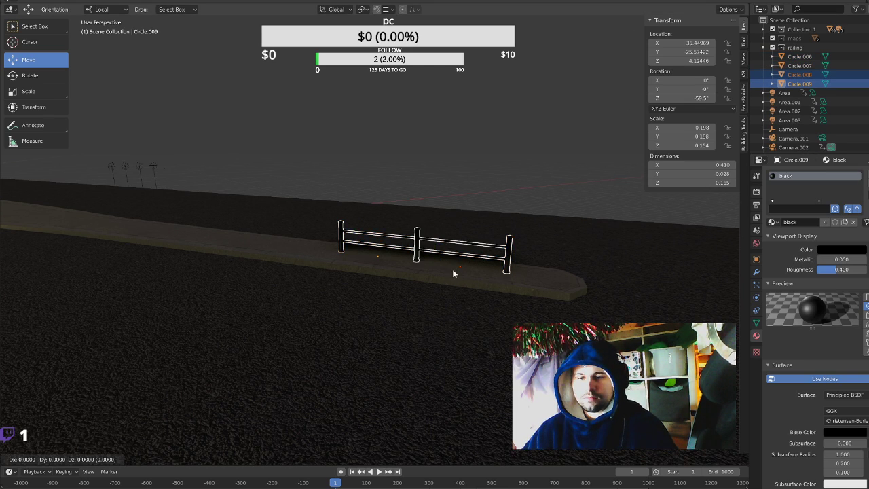
{"action": "right_click", "coordinate": [456, 268]}
{"action": "key", "text": "g"}
{"action": "key", "text": "x"}
{"action": "key", "text": "x"}
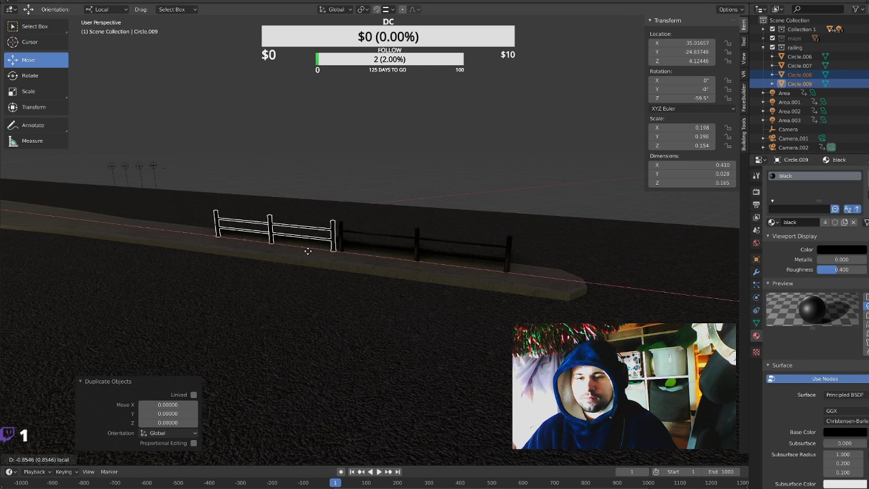
{"action": "left_click", "coordinate": [312, 251]}
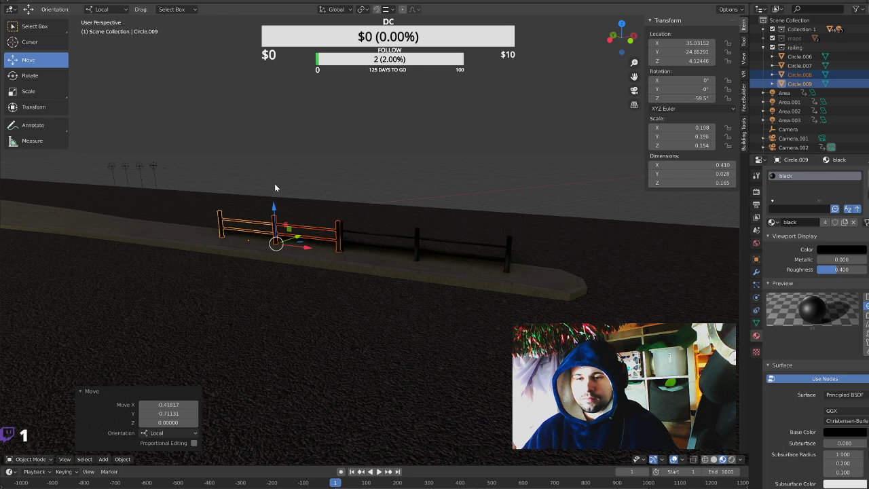
Delete the extra short copy and place Circle.009 at X 35.24808, Y -25.23128.
{"action": "middle_click_drag", "start_coordinate": [275, 183], "coordinate": [569, 315], "text": "shift"}
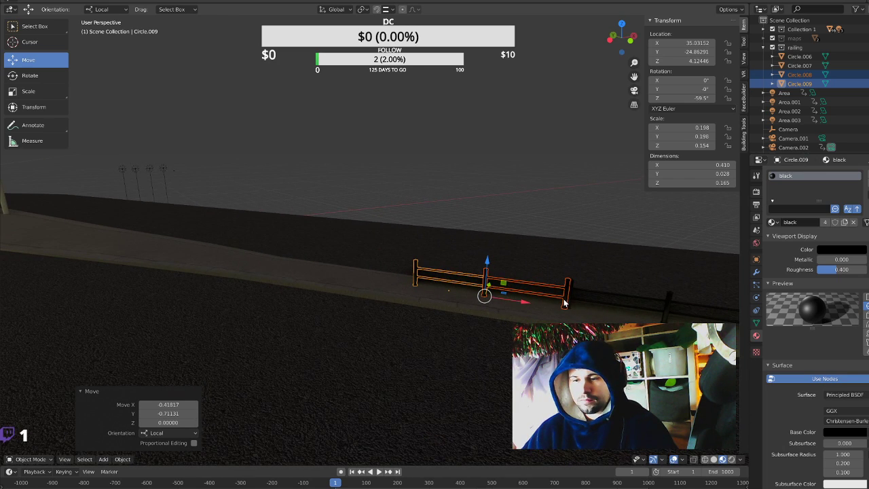
{"action": "left_click", "coordinate": [564, 303]}
{"action": "key", "text": "Delete"}
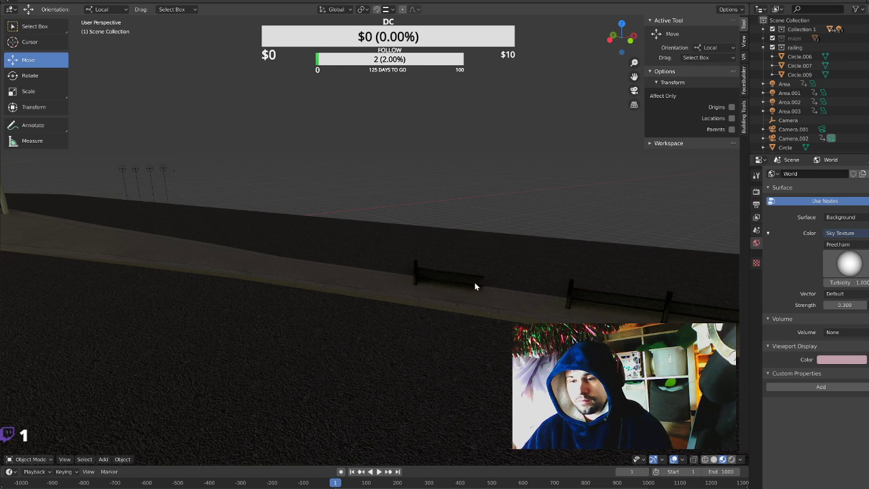
{"action": "left_click", "coordinate": [474, 279]}
{"action": "left_click_drag", "start_coordinate": [491, 296], "coordinate": [569, 313]}
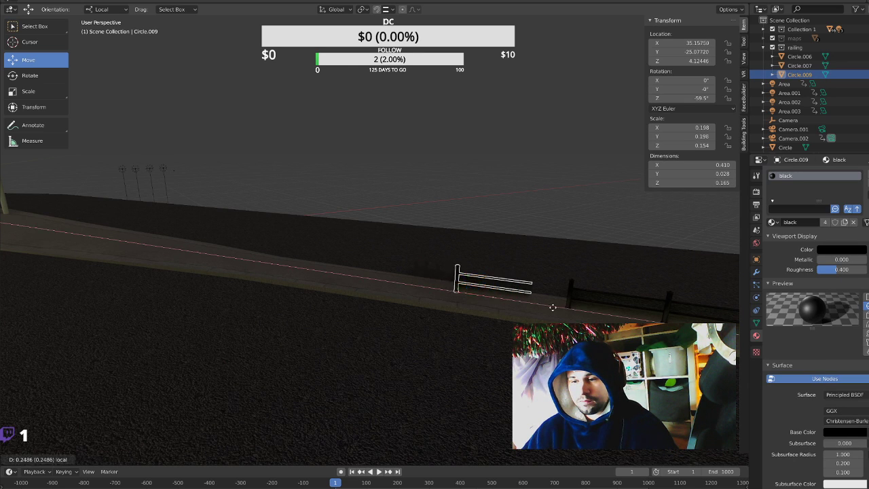
{"action": "key", "text": "KP_Decimal"}
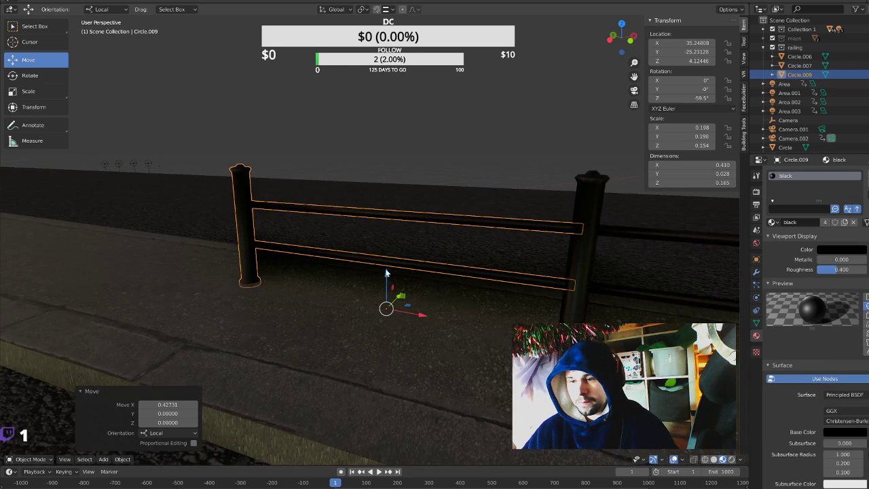
{"action": "mouse_move", "coordinate": [569, 313]}
{"action": "middle_mouse_down"}
{"action": "mouse_move", "coordinate": [476, 241]}
{"action": "mouse_move", "coordinate": [451, 241]}
{"action": "mouse_move", "coordinate": [481, 243]}
{"action": "mouse_move", "coordinate": [430, 259]}
{"action": "middle_mouse_up"}
{"action": "mouse_move", "coordinate": [320, 273]}
{"action": "middle_mouse_down"}
{"action": "mouse_move", "coordinate": [313, 310]}
{"action": "mouse_move", "coordinate": [320, 295]}
{"action": "mouse_move", "coordinate": [254, 237]}
{"action": "middle_mouse_up"}
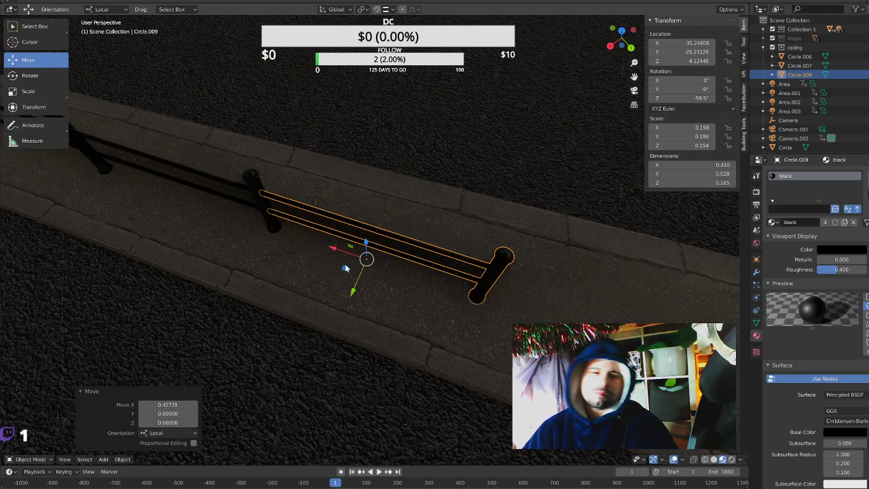
Line Circle.009 up with the previous section and rotate it slightly to follow the curb.
{"action": "key", "text": "Tab"}
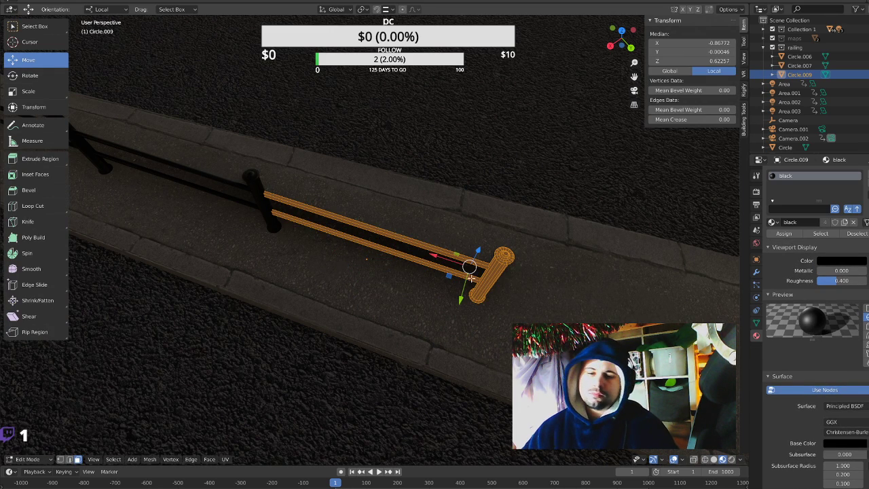
{"action": "left_click_drag", "start_coordinate": [438, 260], "coordinate": [564, 309]}
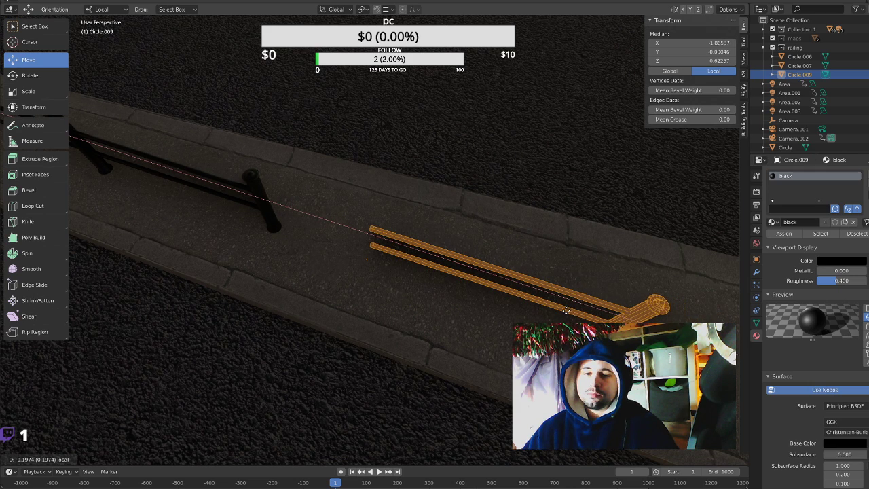
{"action": "key", "text": "Tab"}
{"action": "left_click_drag", "start_coordinate": [324, 258], "coordinate": [228, 227]}
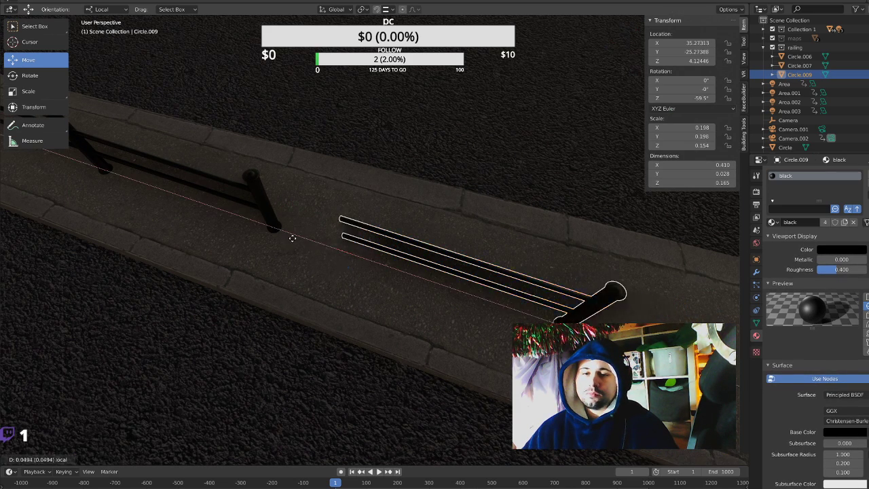
{"action": "left_click", "coordinate": [27, 75]}
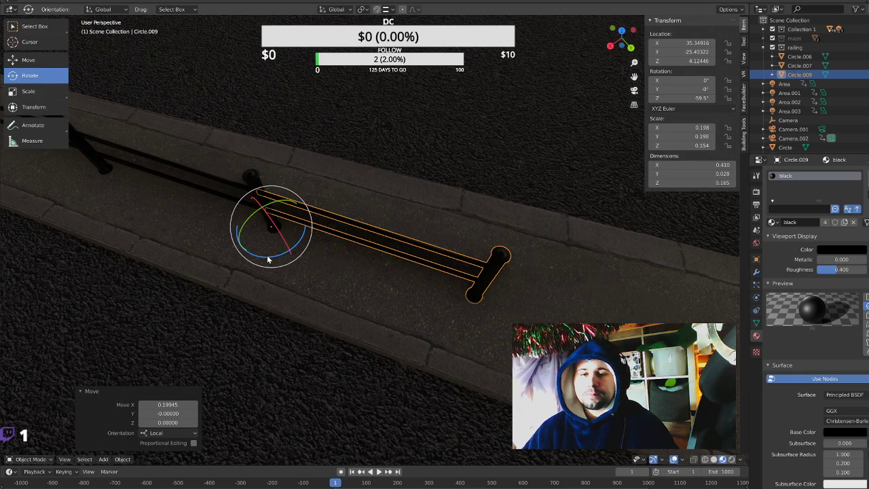
{"action": "left_click_drag", "start_coordinate": [269, 258], "coordinate": [272, 257]}
{"action": "mouse_move", "coordinate": [271, 256]}
{"action": "middle_mouse_down"}
{"action": "mouse_move", "coordinate": [426, 254]}
{"action": "mouse_move", "coordinate": [444, 308]}
{"action": "mouse_move", "coordinate": [429, 314]}
{"action": "middle_mouse_up"}
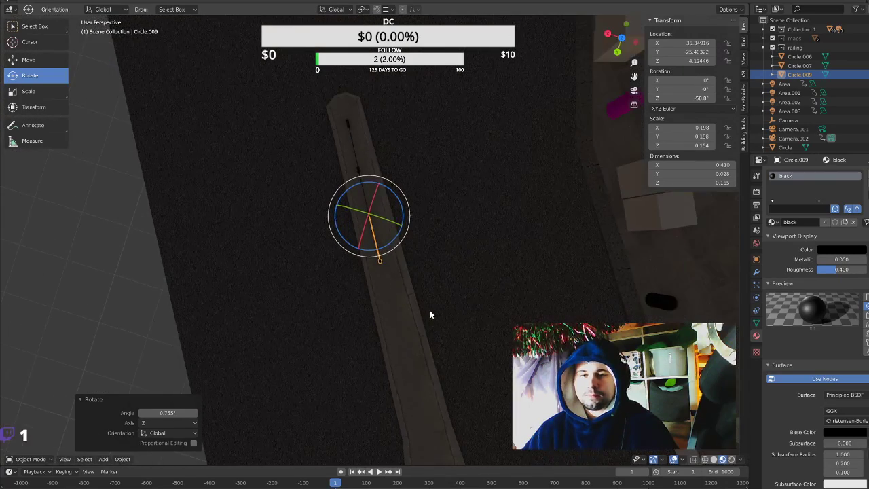
Duplicate the fence geometry in Edit Mode and move it further down the sidewalk.
{"action": "key", "text": "Tab"}
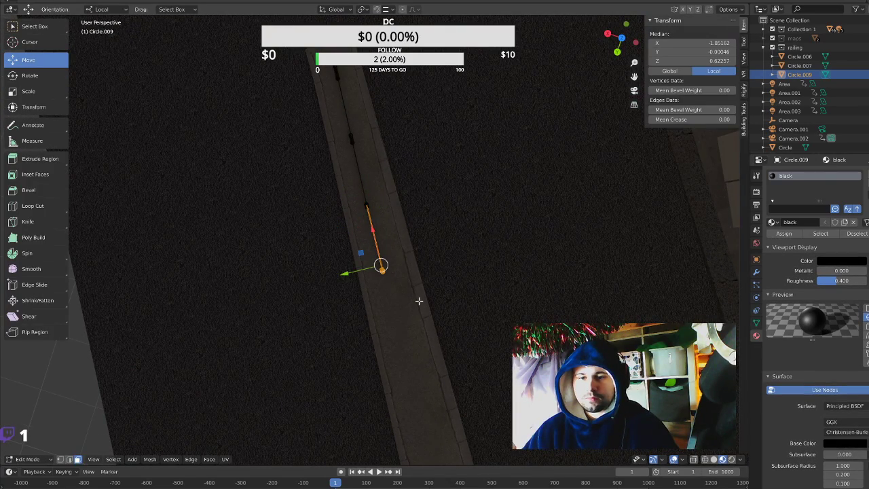
{"action": "key", "text": "shift+d"}
{"action": "left_click_drag", "start_coordinate": [373, 233], "coordinate": [383, 299]}
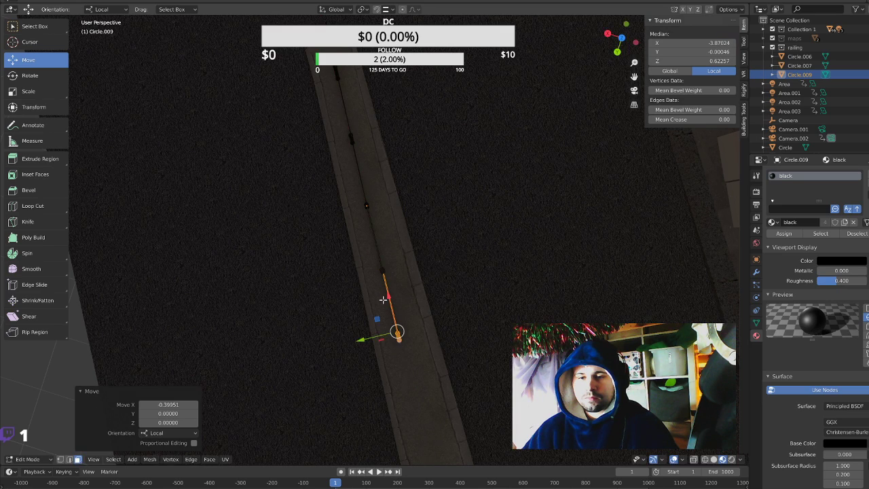
{"action": "left_click_drag", "start_coordinate": [383, 299], "coordinate": [410, 362]}
{"action": "mouse_move", "coordinate": [452, 363]}
{"action": "middle_mouse_down", "text": "shift"}
{"action": "mouse_move", "coordinate": [477, 218]}
{"action": "mouse_move", "coordinate": [526, 246]}
{"action": "mouse_move", "coordinate": [394, 252]}
{"action": "mouse_move", "coordinate": [414, 242]}
{"action": "middle_mouse_up", "text": "shift"}
Add another copy shifted -0.39417 along local X, then deselect everything.
{"action": "key", "text": "g"}
{"action": "right_click", "coordinate": [322, 226]}
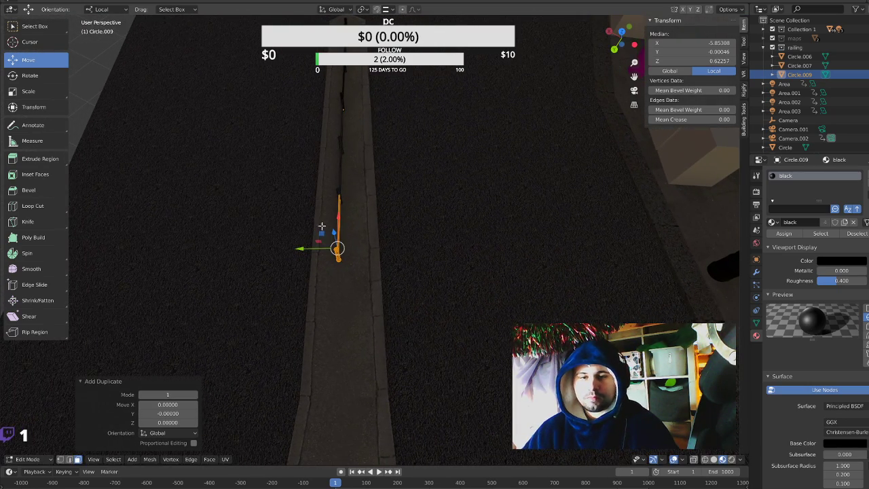
{"action": "key", "text": "g"}
{"action": "key", "text": "x"}
{"action": "key", "text": "x"}
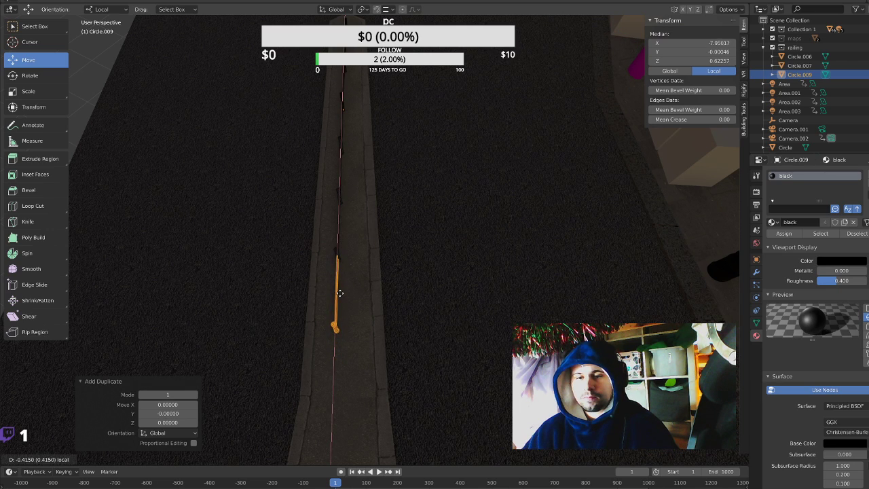
{"action": "left_click", "coordinate": [340, 290]}
{"action": "mouse_move", "coordinate": [409, 293]}
{"action": "middle_mouse_down"}
{"action": "mouse_move", "coordinate": [308, 258]}
{"action": "mouse_move", "coordinate": [328, 251]}
{"action": "middle_mouse_up"}
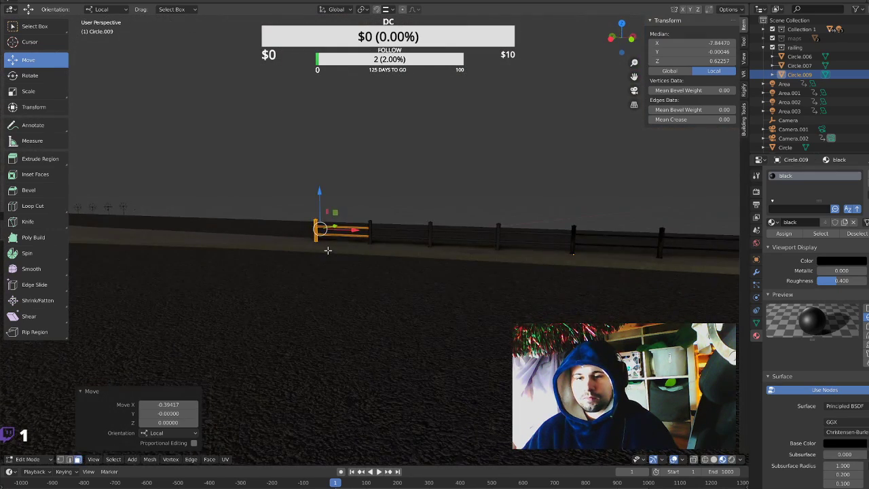
{"action": "left_click", "coordinate": [380, 126]}
{"action": "mouse_move", "coordinate": [268, 177]}
{"action": "middle_mouse_down"}
{"action": "mouse_move", "coordinate": [366, 178]}
{"action": "mouse_move", "coordinate": [204, 174]}
{"action": "mouse_move", "coordinate": [672, 177]}
{"action": "mouse_move", "coordinate": [686, 218]}
{"action": "mouse_move", "coordinate": [569, 316]}
{"action": "mouse_move", "coordinate": [328, 171]}
{"action": "middle_mouse_up"}
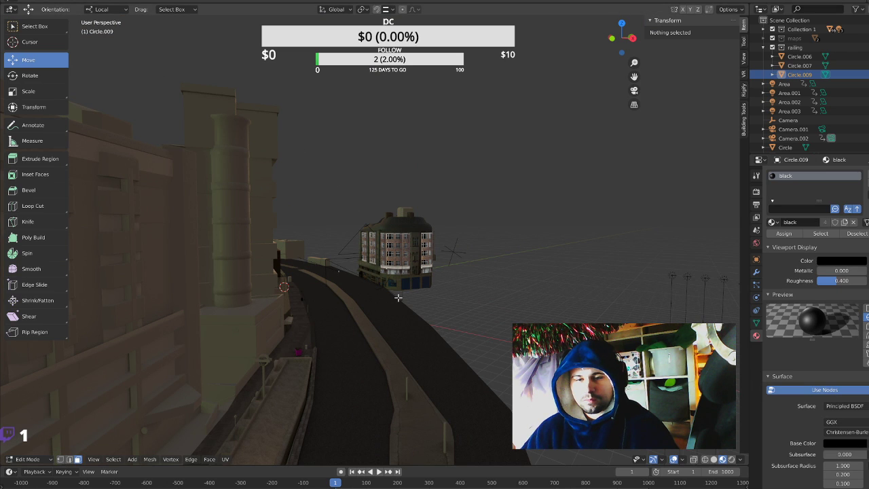
{"action": "middle_click_drag", "start_coordinate": [398, 296], "coordinate": [434, 272]}
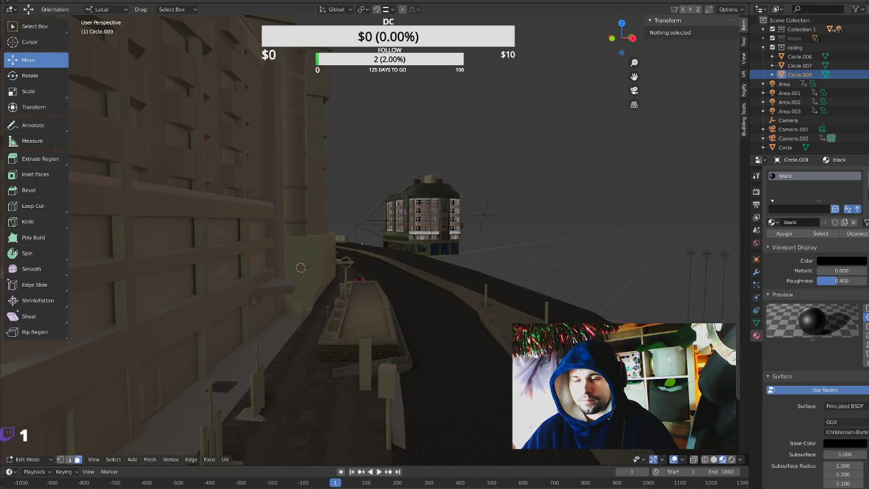
{"action": "scroll", "coordinate": [447, 289], "scroll_direction": "up", "scroll_amount": 3}
{"action": "scroll", "coordinate": [446, 289], "scroll_direction": "up", "scroll_amount": 3}
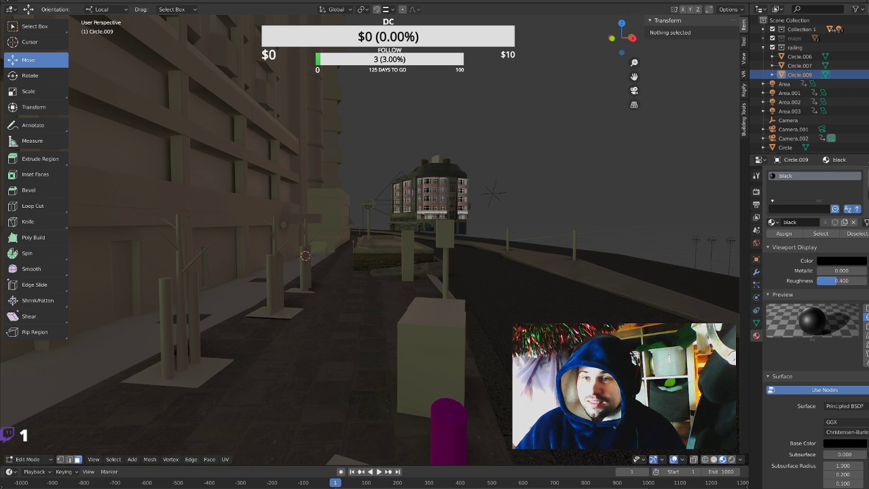
{"action": "scroll", "coordinate": [485, 317], "scroll_direction": "up", "scroll_amount": 2}
{"action": "scroll", "coordinate": [486, 317], "scroll_direction": "up", "scroll_amount": 3}
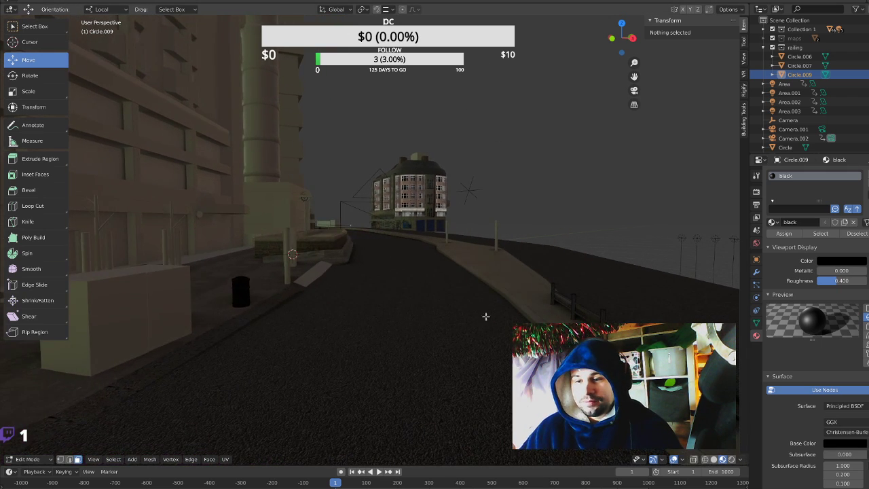
{"action": "scroll", "coordinate": [355, 313], "scroll_direction": "up", "scroll_amount": 2}
{"action": "scroll", "coordinate": [444, 330], "scroll_direction": "up", "scroll_amount": 2}
{"action": "scroll", "coordinate": [451, 306], "scroll_direction": "up", "scroll_amount": 3}
{"action": "scroll", "coordinate": [459, 276], "scroll_direction": "up", "scroll_amount": 2}
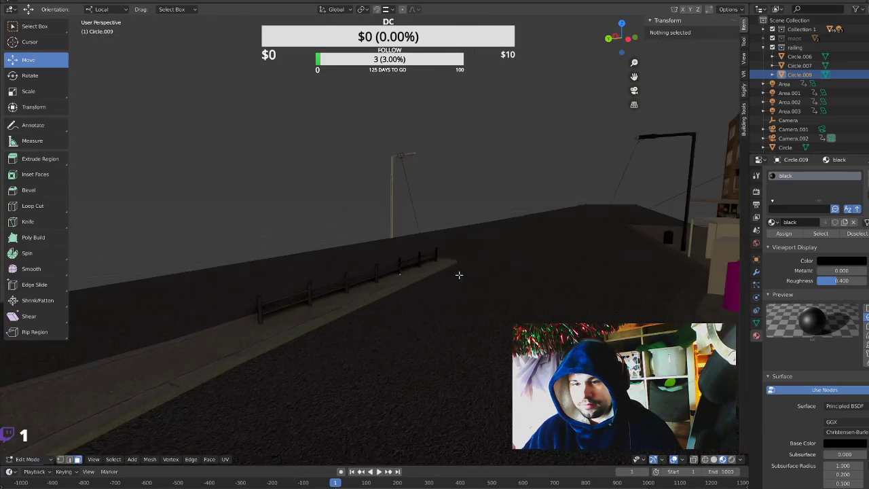
{"action": "mouse_move", "coordinate": [459, 275]}
{"action": "middle_mouse_down"}
{"action": "mouse_move", "coordinate": [382, 275]}
{"action": "mouse_move", "coordinate": [475, 252]}
{"action": "mouse_move", "coordinate": [452, 264]}
{"action": "mouse_move", "coordinate": [514, 301]}
{"action": "mouse_move", "coordinate": [453, 233]}
{"action": "mouse_move", "coordinate": [415, 225]}
{"action": "mouse_move", "coordinate": [400, 264]}
{"action": "middle_mouse_up"}
Return to Object Mode, inspect the fence along the street, and select the median's path plane.
{"action": "key", "text": "Tab"}
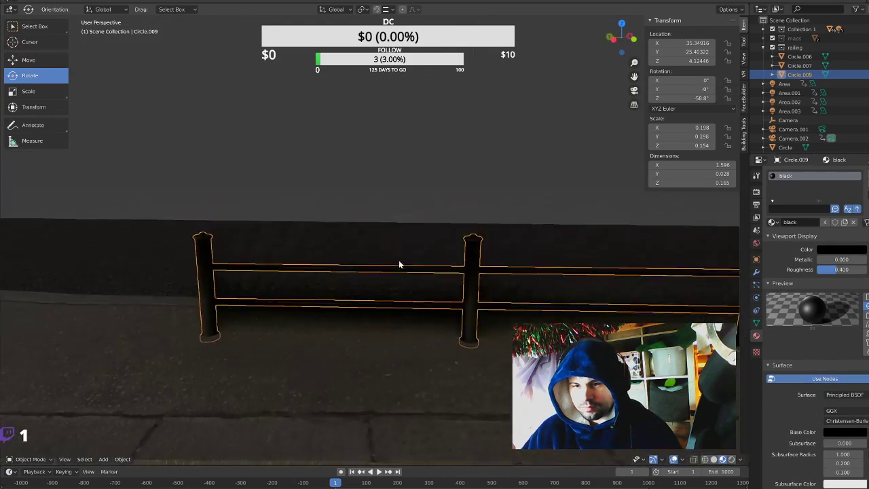
{"action": "scroll", "coordinate": [421, 268], "scroll_direction": "down", "scroll_amount": 3}
{"action": "scroll", "coordinate": [453, 274], "scroll_direction": "down", "scroll_amount": 2}
{"action": "scroll", "coordinate": [452, 273], "scroll_direction": "down", "scroll_amount": 2}
{"action": "middle_click_drag", "start_coordinate": [458, 269], "coordinate": [381, 271]}
{"action": "scroll", "coordinate": [381, 271], "scroll_direction": "down", "scroll_amount": 3}
{"action": "left_click", "coordinate": [549, 252]}
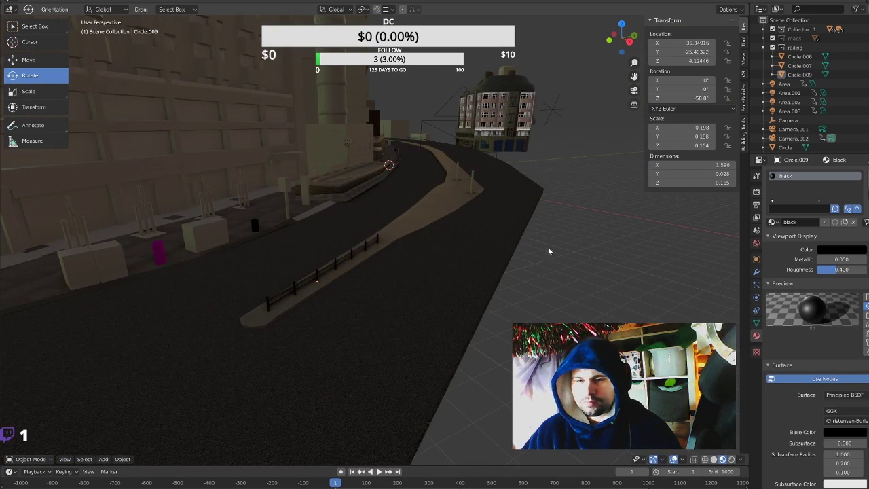
{"action": "middle_click_drag", "start_coordinate": [548, 247], "coordinate": [484, 258]}
{"action": "scroll", "coordinate": [482, 257], "scroll_direction": "up", "scroll_amount": 2}
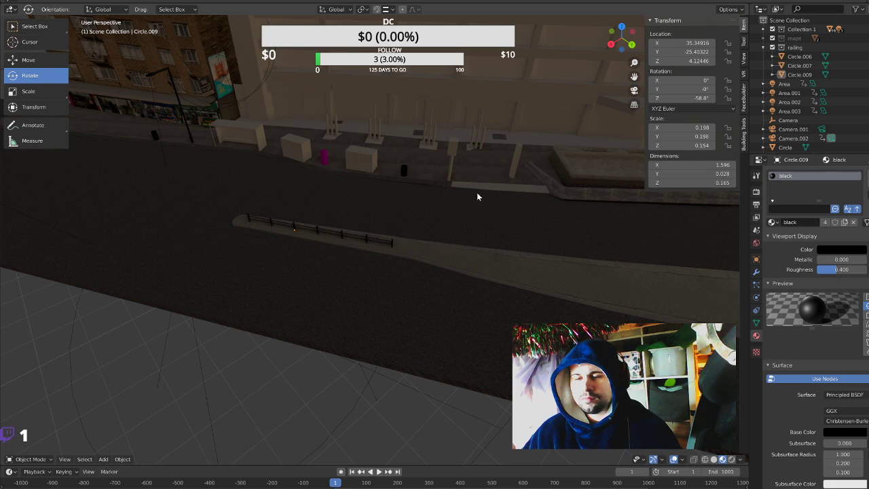
{"action": "left_click", "coordinate": [506, 188]}
{"action": "middle_click_drag", "start_coordinate": [506, 188], "coordinate": [529, 235]}
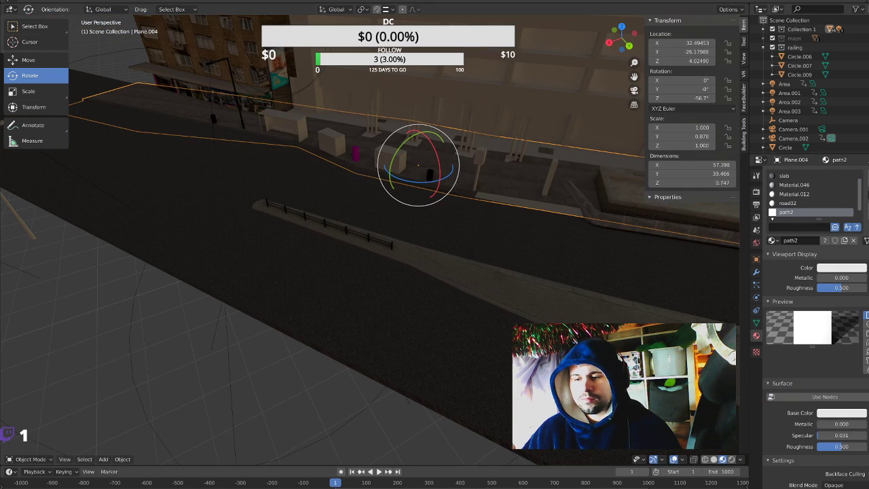
Switch the viewport to Rendered shading and view along the road.
{"action": "left_click", "coordinate": [731, 459]}
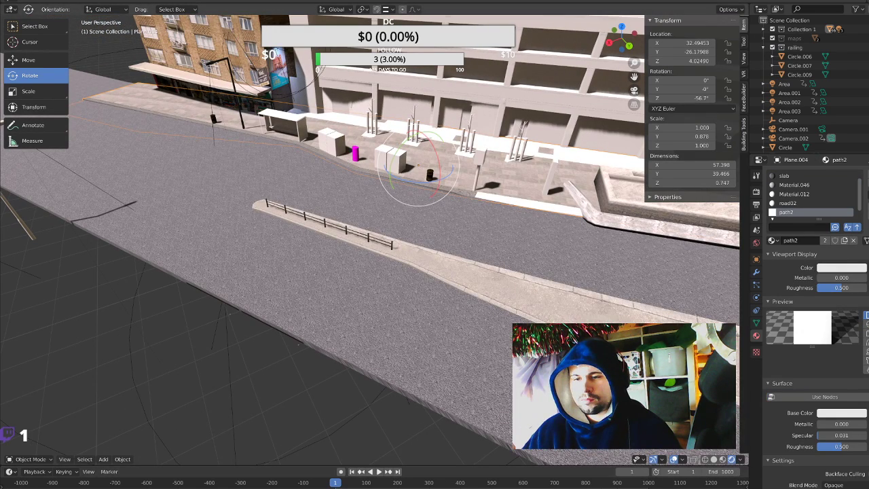
{"action": "middle_click_drag", "start_coordinate": [545, 272], "coordinate": [466, 250]}
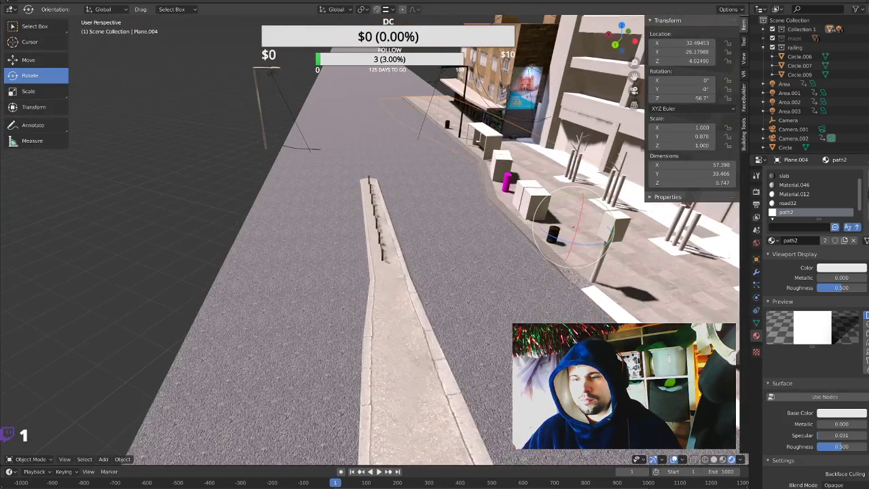
{"action": "left_click", "coordinate": [713, 460]}
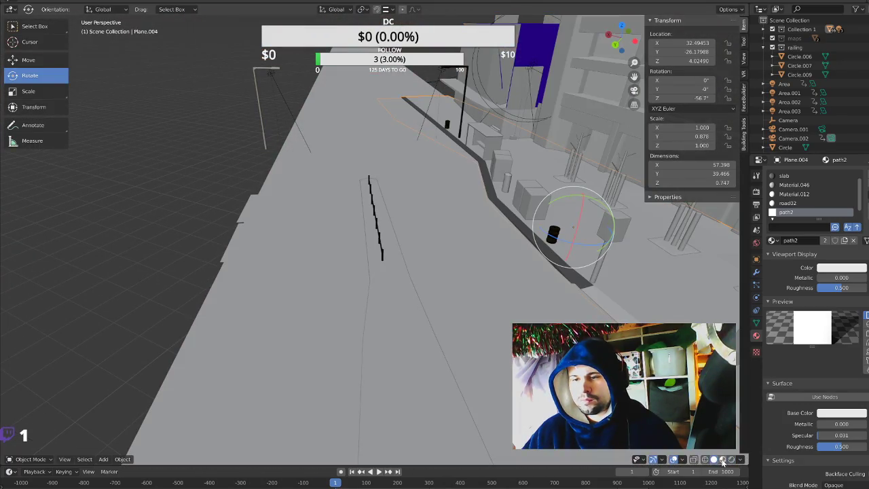
{"action": "left_click", "coordinate": [732, 460]}
{"action": "middle_click_drag", "start_coordinate": [434, 272], "coordinate": [434, 224]}
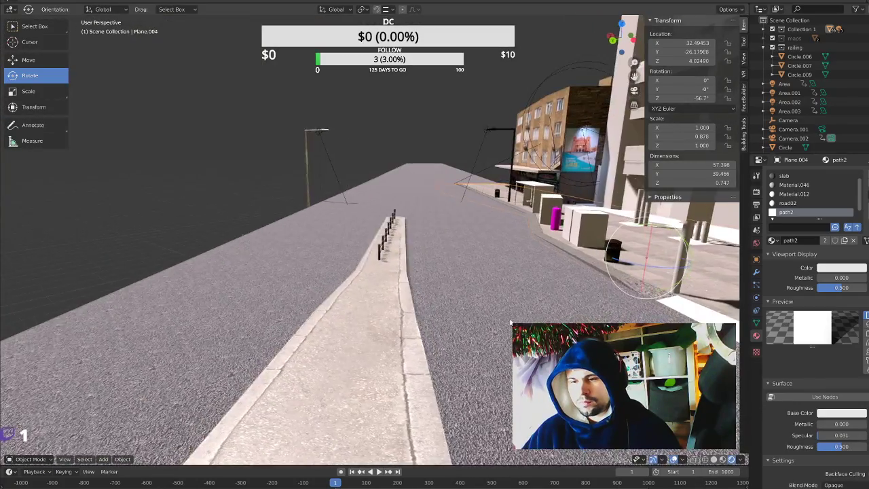
{"action": "middle_click_drag", "start_coordinate": [476, 271], "coordinate": [531, 290]}
Lower the road signs.008 mesh by -0.0734 on Z so the lane markings show.
{"action": "left_click", "coordinate": [531, 290]}
{"action": "key", "text": "Tab"}
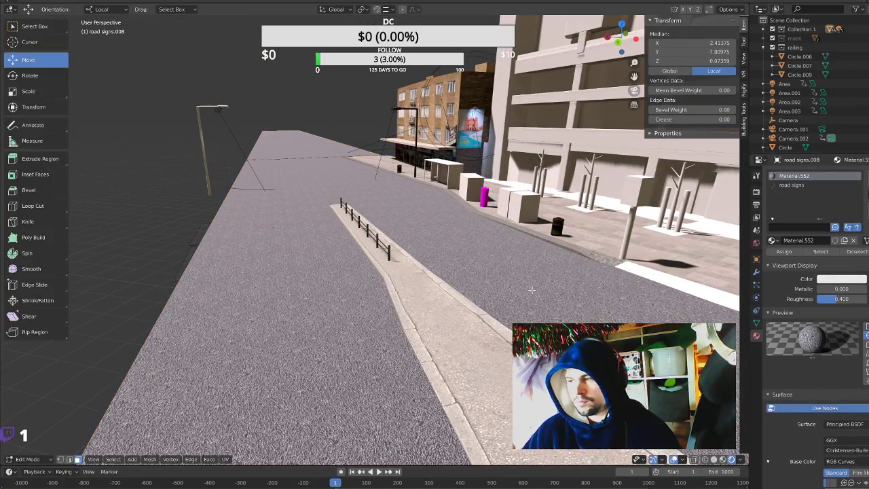
{"action": "middle_click_drag", "start_coordinate": [526, 288], "coordinate": [530, 286]}
{"action": "key", "text": "g"}
{"action": "key", "text": "z"}
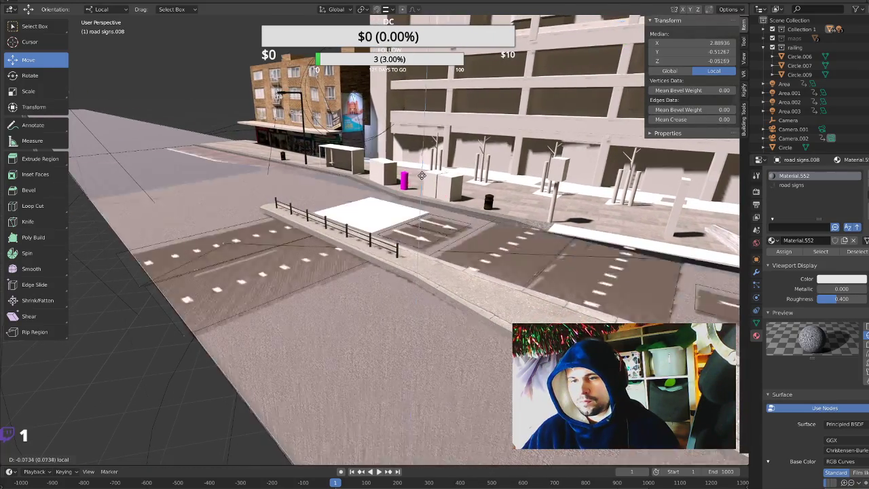
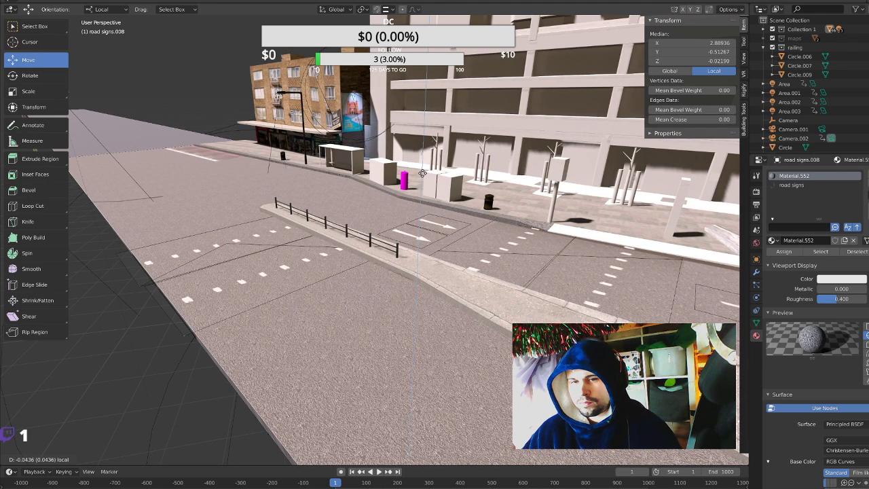
Select the crossing and arrow road-marking faces and lift them slightly.
{"action": "left_click", "coordinate": [631, 279]}
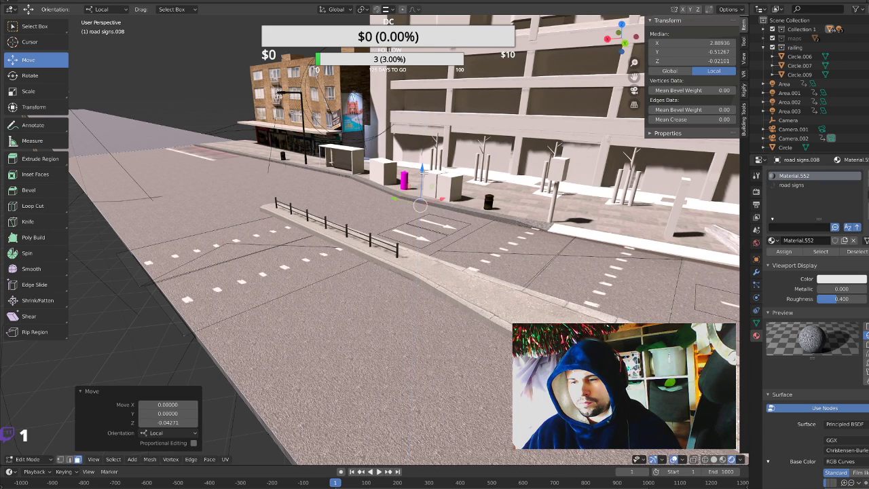
{"action": "left_click", "coordinate": [706, 296]}
{"action": "left_click", "coordinate": [622, 278]}
{"action": "left_click", "coordinate": [452, 229], "text": "shift"}
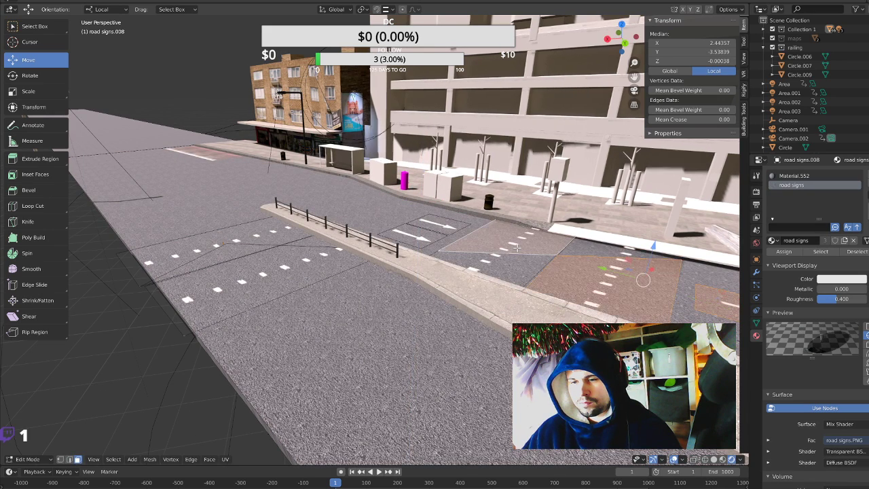
{"action": "left_click", "coordinate": [421, 233], "text": "shift"}
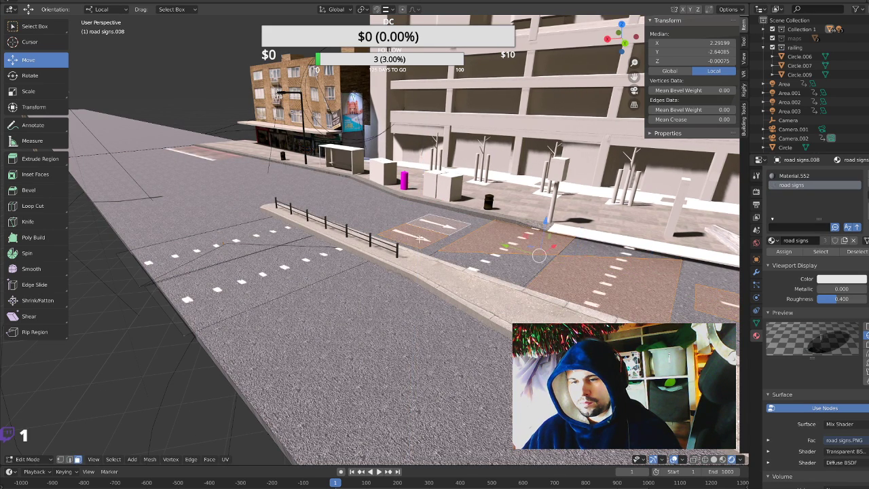
{"action": "left_click", "coordinate": [286, 272], "text": "shift"}
{"action": "left_click", "coordinate": [241, 241], "text": "shift"}
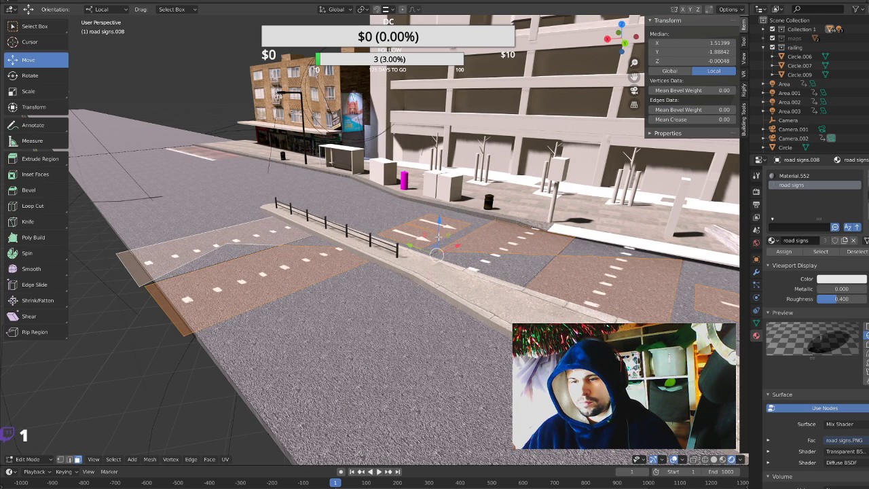
{"action": "left_click_drag", "start_coordinate": [442, 218], "coordinate": [401, 215]}
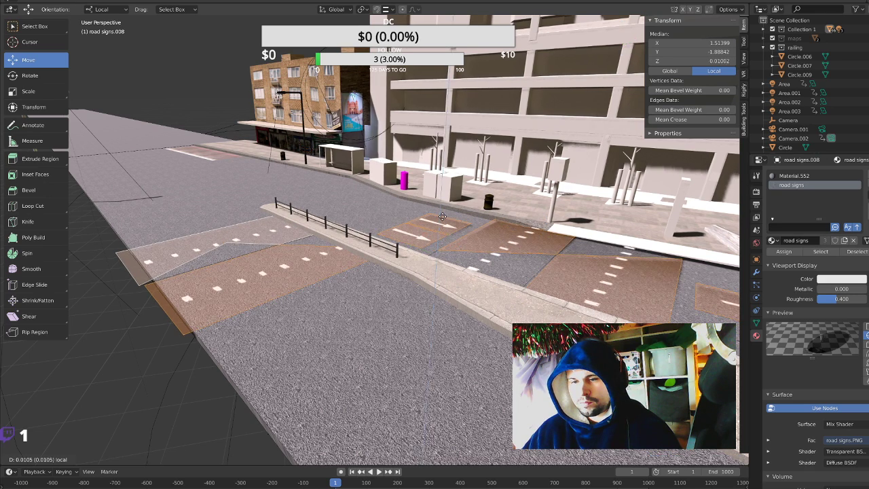
Raise the selected road faces along Z above the asphalt, then clear the selection.
{"action": "left_click", "coordinate": [382, 216]}
{"action": "key", "text": "g"}
{"action": "key", "text": "z"}
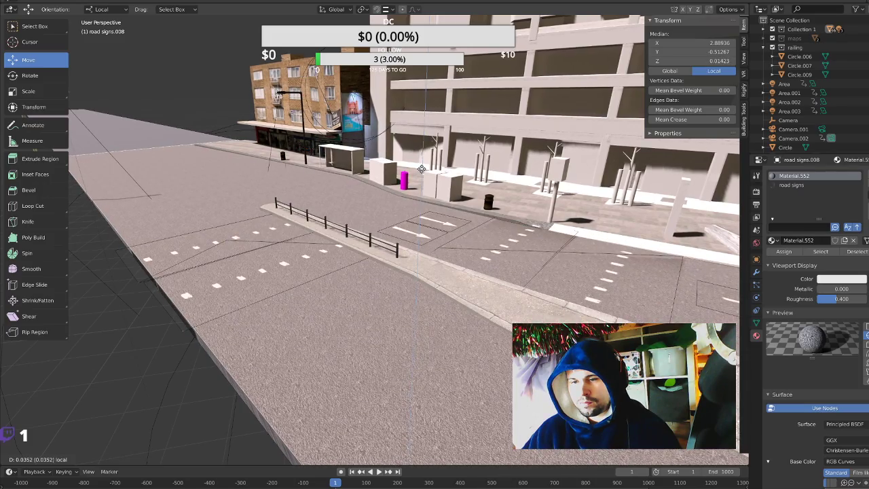
{"action": "key", "text": "Return"}
{"action": "key", "text": "alt+a"}
Slide the crossing marking faces along Y into line across the road.
{"action": "middle_click_drag", "start_coordinate": [123, 320], "coordinate": [430, 281]}
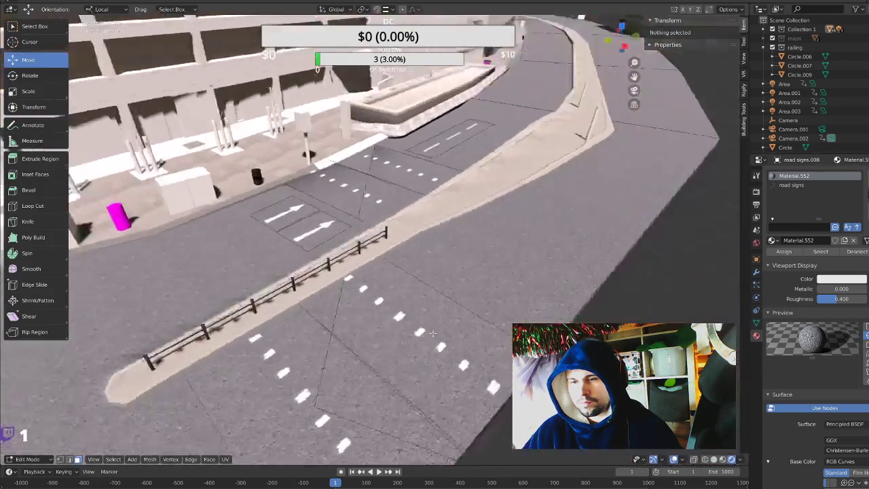
{"action": "key", "text": "w"}
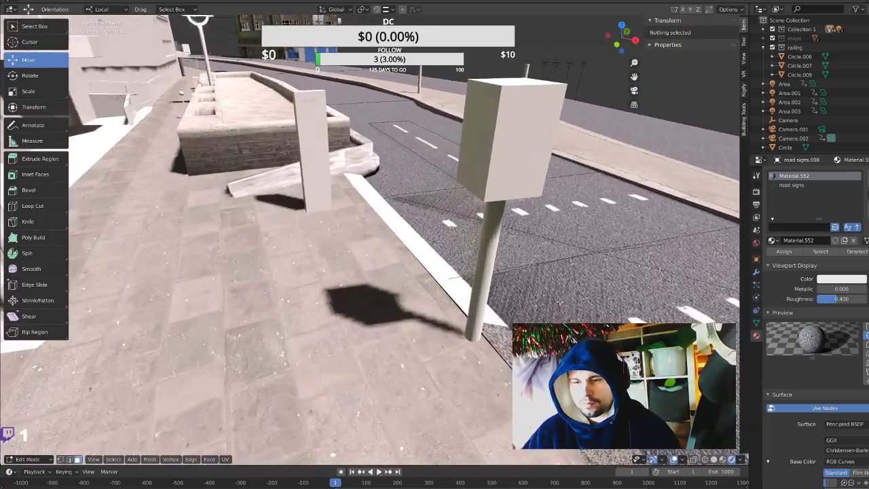
{"action": "key", "text": "w"}
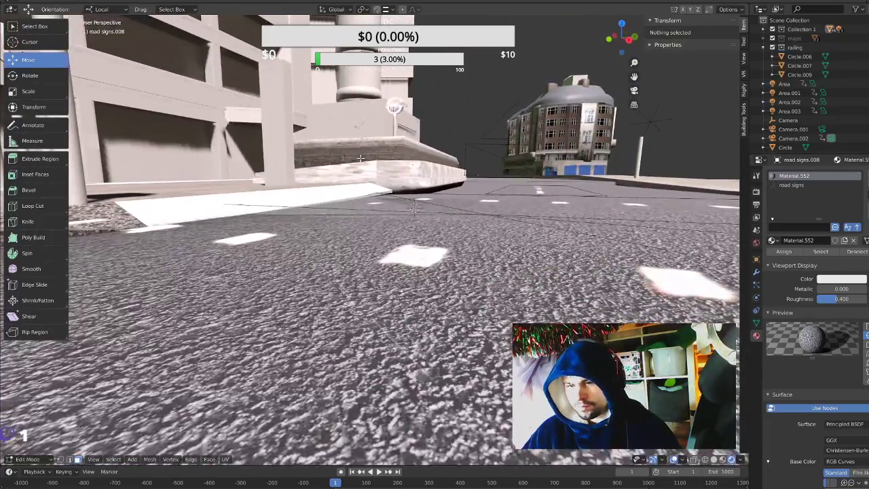
{"action": "key", "text": "Escape"}
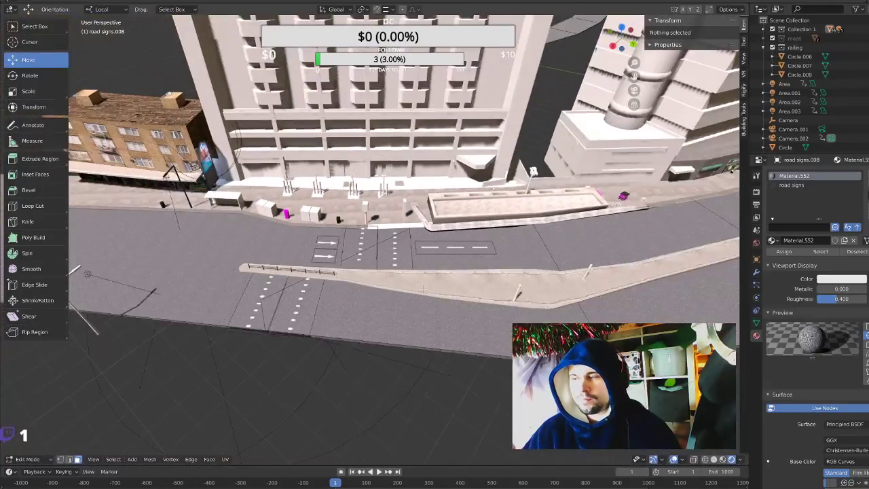
{"action": "middle_click_drag", "start_coordinate": [423, 288], "coordinate": [446, 385]}
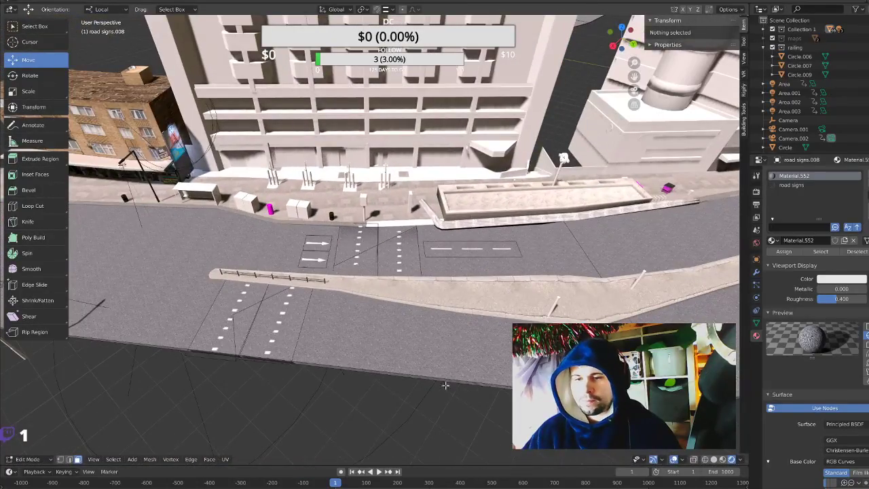
{"action": "left_click", "coordinate": [365, 253]}
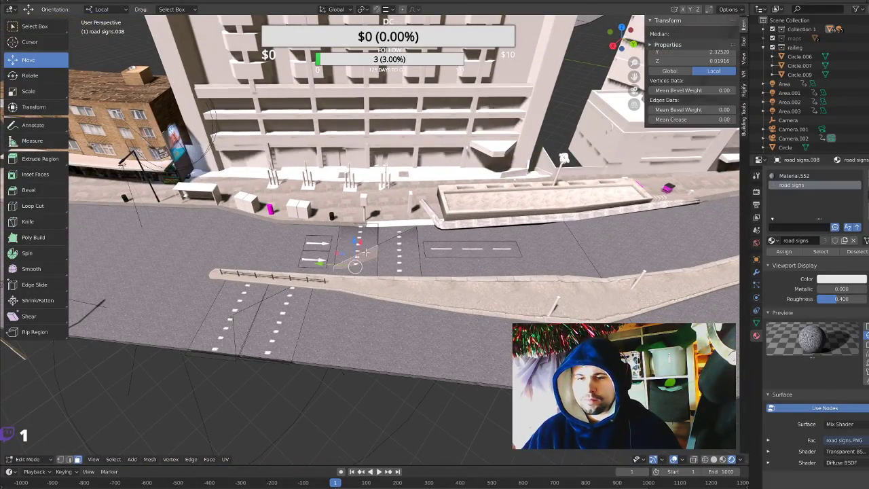
{"action": "left_click", "coordinate": [364, 259], "text": "shift"}
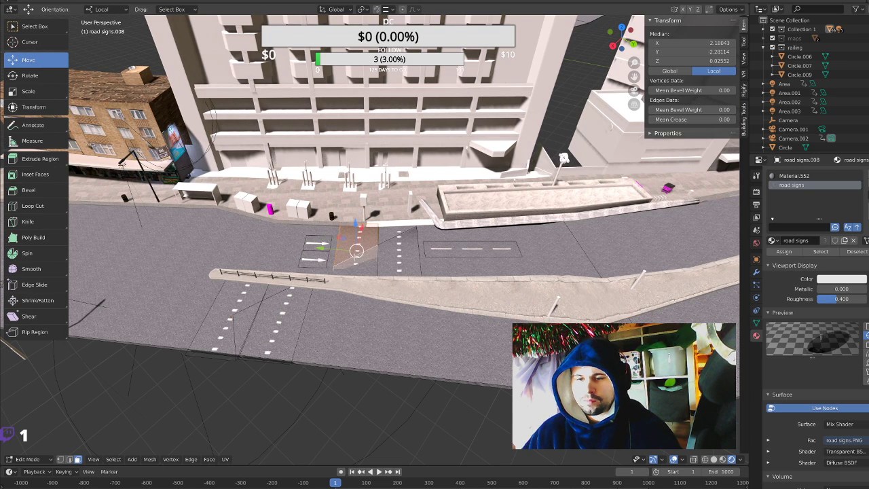
{"action": "left_click_drag", "start_coordinate": [337, 249], "coordinate": [400, 252]}
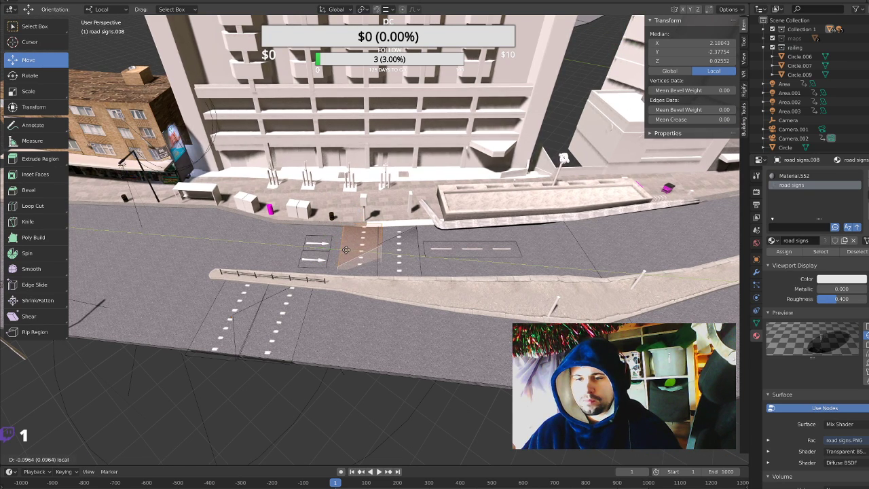
{"action": "left_click", "coordinate": [398, 239]}
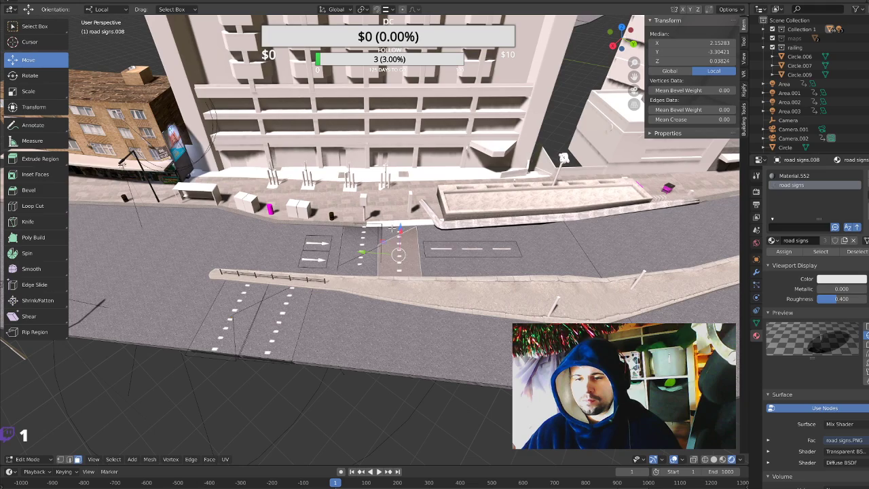
{"action": "left_click_drag", "start_coordinate": [360, 245], "coordinate": [452, 246]}
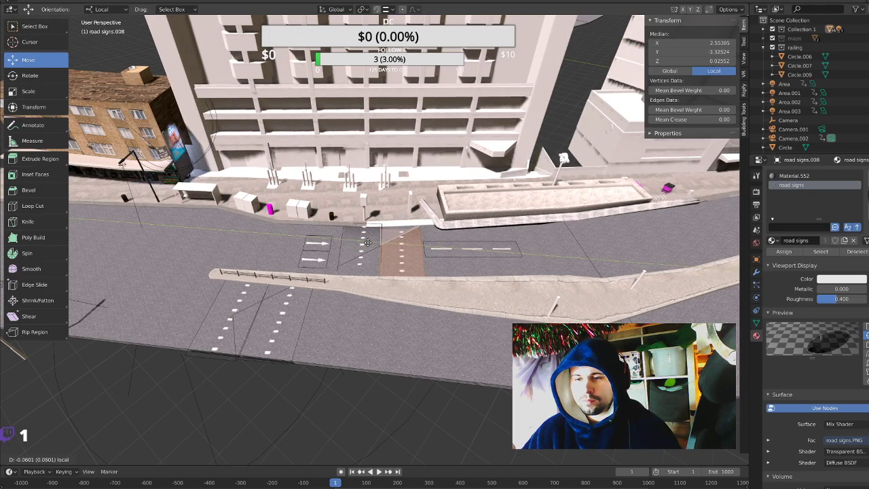
{"action": "left_click", "coordinate": [555, 243]}
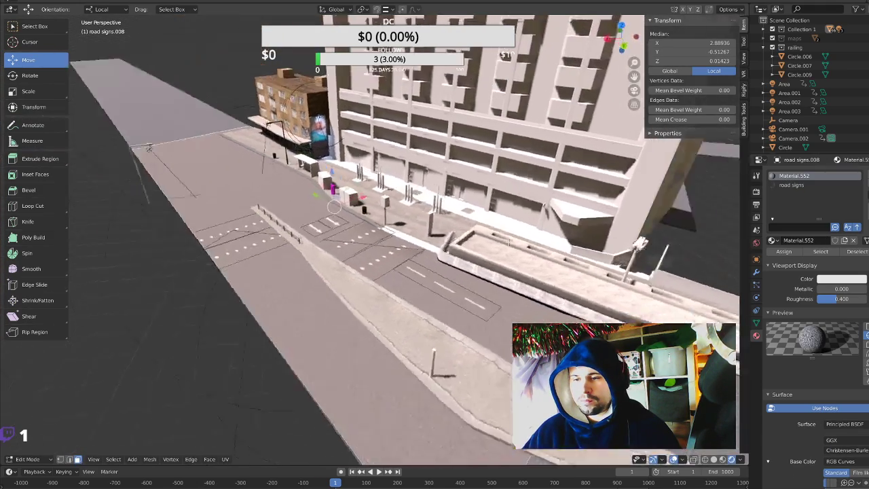
Return to Object Mode and select the shelter object Cube.024.
{"action": "middle_click_drag", "start_coordinate": [555, 244], "coordinate": [407, 259]}
{"action": "scroll", "coordinate": [479, 220], "scroll_direction": "up", "scroll_amount": 5}
{"action": "scroll", "coordinate": [479, 219], "scroll_direction": "down", "scroll_amount": 5}
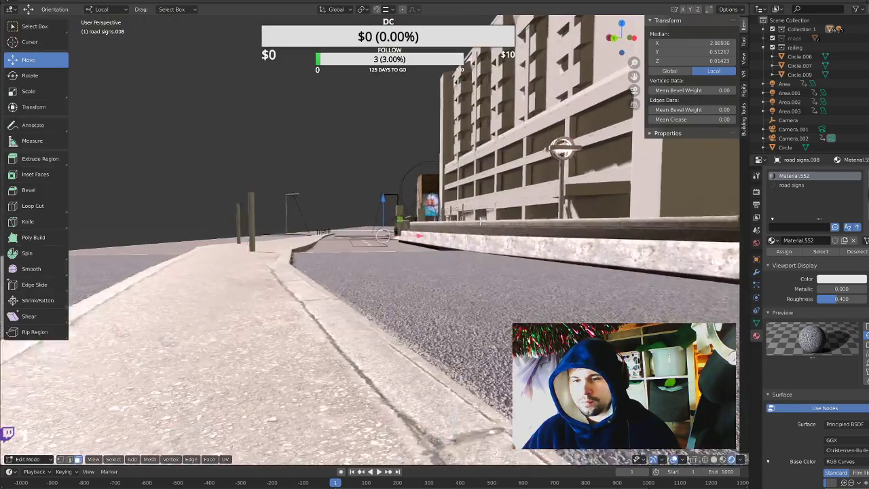
{"action": "scroll", "coordinate": [479, 219], "scroll_direction": "up", "scroll_amount": 5}
{"action": "scroll", "coordinate": [479, 220], "scroll_direction": "down", "scroll_amount": 5}
{"action": "mouse_move", "coordinate": [479, 219]}
{"action": "middle_mouse_down"}
{"action": "mouse_move", "coordinate": [489, 221]}
{"action": "mouse_move", "coordinate": [458, 382]}
{"action": "mouse_move", "coordinate": [485, 338]}
{"action": "mouse_move", "coordinate": [438, 356]}
{"action": "middle_mouse_up"}
{"action": "key", "text": "Tab"}
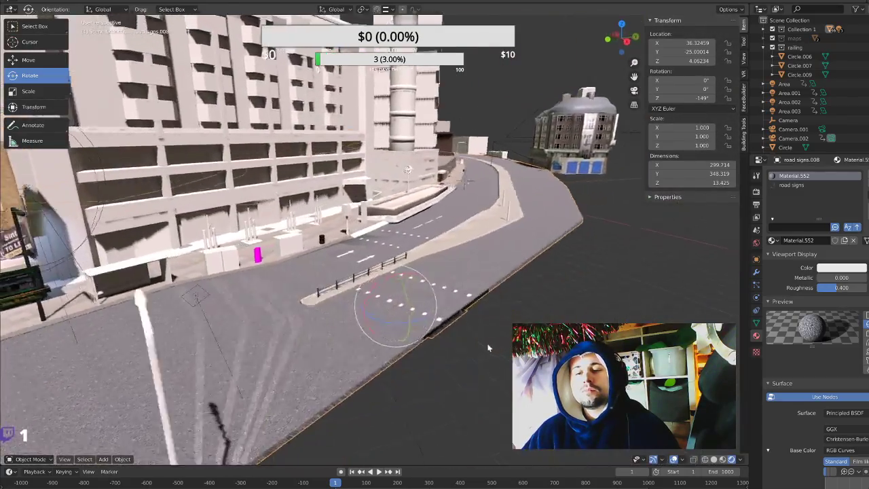
{"action": "scroll", "coordinate": [366, 207], "scroll_direction": "up", "scroll_amount": 3}
{"action": "scroll", "coordinate": [365, 203], "scroll_direction": "up", "scroll_amount": 3}
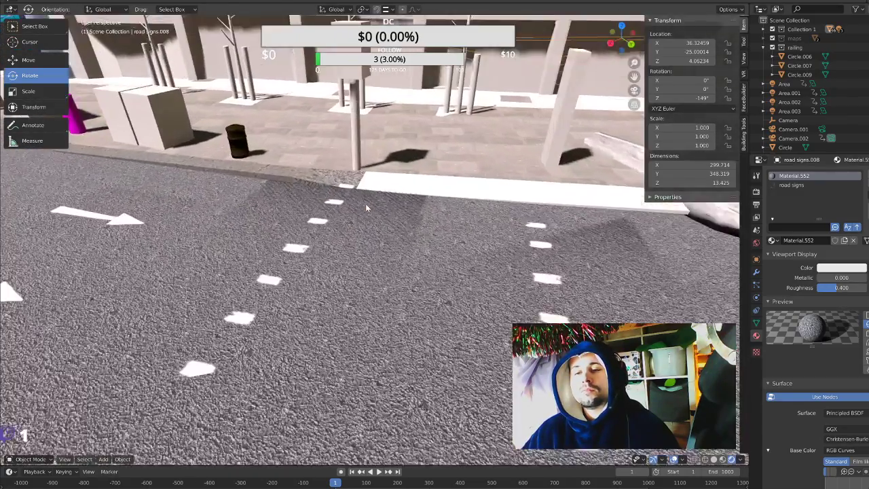
{"action": "scroll", "coordinate": [371, 205], "scroll_direction": "up", "scroll_amount": 2}
{"action": "scroll", "coordinate": [364, 175], "scroll_direction": "up", "scroll_amount": 2}
{"action": "mouse_move", "coordinate": [363, 175]}
{"action": "middle_mouse_down"}
{"action": "mouse_move", "coordinate": [387, 243]}
{"action": "mouse_move", "coordinate": [262, 265]}
{"action": "mouse_move", "coordinate": [282, 207]}
{"action": "middle_mouse_up"}
{"action": "left_click", "coordinate": [246, 217]}
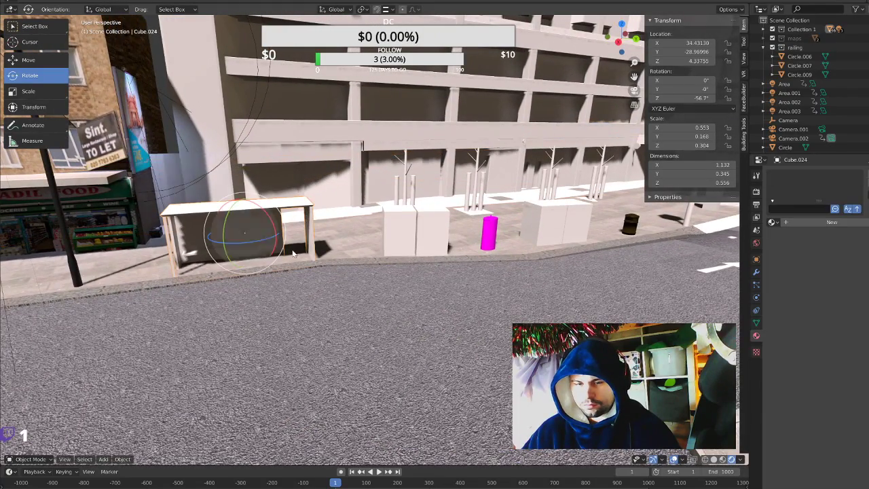
Preview the darker rendered shading, then go back to solid shading.
{"action": "left_click", "coordinate": [724, 460]}
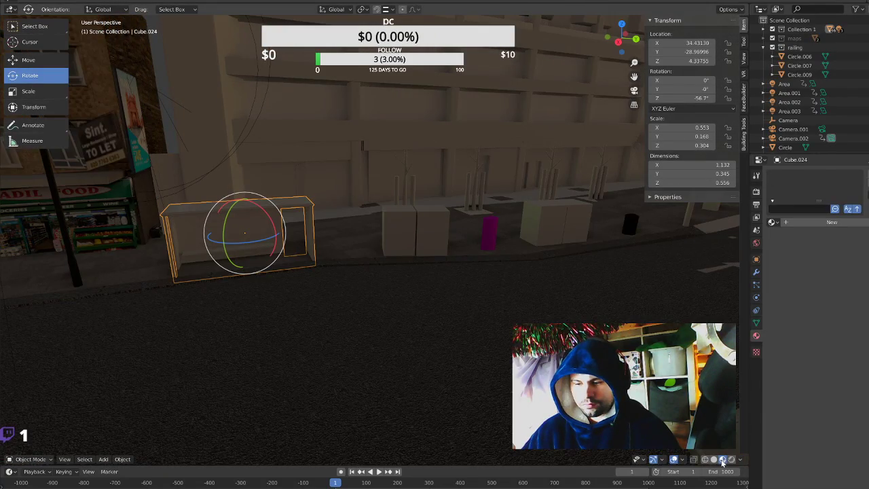
{"action": "left_click", "coordinate": [715, 460]}
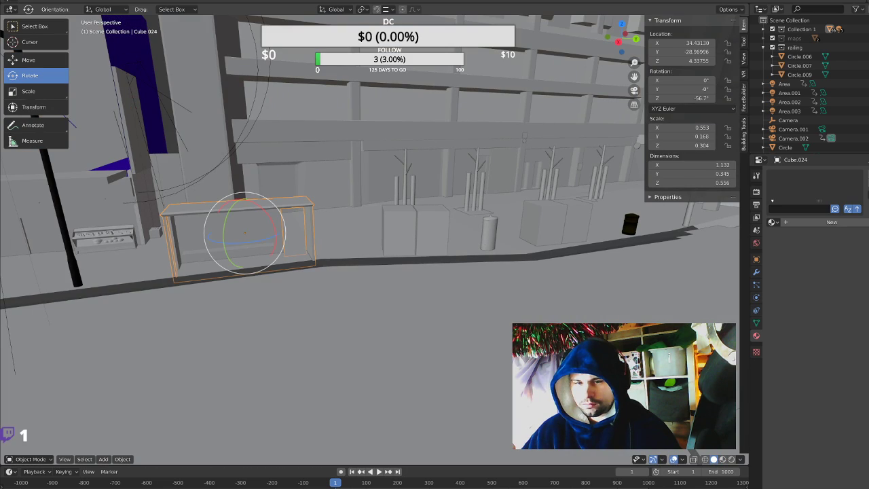
{"action": "mouse_move", "coordinate": [394, 291]}
{"action": "middle_mouse_down"}
{"action": "mouse_move", "coordinate": [423, 289]}
{"action": "mouse_move", "coordinate": [368, 262]}
{"action": "mouse_move", "coordinate": [379, 262]}
{"action": "middle_mouse_up"}
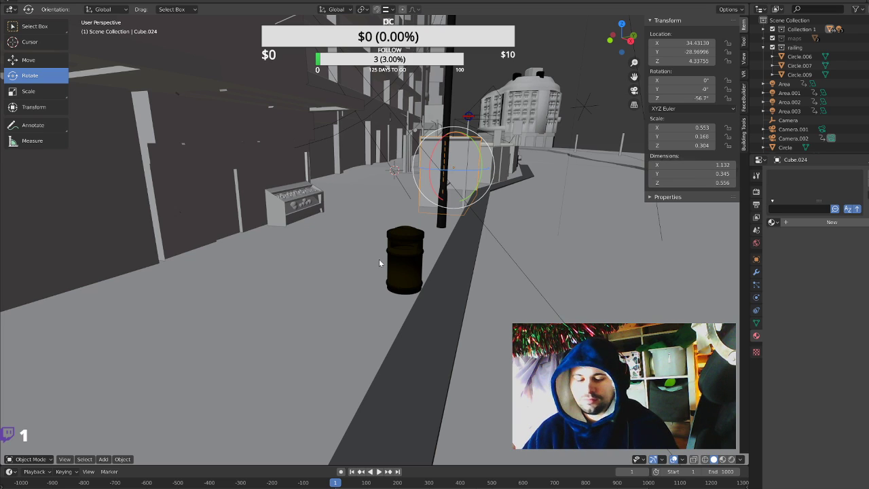
{"action": "mouse_move", "coordinate": [350, 271]}
{"action": "middle_mouse_down"}
{"action": "mouse_move", "coordinate": [385, 245]}
{"action": "mouse_move", "coordinate": [491, 238]}
{"action": "mouse_move", "coordinate": [369, 254]}
{"action": "middle_mouse_up"}
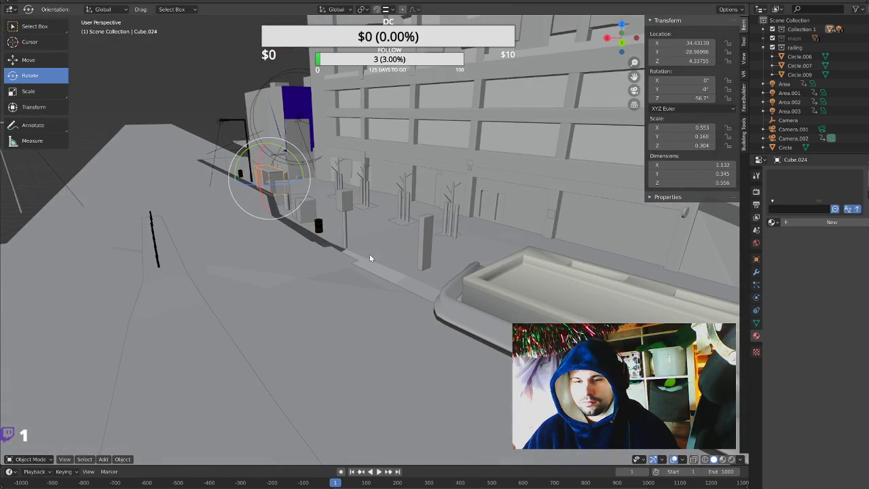
{"action": "scroll", "coordinate": [369, 254], "scroll_direction": "down", "scroll_amount": 3}
{"action": "middle_click_drag", "start_coordinate": [485, 310], "coordinate": [466, 306]}
Select railing pieces Circle.007, Circle.006 and Circle.009 together.
{"action": "left_click", "coordinate": [448, 331]}
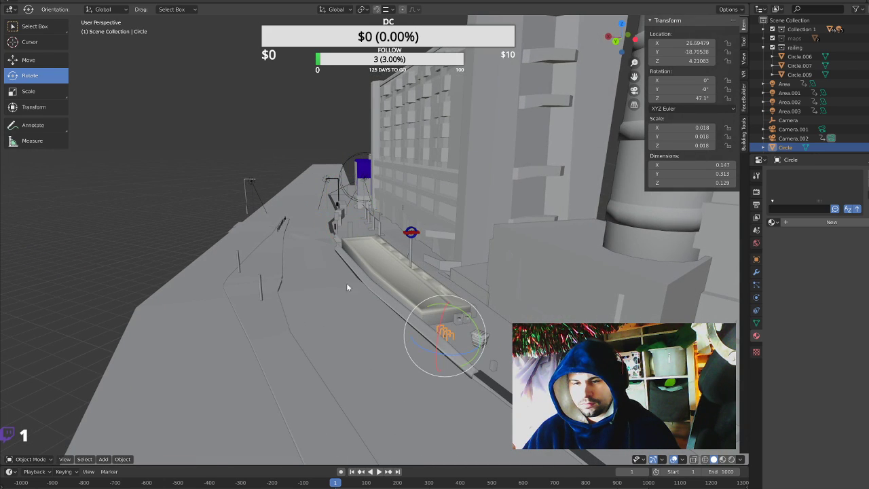
{"action": "left_click", "coordinate": [277, 232]}
{"action": "middle_click_drag", "start_coordinate": [277, 232], "coordinate": [337, 247]}
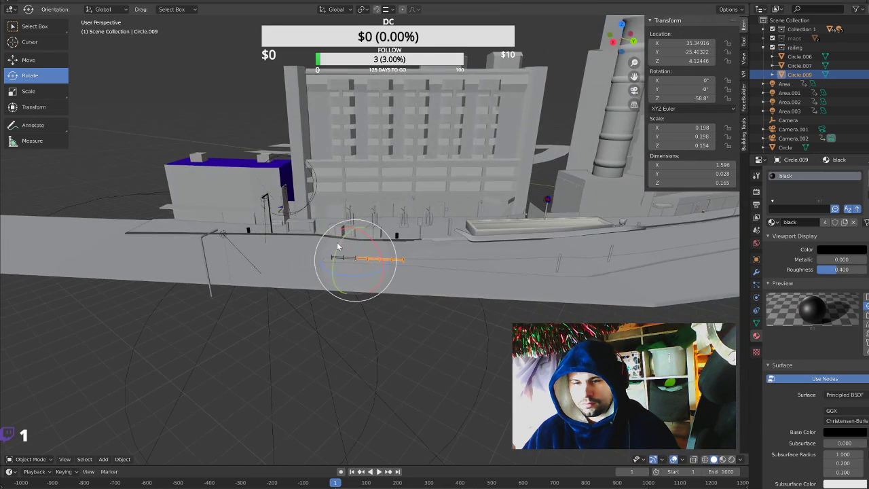
{"action": "mouse_move", "coordinate": [562, 304]}
{"action": "middle_mouse_down"}
{"action": "mouse_move", "coordinate": [425, 181]}
{"action": "mouse_move", "coordinate": [388, 245]}
{"action": "middle_mouse_up"}
{"action": "scroll", "coordinate": [388, 245], "scroll_direction": "up", "scroll_amount": 4}
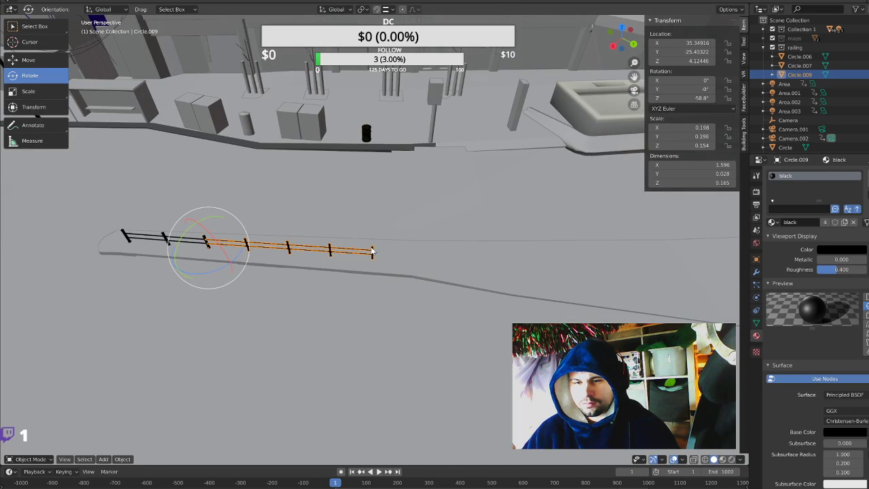
{"action": "left_click", "coordinate": [156, 237], "text": "shift"}
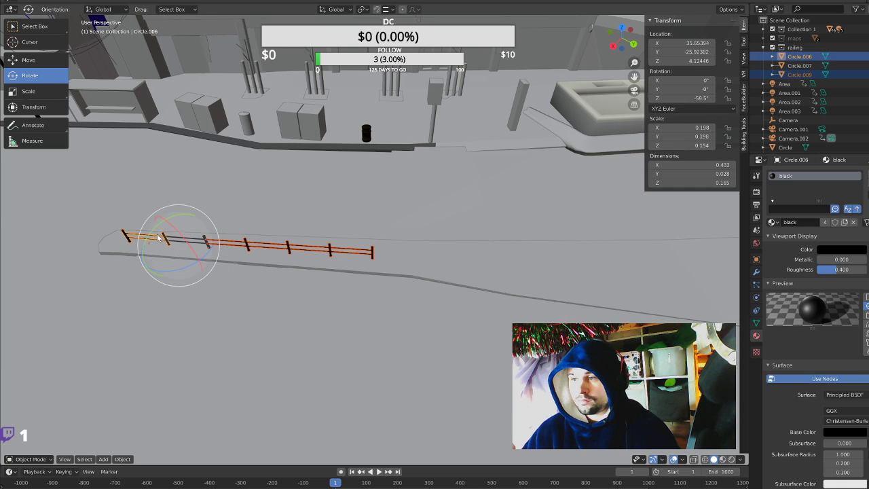
{"action": "key", "text": "alt+a"}
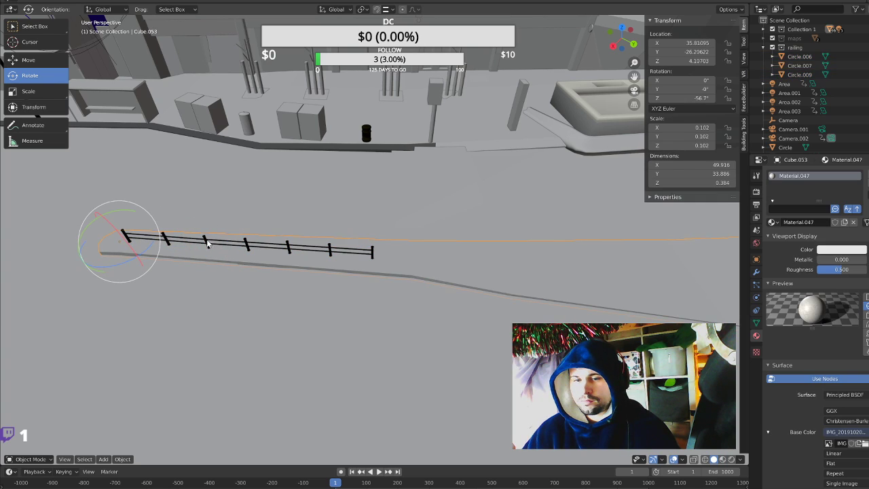
{"action": "left_click", "coordinate": [203, 242]}
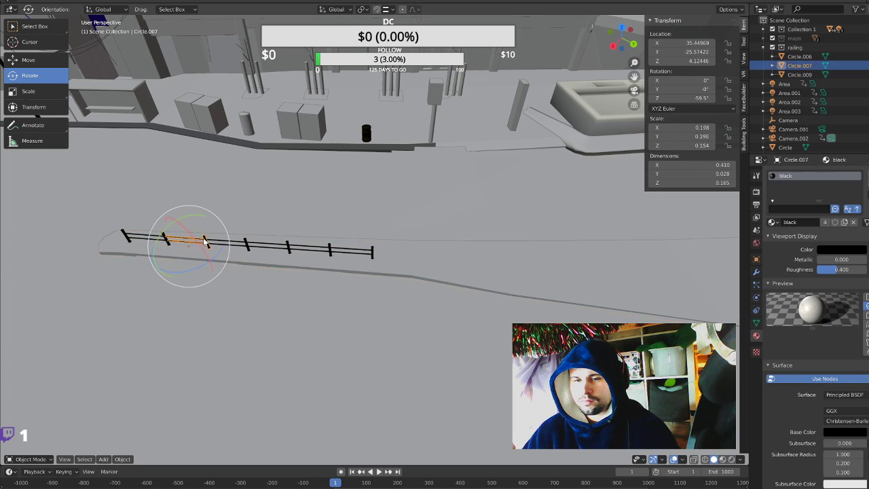
{"action": "left_click", "coordinate": [125, 236], "text": "shift"}
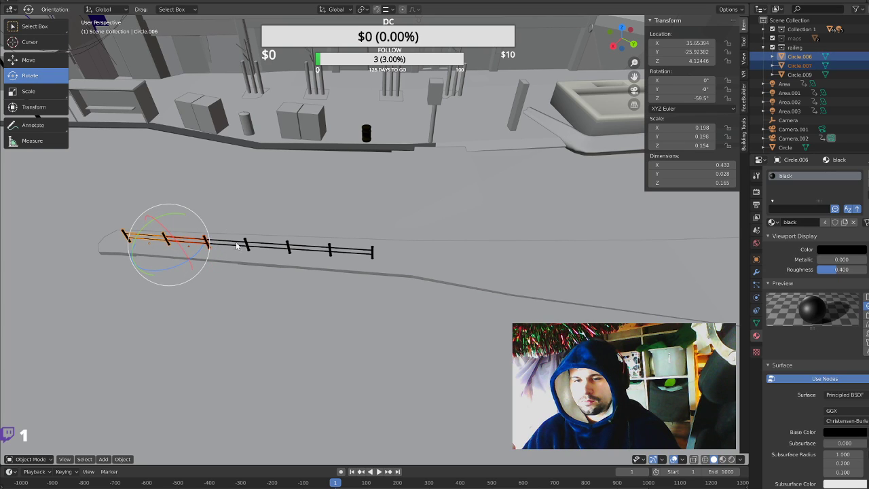
{"action": "left_click", "coordinate": [263, 248], "text": "shift"}
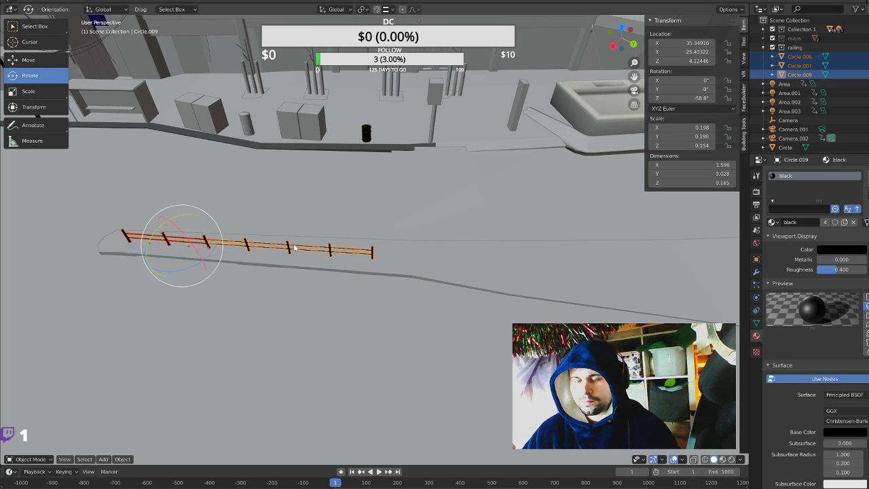
Duplicate the three railing sections and move the copy further along the pavement.
{"action": "key", "text": "shift+d"}
{"action": "right_click", "coordinate": [295, 249]}
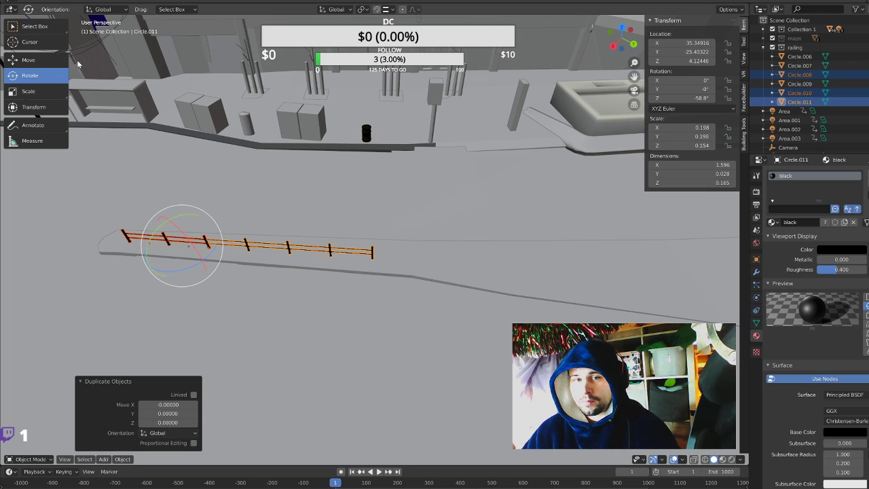
{"action": "left_click", "coordinate": [30, 60]}
{"action": "left_click_drag", "start_coordinate": [178, 243], "coordinate": [610, 251]}
{"action": "mouse_move", "coordinate": [549, 309]}
{"action": "middle_mouse_down"}
{"action": "mouse_move", "coordinate": [301, 275]}
{"action": "mouse_move", "coordinate": [347, 317]}
{"action": "middle_mouse_up"}
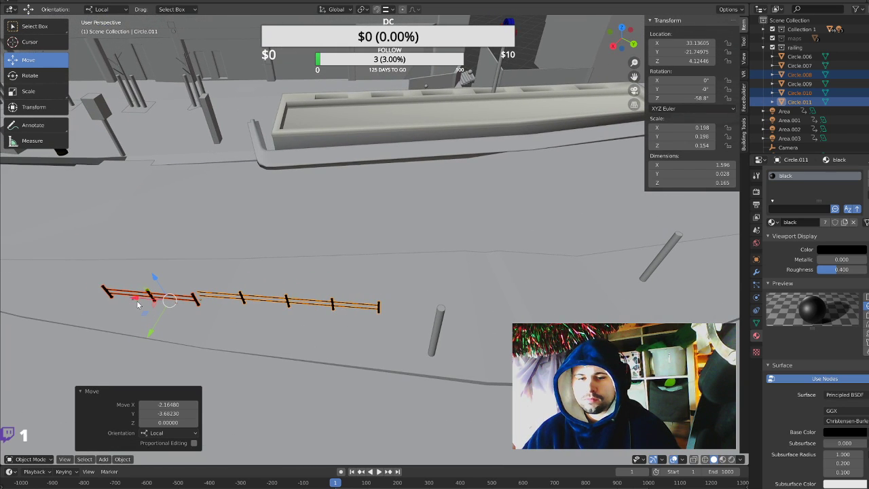
{"action": "left_click_drag", "start_coordinate": [137, 303], "coordinate": [292, 308]}
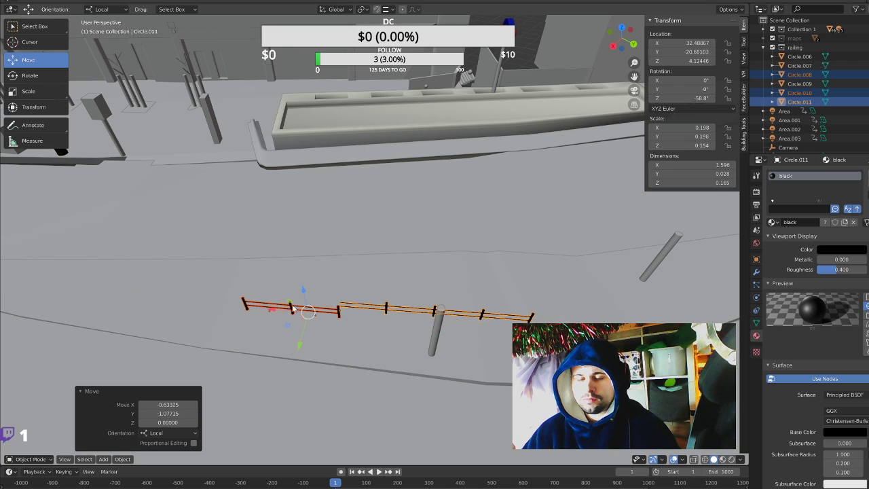
{"action": "left_click_drag", "start_coordinate": [305, 348], "coordinate": [310, 330]}
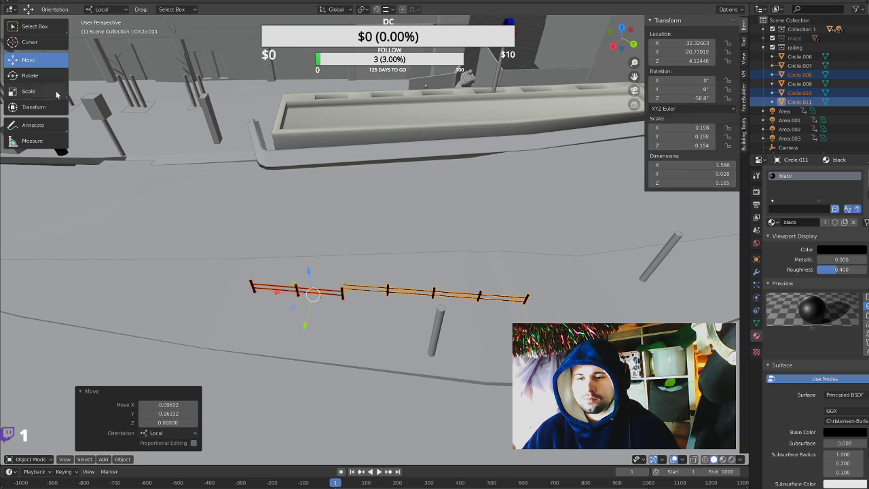
Rotate the copied railing about Z to follow the kerb's curve.
{"action": "left_click", "coordinate": [30, 75]}
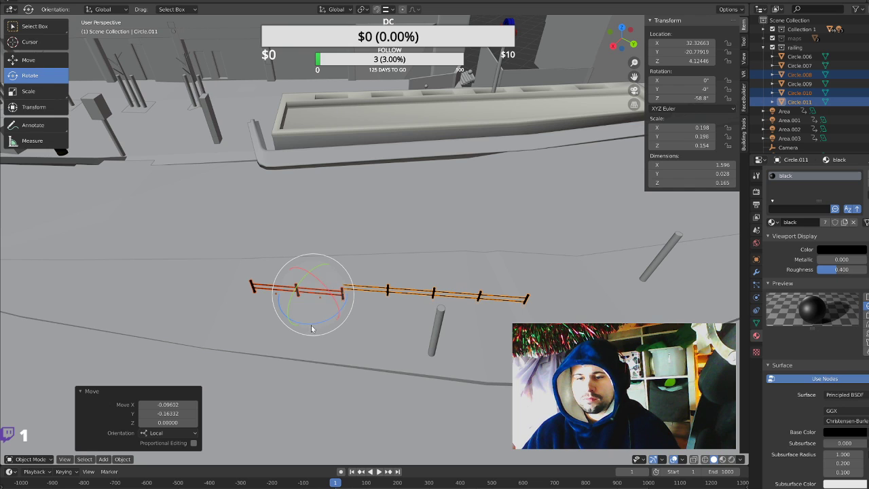
{"action": "left_click_drag", "start_coordinate": [317, 321], "coordinate": [353, 293]}
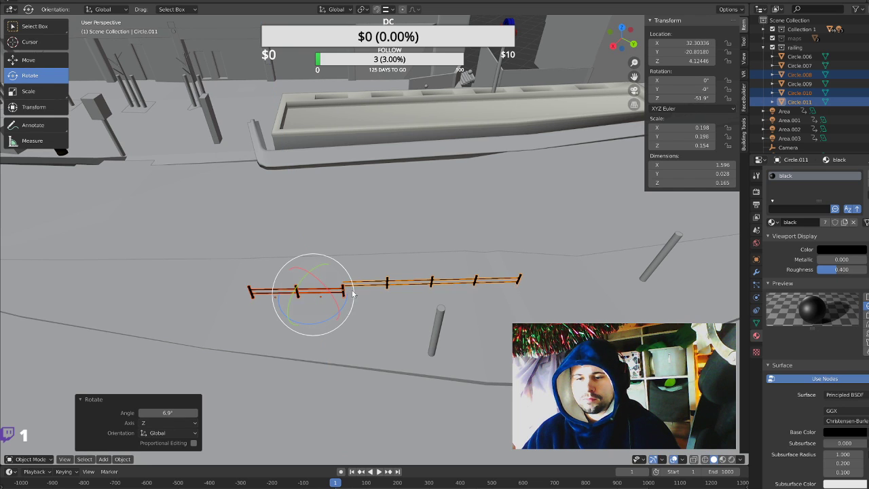
{"action": "middle_click_drag", "start_coordinate": [377, 286], "coordinate": [391, 281]}
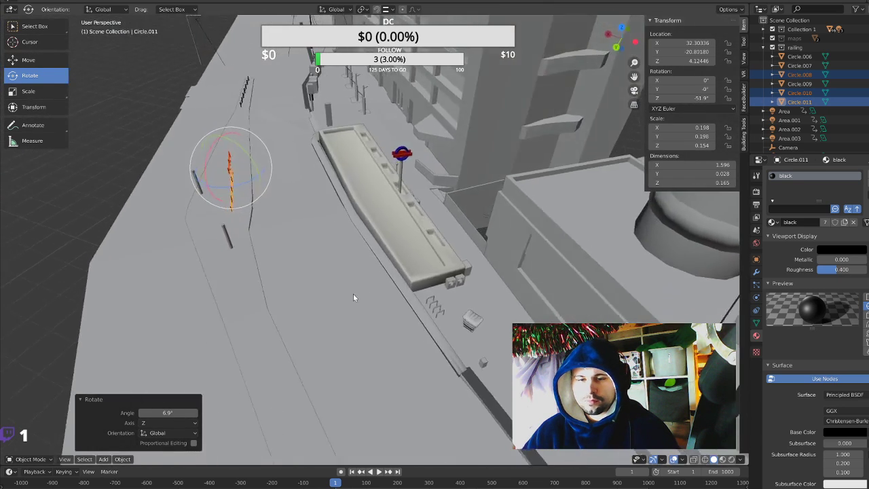
{"action": "key", "text": "KP_Decimal"}
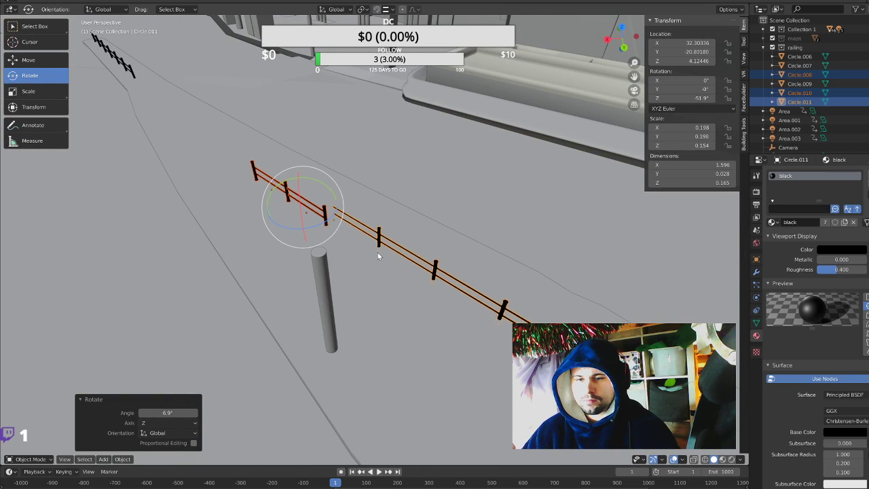
{"action": "mouse_move", "coordinate": [378, 252]}
{"action": "middle_mouse_down"}
{"action": "mouse_move", "coordinate": [349, 248]}
{"action": "mouse_move", "coordinate": [385, 248]}
{"action": "middle_mouse_up"}
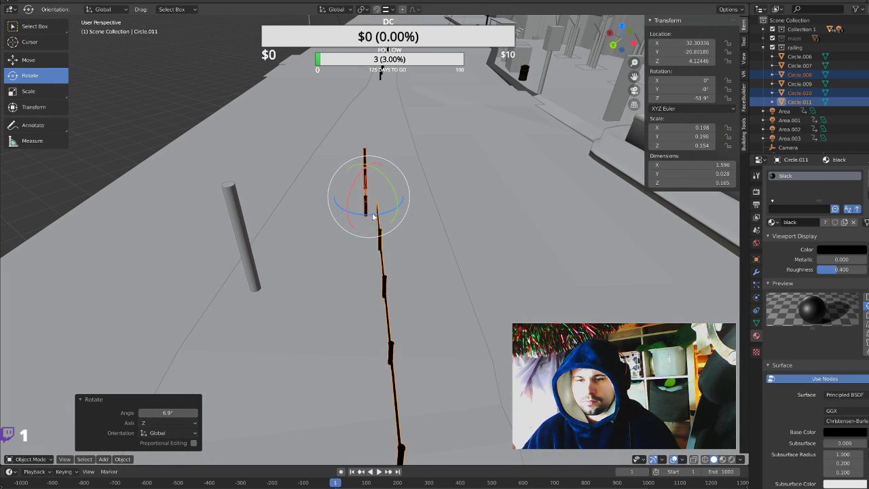
{"action": "left_click_drag", "start_coordinate": [374, 218], "coordinate": [377, 236]}
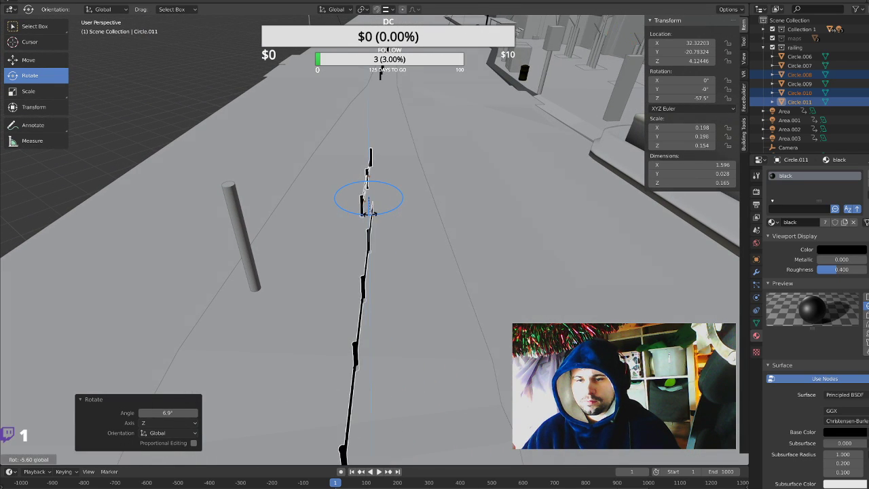
{"action": "left_click", "coordinate": [378, 245]}
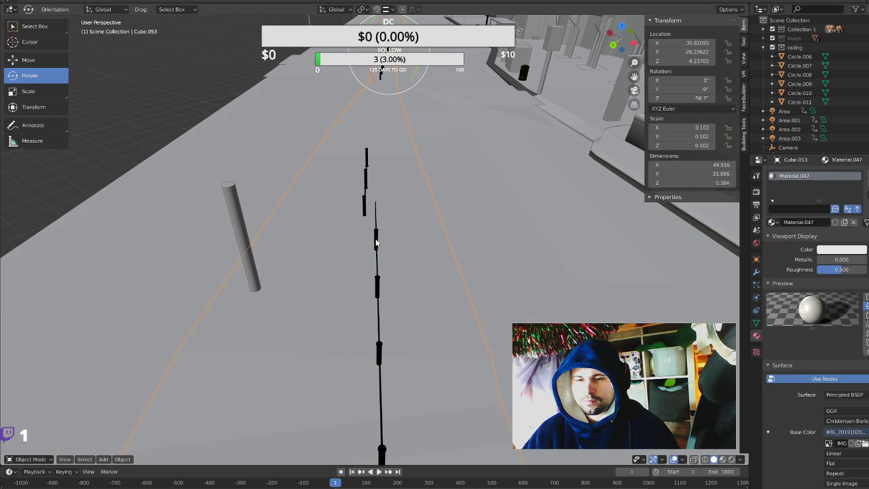
{"action": "left_click", "coordinate": [376, 243]}
{"action": "middle_click_drag", "start_coordinate": [380, 275], "coordinate": [379, 267]}
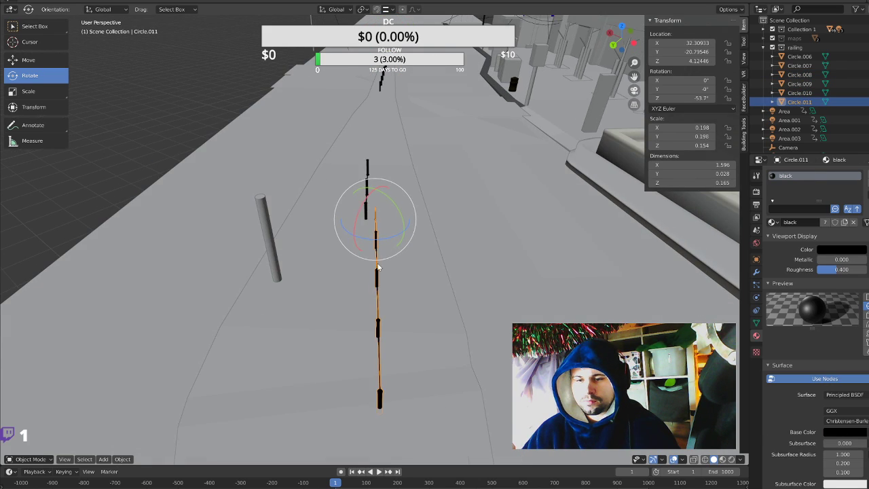
Slide the copied railing into line with the existing fence, then deselect it.
{"action": "left_click", "coordinate": [28, 60]}
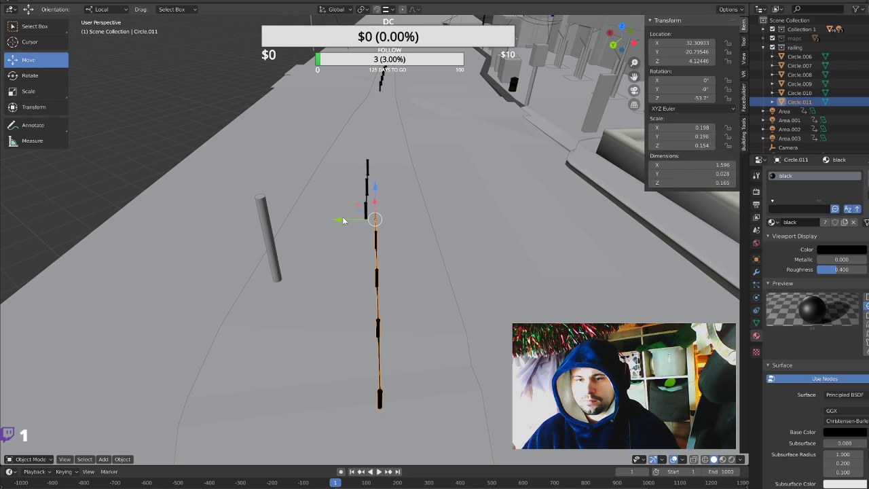
{"action": "left_click_drag", "start_coordinate": [343, 220], "coordinate": [327, 220]}
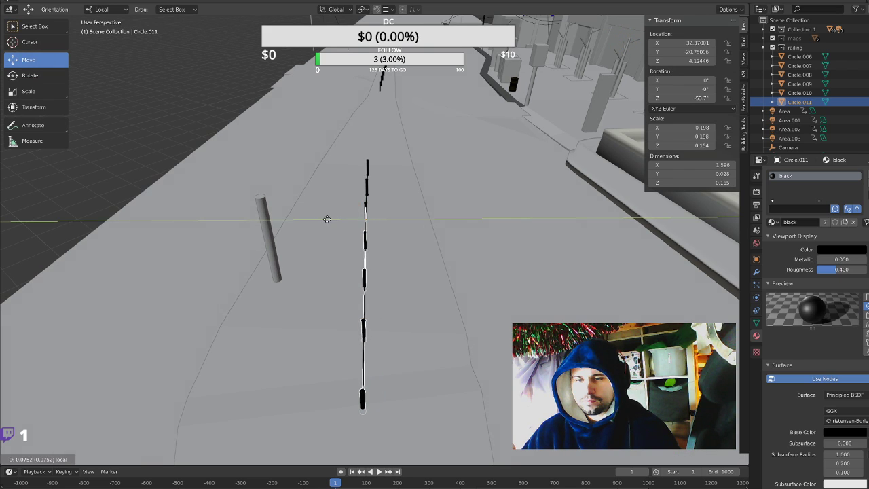
{"action": "mouse_move", "coordinate": [423, 264]}
{"action": "middle_mouse_down"}
{"action": "mouse_move", "coordinate": [374, 255]}
{"action": "mouse_move", "coordinate": [337, 265]}
{"action": "mouse_move", "coordinate": [491, 316]}
{"action": "mouse_move", "coordinate": [484, 302]}
{"action": "middle_mouse_up"}
{"action": "scroll", "coordinate": [337, 266], "scroll_direction": "up", "scroll_amount": 3}
{"action": "key", "text": "alt+a"}
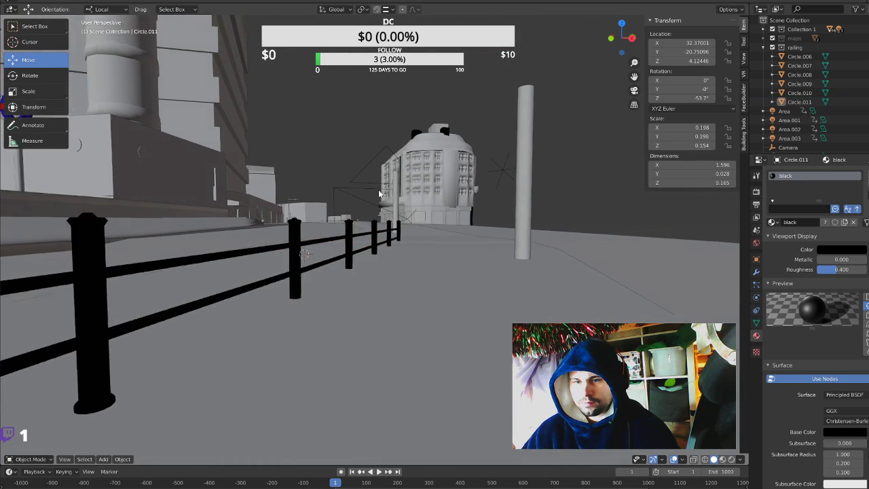
{"action": "mouse_move", "coordinate": [380, 224]}
{"action": "middle_mouse_down"}
{"action": "mouse_move", "coordinate": [418, 197]}
{"action": "mouse_move", "coordinate": [524, 196]}
{"action": "mouse_move", "coordinate": [487, 256]}
{"action": "mouse_move", "coordinate": [506, 283]}
{"action": "mouse_move", "coordinate": [567, 306]}
{"action": "mouse_move", "coordinate": [570, 256]}
{"action": "mouse_move", "coordinate": [547, 272]}
{"action": "mouse_move", "coordinate": [482, 249]}
{"action": "middle_mouse_up"}
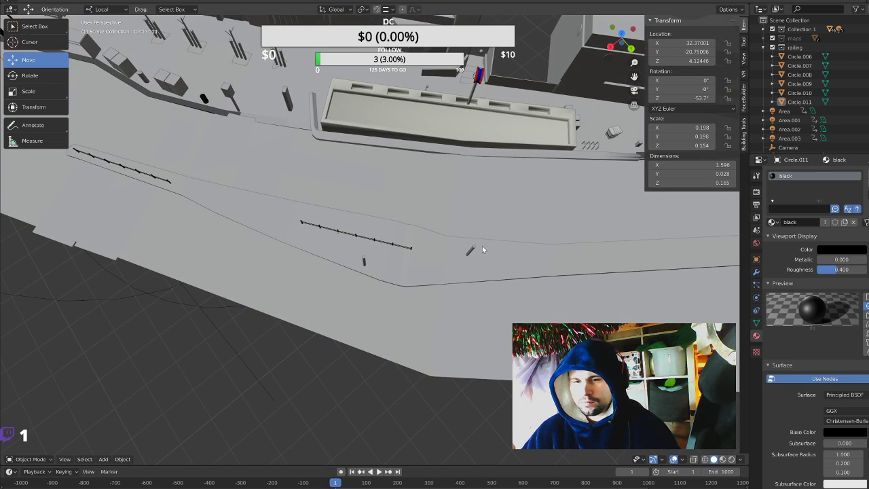
Duplicate the end railing section and slide the copy along X.
{"action": "left_click", "coordinate": [409, 251]}
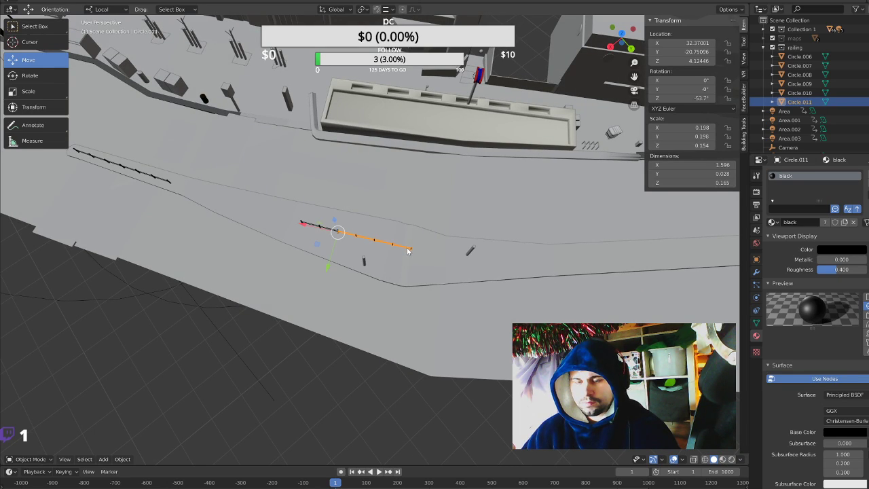
{"action": "key", "text": "shift+d"}
{"action": "right_click", "coordinate": [344, 244]}
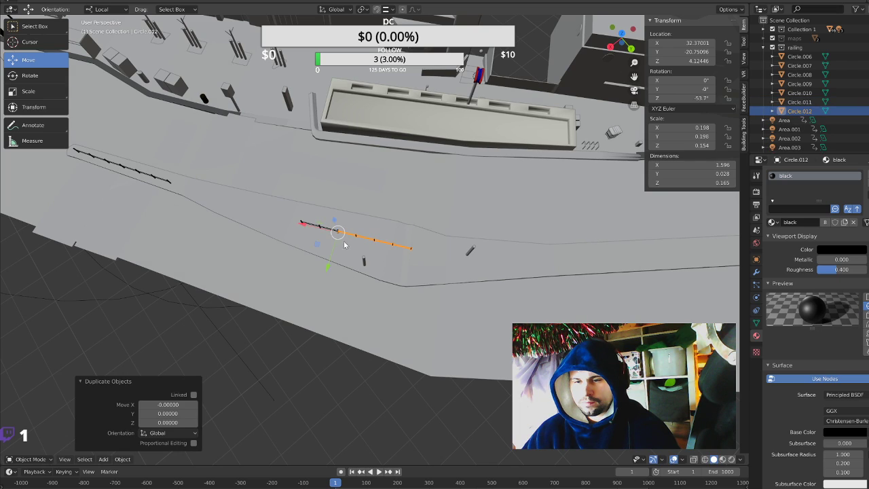
{"action": "key", "text": "g"}
{"action": "key", "text": "x"}
{"action": "key", "text": "x"}
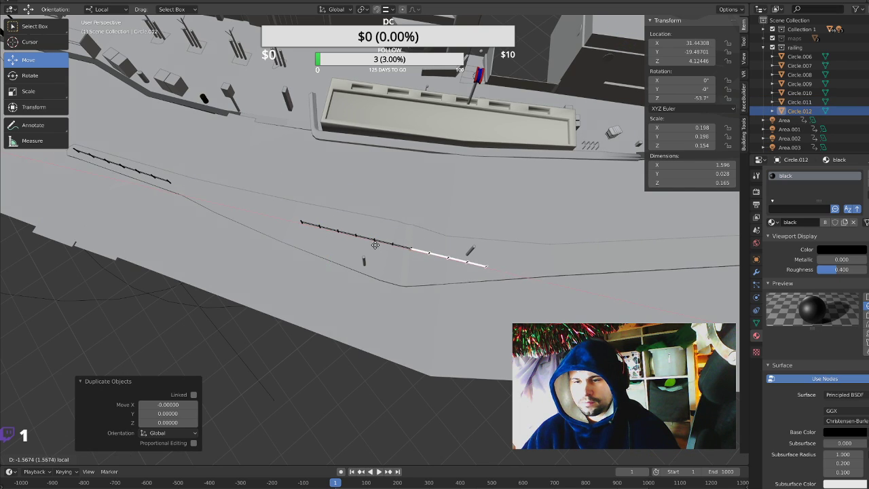
{"action": "left_click", "coordinate": [378, 245]}
Butt the copy Circle.012 against the previous section and rotate it to −45.5° about Z.
{"action": "key", "text": "KP_Decimal"}
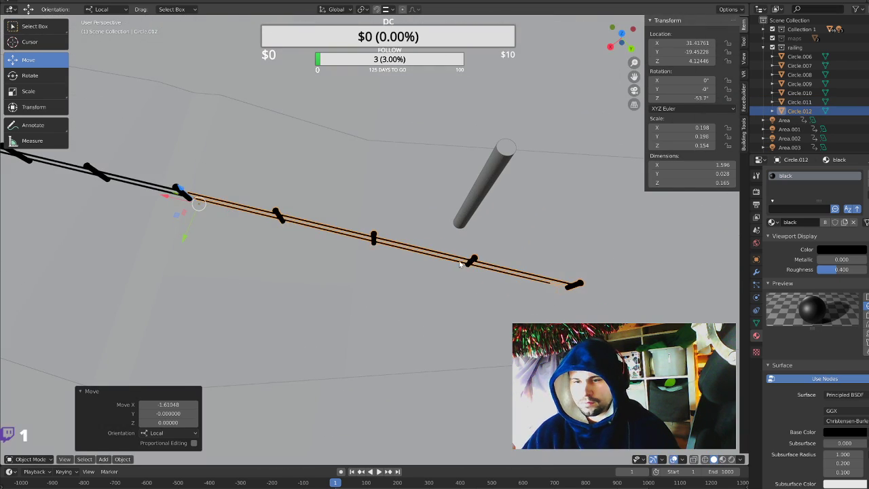
{"action": "middle_click_drag", "start_coordinate": [437, 245], "coordinate": [125, 274]}
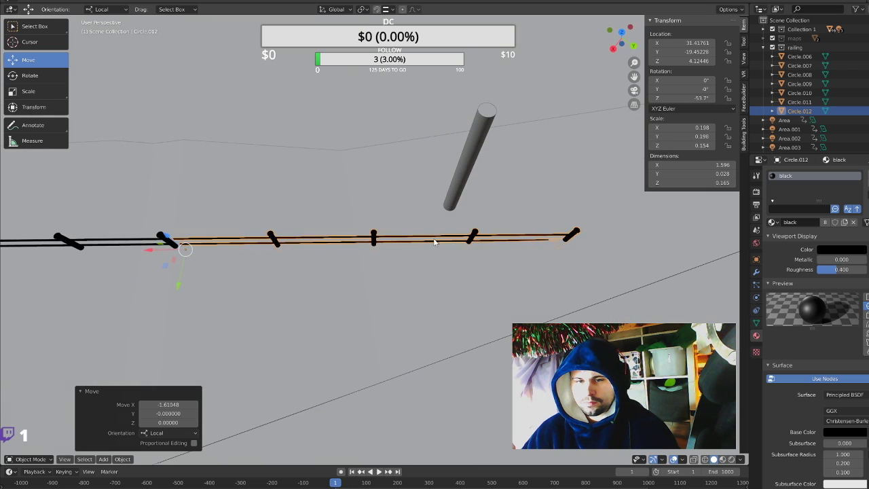
{"action": "key", "text": "g"}
{"action": "key", "text": "x"}
{"action": "key", "text": "x"}
{"action": "left_click", "coordinate": [137, 249]}
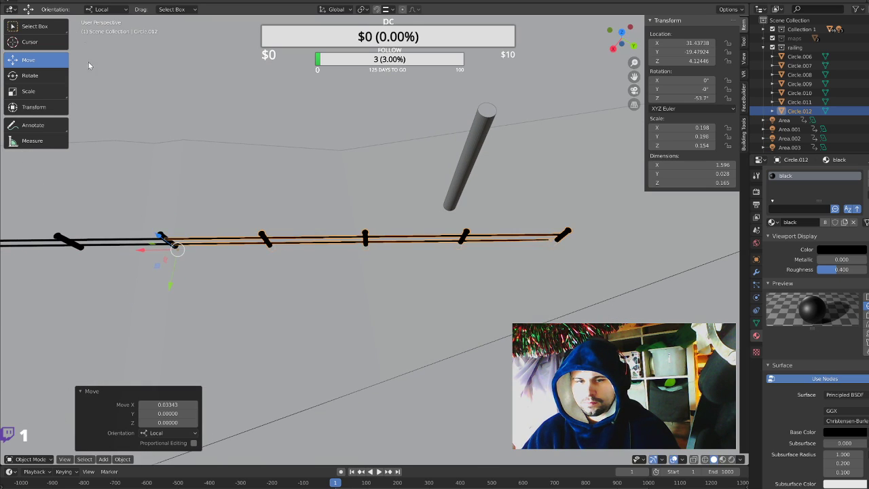
{"action": "left_click", "coordinate": [39, 75]}
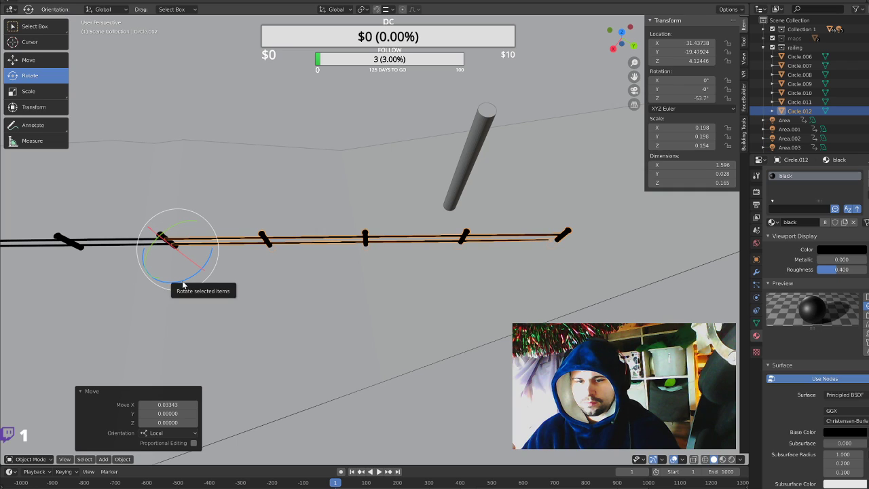
{"action": "left_click_drag", "start_coordinate": [183, 285], "coordinate": [185, 279]}
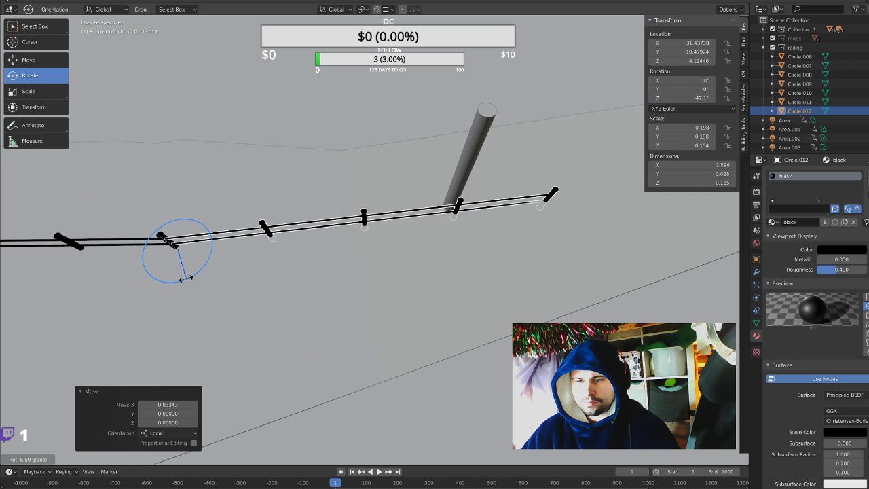
{"action": "left_click_drag", "start_coordinate": [186, 284], "coordinate": [189, 282]}
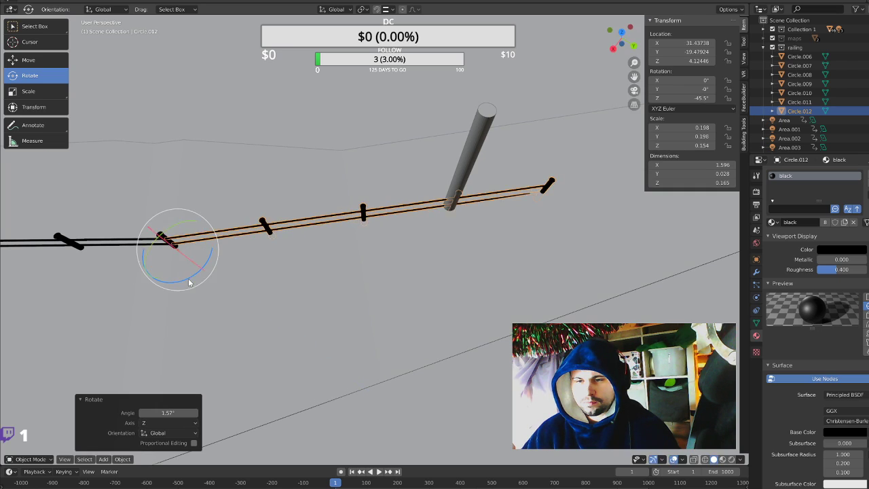
Delete the tall leaning grey post and enter Edit Mode on the newest railing section.
{"action": "left_click", "coordinate": [471, 161]}
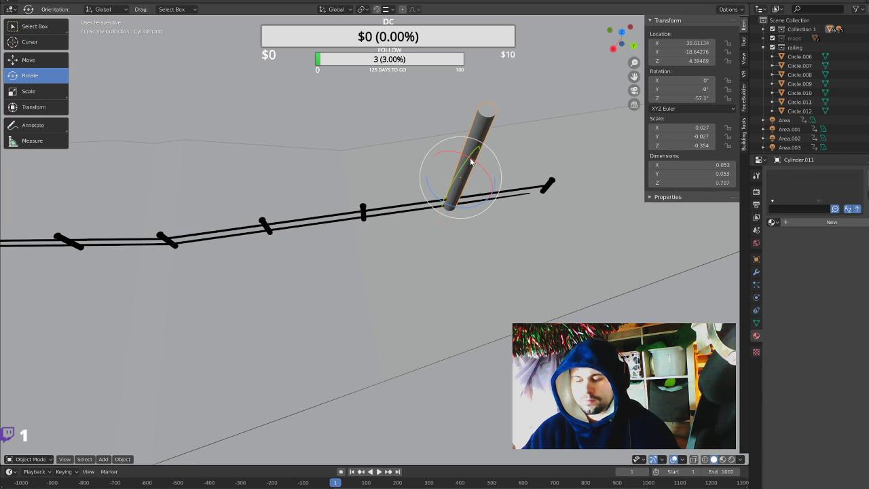
{"action": "key", "text": "Delete"}
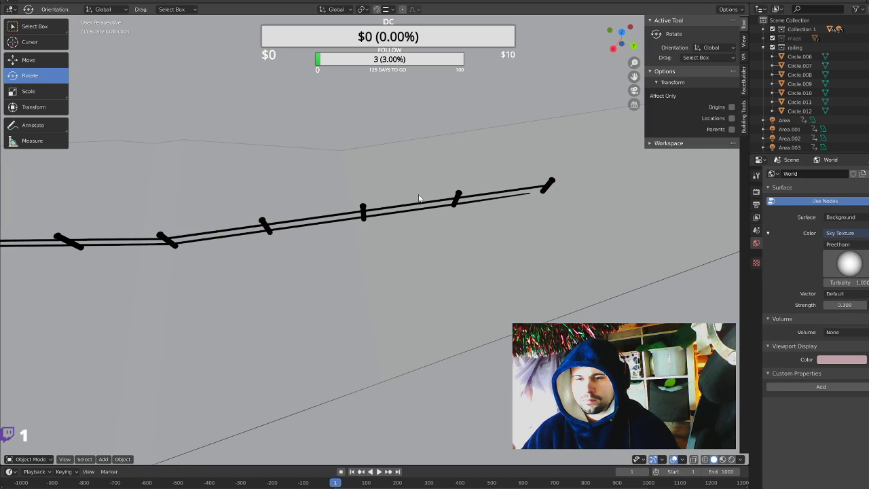
{"action": "left_click", "coordinate": [466, 201]}
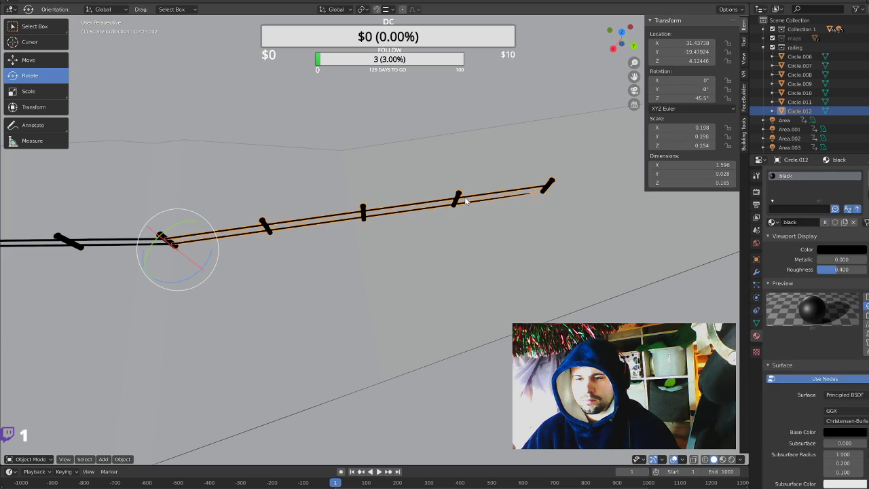
{"action": "key", "text": "Tab"}
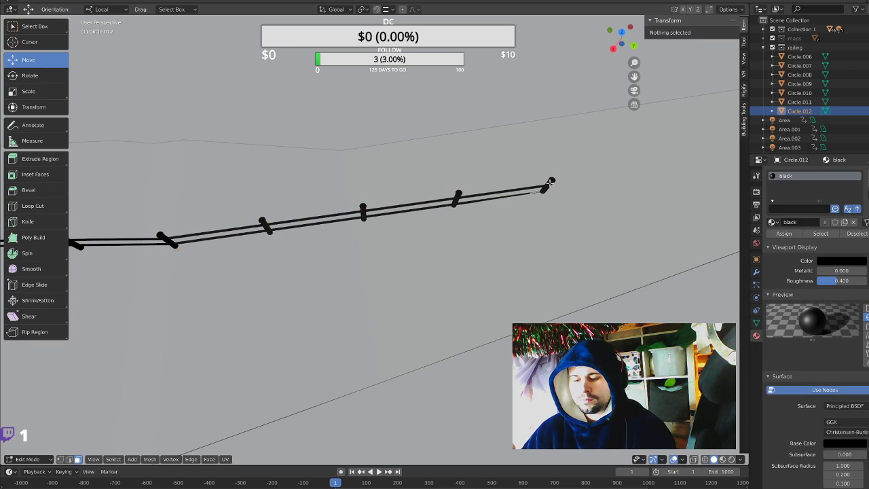
Select the end post and its adjoining rail as linked pieces and raise them vertically.
{"action": "key", "text": "l"}
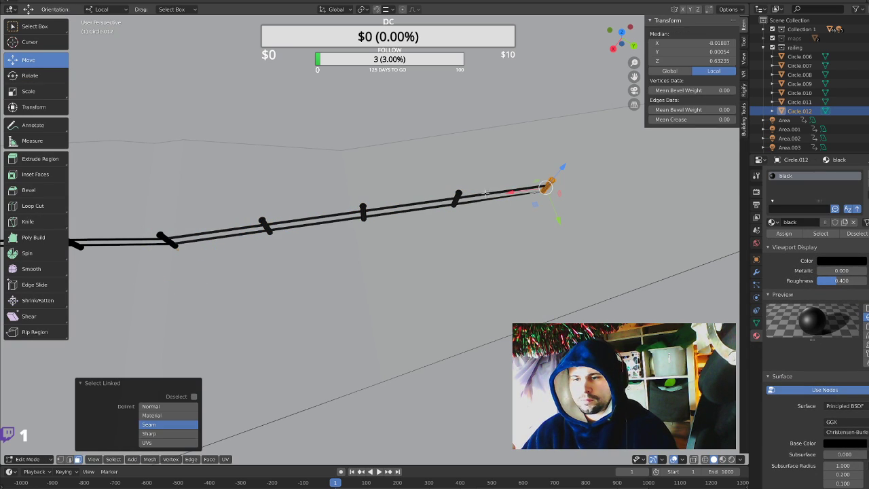
{"action": "key", "text": "l"}
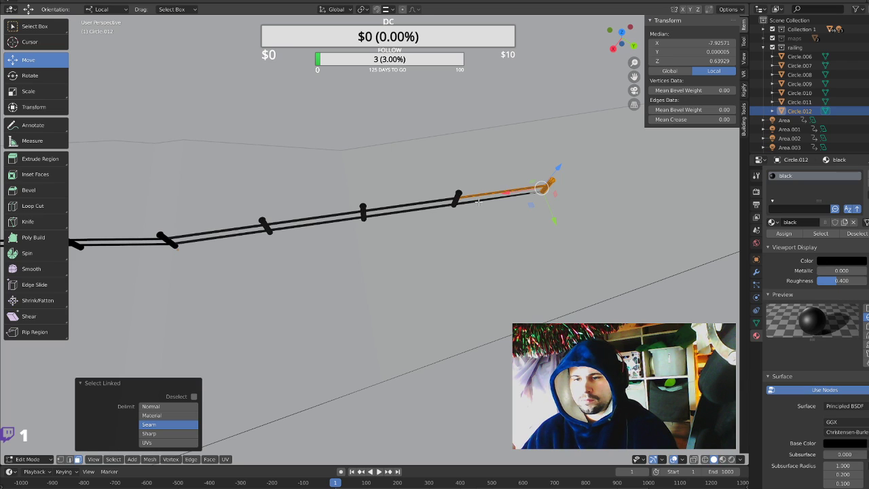
{"action": "key", "text": "l"}
{"action": "middle_click_drag", "start_coordinate": [474, 201], "coordinate": [353, 178]}
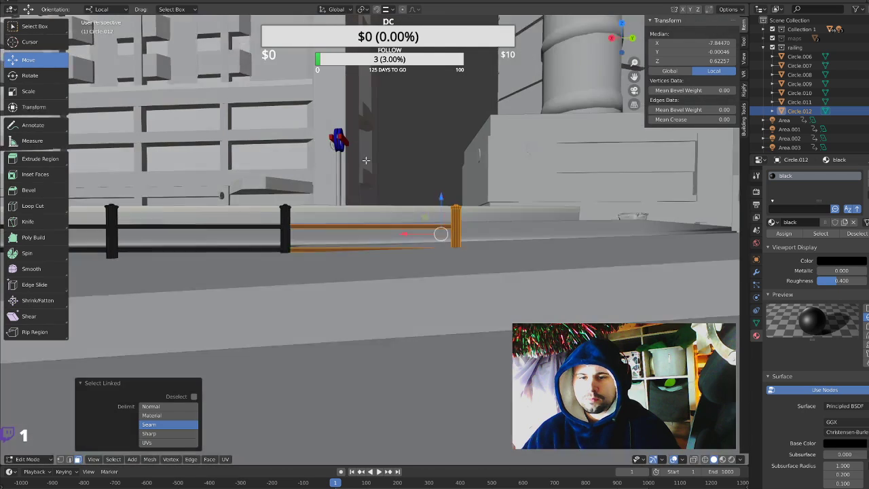
{"action": "left_click", "coordinate": [26, 81]}
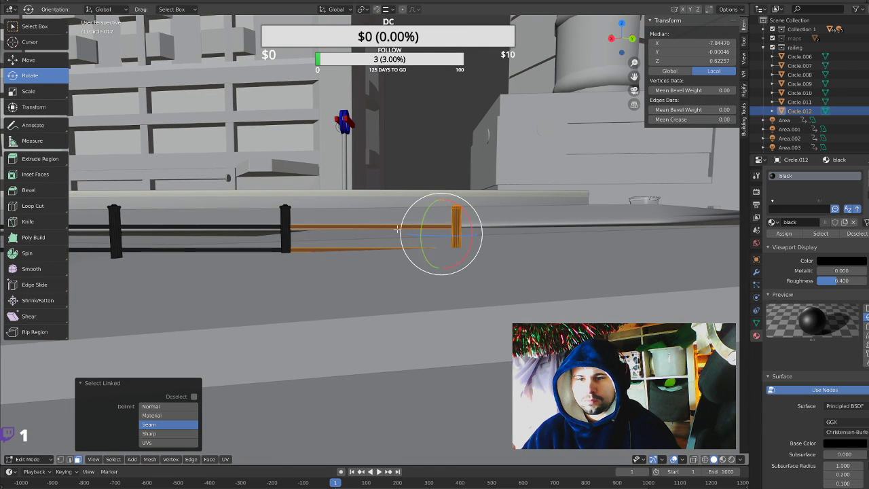
{"action": "key", "text": "alt+a"}
{"action": "left_click", "coordinate": [27, 60]}
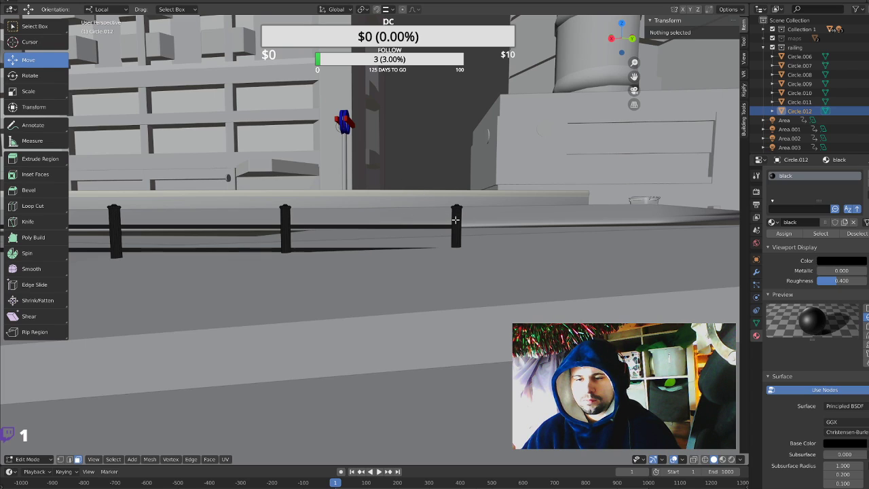
{"action": "key", "text": "l"}
{"action": "key", "text": "l"}
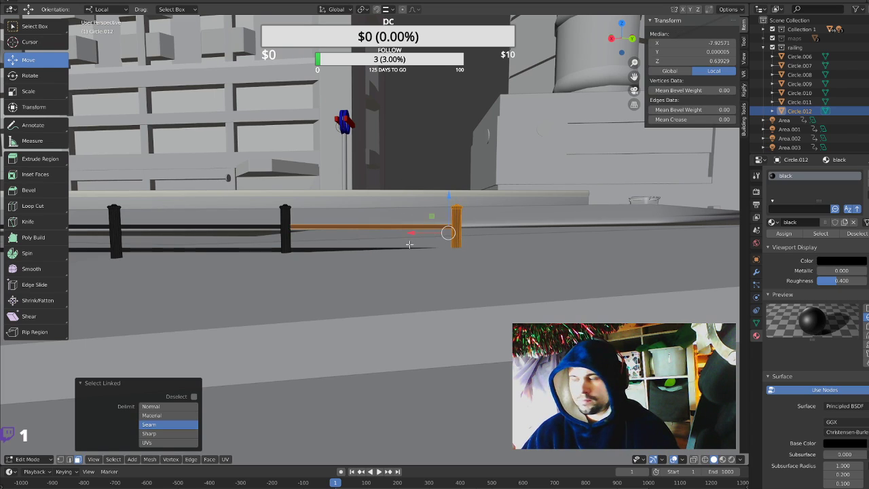
{"action": "key", "text": "l"}
{"action": "left_click_drag", "start_coordinate": [443, 201], "coordinate": [442, 173]}
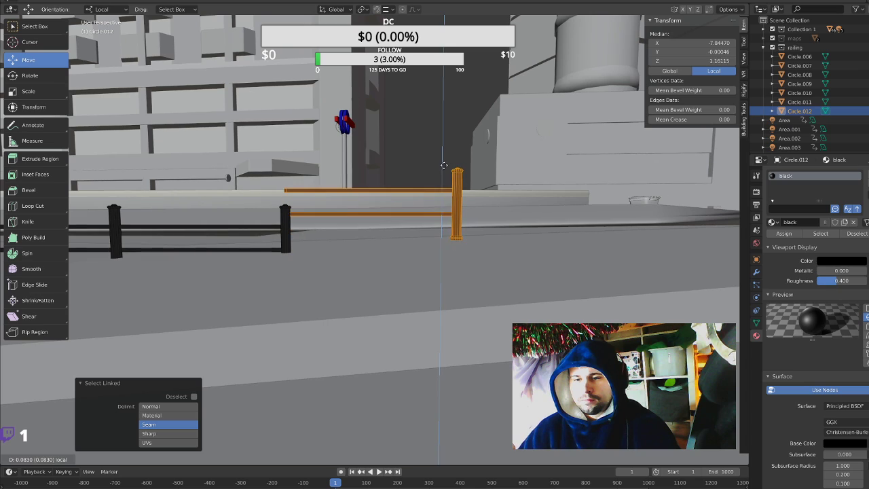
{"action": "left_click", "coordinate": [442, 172]}
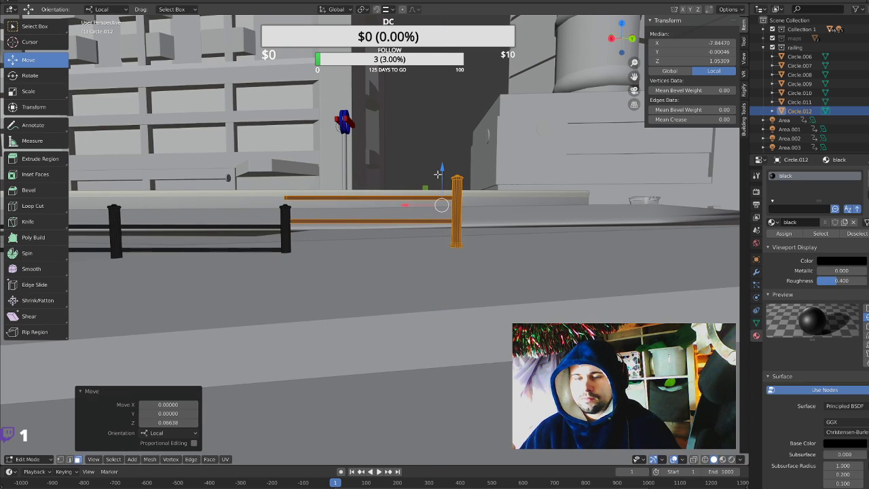
Lift the next post and the long rail left of it slightly.
{"action": "left_click", "coordinate": [285, 231]}
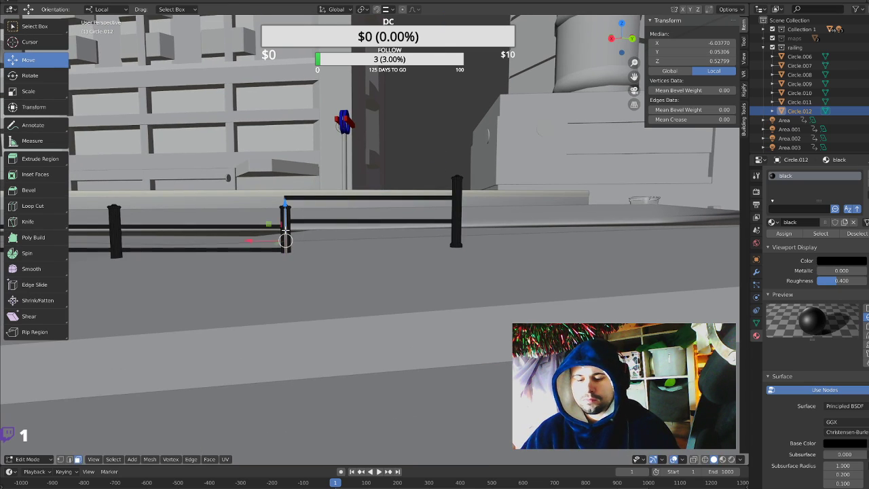
{"action": "key", "text": "l"}
{"action": "key", "text": "l"}
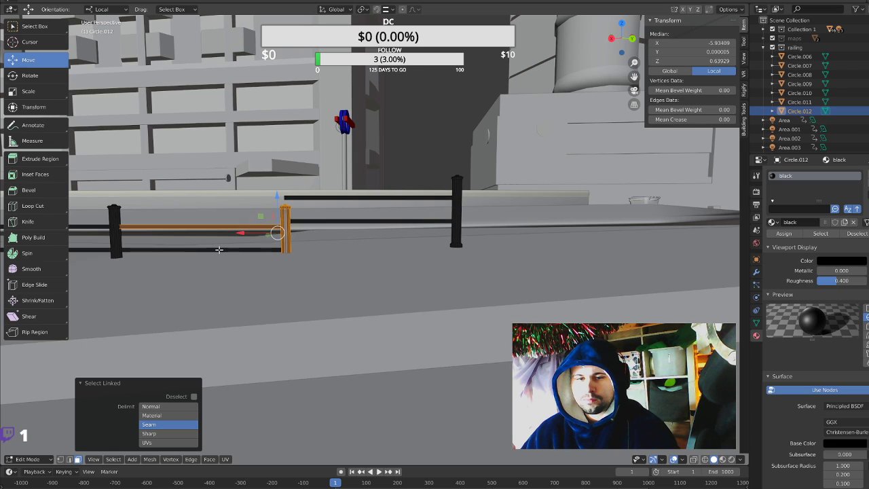
{"action": "key", "text": "l"}
{"action": "left_click_drag", "start_coordinate": [270, 205], "coordinate": [297, 194]}
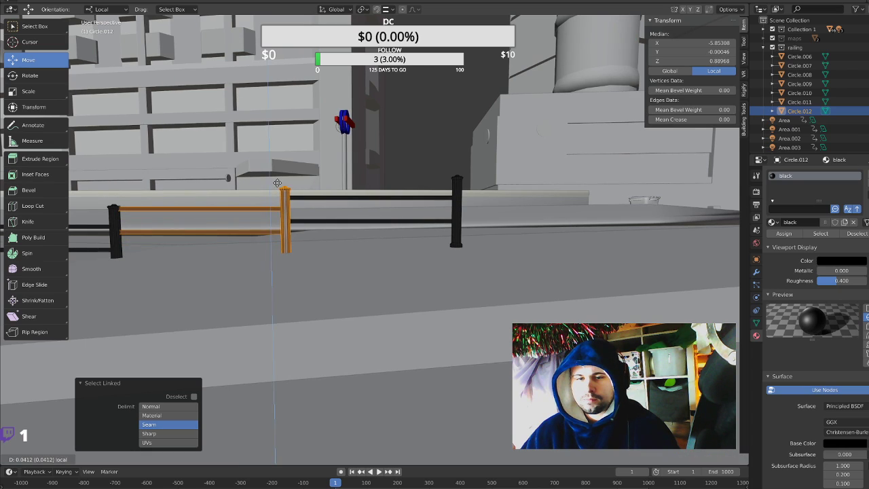
Raise the leftmost post and lower rail pieces to match, then clear the selection.
{"action": "left_click", "coordinate": [115, 231]}
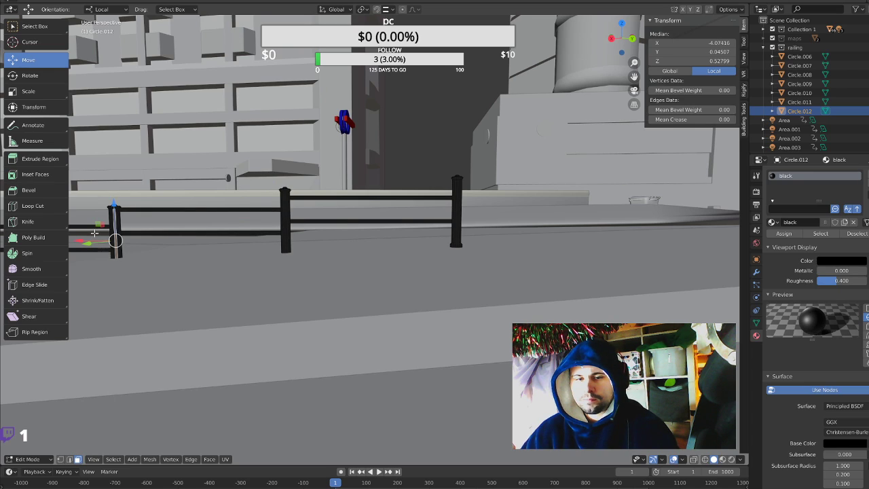
{"action": "key", "text": "l"}
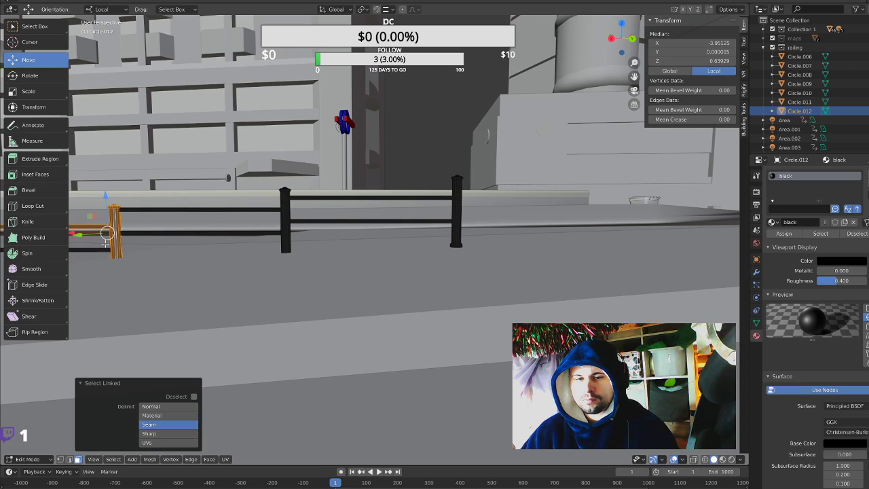
{"action": "key", "text": "l"}
{"action": "mouse_move", "coordinate": [138, 233]}
{"action": "middle_mouse_down"}
{"action": "mouse_move", "coordinate": [387, 238]}
{"action": "mouse_move", "coordinate": [574, 230]}
{"action": "middle_mouse_up"}
{"action": "left_click_drag", "start_coordinate": [543, 207], "coordinate": [543, 200]}
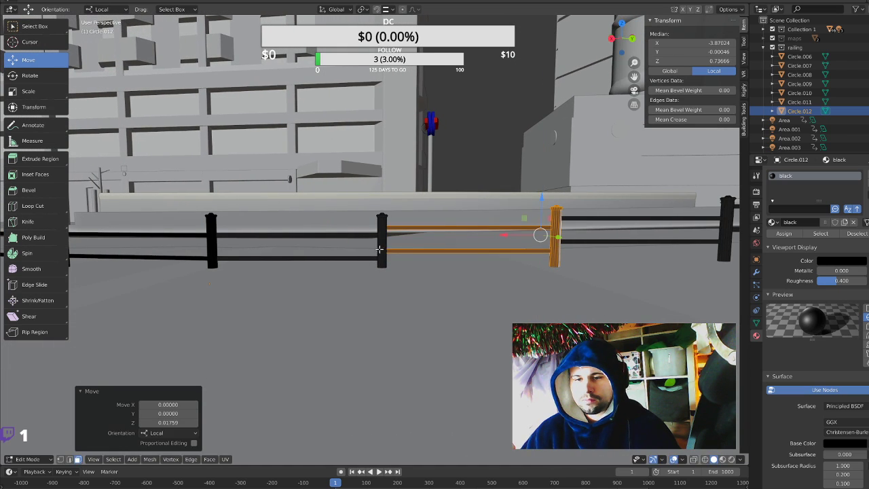
{"action": "key", "text": "alt+a"}
Back in Object Mode, view the whole angled railing and deselect it.
{"action": "key", "text": "Tab"}
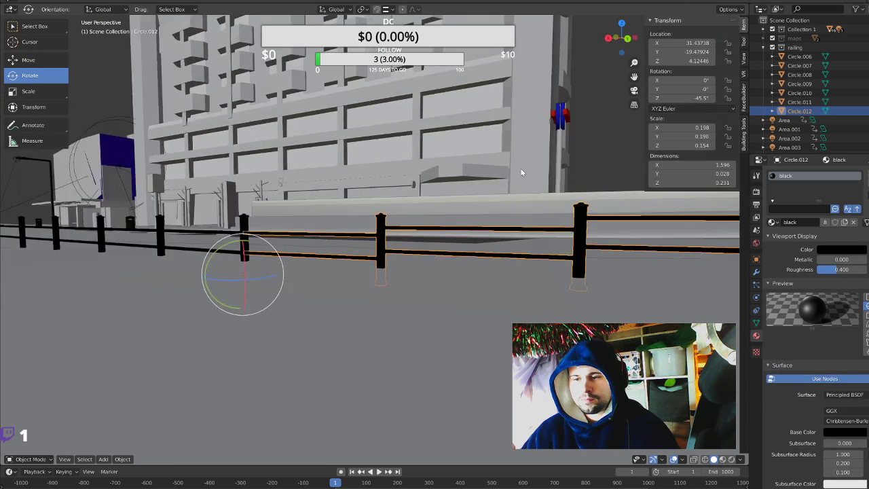
{"action": "mouse_move", "coordinate": [521, 168]}
{"action": "middle_mouse_down"}
{"action": "mouse_move", "coordinate": [421, 170]}
{"action": "mouse_move", "coordinate": [370, 201]}
{"action": "mouse_move", "coordinate": [355, 199]}
{"action": "mouse_move", "coordinate": [423, 198]}
{"action": "mouse_move", "coordinate": [340, 196]}
{"action": "mouse_move", "coordinate": [310, 184]}
{"action": "mouse_move", "coordinate": [349, 156]}
{"action": "mouse_move", "coordinate": [487, 118]}
{"action": "middle_mouse_up"}
{"action": "left_click", "coordinate": [486, 118]}
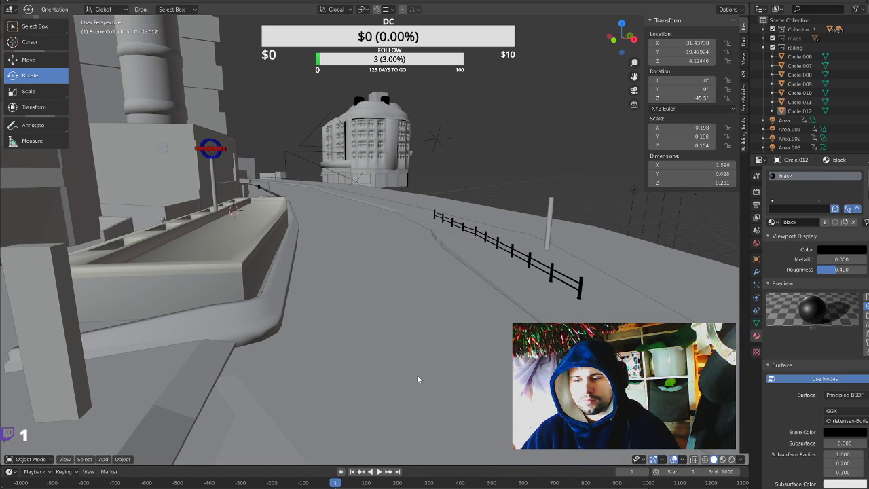
{"action": "scroll", "coordinate": [360, 351], "scroll_direction": "down", "scroll_amount": 3}
{"action": "scroll", "coordinate": [361, 352], "scroll_direction": "down", "scroll_amount": 2}
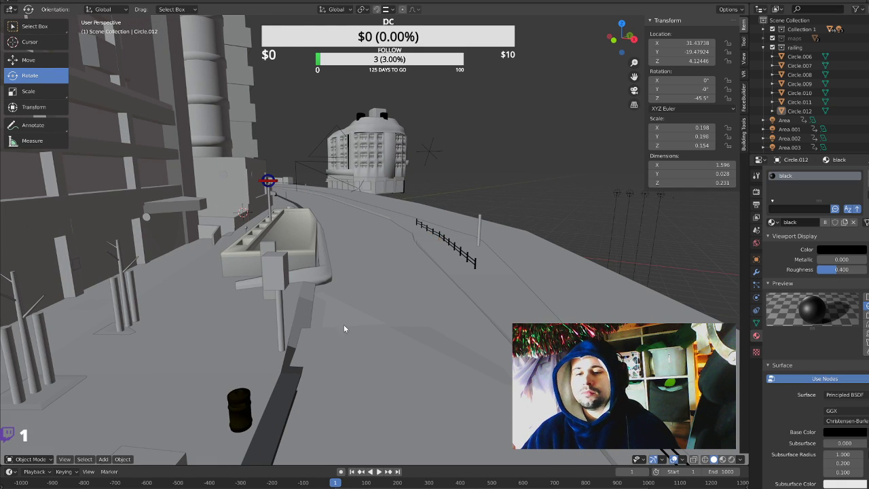
Select the road markings plane, toggle Edit Mode on and off, and orbit over the street.
{"action": "left_click", "coordinate": [316, 350]}
{"action": "key", "text": "Tab"}
{"action": "left_click", "coordinate": [316, 350]}
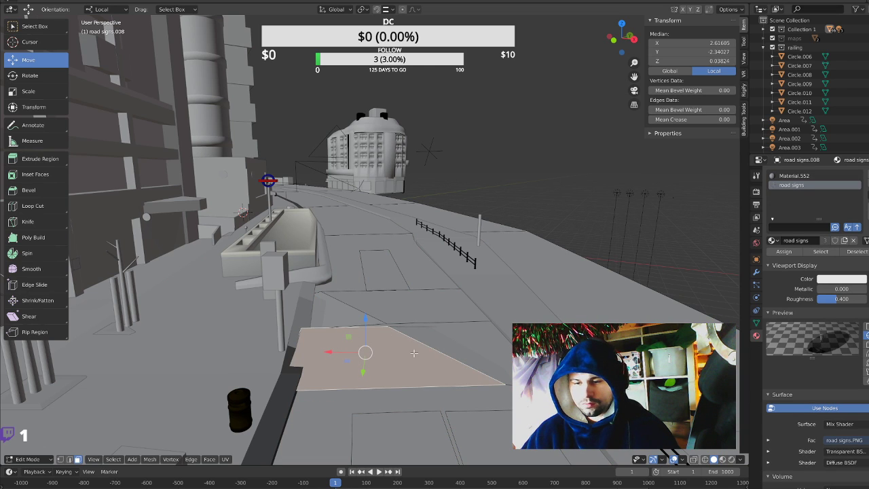
{"action": "key", "text": "Tab"}
{"action": "middle_click_drag", "start_coordinate": [397, 323], "coordinate": [391, 299]}
{"action": "middle_click_drag", "start_coordinate": [346, 304], "coordinate": [280, 311]}
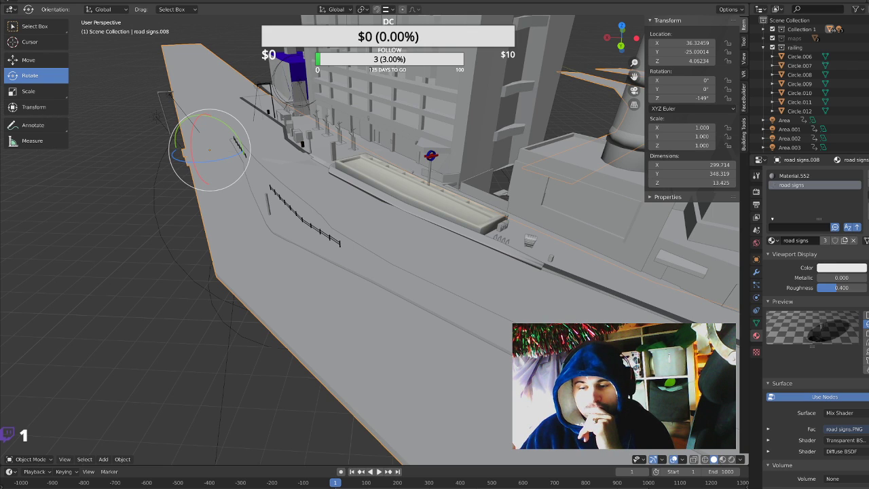
Show the scene with textures and materials, facing the buildings, and collapse the railing collection.
{"action": "left_click", "coordinate": [731, 459]}
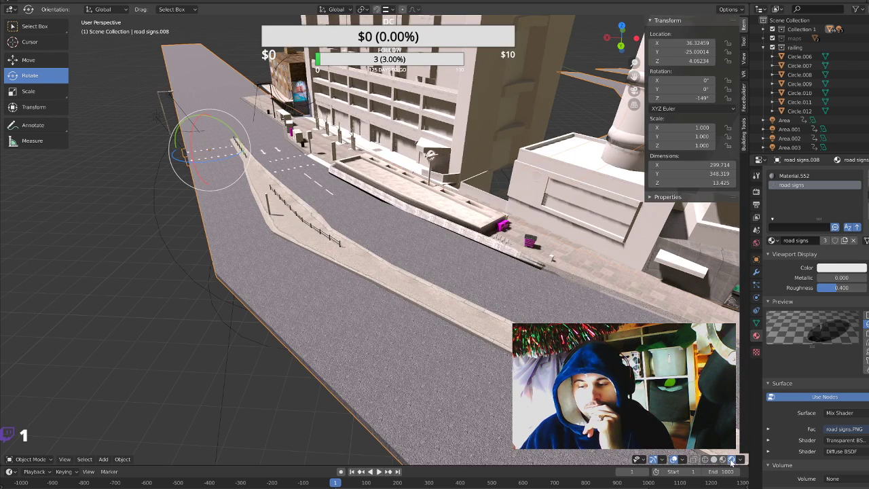
{"action": "middle_click_drag", "start_coordinate": [338, 205], "coordinate": [375, 200]}
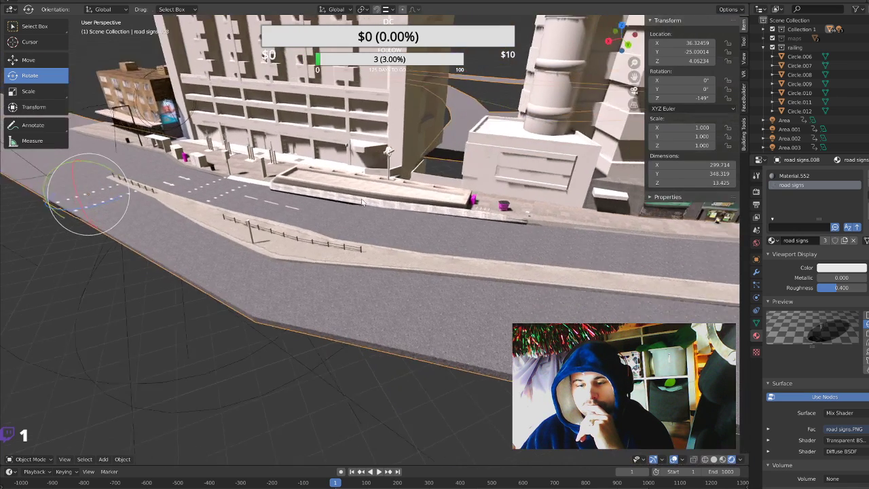
{"action": "left_click", "coordinate": [764, 48]}
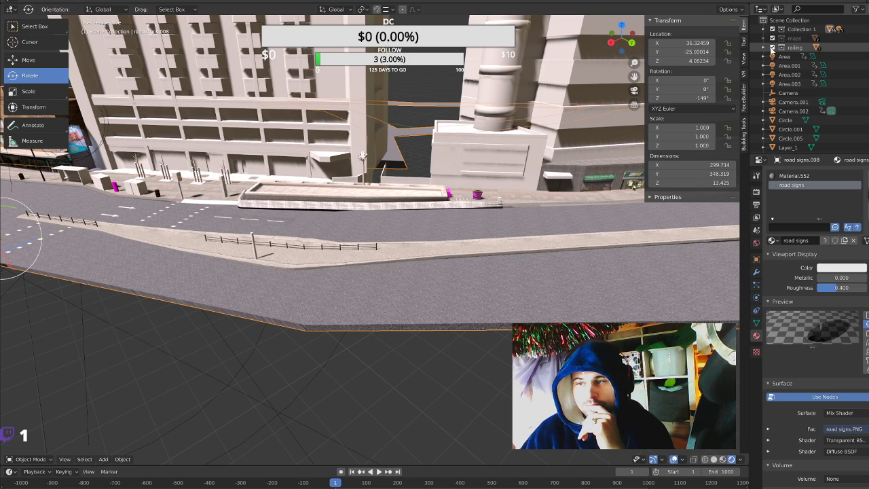
Check the views through Camera, Camera.001 and Camera.002, then return to perspective view.
{"action": "left_click", "coordinate": [799, 97]}
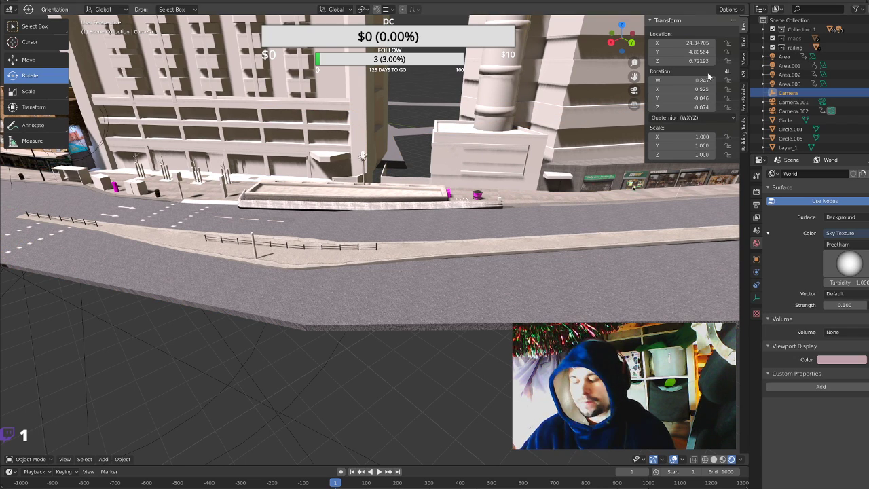
{"action": "key", "text": "KP_0"}
{"action": "key", "text": "KP_0"}
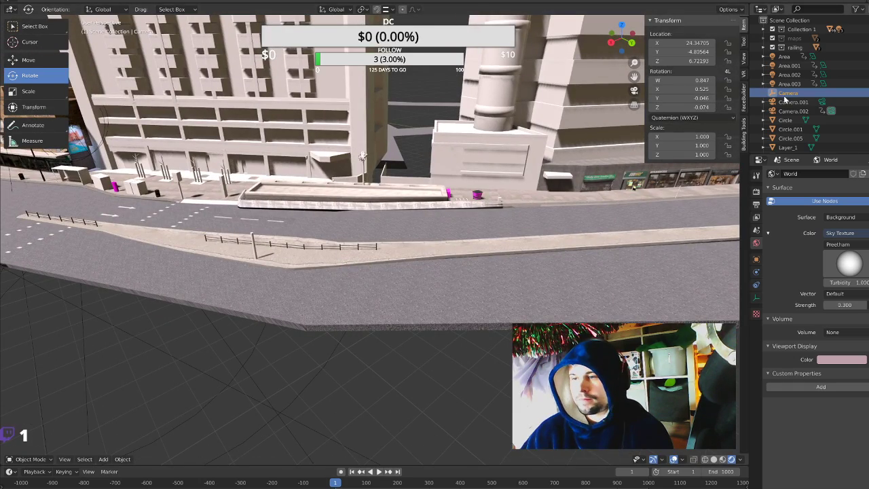
{"action": "left_click", "coordinate": [793, 101]}
{"action": "key", "text": "ctrl+KP_0"}
{"action": "key", "text": "KP_0"}
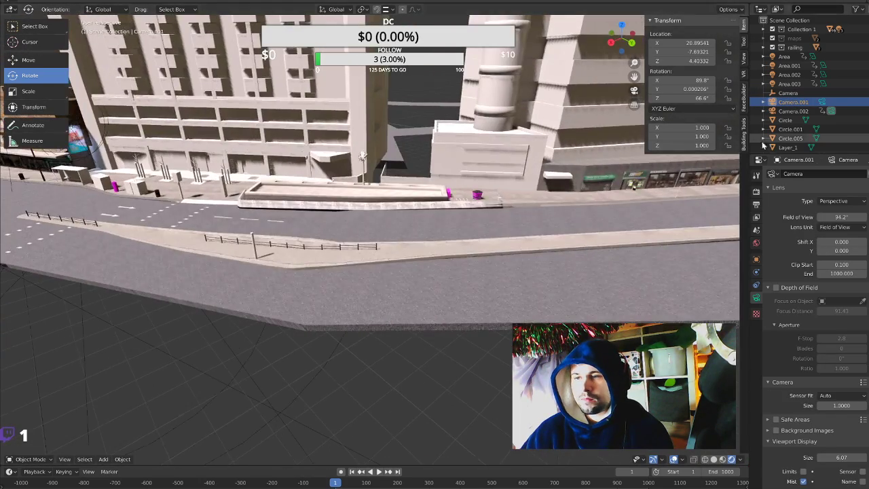
{"action": "left_click", "coordinate": [793, 110]}
{"action": "key", "text": "ctrl+KP_0"}
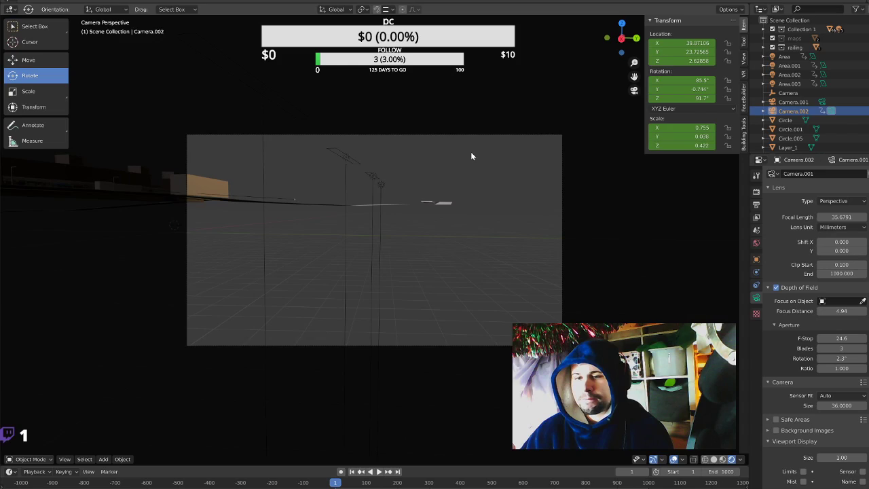
{"action": "key", "text": "KP_0"}
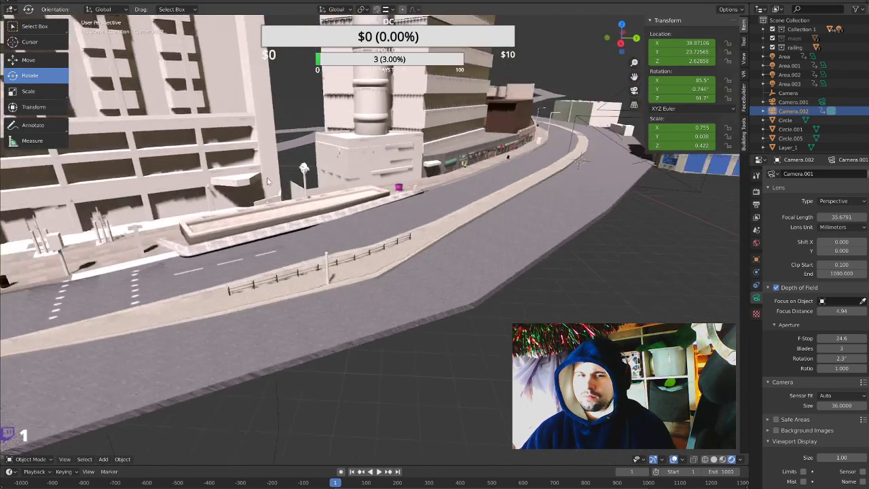
Orbit from a city overview down to a street-level view along the shopfront pavement.
{"action": "middle_click_drag", "start_coordinate": [267, 177], "coordinate": [327, 169]}
{"action": "scroll", "coordinate": [410, 251], "scroll_direction": "down", "scroll_amount": 5}
{"action": "scroll", "coordinate": [410, 251], "scroll_direction": "up", "scroll_amount": 6}
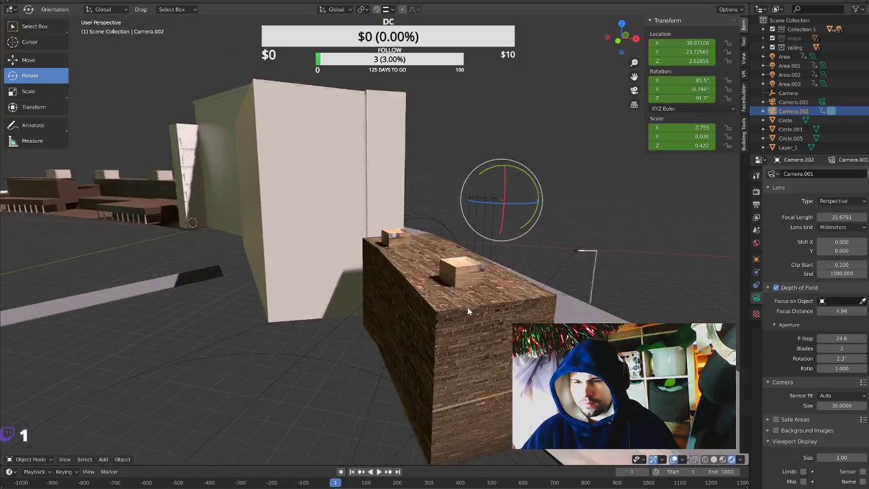
{"action": "middle_click_drag", "start_coordinate": [467, 306], "coordinate": [269, 311]}
{"action": "scroll", "coordinate": [269, 311], "scroll_direction": "up", "scroll_amount": 3}
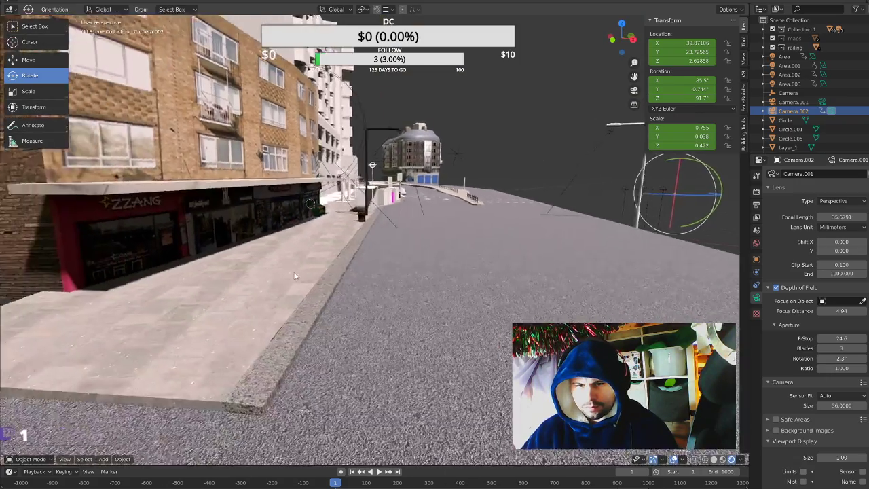
{"action": "scroll", "coordinate": [298, 292], "scroll_direction": "up", "scroll_amount": 2}
{"action": "scroll", "coordinate": [309, 280], "scroll_direction": "up", "scroll_amount": 3}
{"action": "scroll", "coordinate": [313, 284], "scroll_direction": "down", "scroll_amount": 2}
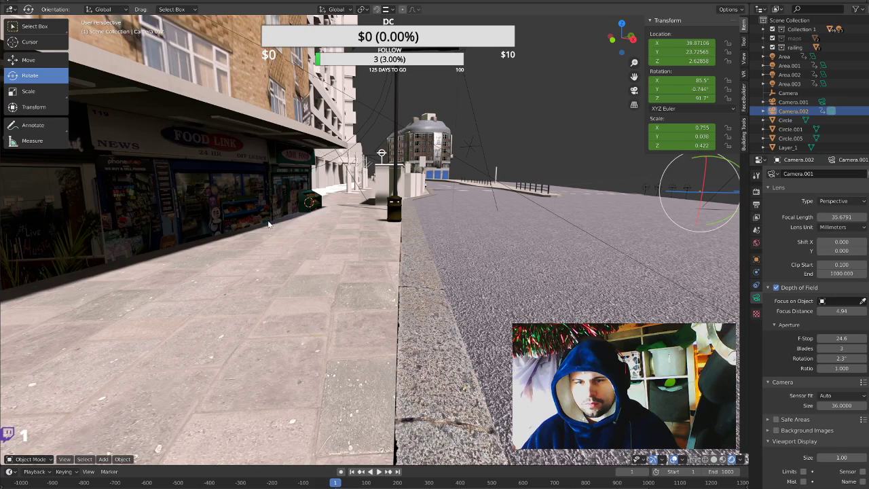
{"action": "middle_click_drag", "start_coordinate": [313, 283], "coordinate": [280, 232]}
{"action": "scroll", "coordinate": [281, 232], "scroll_direction": "down", "scroll_amount": 2}
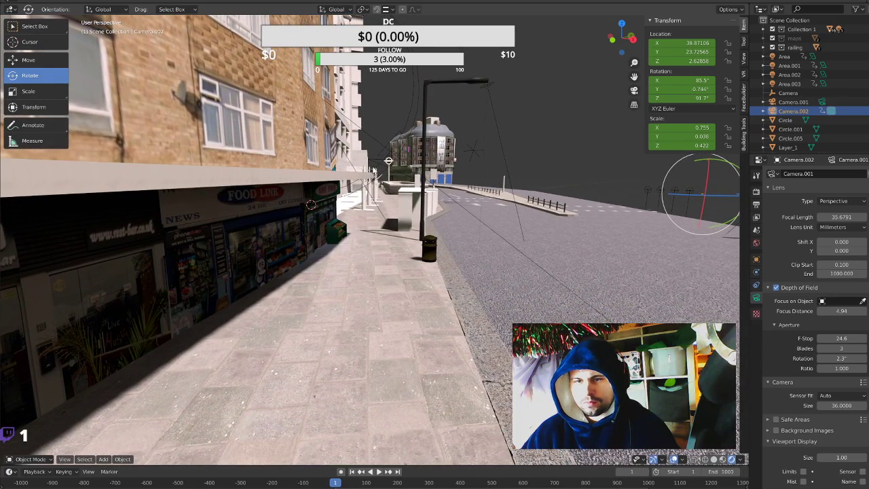
Look through Camera.001, play the animation, reset it to frame 0, and view the pavement.
{"action": "left_click", "coordinate": [398, 138]}
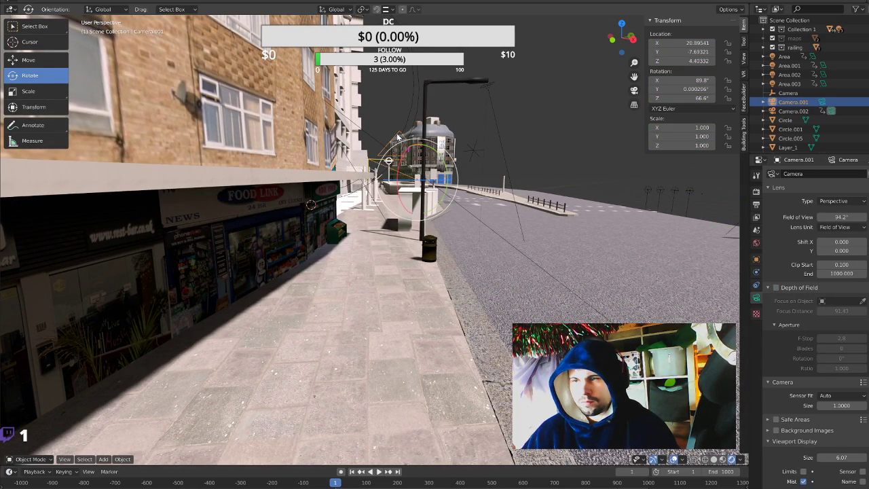
{"action": "key", "text": "KP_0"}
{"action": "key", "text": "KP_0"}
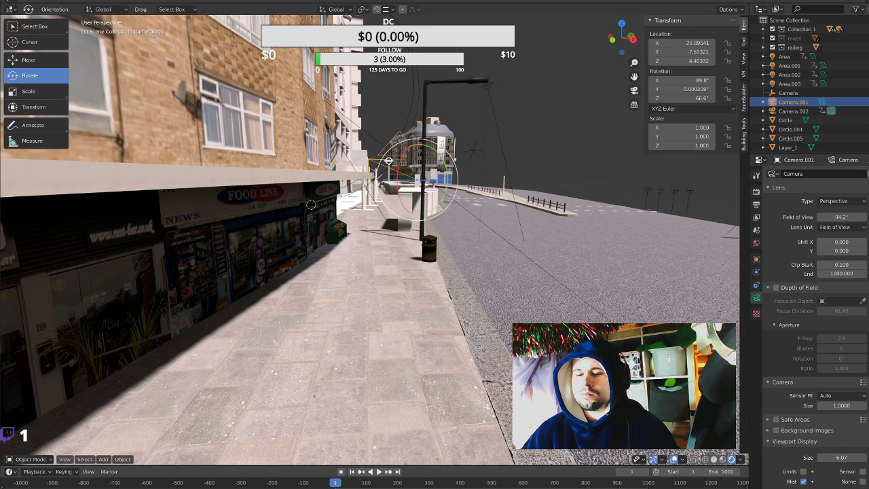
{"action": "left_click", "coordinate": [377, 472]}
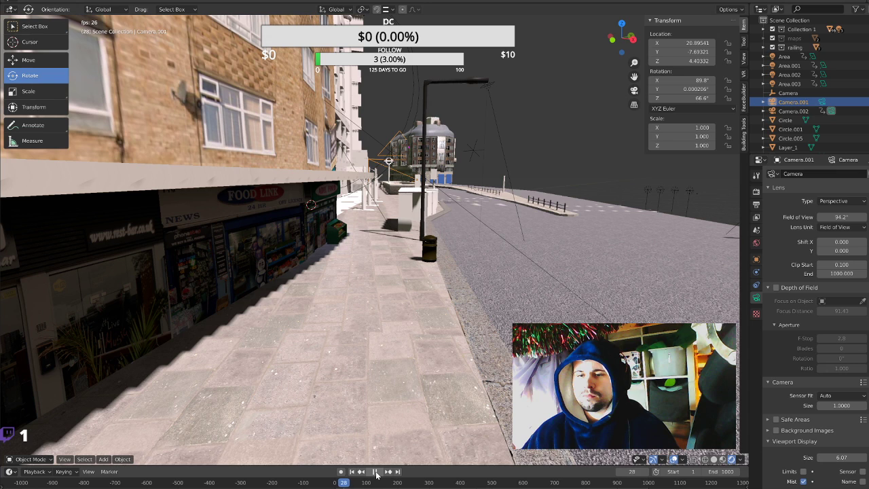
{"action": "key", "text": "Escape"}
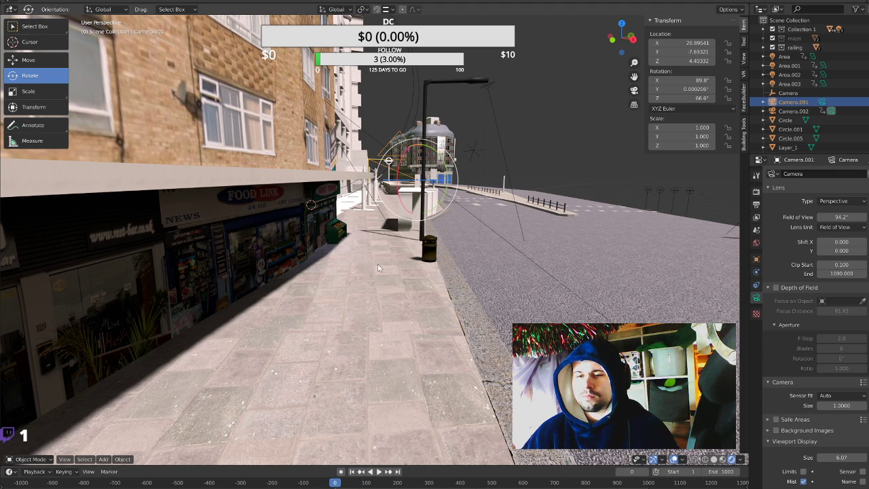
{"action": "mouse_move", "coordinate": [354, 460]}
{"action": "middle_mouse_down"}
{"action": "mouse_move", "coordinate": [399, 211]}
{"action": "mouse_move", "coordinate": [380, 212]}
{"action": "mouse_move", "coordinate": [415, 215]}
{"action": "mouse_move", "coordinate": [407, 212]}
{"action": "middle_mouse_up"}
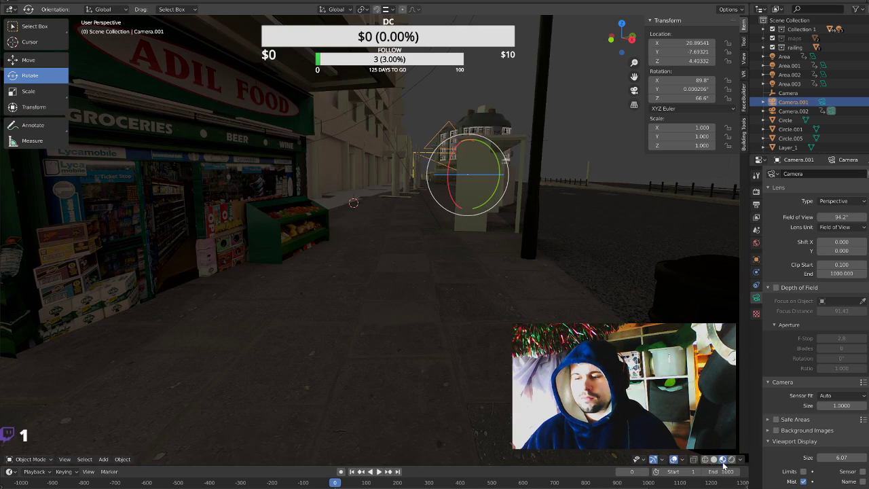
Switch to darker rendered lighting, browse the File > Import formats, and select the object on the pavement.
{"action": "left_click", "coordinate": [722, 460]}
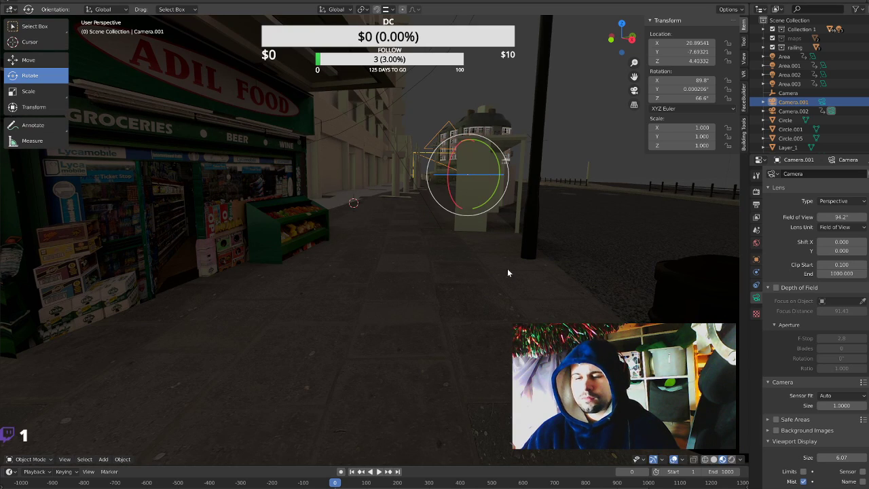
{"action": "left_click", "coordinate": [437, 86]}
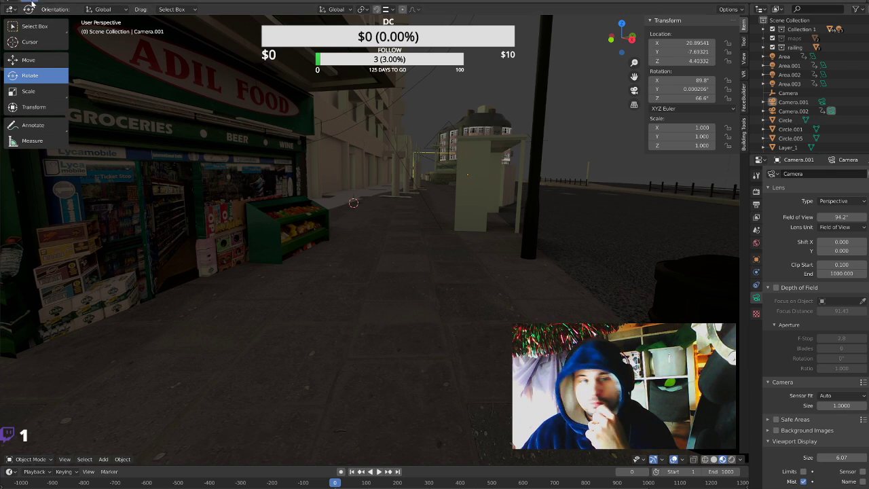
{"action": "left_click", "coordinate": [32, 4]}
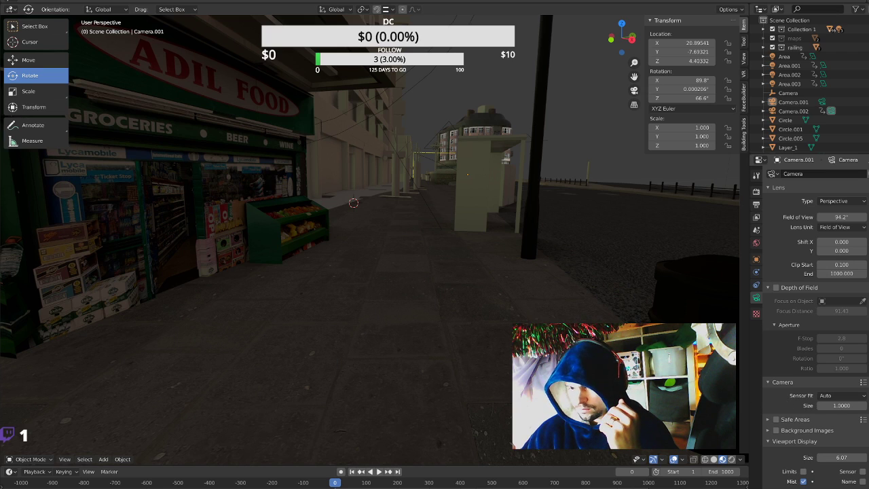
{"action": "key", "text": "F4"}
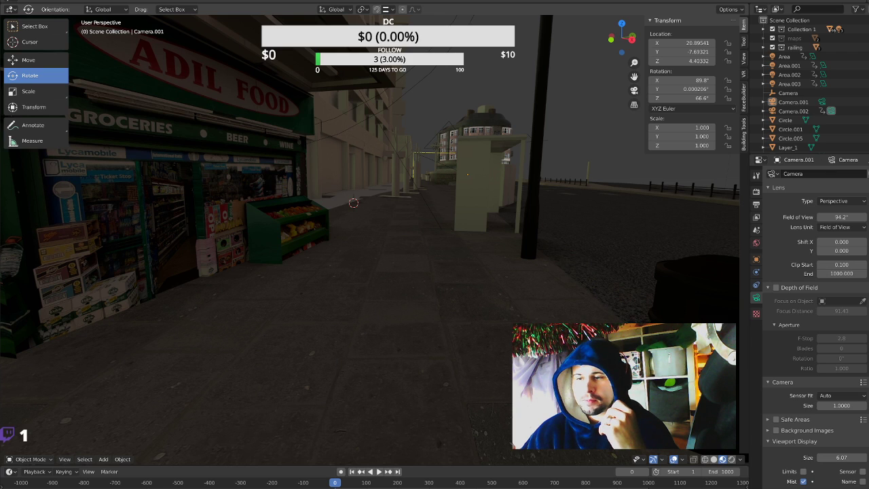
{"action": "left_click", "coordinate": [412, 187]}
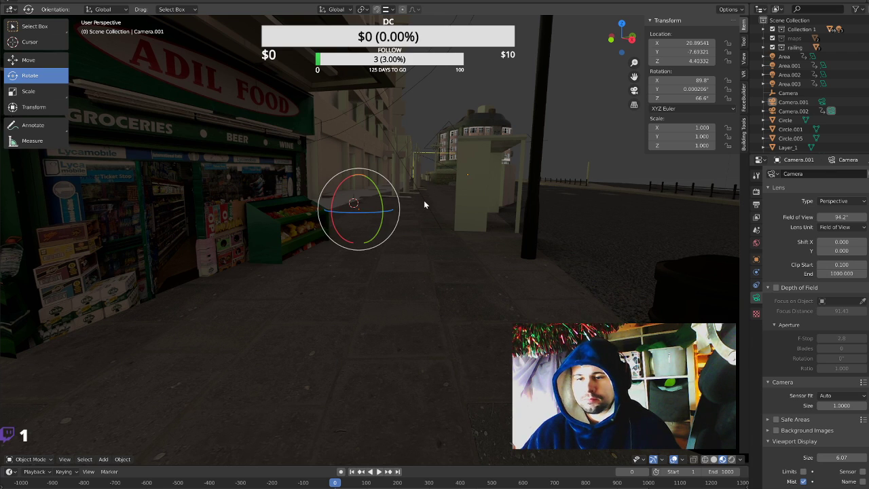
Frame and select the pavement object, then rotate it about 49 degrees.
{"action": "key", "text": "shift+h"}
{"action": "left_click", "coordinate": [398, 231]}
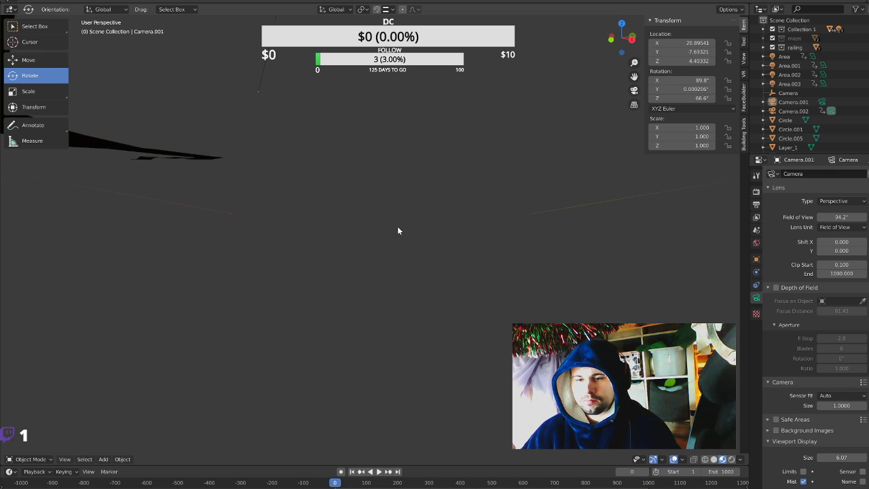
{"action": "left_click", "coordinate": [374, 243]}
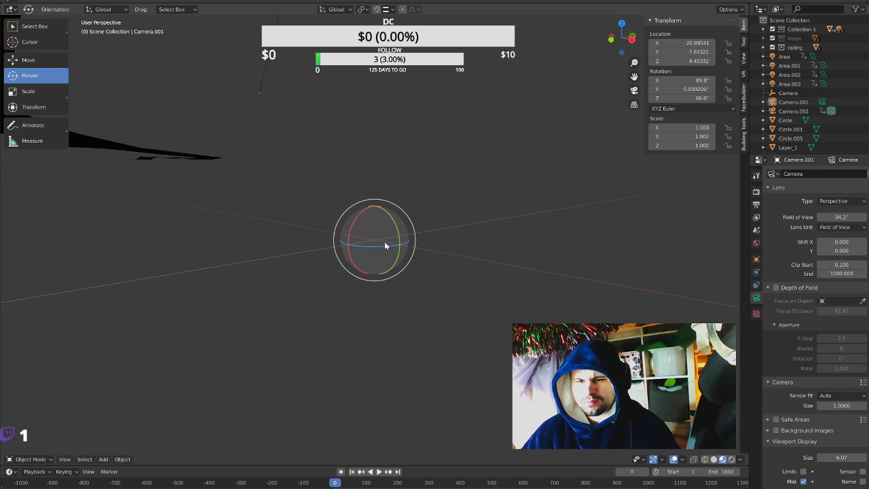
{"action": "mouse_move", "coordinate": [384, 241]}
{"action": "middle_mouse_down"}
{"action": "mouse_move", "coordinate": [272, 242]}
{"action": "mouse_move", "coordinate": [281, 184]}
{"action": "mouse_move", "coordinate": [289, 242]}
{"action": "middle_mouse_up"}
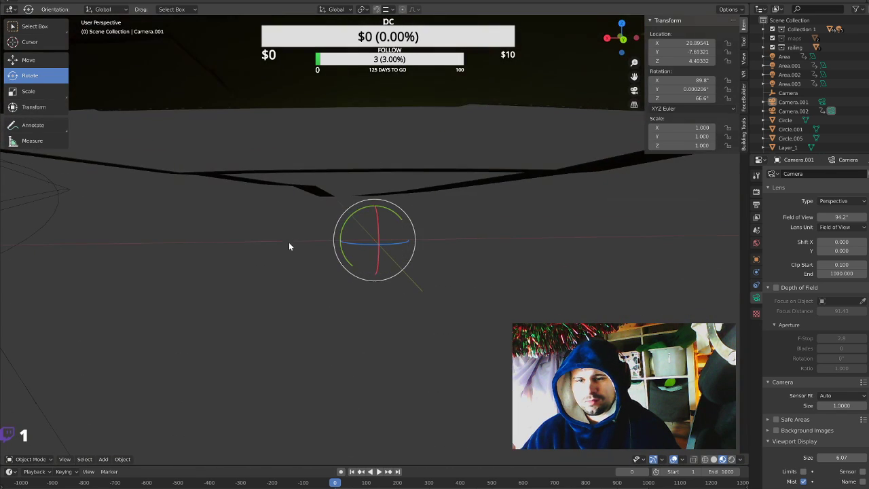
{"action": "scroll", "coordinate": [296, 242], "scroll_direction": "down", "scroll_amount": 4}
{"action": "scroll", "coordinate": [316, 235], "scroll_direction": "down", "scroll_amount": 3}
{"action": "scroll", "coordinate": [360, 237], "scroll_direction": "down", "scroll_amount": 3}
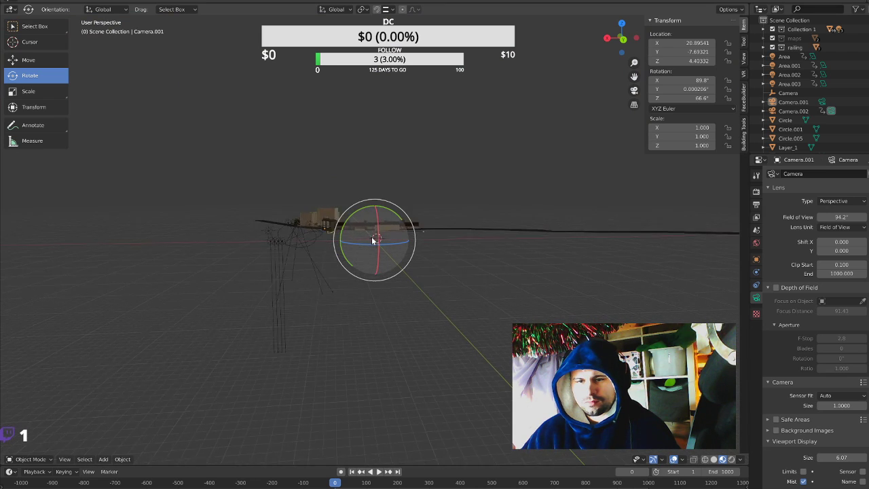
{"action": "scroll", "coordinate": [373, 240], "scroll_direction": "up", "scroll_amount": 4}
{"action": "scroll", "coordinate": [317, 235], "scroll_direction": "up", "scroll_amount": 1}
{"action": "scroll", "coordinate": [350, 226], "scroll_direction": "up", "scroll_amount": 2}
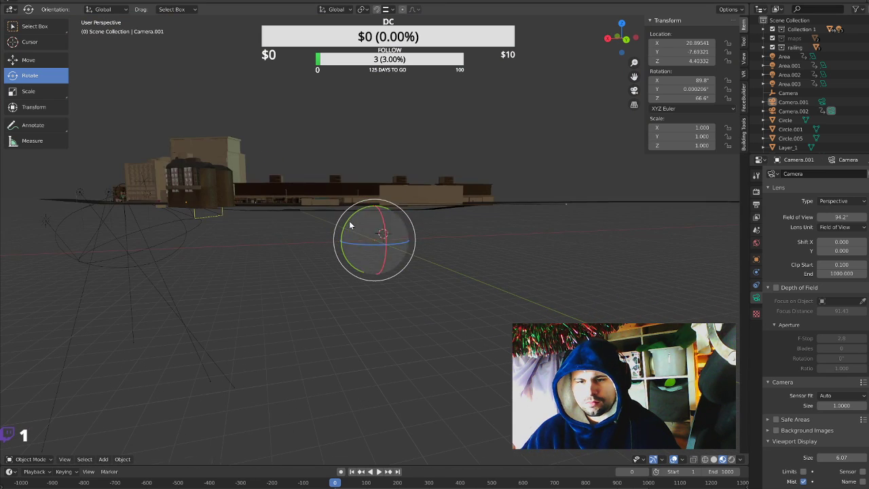
{"action": "mouse_move", "coordinate": [347, 226]}
{"action": "left_mouse_down"}
{"action": "mouse_move", "coordinate": [366, 167]}
{"action": "mouse_move", "coordinate": [413, 214]}
{"action": "left_mouse_up"}
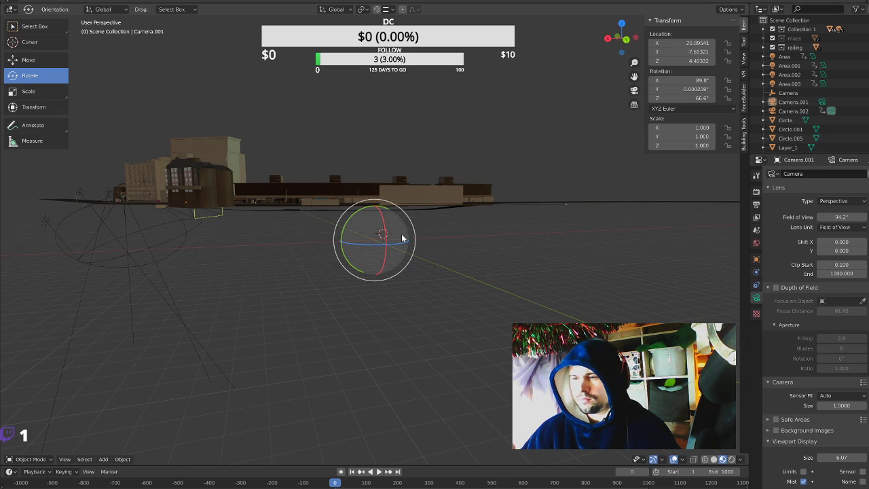
Rescale the object in several passes (5.527, 2.221, 0.980), finishing with a 0.838 resize.
{"action": "left_click", "coordinate": [393, 264]}
{"action": "left_click", "coordinate": [383, 255]}
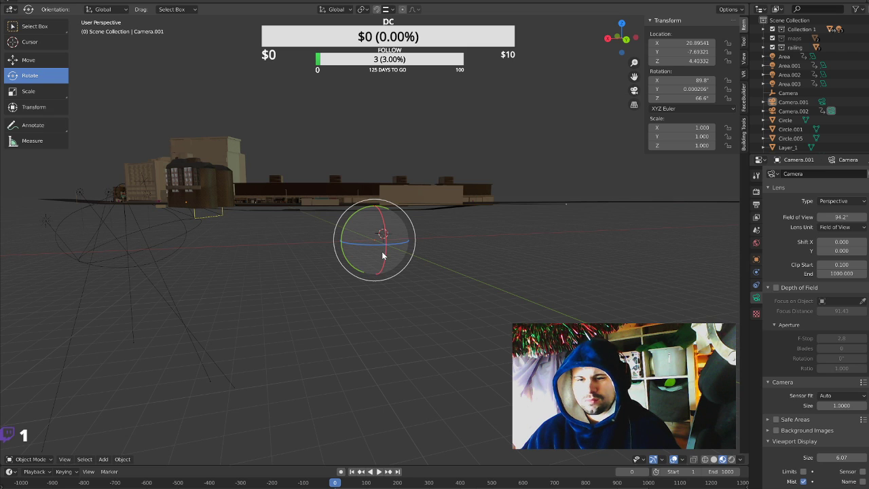
{"action": "scroll", "coordinate": [382, 256], "scroll_direction": "up", "scroll_amount": 10}
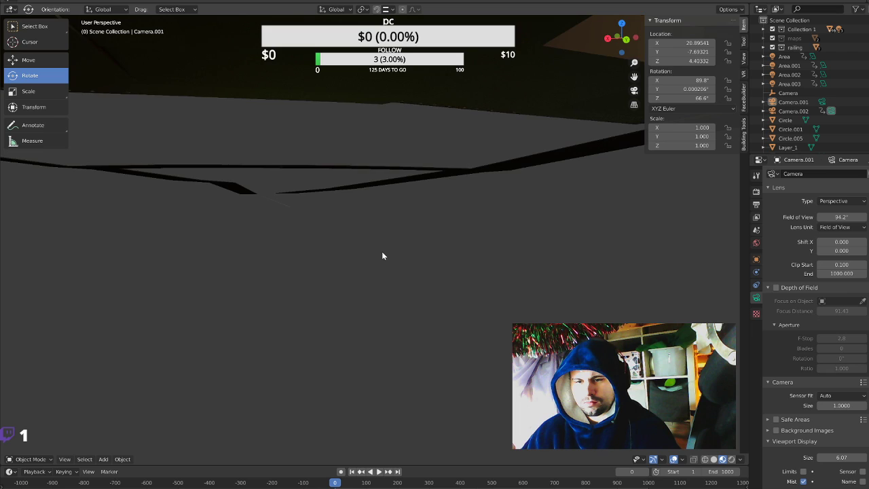
{"action": "scroll", "coordinate": [383, 255], "scroll_direction": "down", "scroll_amount": 5}
{"action": "scroll", "coordinate": [382, 255], "scroll_direction": "down", "scroll_amount": 5}
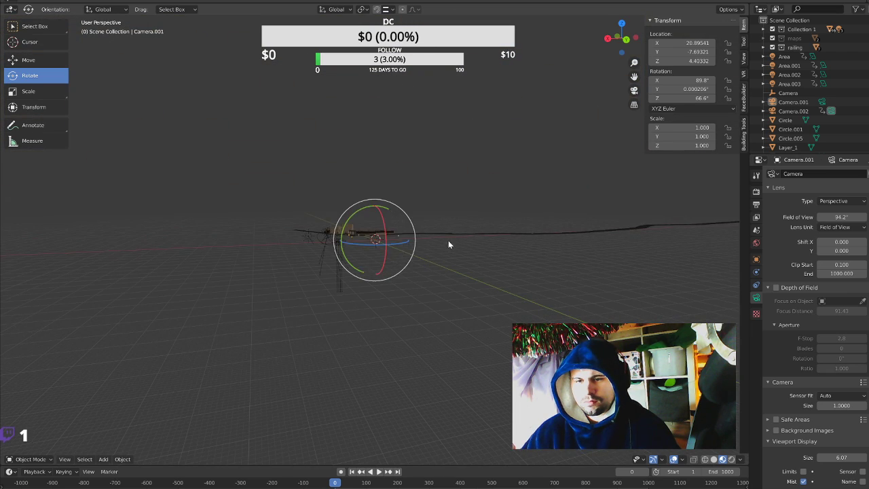
{"action": "key", "text": "s"}
{"action": "left_click", "coordinate": [503, 281]}
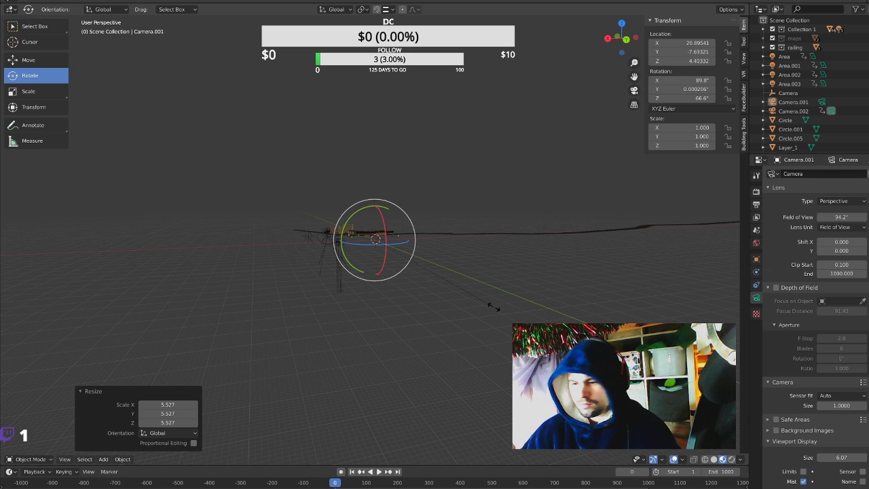
{"action": "key", "text": "s"}
{"action": "left_click", "coordinate": [408, 241]}
{"action": "key", "text": "s"}
{"action": "left_click", "coordinate": [496, 289]}
{"action": "key", "text": "s"}
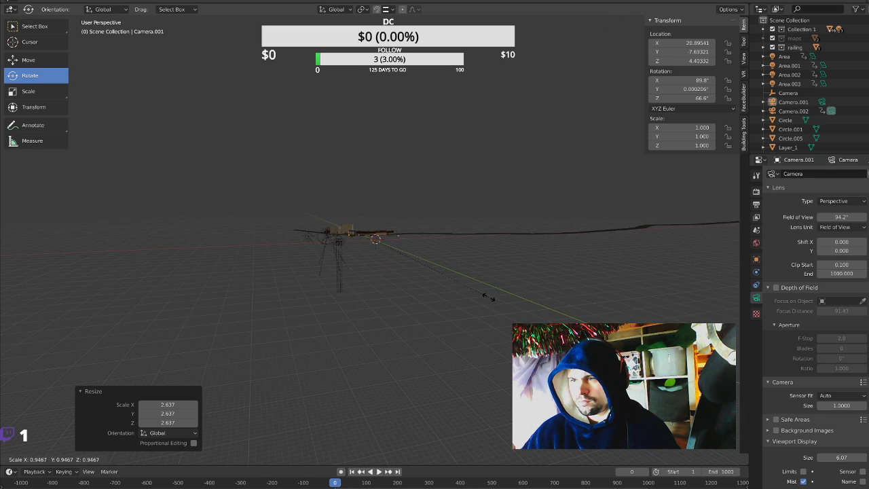
{"action": "left_click", "coordinate": [496, 289]}
{"action": "key", "text": "s"}
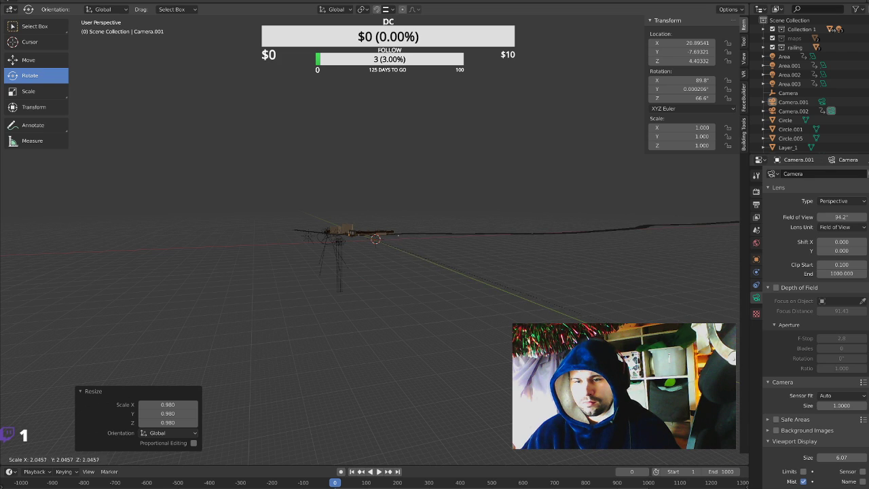
{"action": "left_click", "coordinate": [480, 274]}
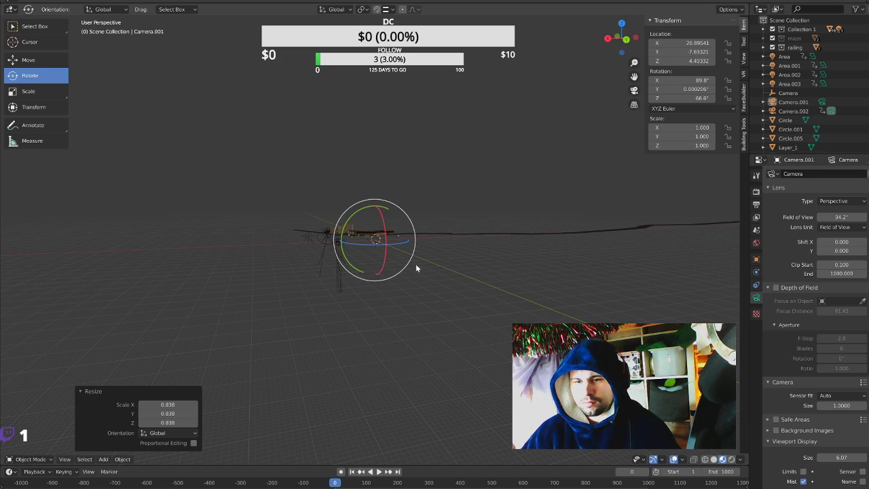
Bring the buildings into view, cancel an attempted rotation, and select a different object.
{"action": "middle_click_drag", "start_coordinate": [421, 275], "coordinate": [375, 270]}
{"action": "key", "text": "r"}
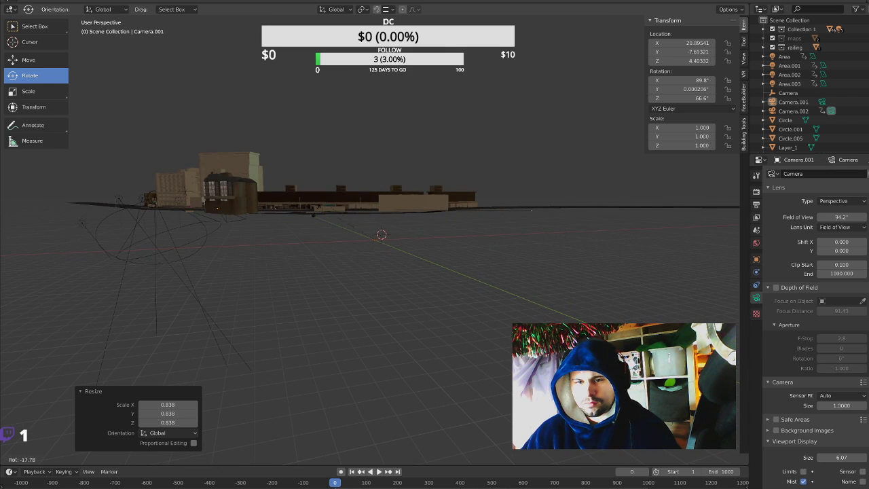
{"action": "key", "text": "Escape"}
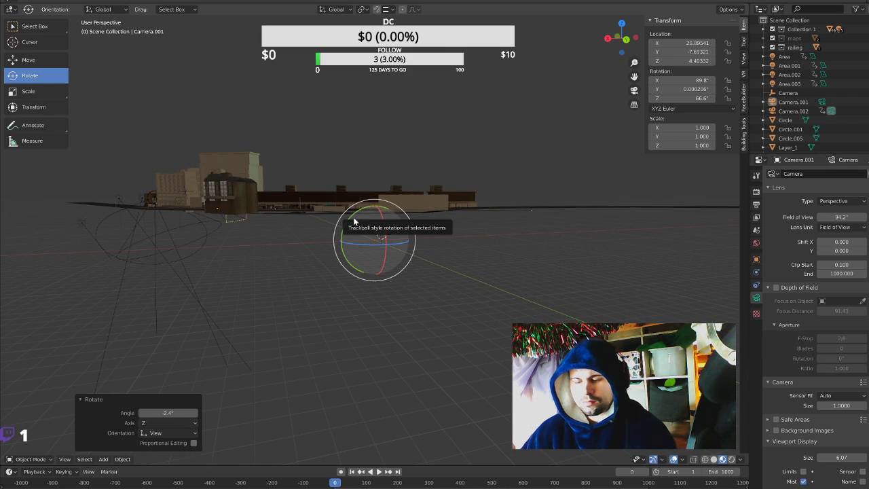
{"action": "left_click", "coordinate": [353, 217]}
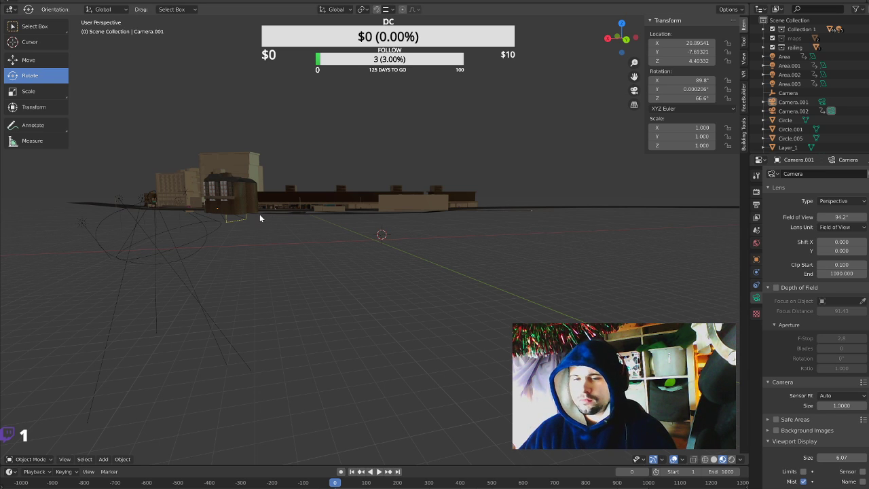
Zoom in on the pavement and paste the traffic light object, Cube.094, at the 3D cursor.
{"action": "scroll", "coordinate": [260, 214], "scroll_direction": "up", "scroll_amount": 3}
{"action": "scroll", "coordinate": [261, 233], "scroll_direction": "up", "scroll_amount": 2}
{"action": "scroll", "coordinate": [300, 232], "scroll_direction": "up", "scroll_amount": 3}
{"action": "scroll", "coordinate": [305, 232], "scroll_direction": "up", "scroll_amount": 3}
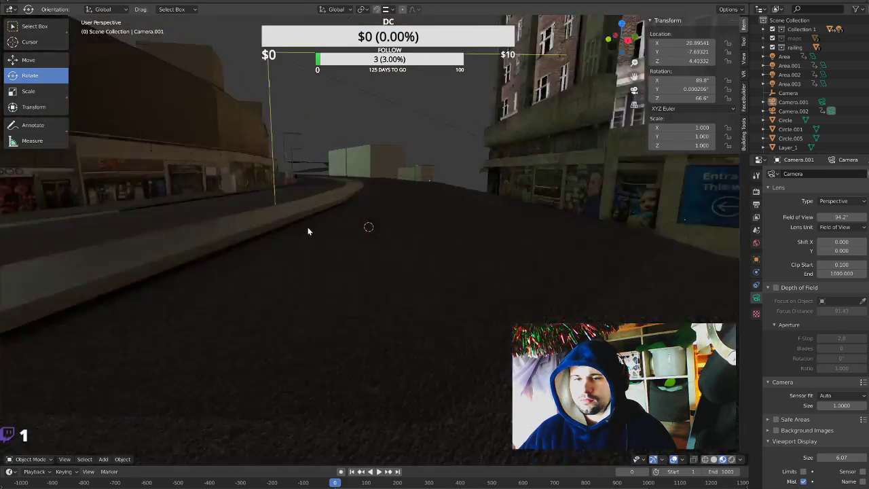
{"action": "scroll", "coordinate": [309, 232], "scroll_direction": "up", "scroll_amount": 3}
{"action": "scroll", "coordinate": [310, 232], "scroll_direction": "up", "scroll_amount": 3}
{"action": "scroll", "coordinate": [315, 231], "scroll_direction": "up", "scroll_amount": 3}
{"action": "scroll", "coordinate": [315, 231], "scroll_direction": "up", "scroll_amount": 2}
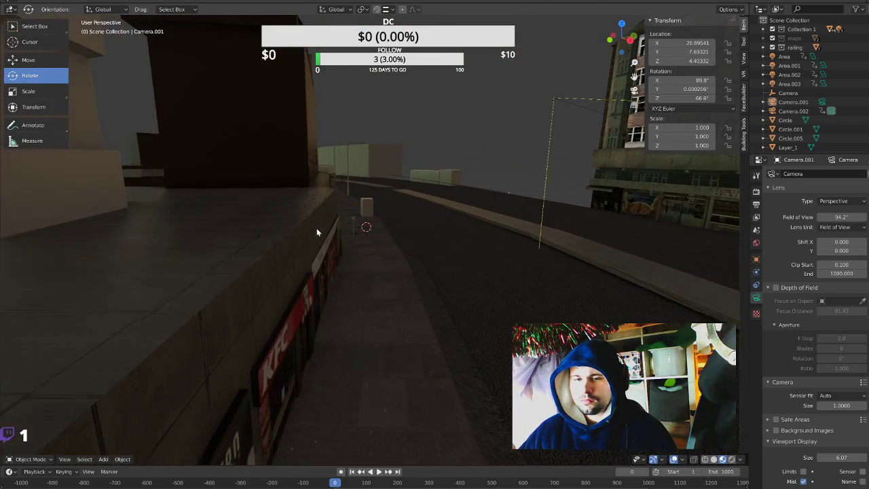
{"action": "scroll", "coordinate": [316, 227], "scroll_direction": "down", "scroll_amount": 2}
{"action": "scroll", "coordinate": [313, 227], "scroll_direction": "down", "scroll_amount": 2}
{"action": "scroll", "coordinate": [312, 226], "scroll_direction": "down", "scroll_amount": 3}
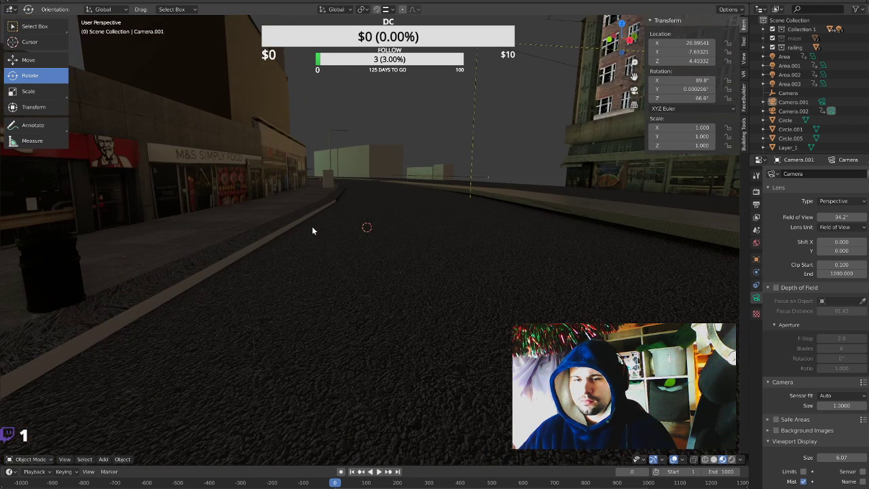
{"action": "scroll", "coordinate": [313, 227], "scroll_direction": "up", "scroll_amount": 3}
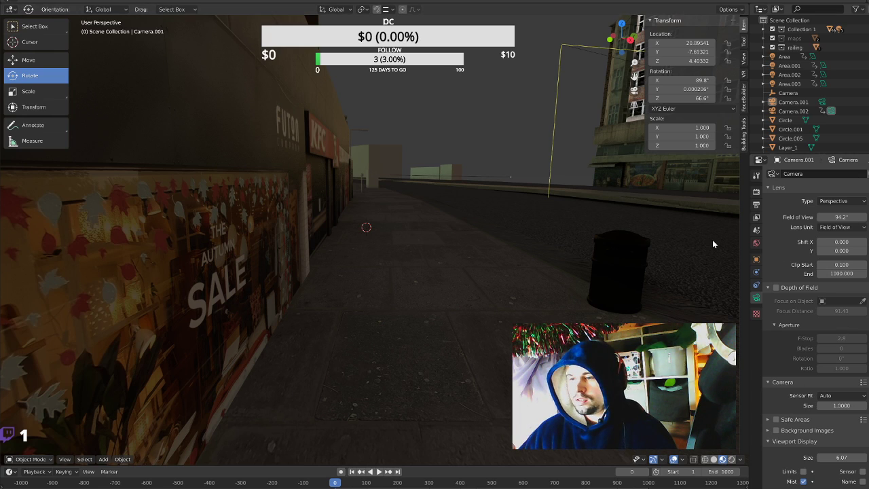
{"action": "key", "text": "F4"}
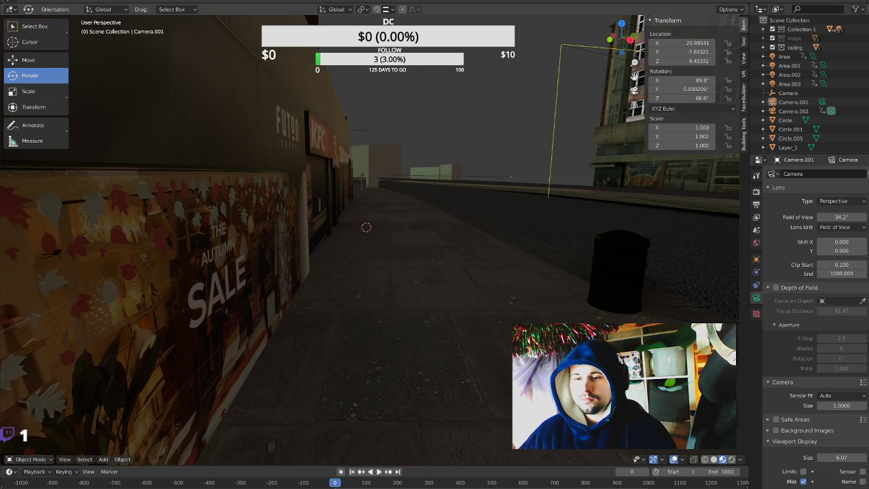
{"action": "key", "text": "ctrl+v"}
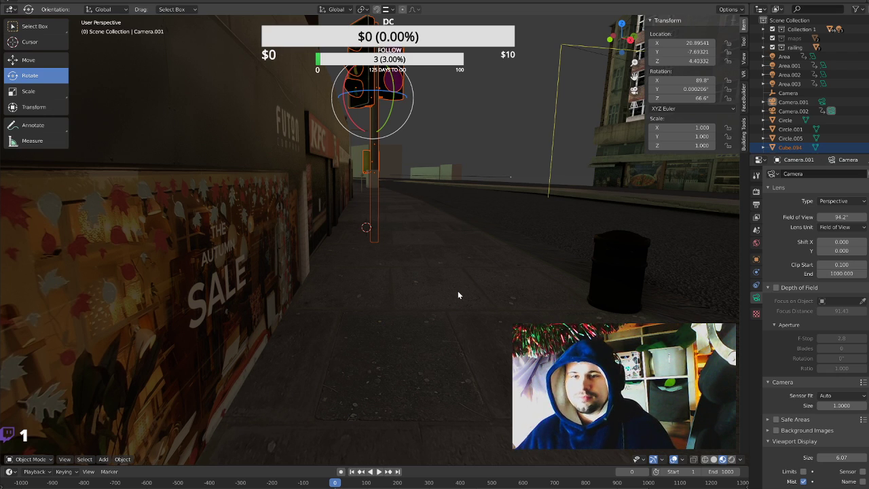
Switch to the move tool and scale the traffic light down to 0.363.
{"action": "mouse_move", "coordinate": [458, 291]}
{"action": "middle_mouse_down"}
{"action": "mouse_move", "coordinate": [374, 257]}
{"action": "mouse_move", "coordinate": [358, 263]}
{"action": "middle_mouse_up"}
{"action": "scroll", "coordinate": [374, 257], "scroll_direction": "down", "scroll_amount": 10}
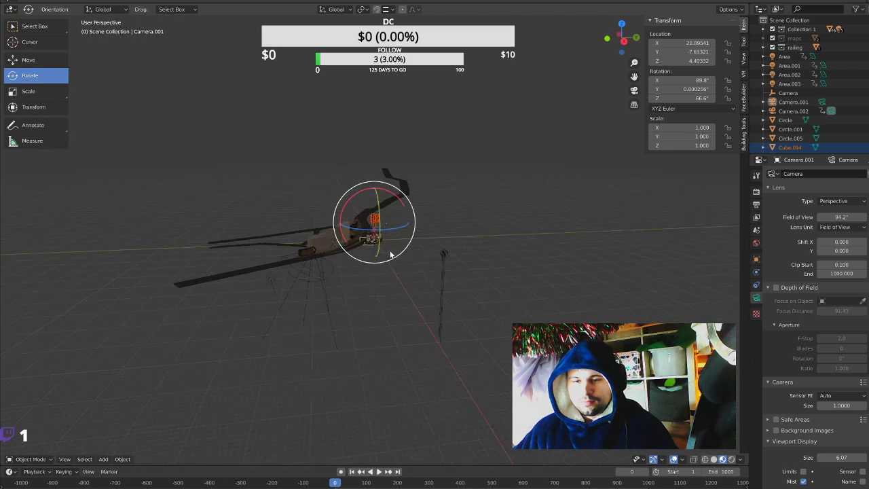
{"action": "left_click", "coordinate": [41, 60]}
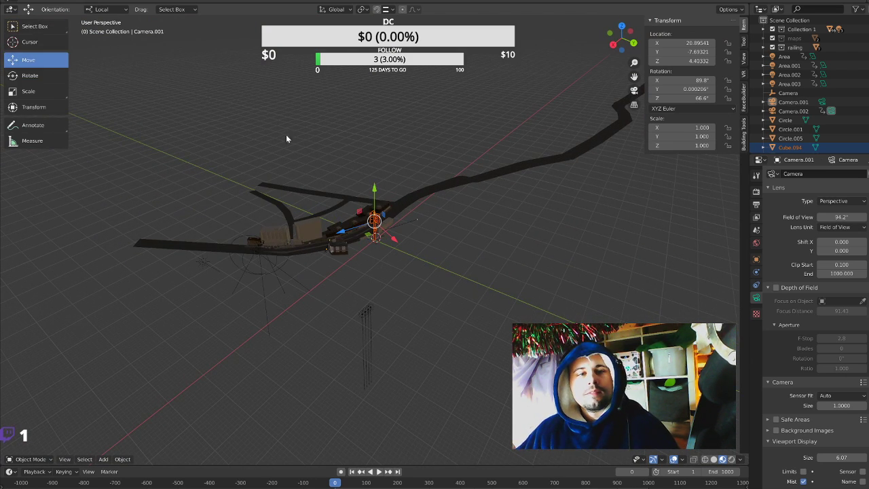
{"action": "scroll", "coordinate": [402, 191], "scroll_direction": "up", "scroll_amount": 3}
{"action": "scroll", "coordinate": [366, 200], "scroll_direction": "up", "scroll_amount": 2}
{"action": "key", "text": "s"}
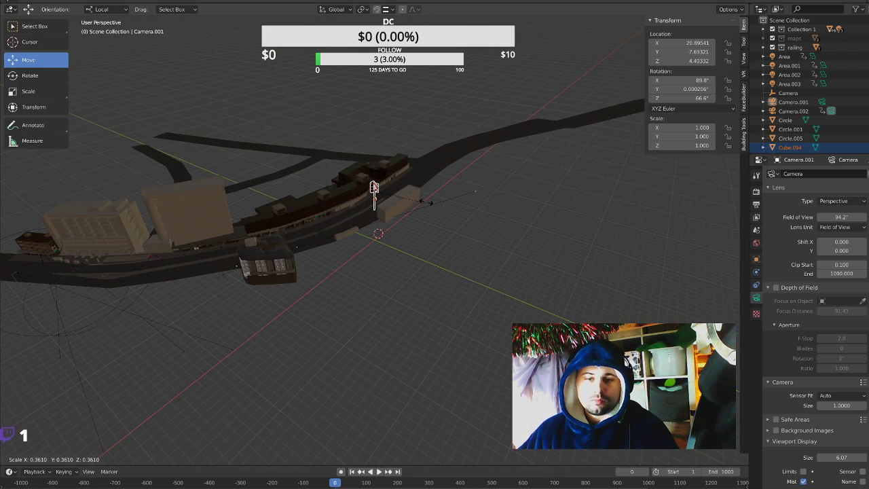
{"action": "left_click", "coordinate": [427, 200]}
Shift the traffic light along one axis after reviewing snapping, pivot point and gizmo options.
{"action": "middle_click_drag", "start_coordinate": [475, 187], "coordinate": [417, 182]}
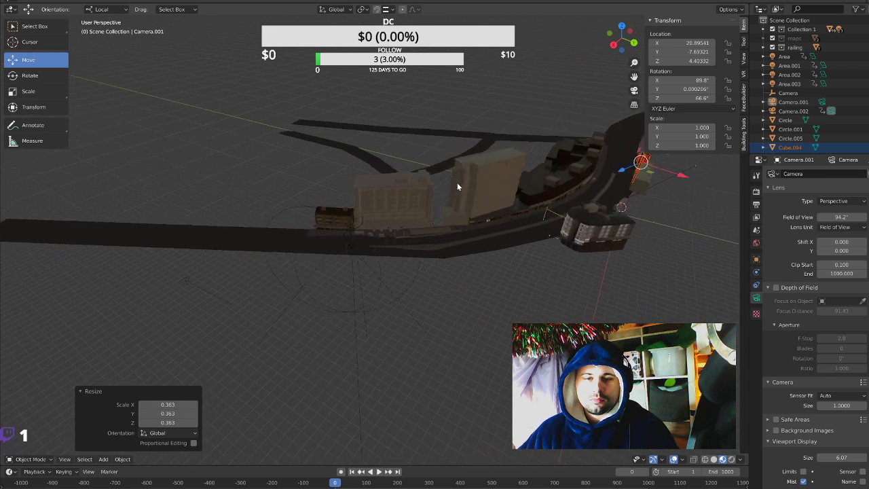
{"action": "left_click_drag", "start_coordinate": [595, 174], "coordinate": [386, 210]}
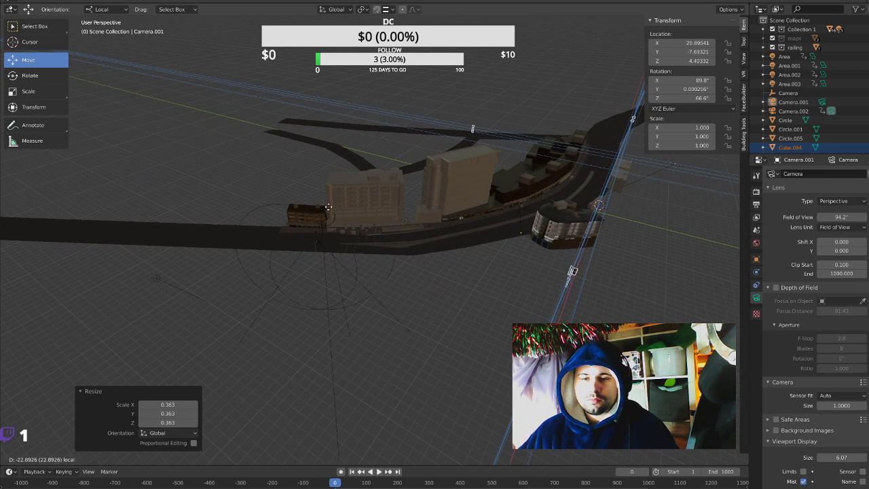
{"action": "key", "text": "ctrl+z"}
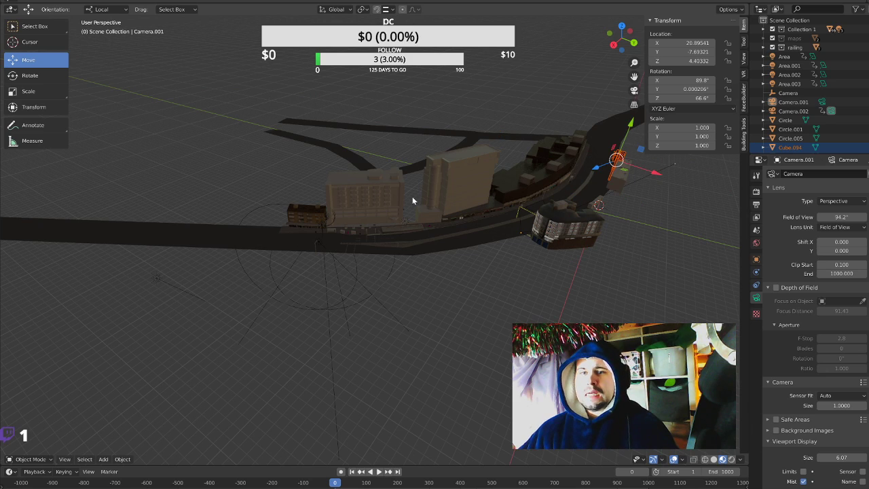
{"action": "left_click", "coordinate": [392, 13]}
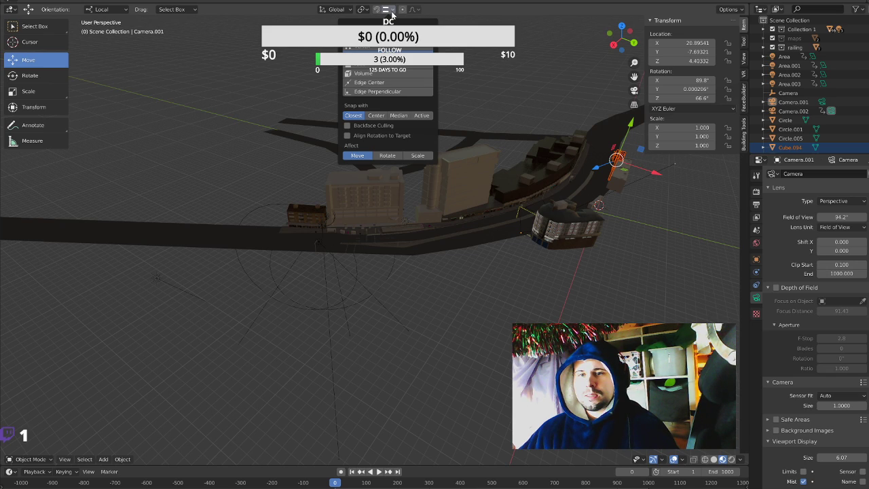
{"action": "left_click", "coordinate": [392, 13]}
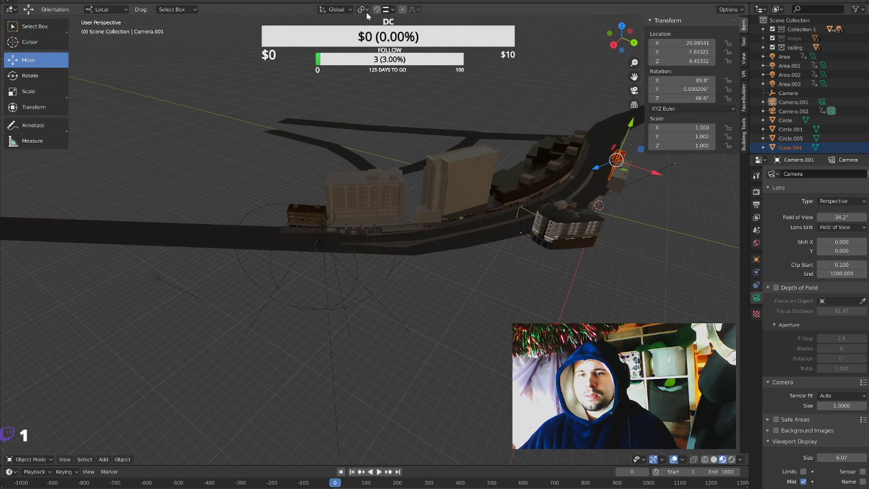
{"action": "left_click", "coordinate": [366, 12]}
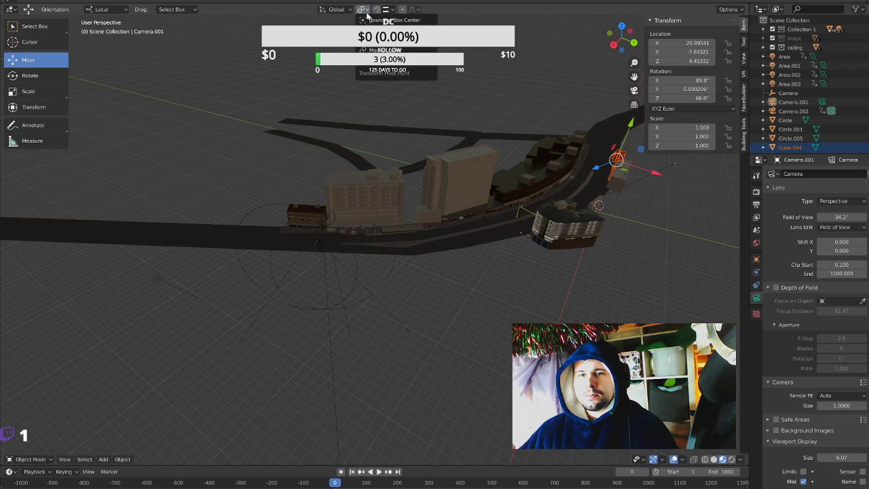
{"action": "left_click", "coordinate": [662, 462]}
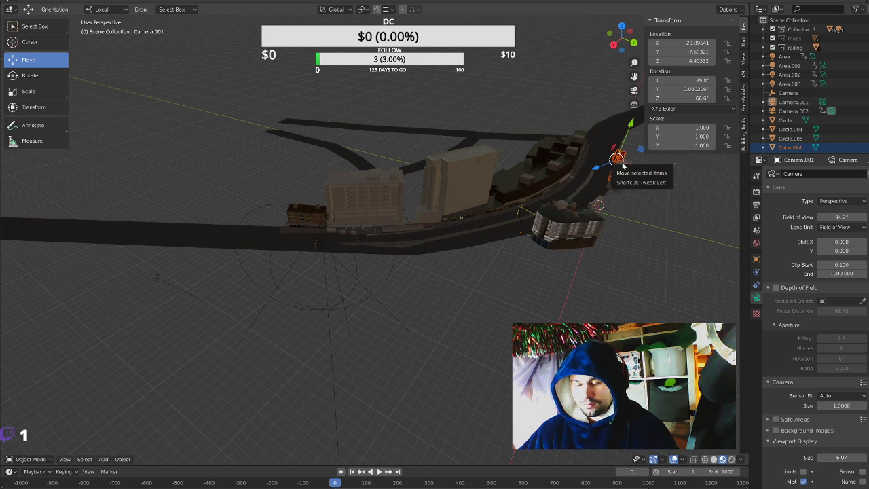
{"action": "left_click_drag", "start_coordinate": [598, 170], "coordinate": [574, 171]}
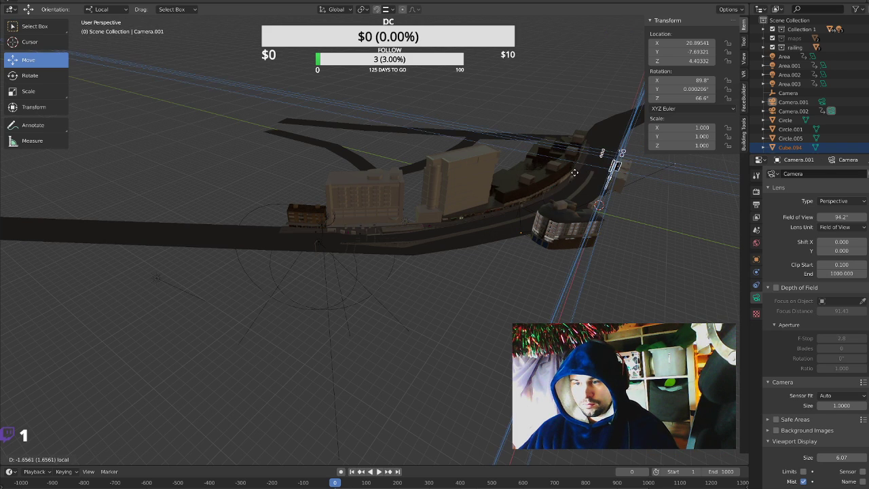
{"action": "left_click", "coordinate": [665, 210]}
Circle-select the traffic light's pole, pink sign and top light box.
{"action": "mouse_move", "coordinate": [653, 229]}
{"action": "middle_mouse_down"}
{"action": "mouse_move", "coordinate": [624, 200]}
{"action": "mouse_move", "coordinate": [565, 183]}
{"action": "middle_mouse_up"}
{"action": "scroll", "coordinate": [562, 190], "scroll_direction": "up", "scroll_amount": 3}
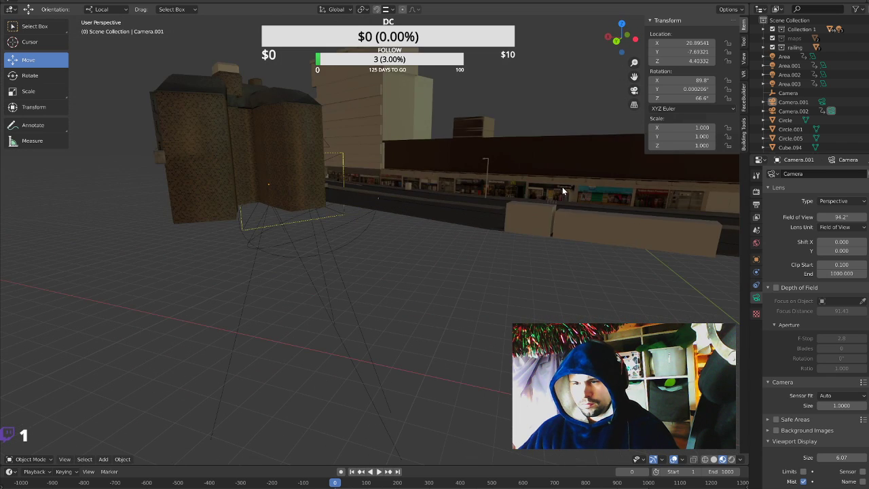
{"action": "scroll", "coordinate": [493, 198], "scroll_direction": "up", "scroll_amount": 3}
{"action": "scroll", "coordinate": [450, 205], "scroll_direction": "up", "scroll_amount": 3}
{"action": "scroll", "coordinate": [261, 197], "scroll_direction": "up", "scroll_amount": 2}
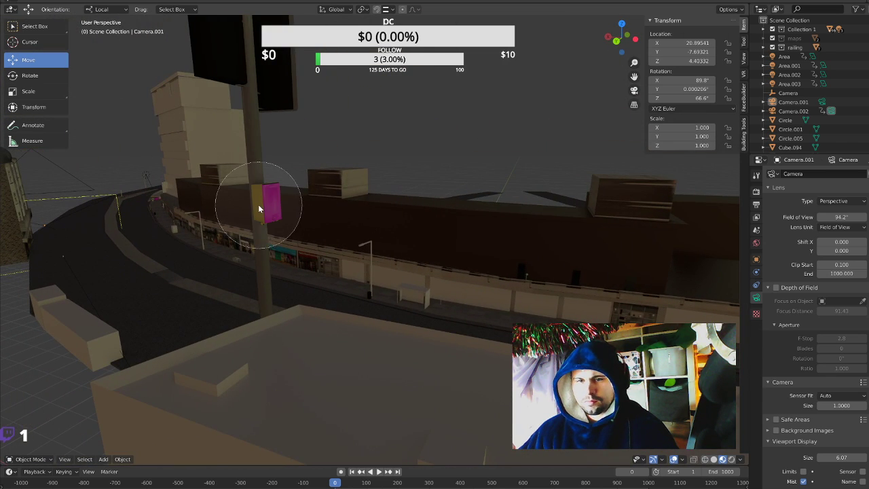
{"action": "middle_click_drag", "start_coordinate": [278, 186], "coordinate": [293, 178]}
{"action": "scroll", "coordinate": [394, 182], "scroll_direction": "up", "scroll_amount": 3}
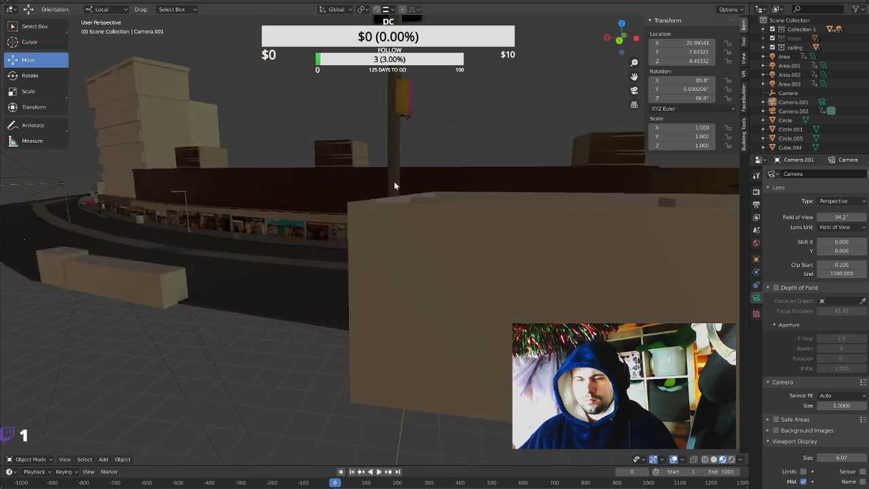
{"action": "scroll", "coordinate": [382, 188], "scroll_direction": "up", "scroll_amount": 2}
{"action": "key", "text": "c"}
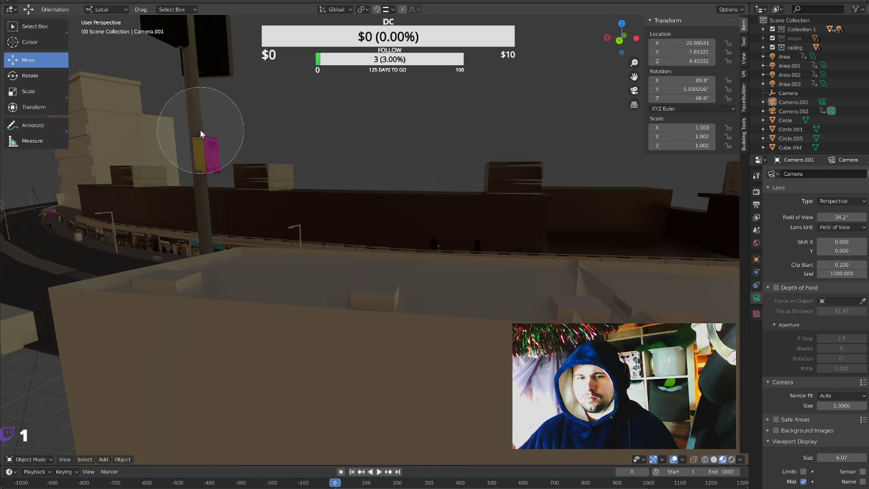
{"action": "scroll", "coordinate": [200, 129], "scroll_direction": "up", "scroll_amount": 3}
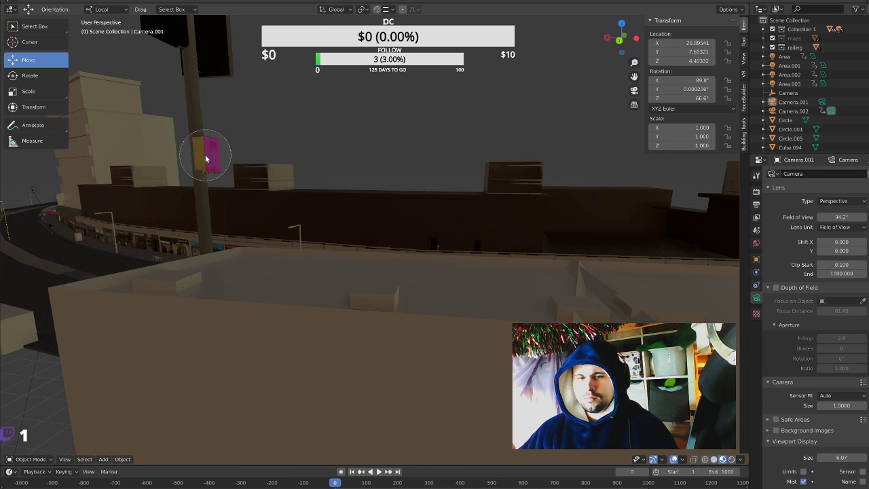
{"action": "left_click", "coordinate": [203, 152]}
{"action": "left_click_drag", "start_coordinate": [201, 117], "coordinate": [207, 61]}
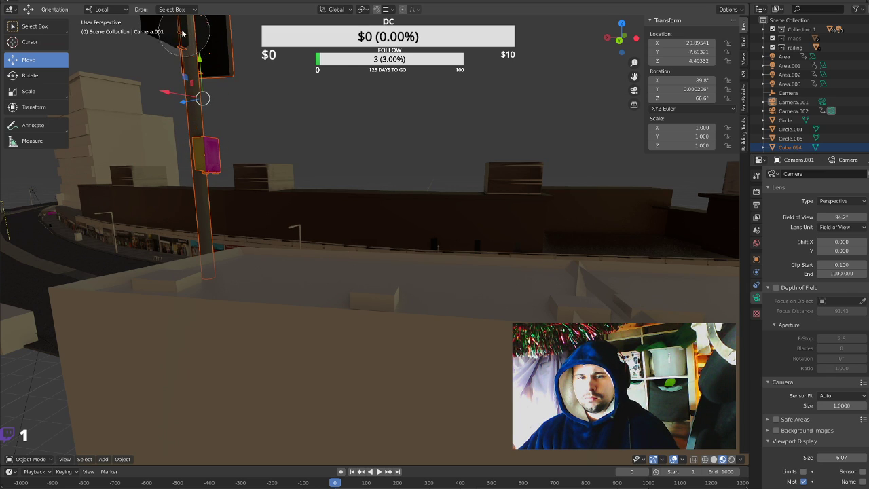
{"action": "key", "text": "Escape"}
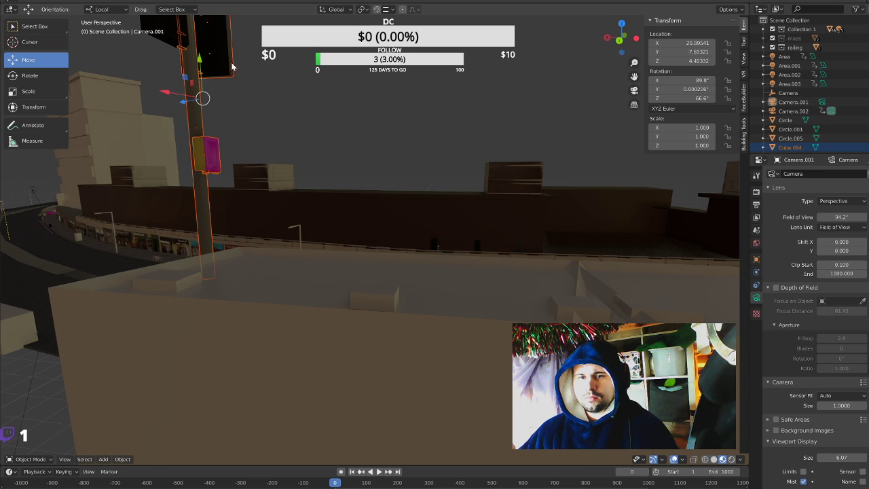
{"action": "scroll", "coordinate": [261, 73], "scroll_direction": "down", "scroll_amount": 5}
{"action": "scroll", "coordinate": [271, 94], "scroll_direction": "up", "scroll_amount": 5}
{"action": "scroll", "coordinate": [295, 126], "scroll_direction": "down", "scroll_amount": 3}
{"action": "key", "text": "c"}
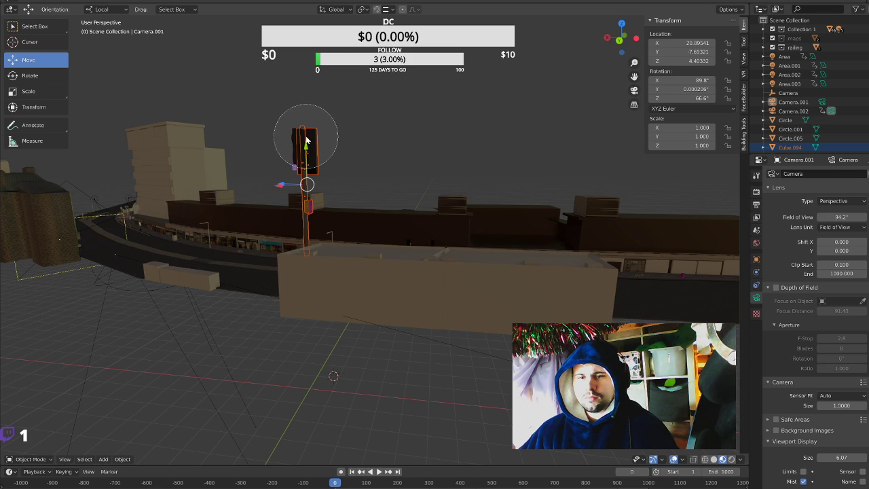
{"action": "left_click_drag", "start_coordinate": [301, 145], "coordinate": [301, 161]}
{"action": "key", "text": "Escape"}
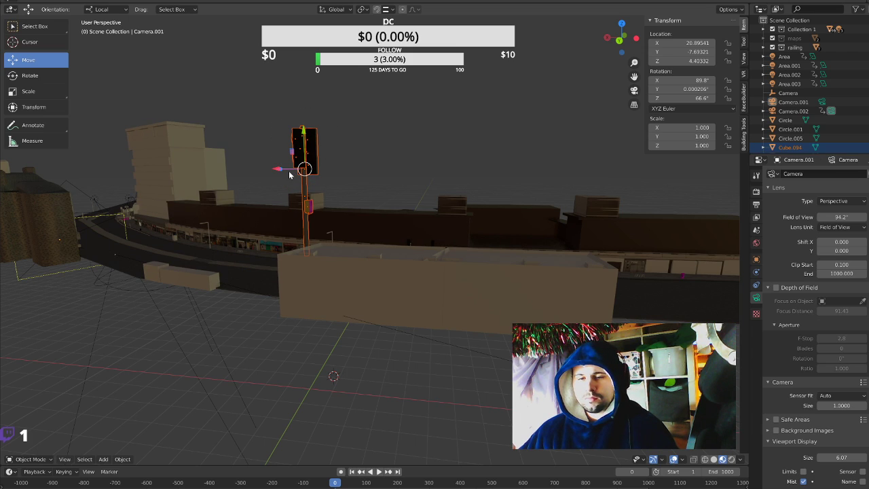
Raise the selected pole and light box straight up along Z.
{"action": "key", "text": "g"}
{"action": "key", "text": "z"}
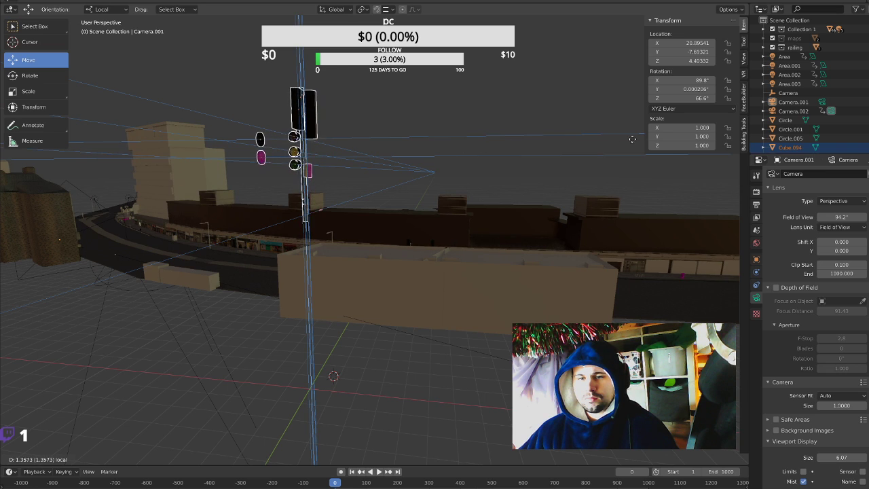
{"action": "left_click", "coordinate": [390, 159]}
{"action": "scroll", "coordinate": [435, 281], "scroll_direction": "down", "scroll_amount": 5}
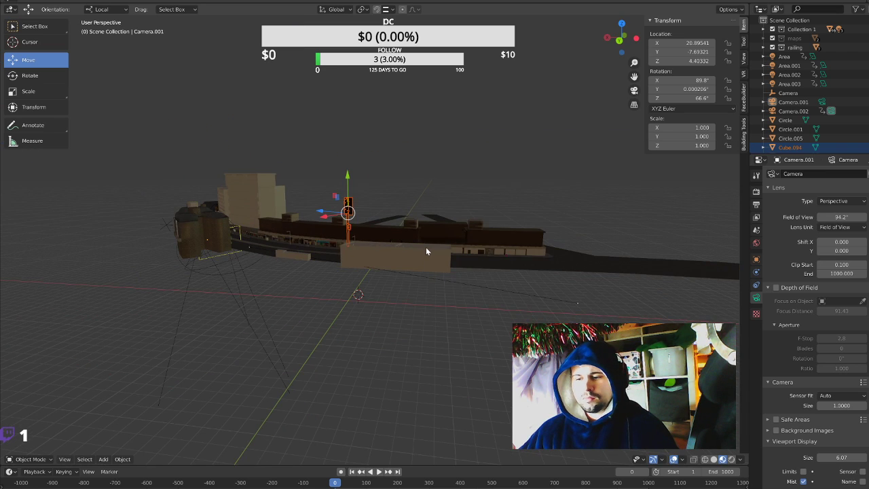
{"action": "scroll", "coordinate": [426, 250], "scroll_direction": "up", "scroll_amount": 5}
Toggle the viewport overlays and gizmos off and back on, and review the gizmo settings.
{"action": "left_click", "coordinate": [683, 460]}
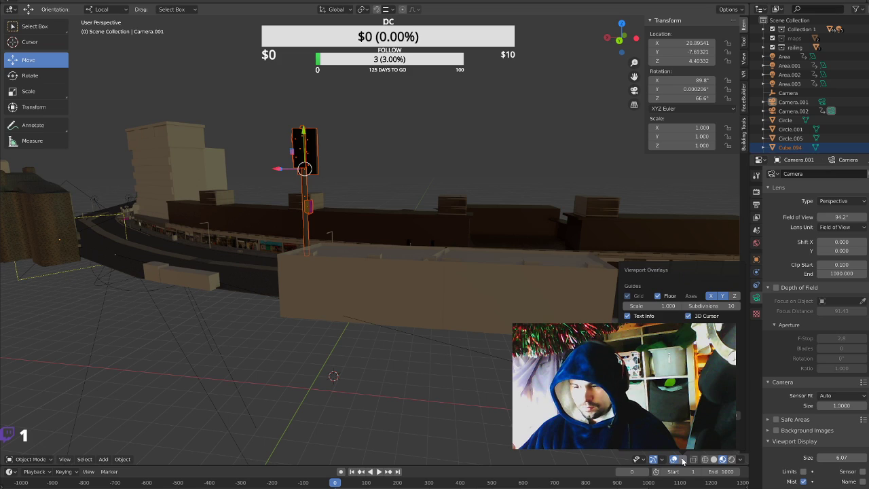
{"action": "left_click", "coordinate": [675, 460]}
{"action": "left_click", "coordinate": [675, 460]}
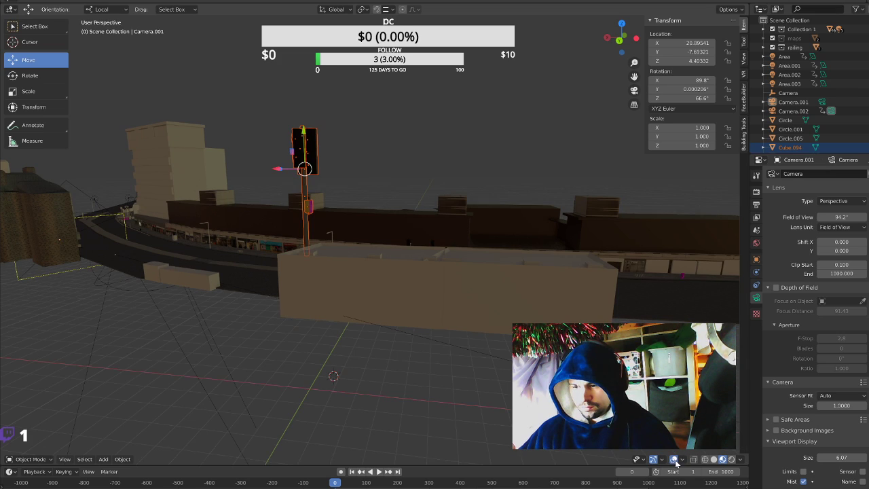
{"action": "left_click", "coordinate": [653, 461]}
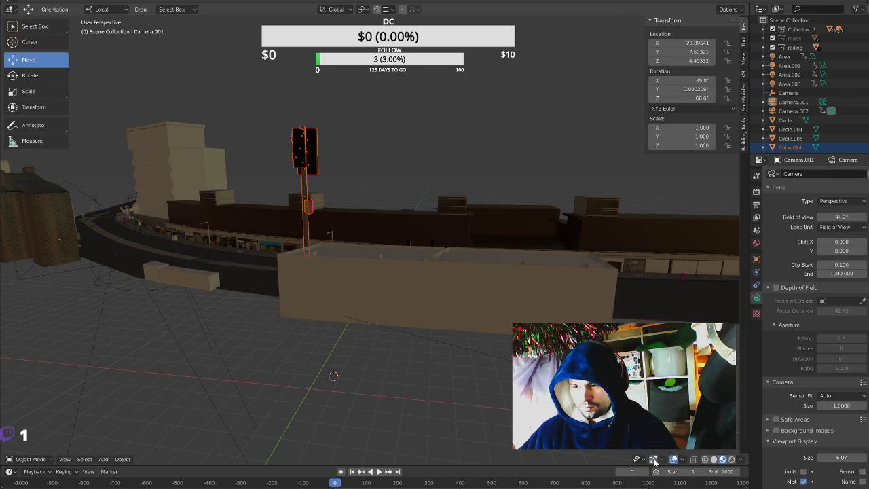
{"action": "left_click", "coordinate": [653, 460]}
{"action": "left_click", "coordinate": [654, 460]}
{"action": "left_click", "coordinate": [653, 461]}
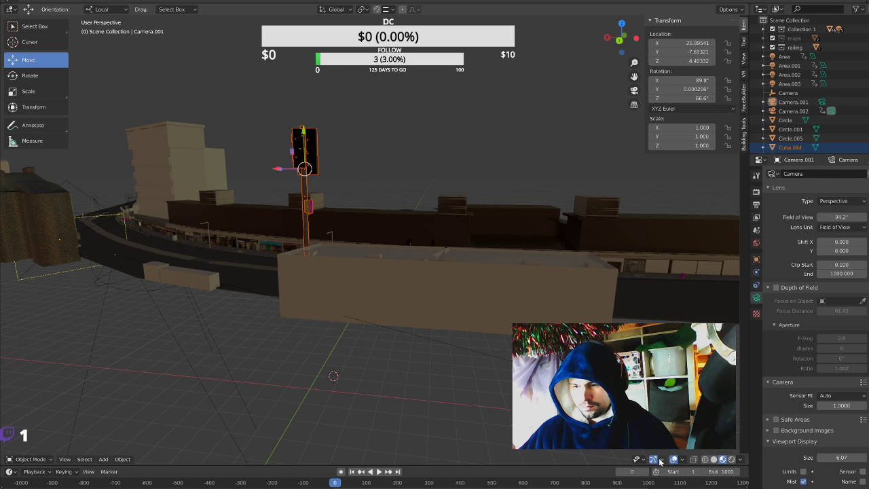
{"action": "left_click", "coordinate": [663, 461]}
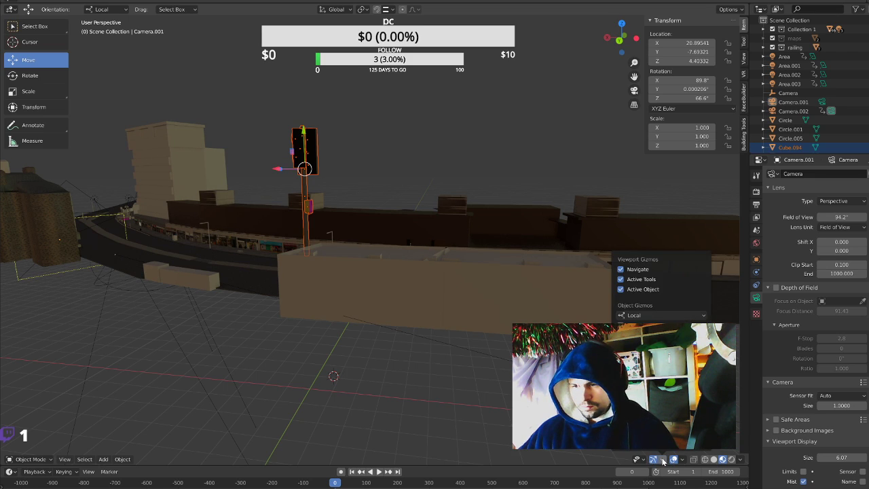
{"action": "left_click", "coordinate": [663, 461]}
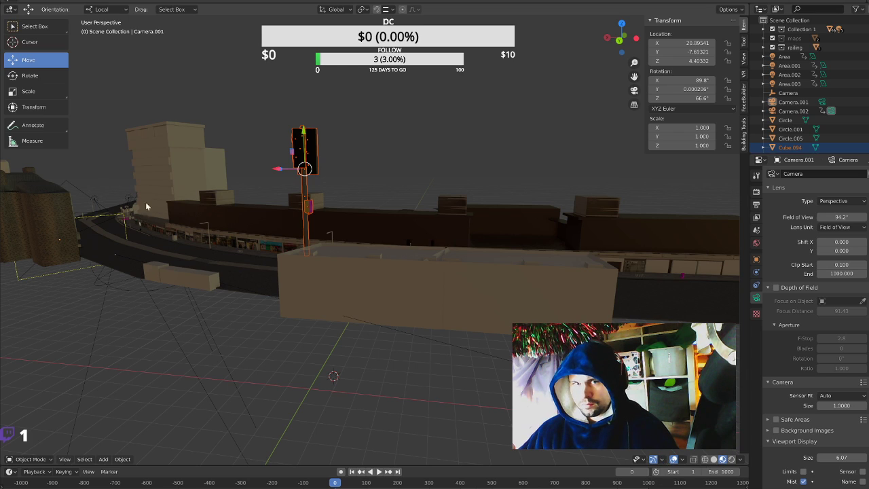
Set the transform orientation to Global and bring up the snapping options.
{"action": "left_click", "coordinate": [111, 10]}
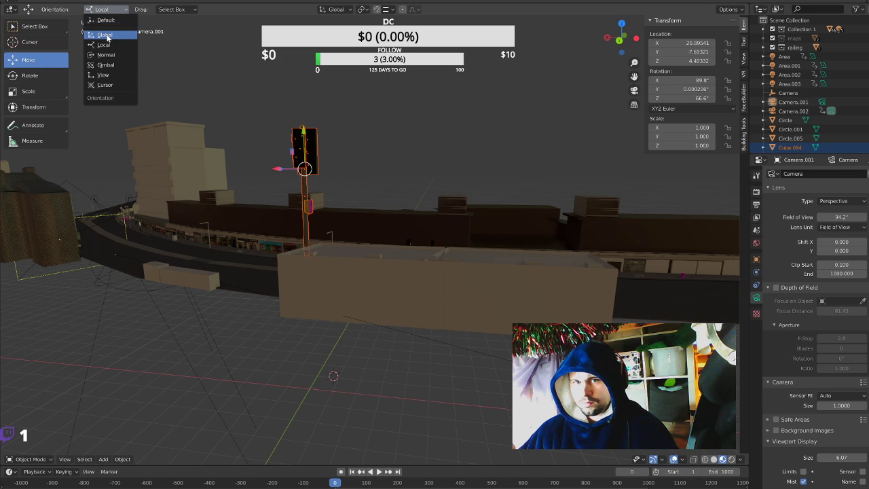
{"action": "left_click", "coordinate": [107, 35]}
{"action": "left_click", "coordinate": [175, 10]}
{"action": "left_click", "coordinate": [176, 12]}
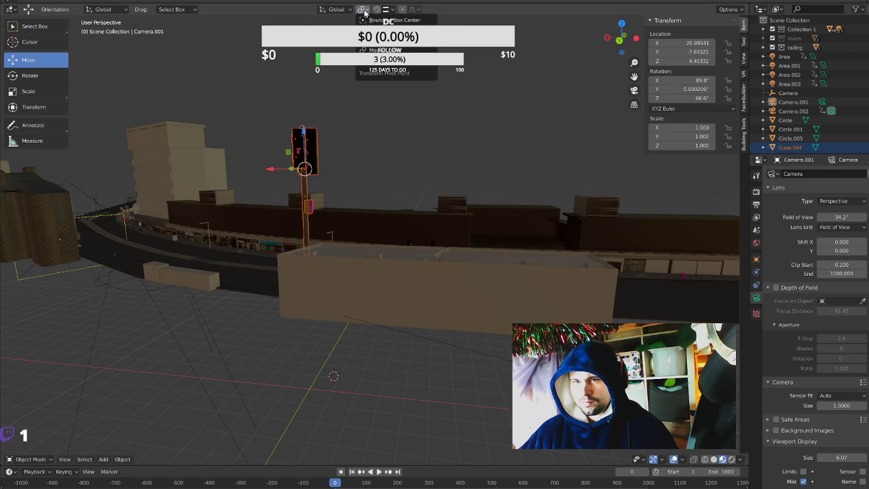
{"action": "left_click", "coordinate": [393, 10]}
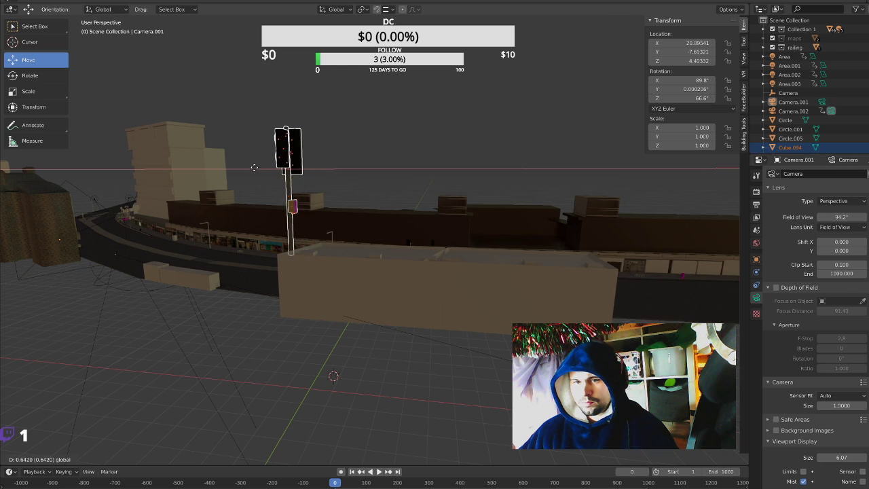
Move the traffic light down the street to stand beside the curving road.
{"action": "left_click_drag", "start_coordinate": [272, 168], "coordinate": [201, 167]}
{"action": "key", "text": "s"}
{"action": "key", "text": "Escape"}
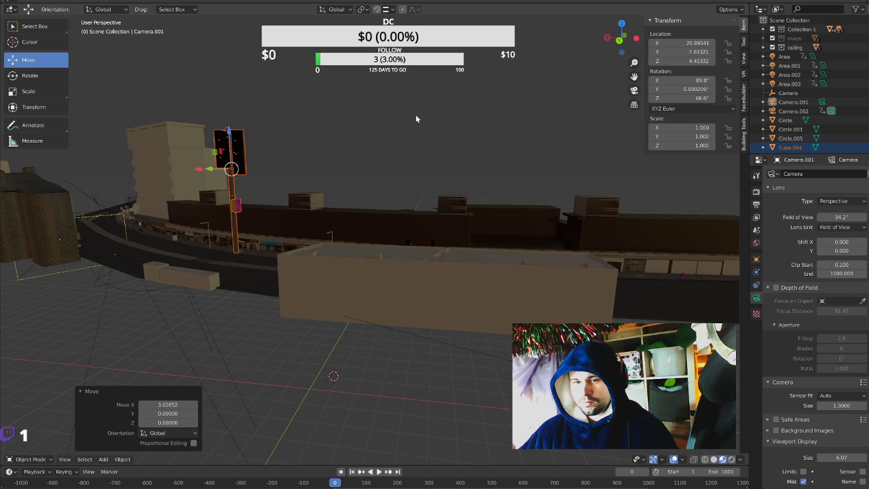
{"action": "middle_click_drag", "start_coordinate": [416, 115], "coordinate": [333, 239]}
{"action": "scroll", "coordinate": [333, 240], "scroll_direction": "down", "scroll_amount": 5}
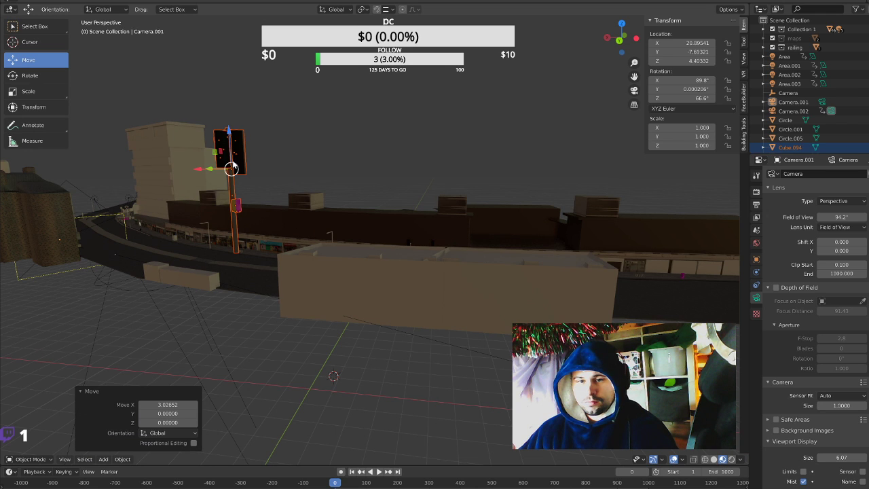
{"action": "middle_click_drag", "start_coordinate": [232, 163], "coordinate": [271, 179]}
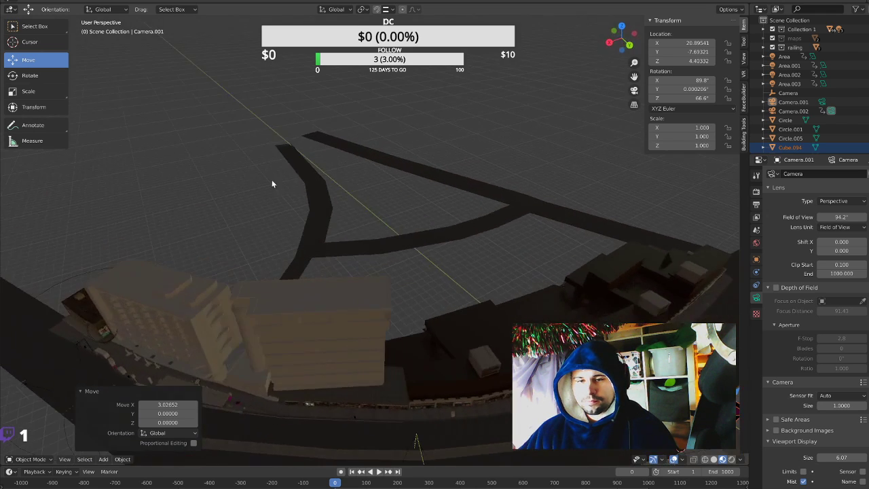
{"action": "scroll", "coordinate": [311, 211], "scroll_direction": "down", "scroll_amount": 3}
{"action": "middle_click_drag", "start_coordinate": [356, 241], "coordinate": [486, 309]}
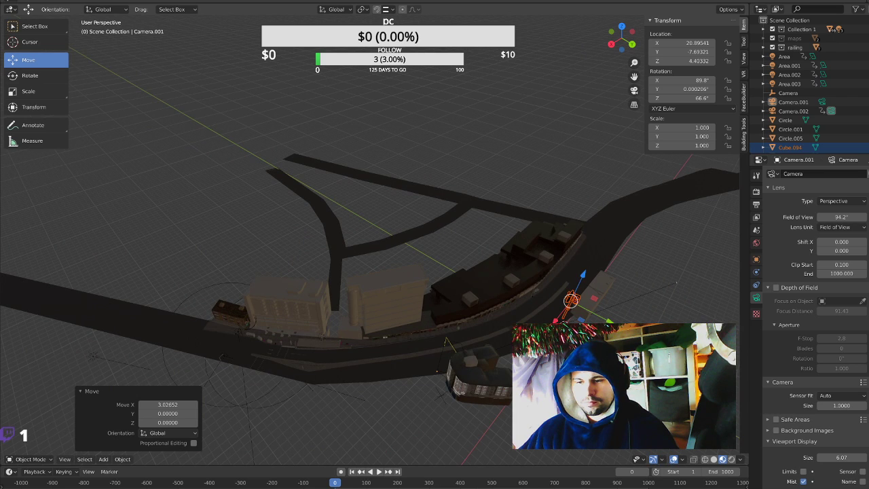
{"action": "left_click_drag", "start_coordinate": [571, 298], "coordinate": [285, 350]}
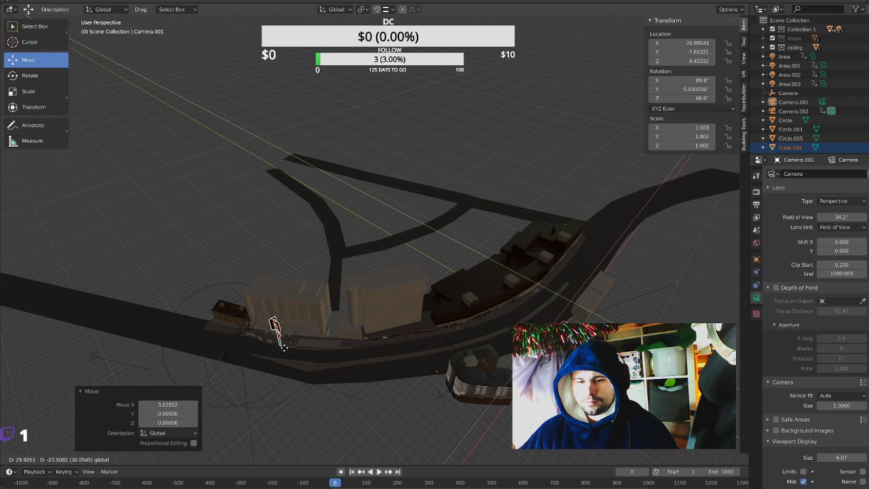
Shrink the traffic light to 0.29 scale and lower it 4.599 units to road level.
{"action": "key", "text": "KP_Decimal"}
{"action": "middle_click_drag", "start_coordinate": [283, 347], "coordinate": [457, 236]}
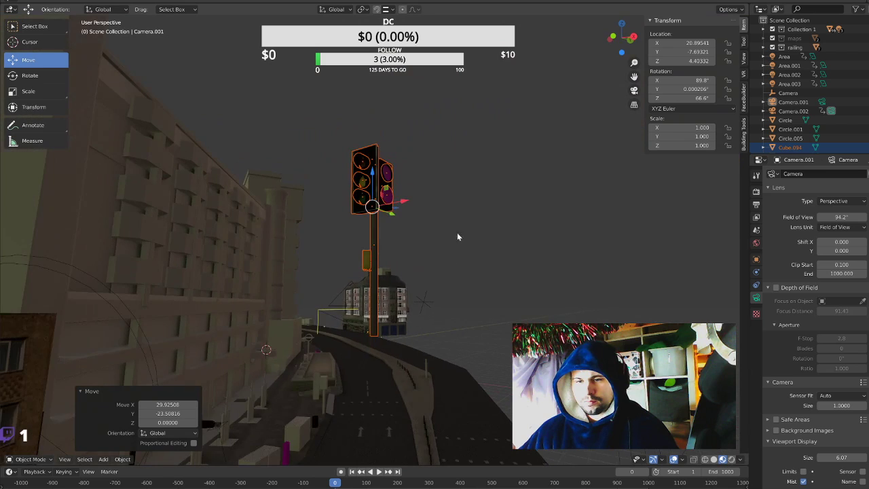
{"action": "key", "text": "s"}
{"action": "left_click", "coordinate": [412, 230]}
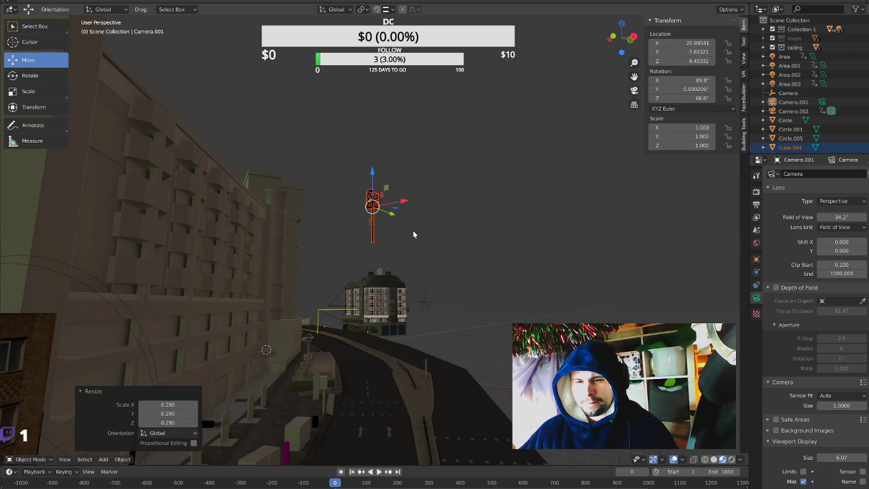
{"action": "left_click_drag", "start_coordinate": [373, 168], "coordinate": [369, 356]}
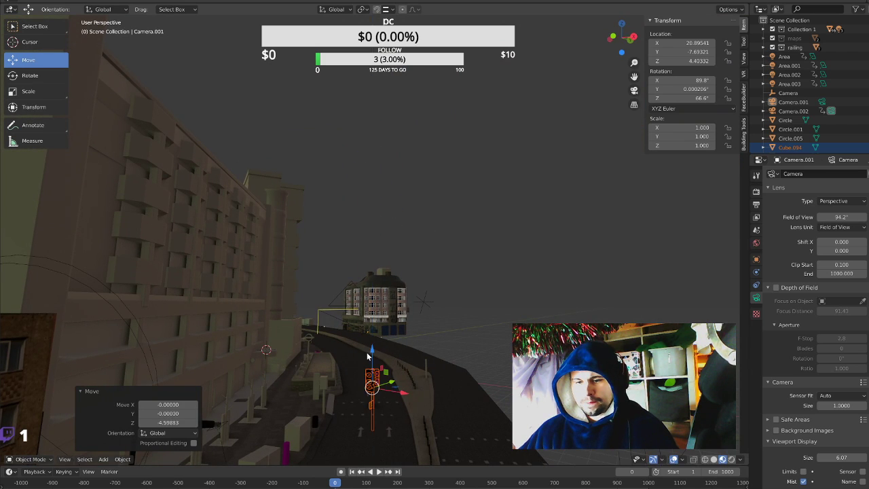
{"action": "key", "text": "KP_Decimal"}
{"action": "scroll", "coordinate": [368, 353], "scroll_direction": "down", "scroll_amount": 3}
Nudge the traffic light left toward the pavement edge and shrink it to 0.749 scale.
{"action": "middle_click_drag", "start_coordinate": [368, 353], "coordinate": [289, 295]}
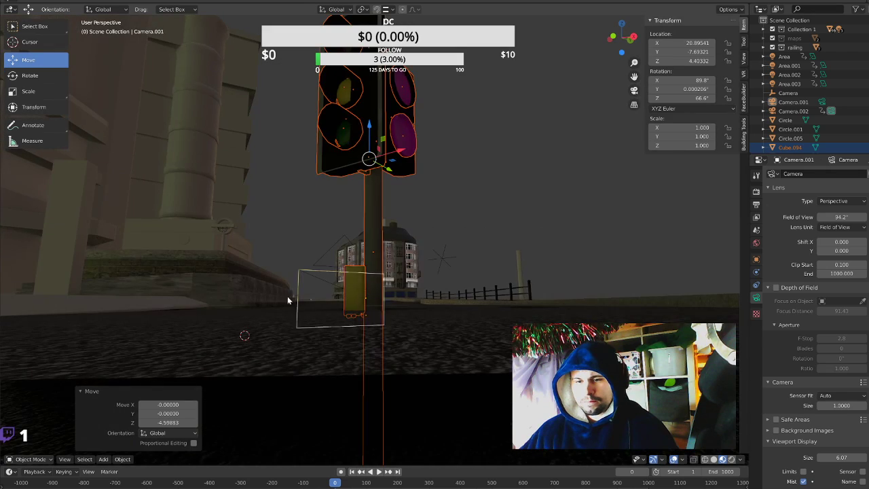
{"action": "scroll", "coordinate": [332, 332], "scroll_direction": "up", "scroll_amount": 2}
{"action": "mouse_move", "coordinate": [333, 332]}
{"action": "middle_mouse_down"}
{"action": "mouse_move", "coordinate": [491, 394]}
{"action": "mouse_move", "coordinate": [365, 320]}
{"action": "mouse_move", "coordinate": [380, 339]}
{"action": "mouse_move", "coordinate": [438, 340]}
{"action": "mouse_move", "coordinate": [422, 348]}
{"action": "middle_mouse_up"}
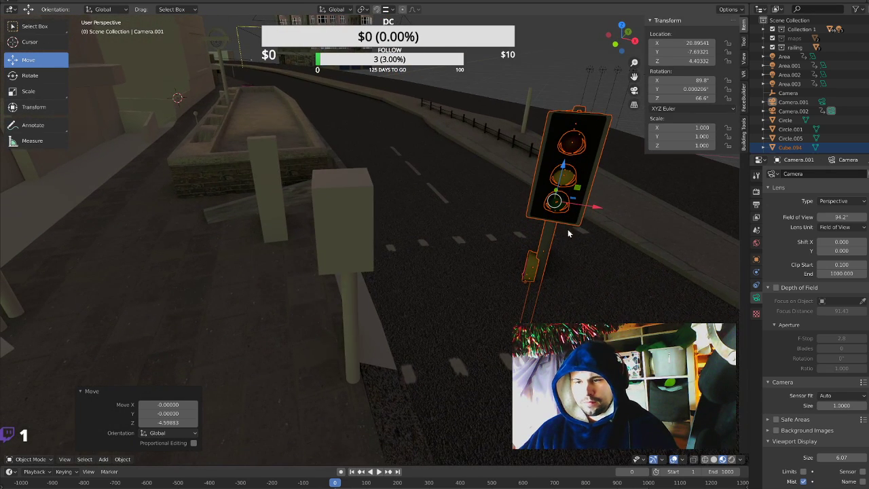
{"action": "left_click_drag", "start_coordinate": [596, 210], "coordinate": [501, 210]}
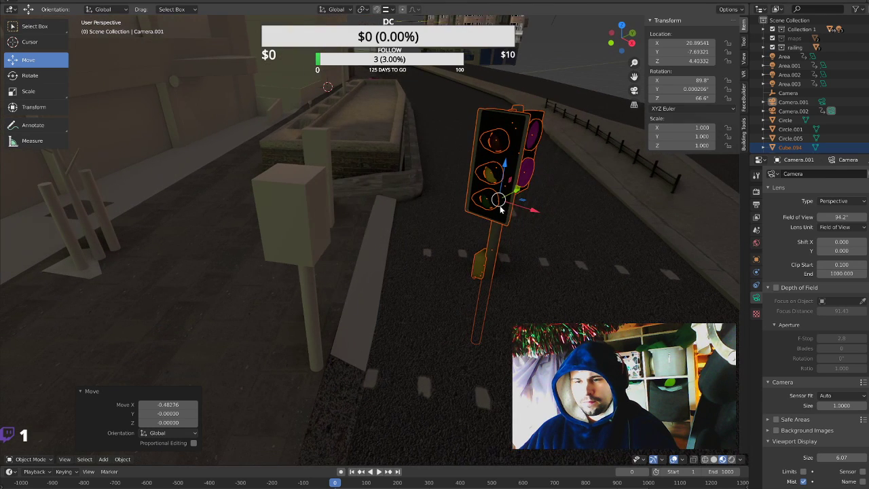
{"action": "middle_click_drag", "start_coordinate": [523, 199], "coordinate": [528, 206]}
{"action": "left_click_drag", "start_coordinate": [557, 218], "coordinate": [339, 224]}
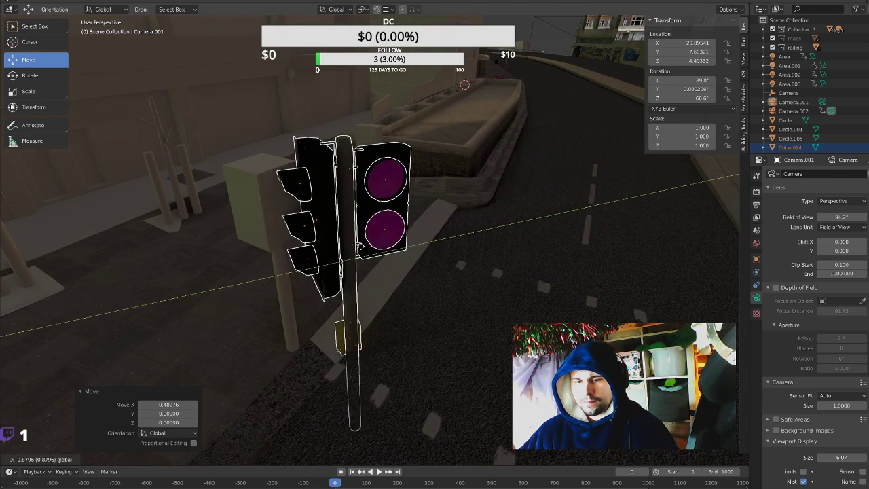
{"action": "key", "text": "s"}
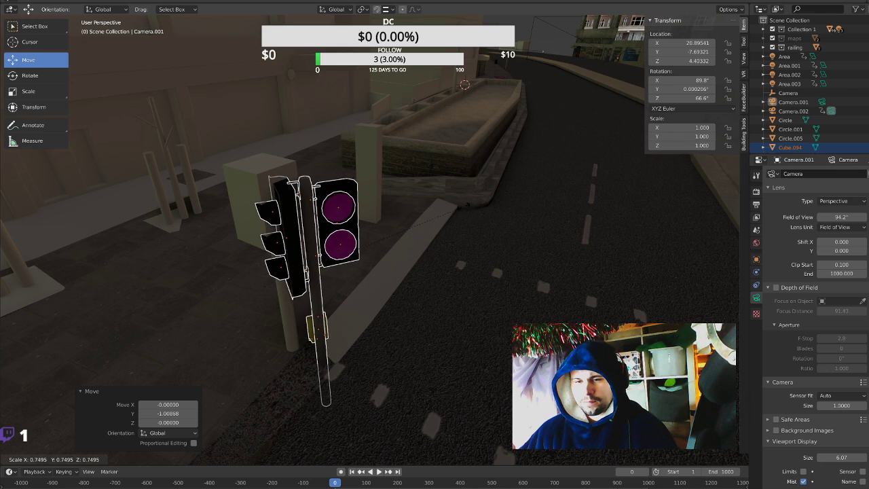
{"action": "left_click", "coordinate": [377, 240]}
{"action": "left_click_drag", "start_coordinate": [323, 286], "coordinate": [317, 281]}
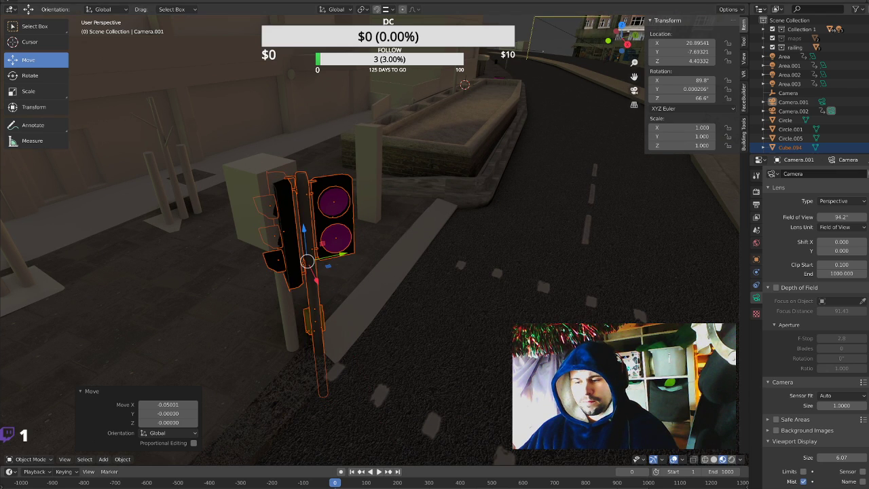
Refine the traffic light's X and Y placement at the kerb and rescale it by 0.749.
{"action": "middle_click_drag", "start_coordinate": [299, 328], "coordinate": [419, 315]}
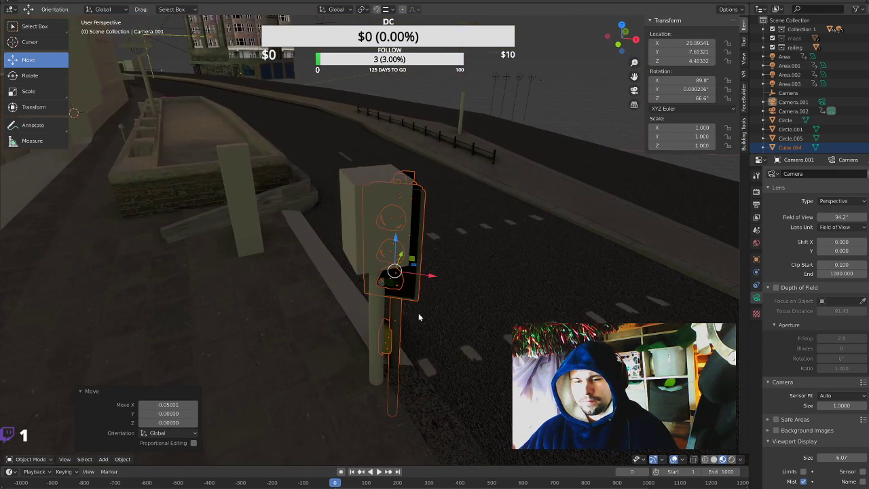
{"action": "left_click_drag", "start_coordinate": [432, 277], "coordinate": [325, 334]}
{"action": "middle_click_drag", "start_coordinate": [324, 334], "coordinate": [410, 307]}
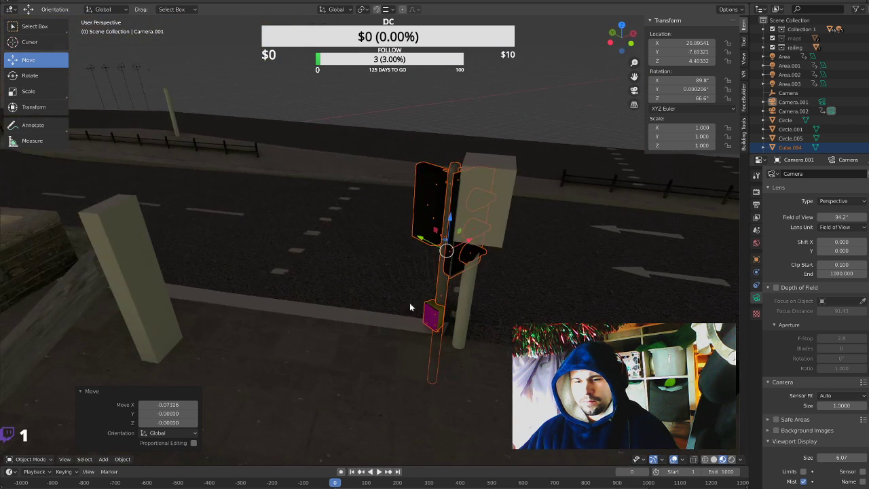
{"action": "middle_click_drag", "start_coordinate": [412, 243], "coordinate": [449, 258]}
{"action": "left_click_drag", "start_coordinate": [448, 258], "coordinate": [469, 272]}
{"action": "middle_click_drag", "start_coordinate": [469, 271], "coordinate": [492, 308]}
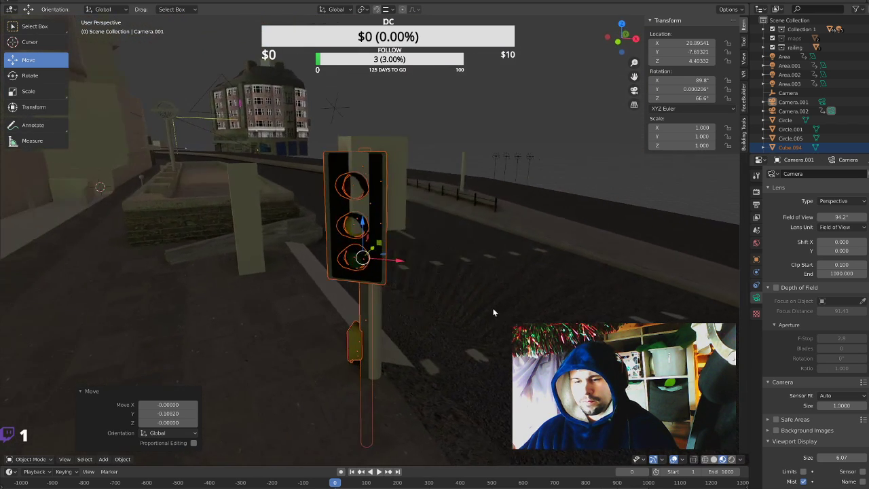
{"action": "key", "text": "s"}
{"action": "left_click", "coordinate": [402, 232]}
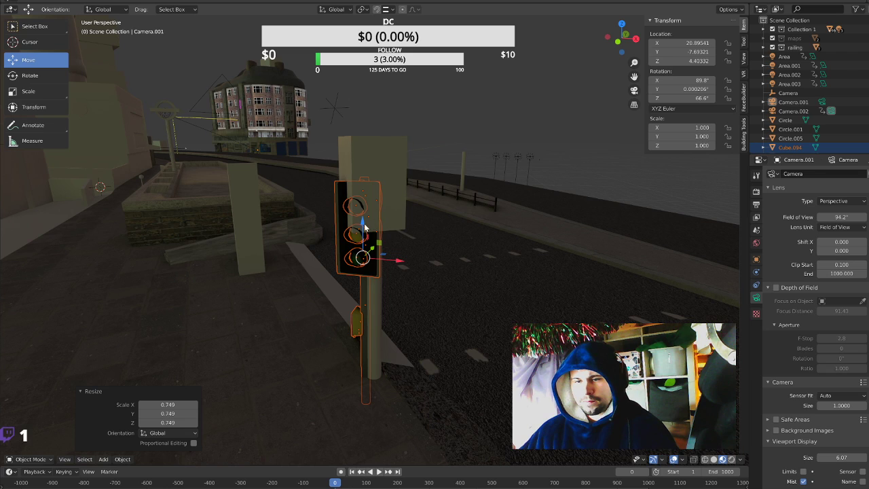
Raise the traffic light vertically along Z and nudge it slightly right.
{"action": "key", "text": "g"}
{"action": "key", "text": "z"}
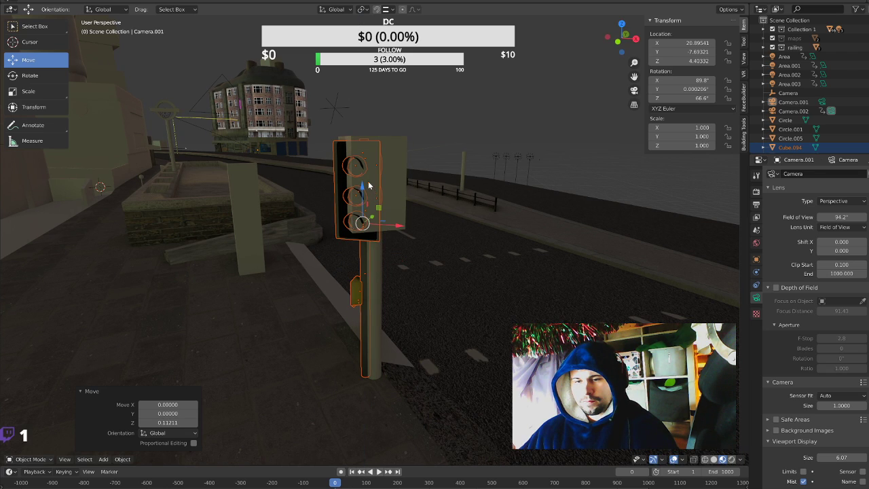
{"action": "left_click", "coordinate": [400, 218]}
{"action": "left_click_drag", "start_coordinate": [397, 231], "coordinate": [408, 228]}
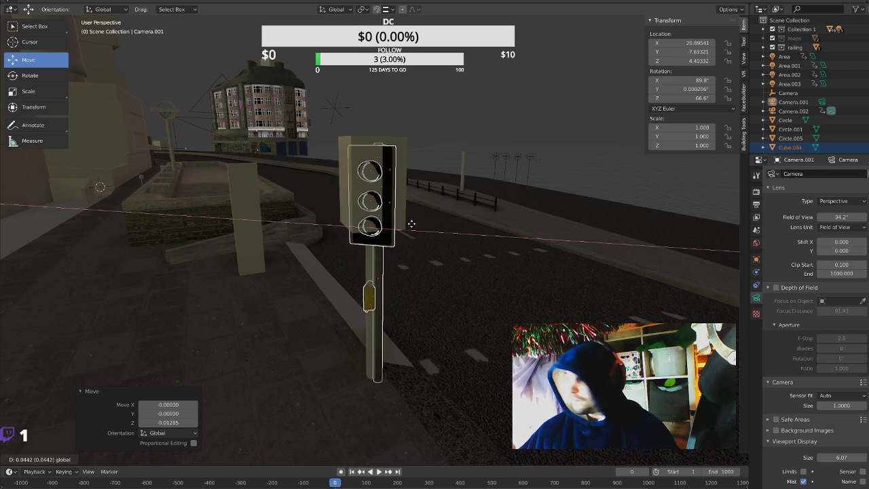
Delete the pale board standing behind the traffic light and clear the selection.
{"action": "left_click", "coordinate": [403, 192]}
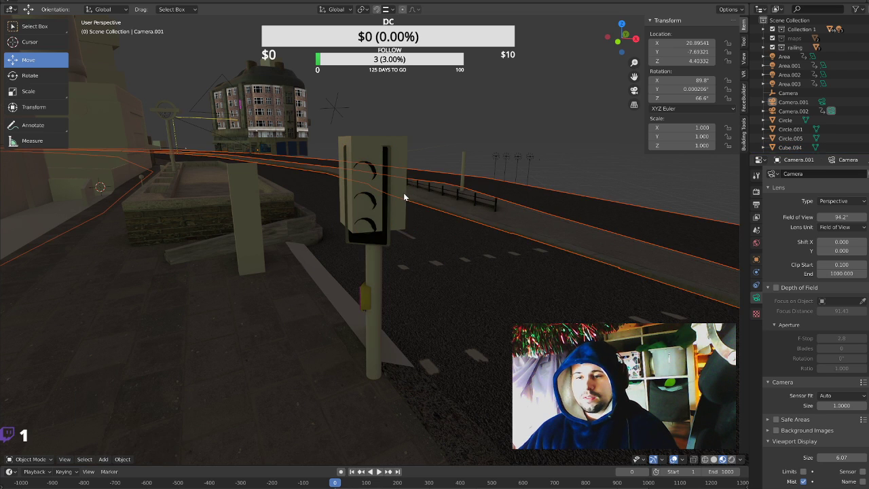
{"action": "key", "text": "Delete"}
{"action": "key", "text": "alt+a"}
{"action": "left_click", "coordinate": [376, 266]}
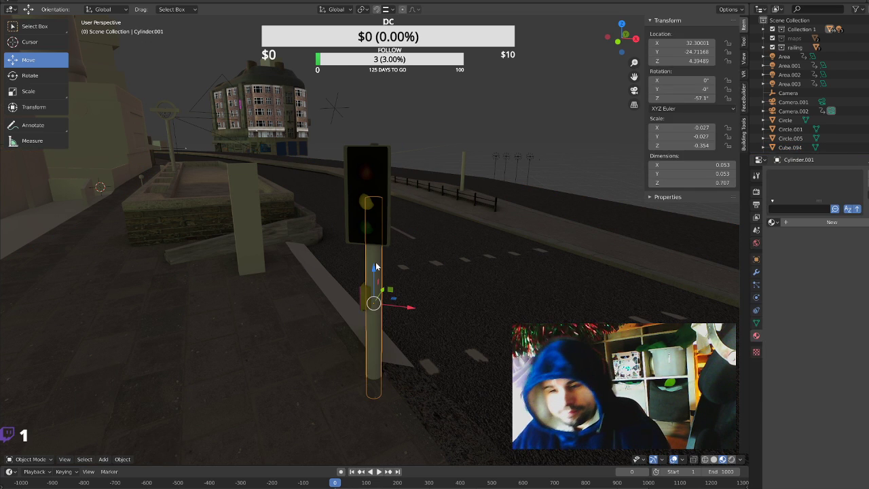
{"action": "key", "text": "alt+a"}
{"action": "middle_click_drag", "start_coordinate": [390, 298], "coordinate": [442, 293]}
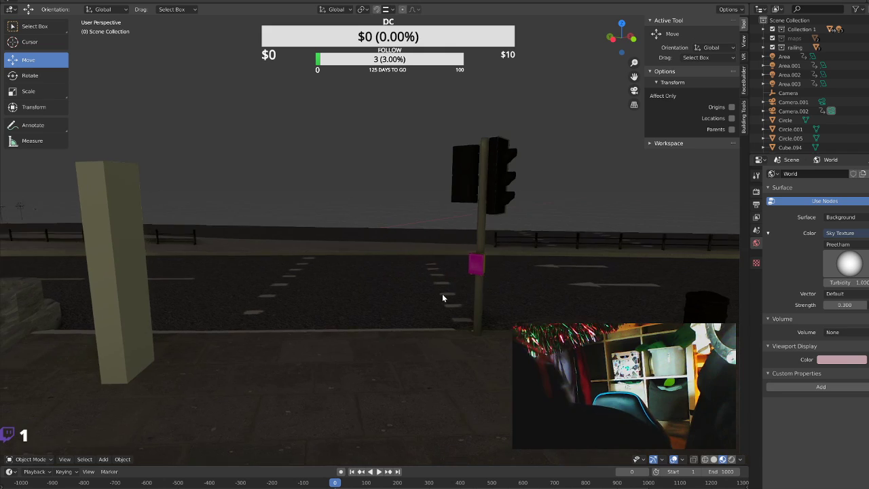
{"action": "scroll", "coordinate": [436, 292], "scroll_direction": "up", "scroll_amount": 2}
{"action": "scroll", "coordinate": [426, 281], "scroll_direction": "up", "scroll_amount": 2}
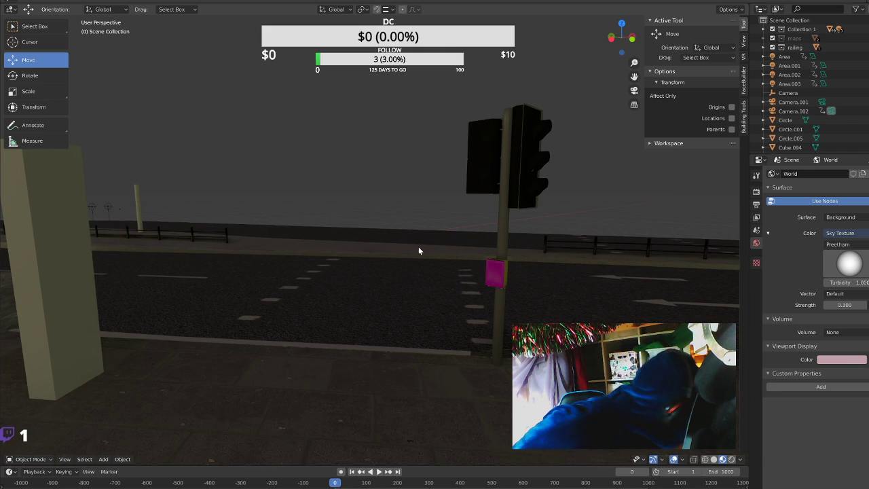